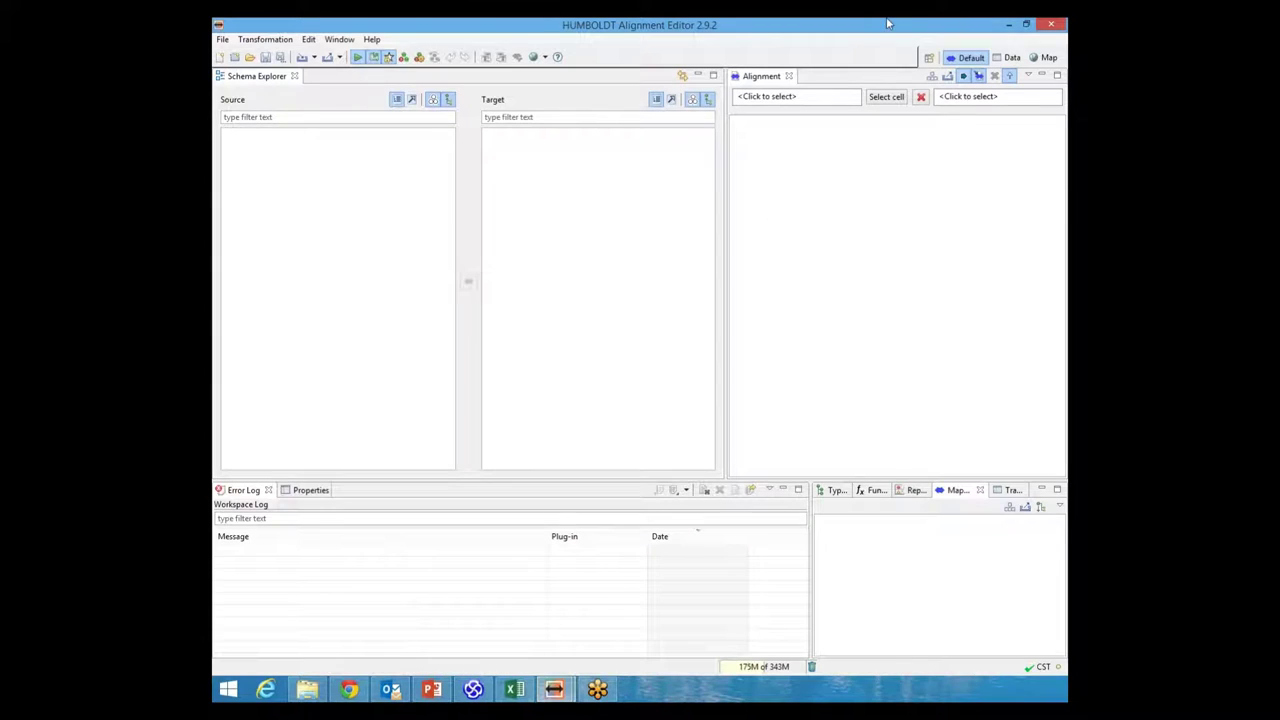
- Import the shapefile 27AALST_H.shp from the VMM_TESTdata folder as a source schema
left_click(316, 57)
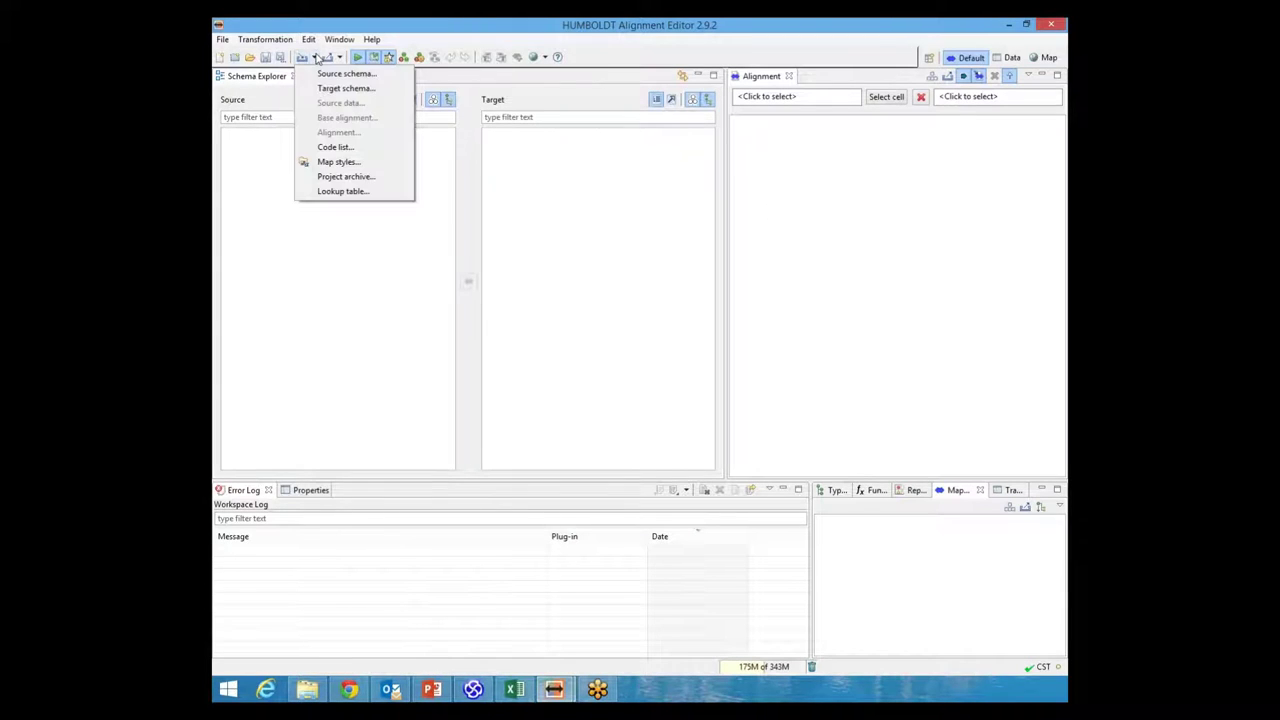
left_click(322, 76)
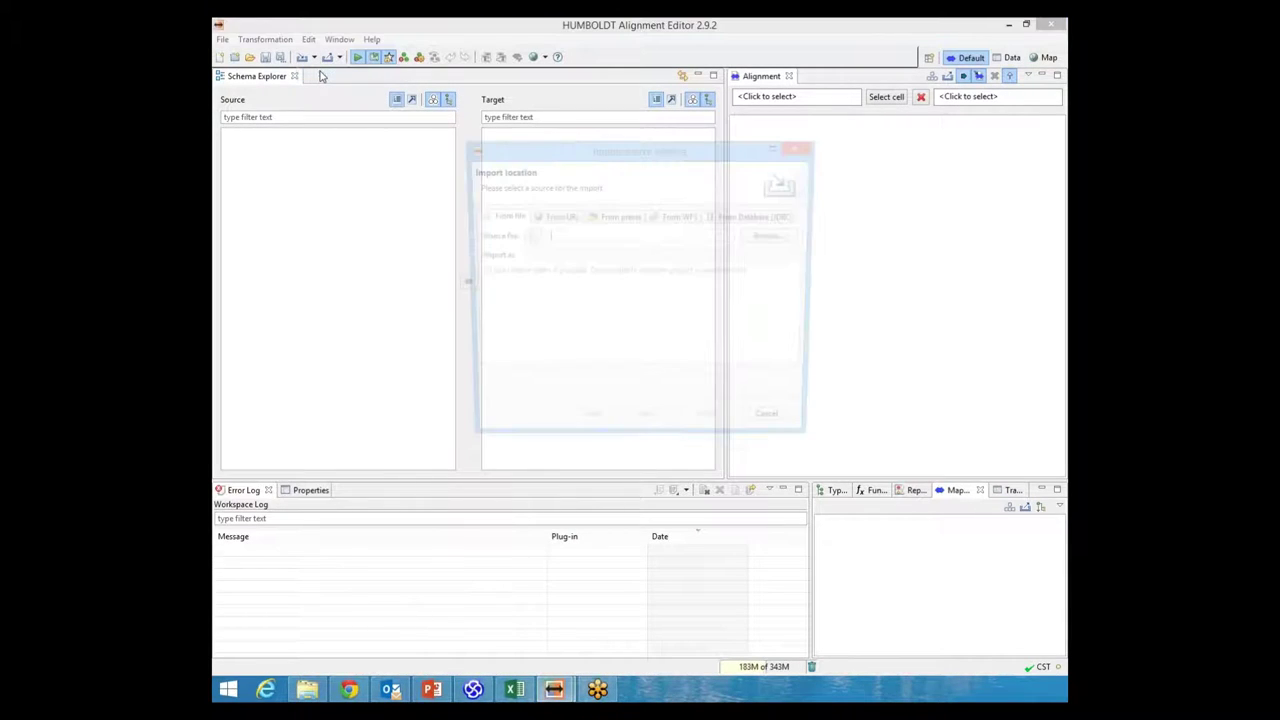
left_click(772, 237)
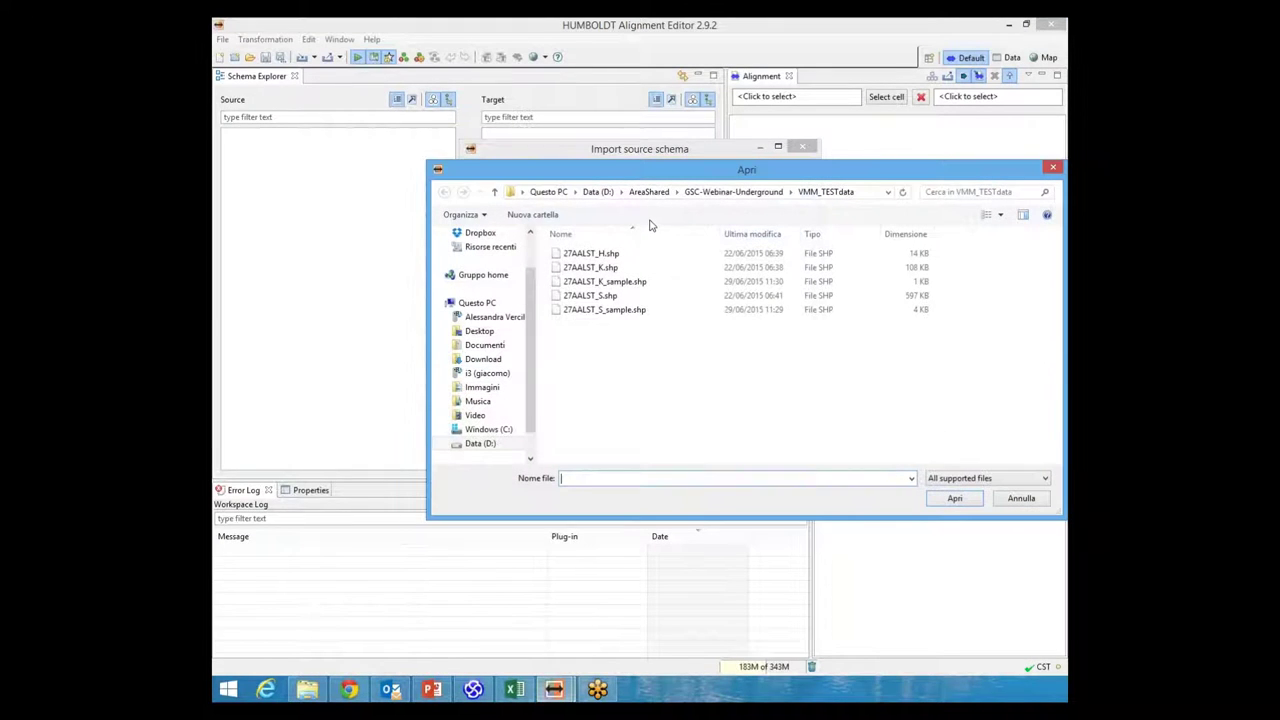
left_click(628, 254)
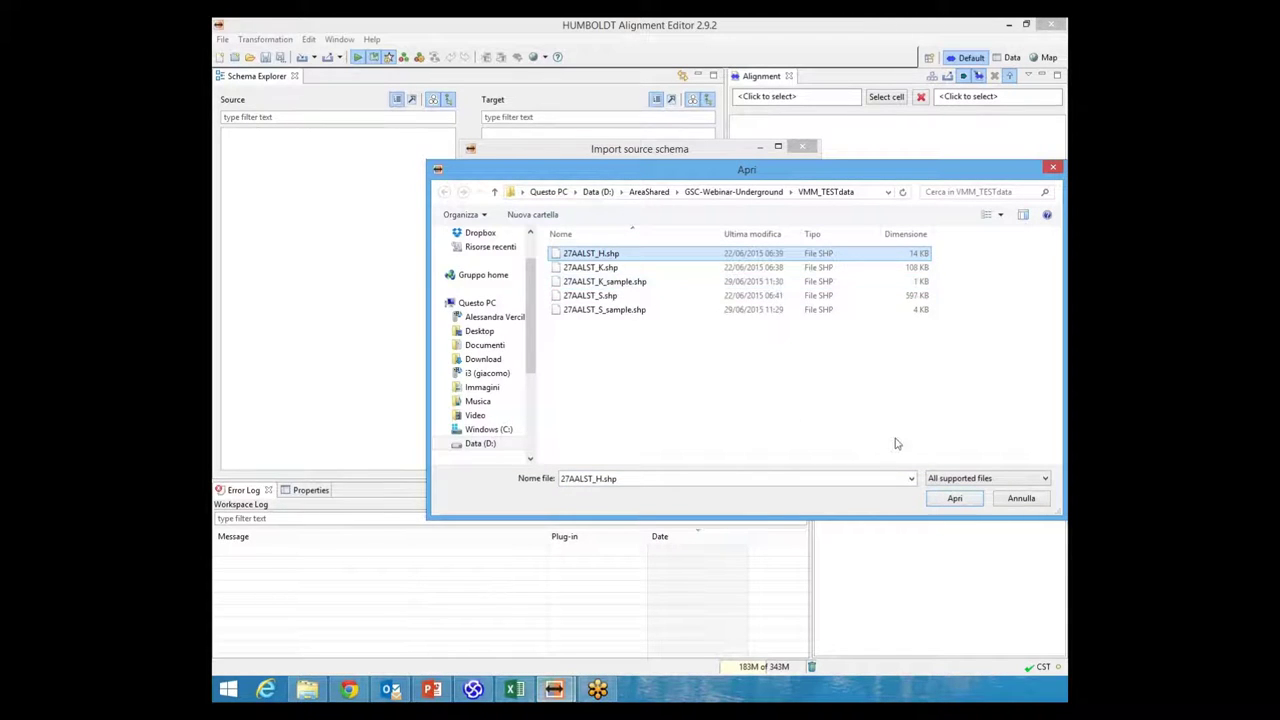
left_click(952, 499)
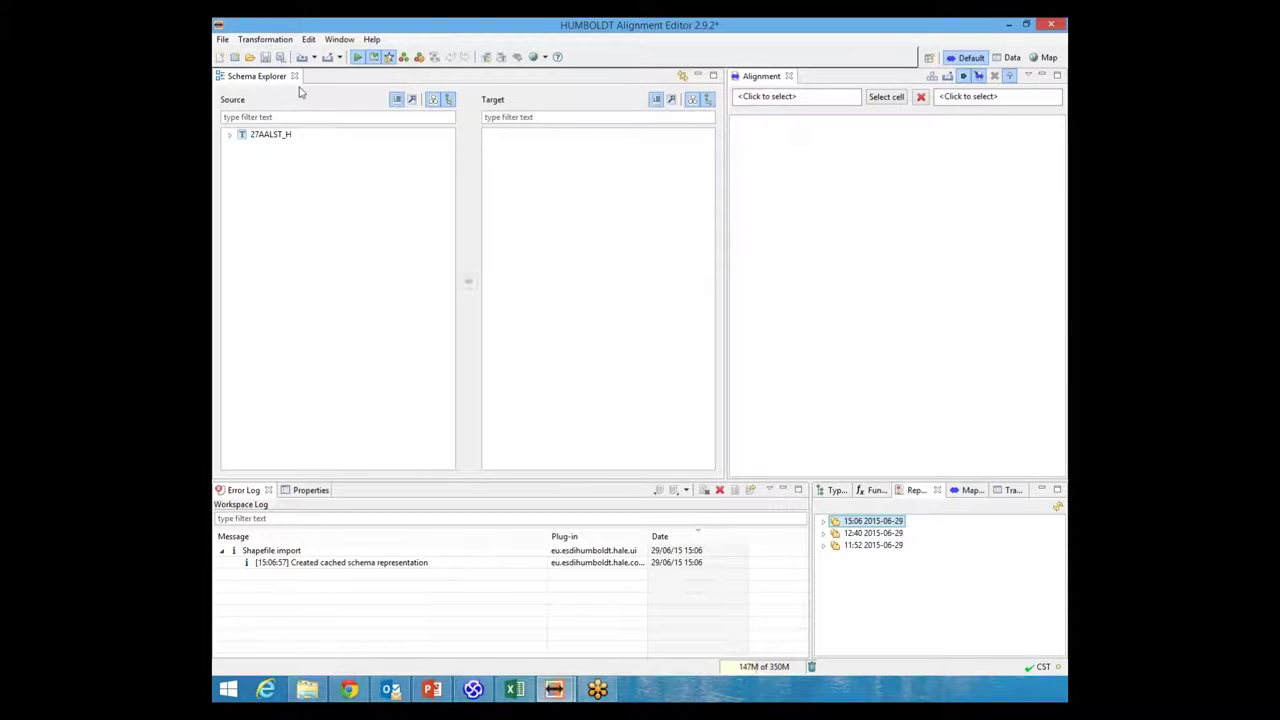
- Import the shapefile 27AALST_K.shp from the VMM_TESTdata folder as another source schema
left_click(314, 57)
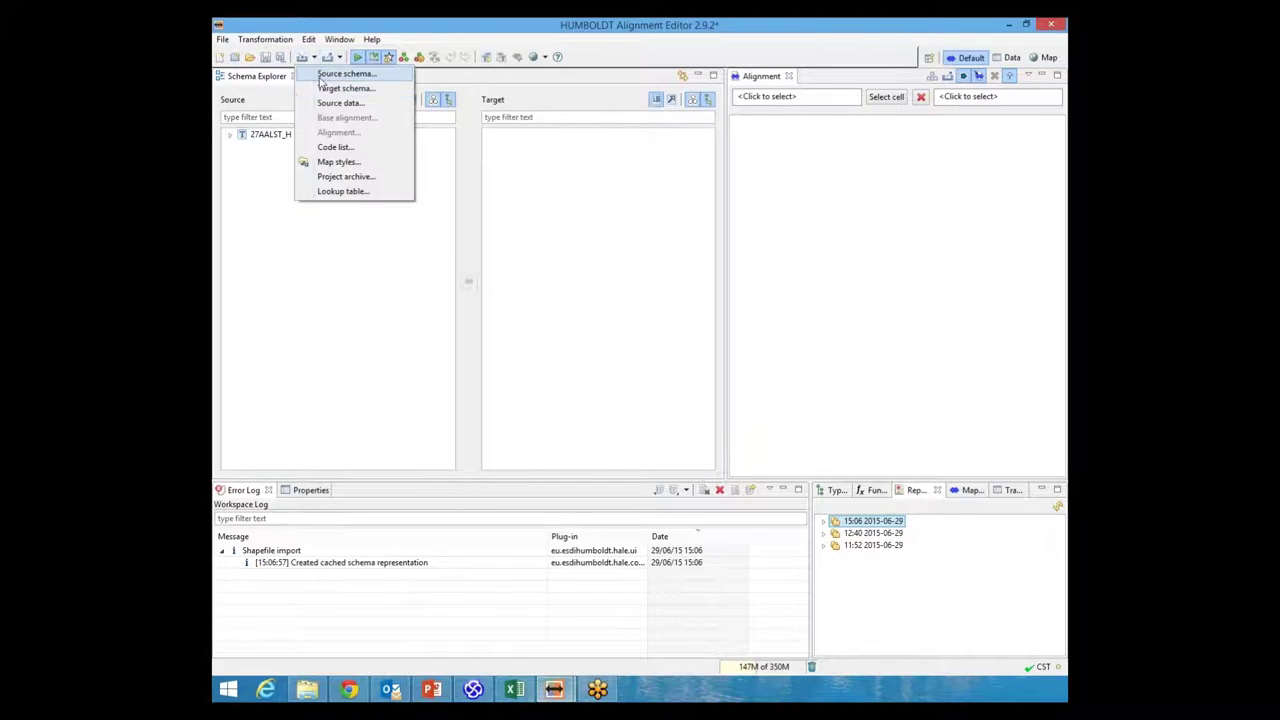
left_click(340, 94)
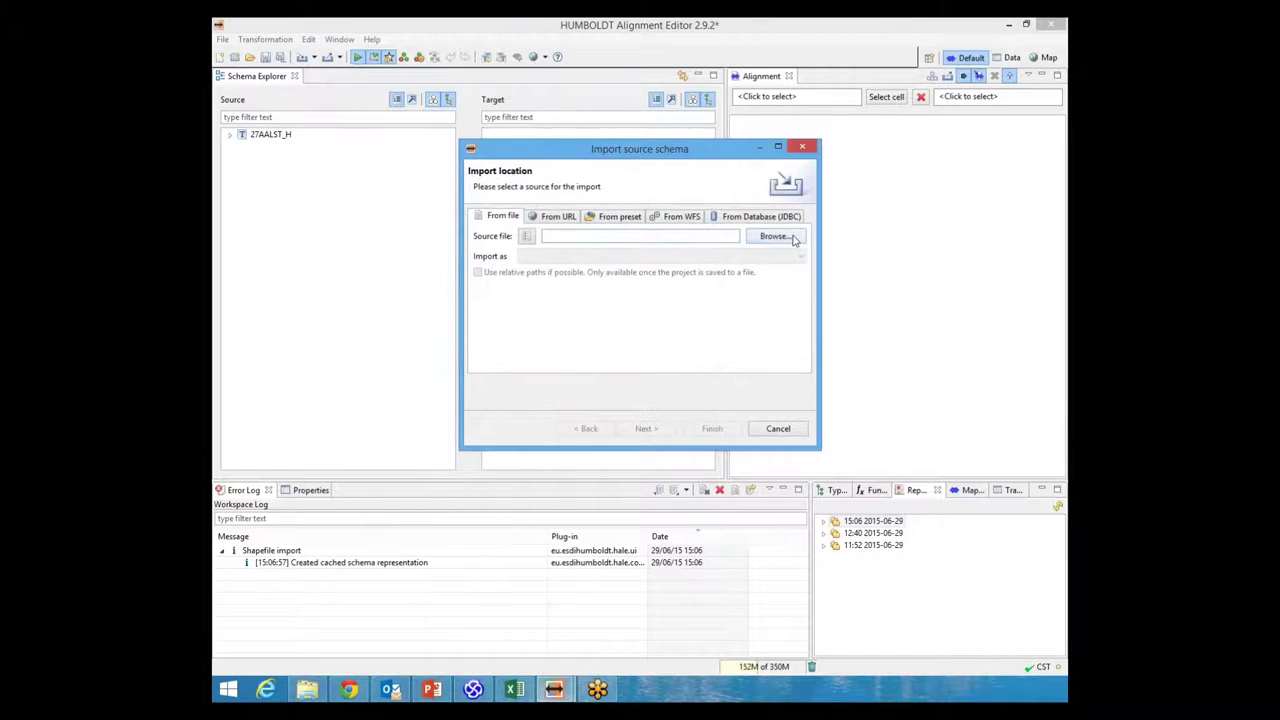
left_click(775, 236)
left_click(760, 267)
left_click(953, 499)
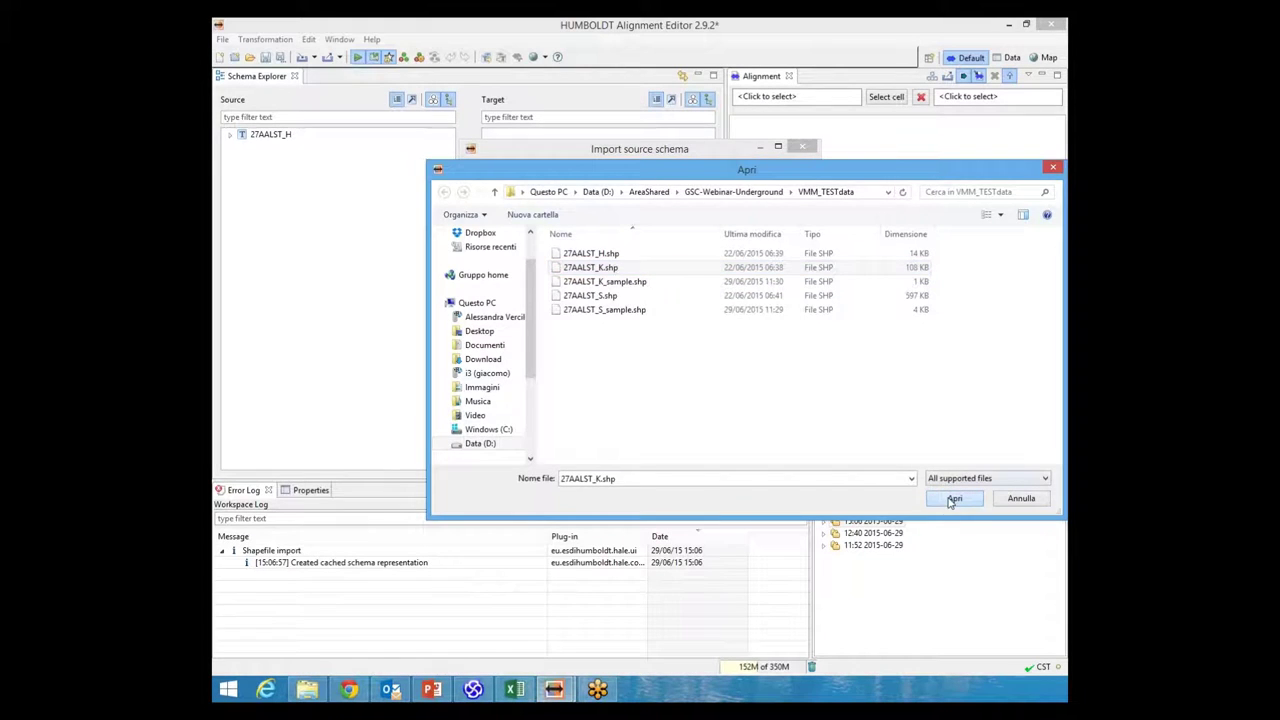
left_click(712, 428)
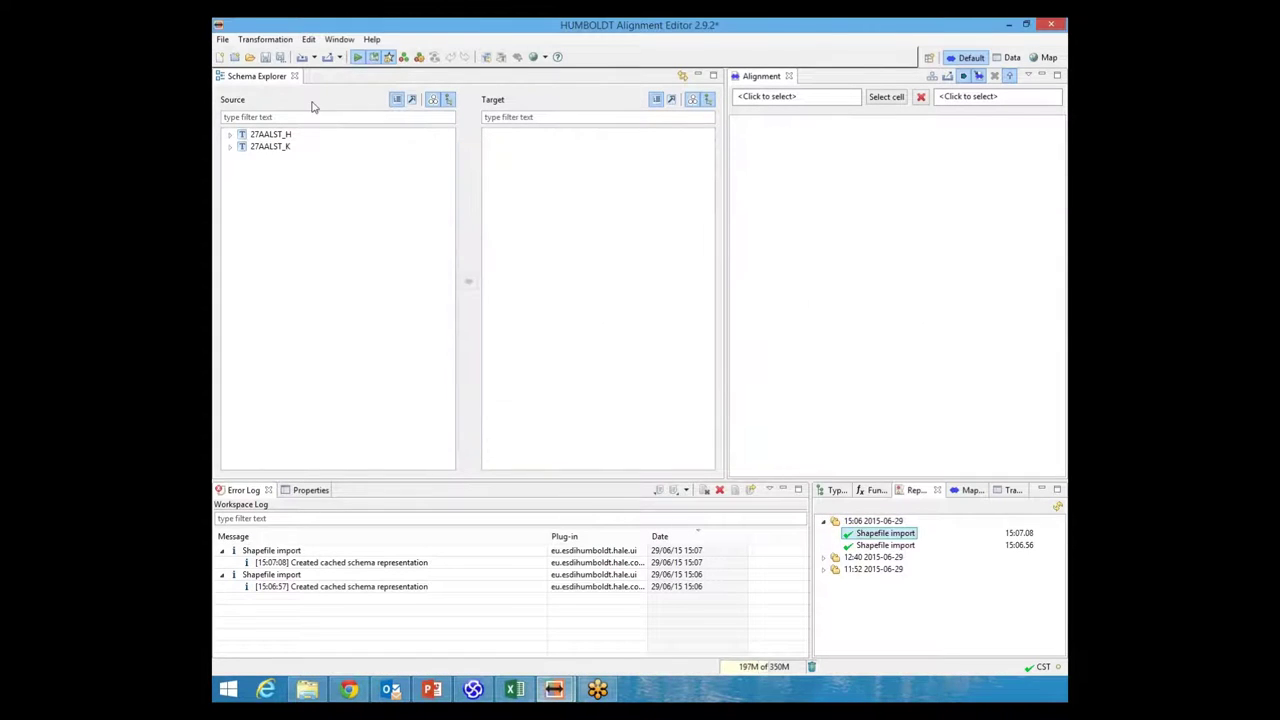
left_click(313, 57)
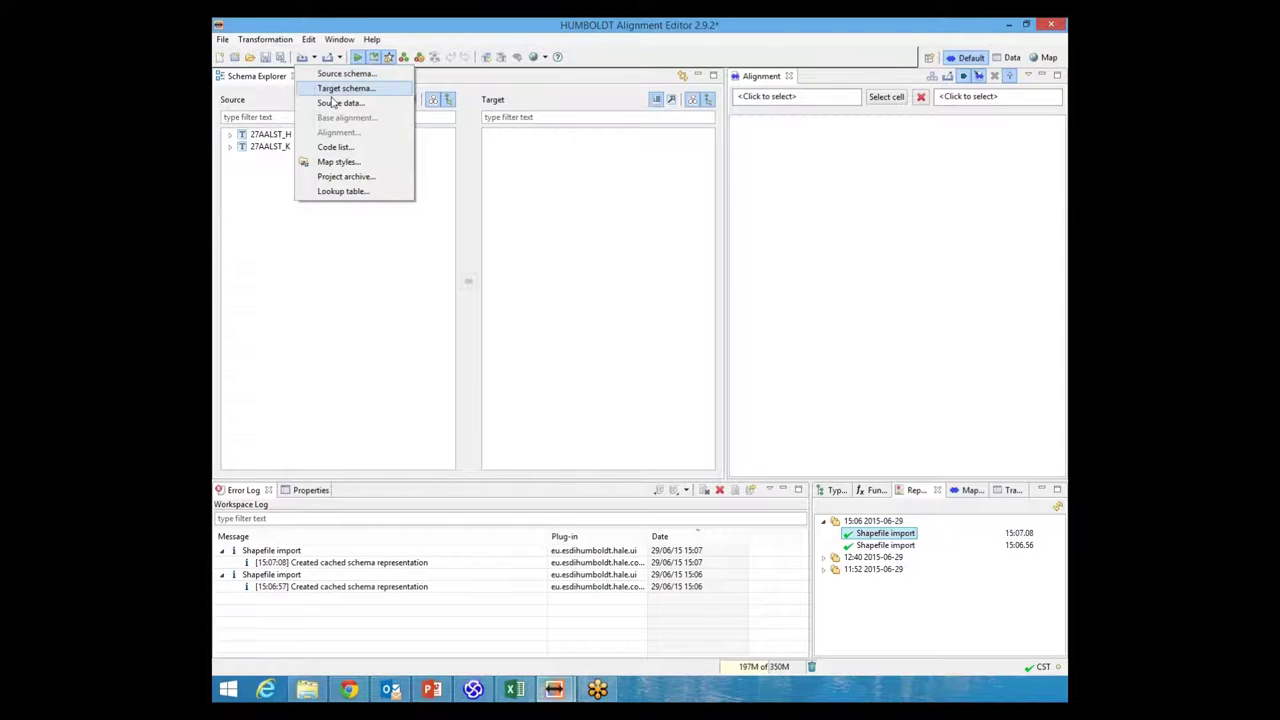
left_click(338, 103)
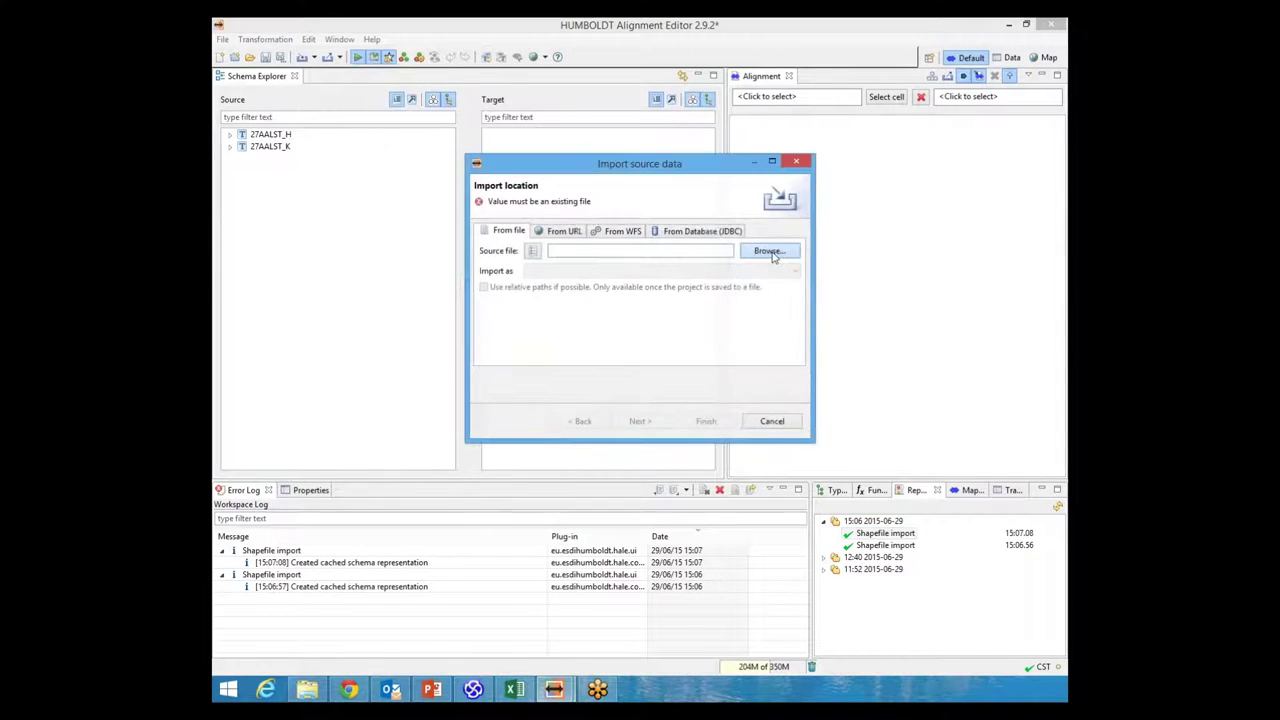
left_click(768, 250)
left_click(615, 311)
left_click(955, 515)
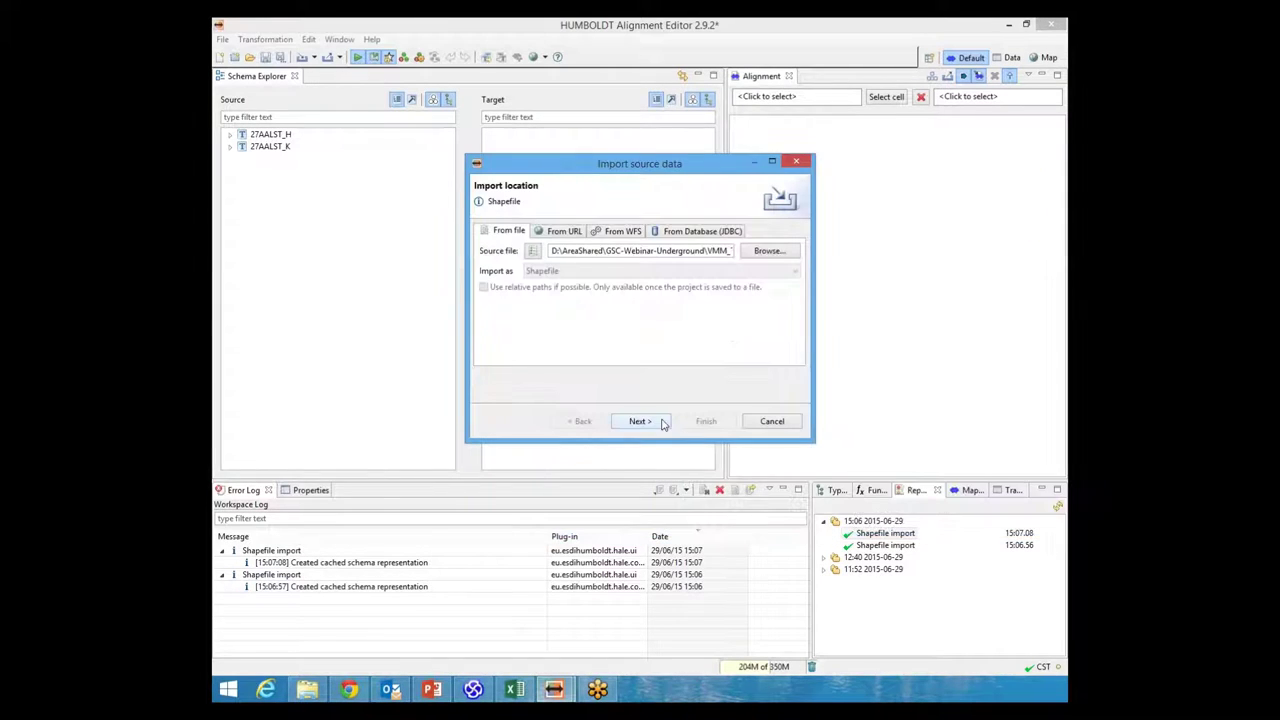
left_click(662, 424)
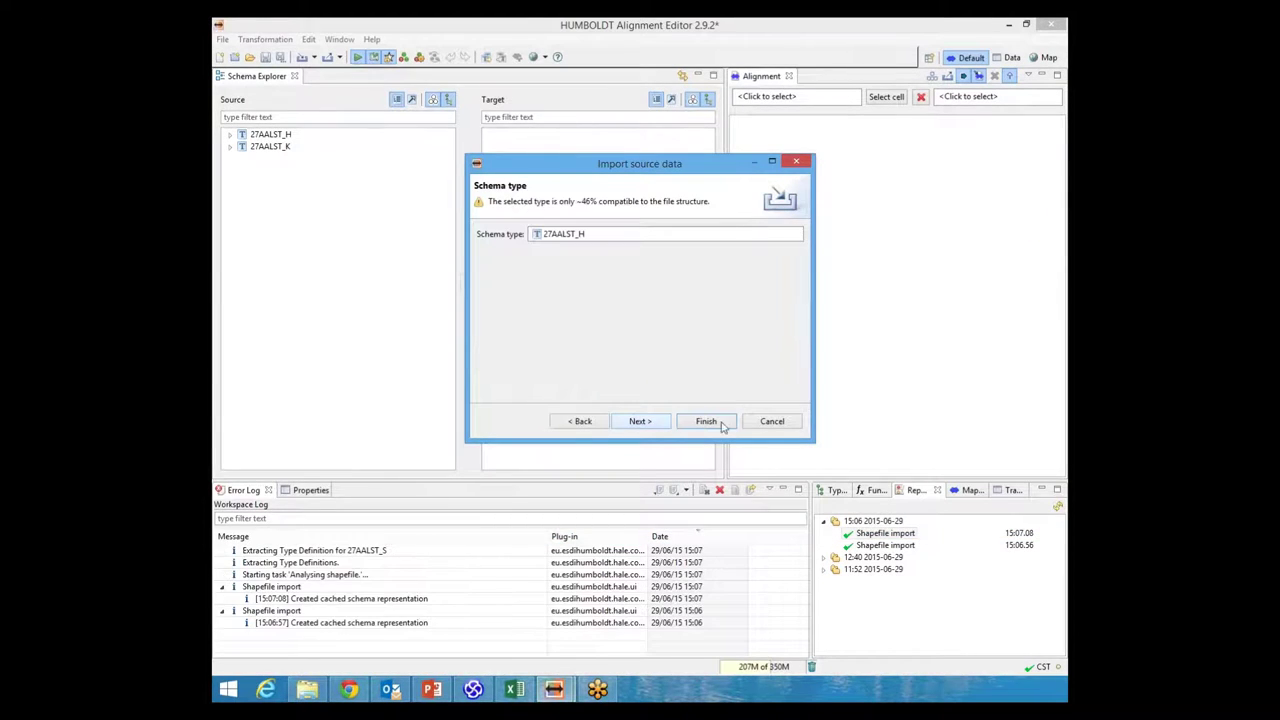
left_click(768, 423)
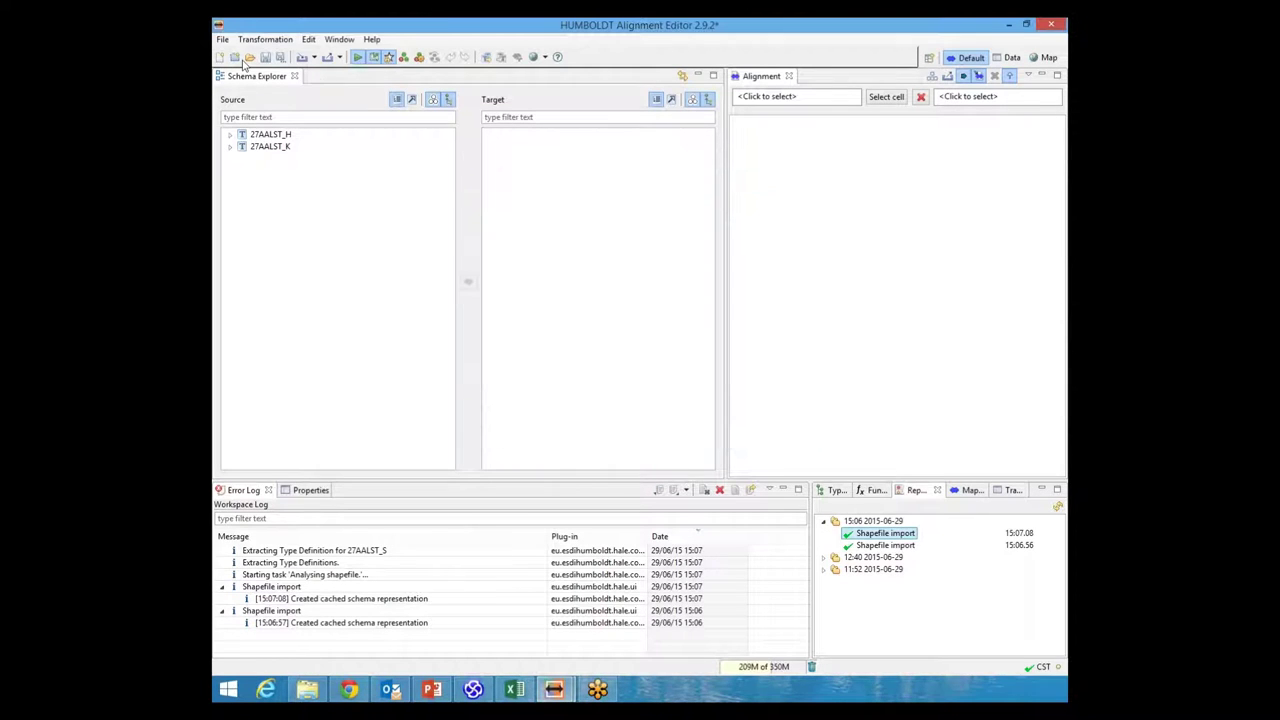
left_click(312, 57)
left_click(322, 105)
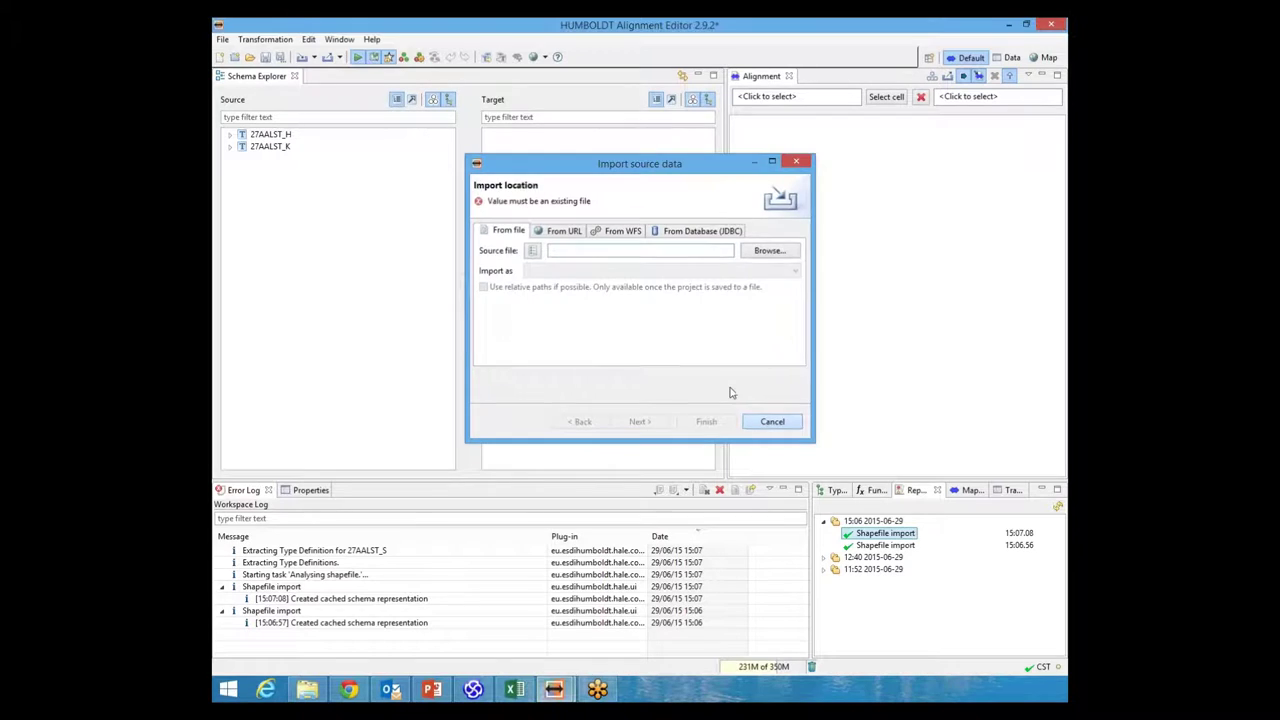
key("Escape")
- Import the shapefile 27AALST_S.shp from the VMM_TESTdata folder as the third source schema
left_click(312, 57)
left_click(320, 76)
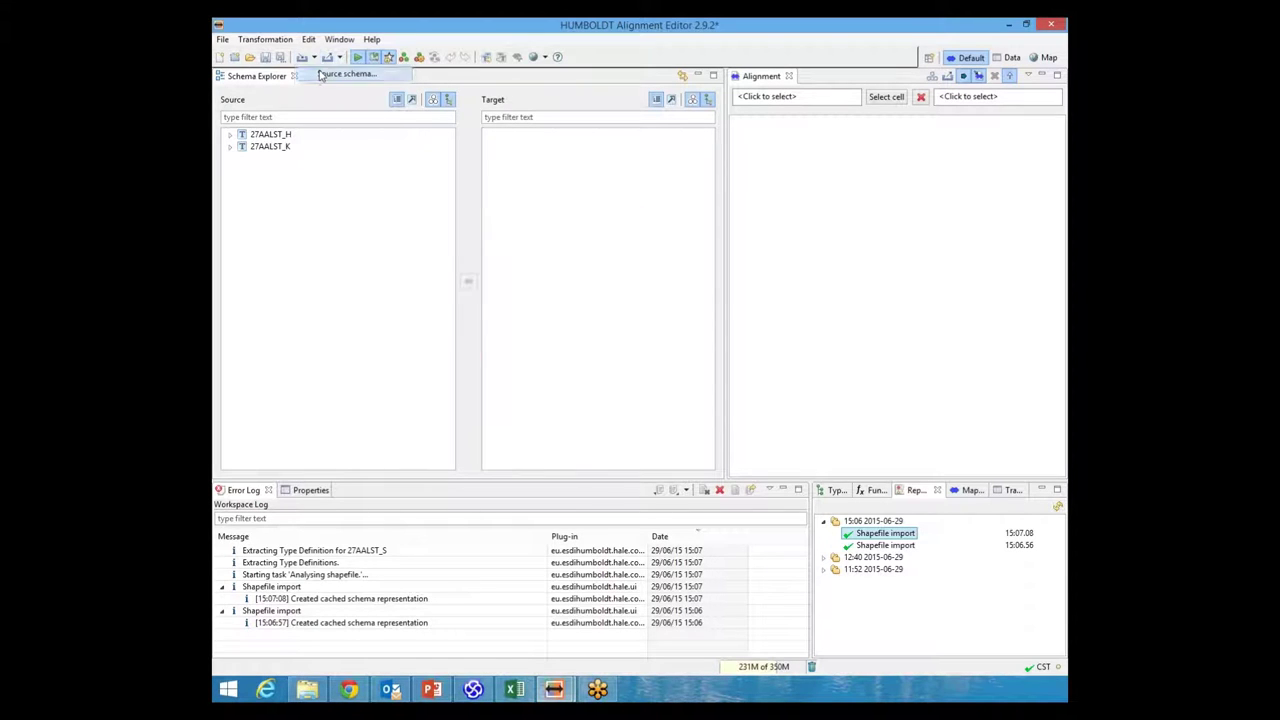
left_click(773, 236)
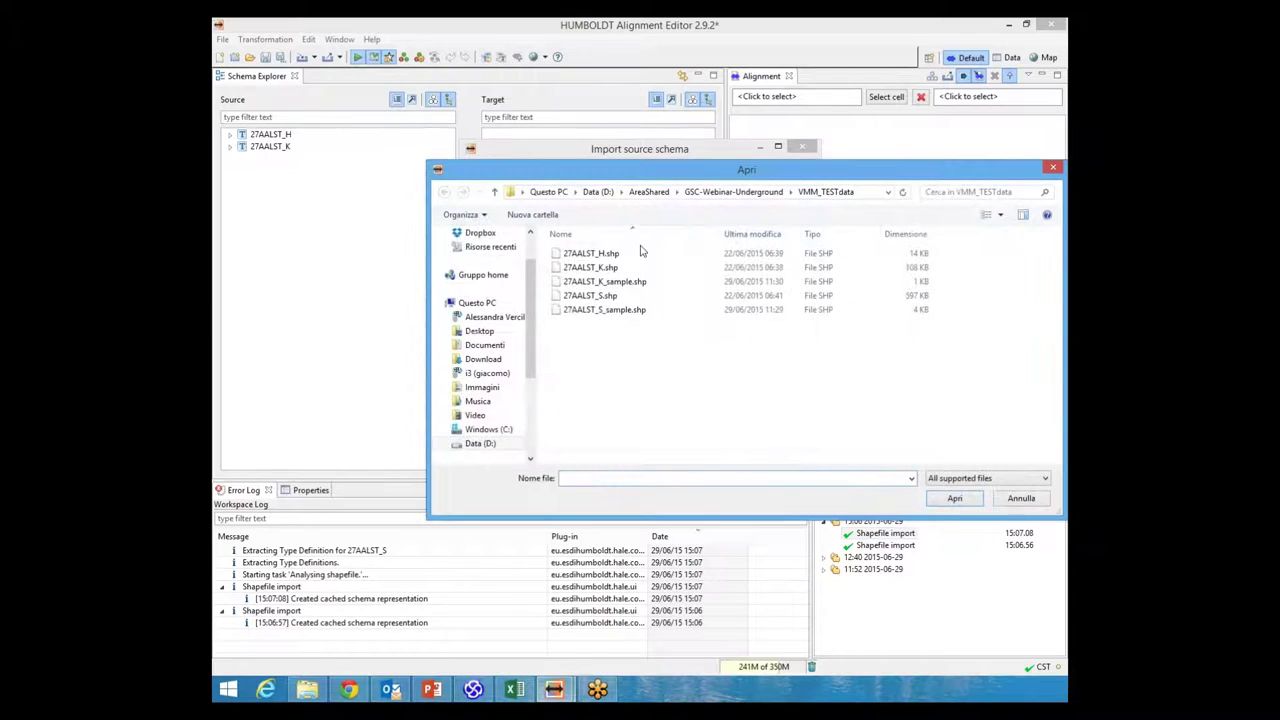
left_click(636, 296)
left_click(955, 499)
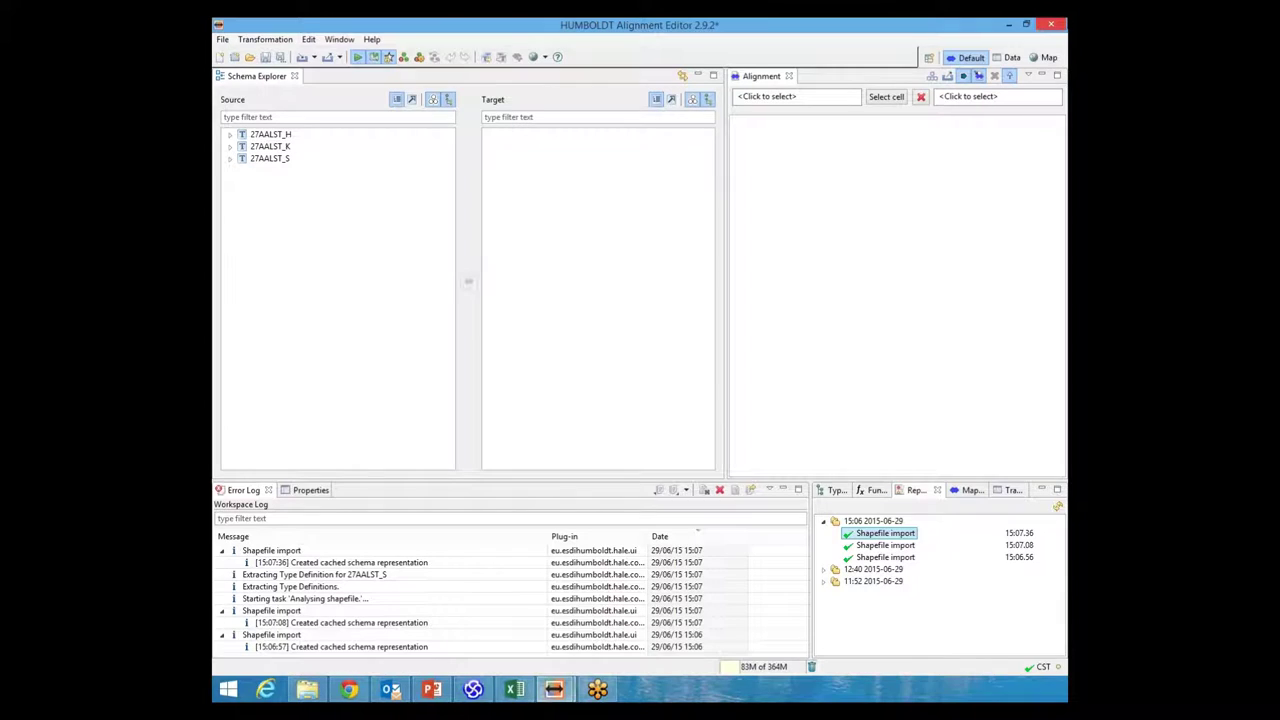
- Import the shapefile 27AALST_K_sample.shp as source data for the 27AALST_K schema type
left_click(288, 134)
left_click(313, 57)
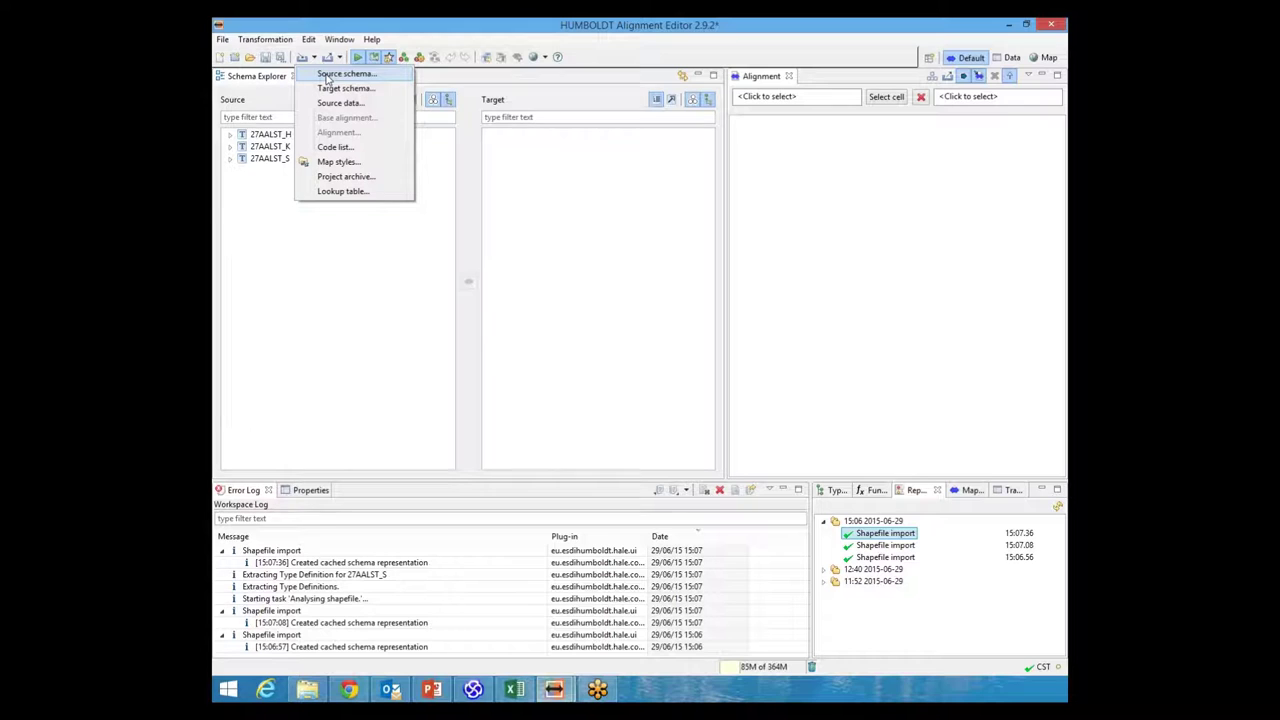
left_click(333, 103)
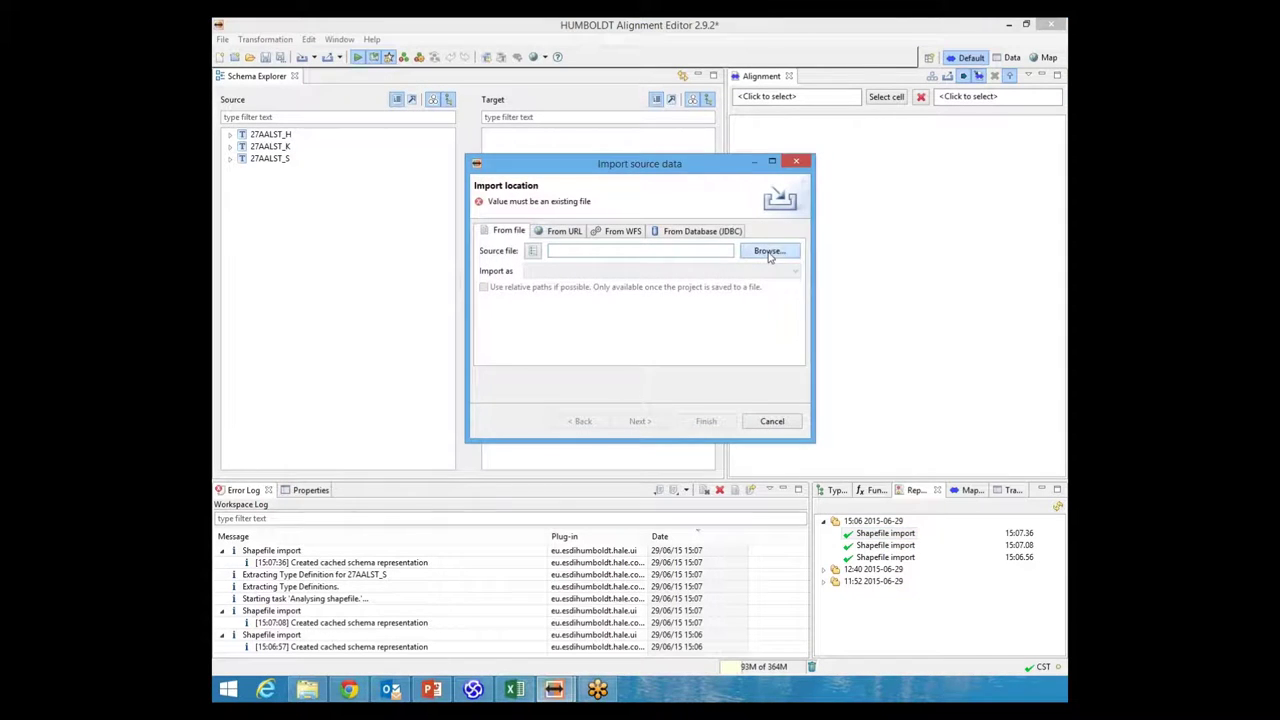
left_click(767, 252)
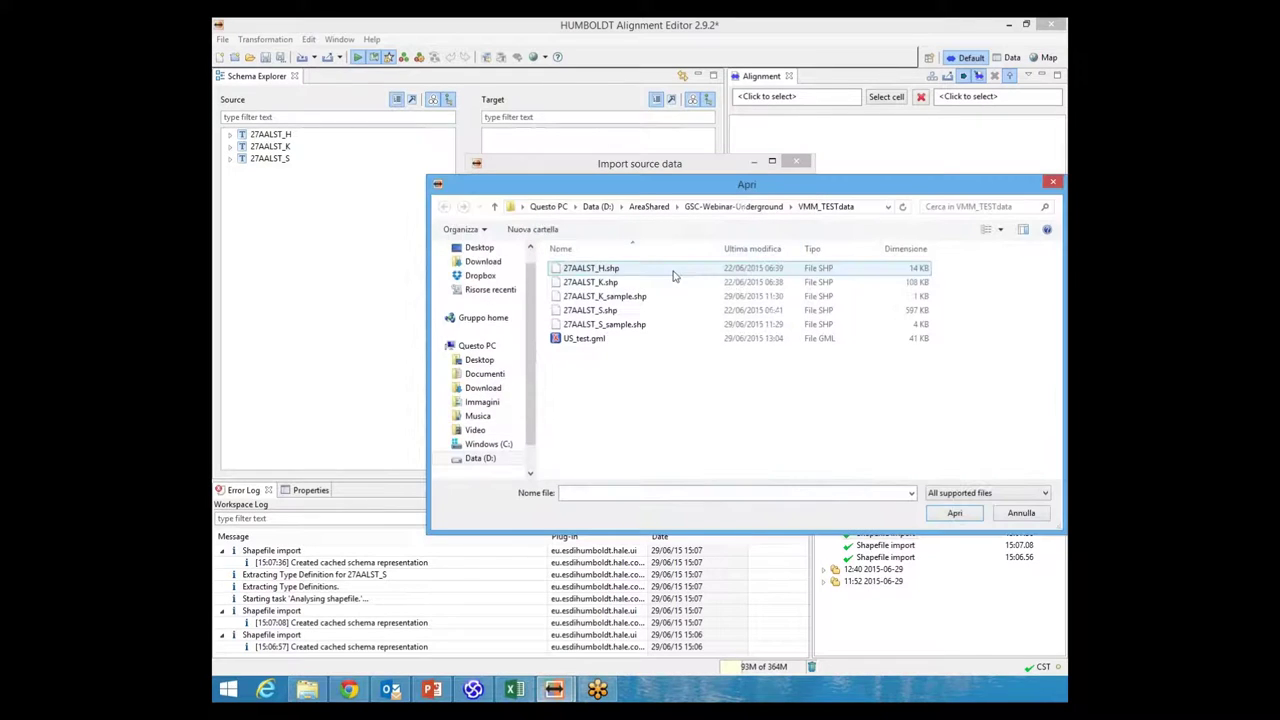
left_click(622, 297)
left_click(955, 514)
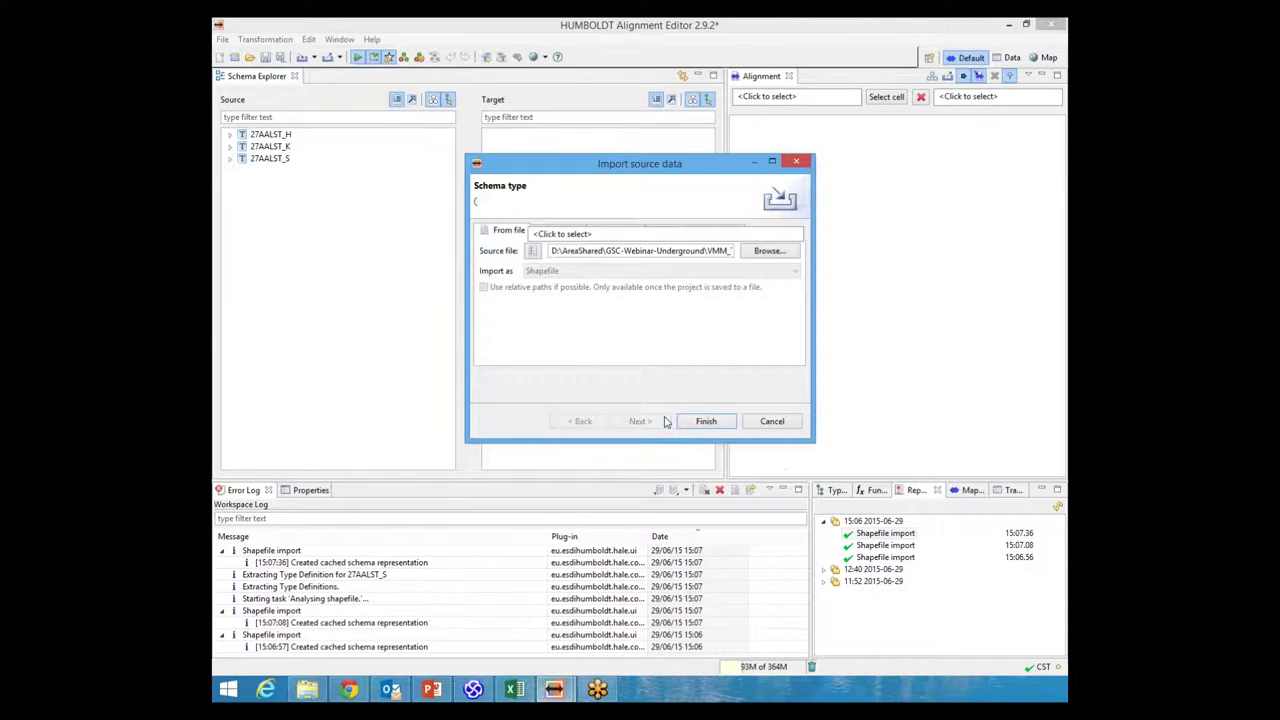
left_click(700, 424)
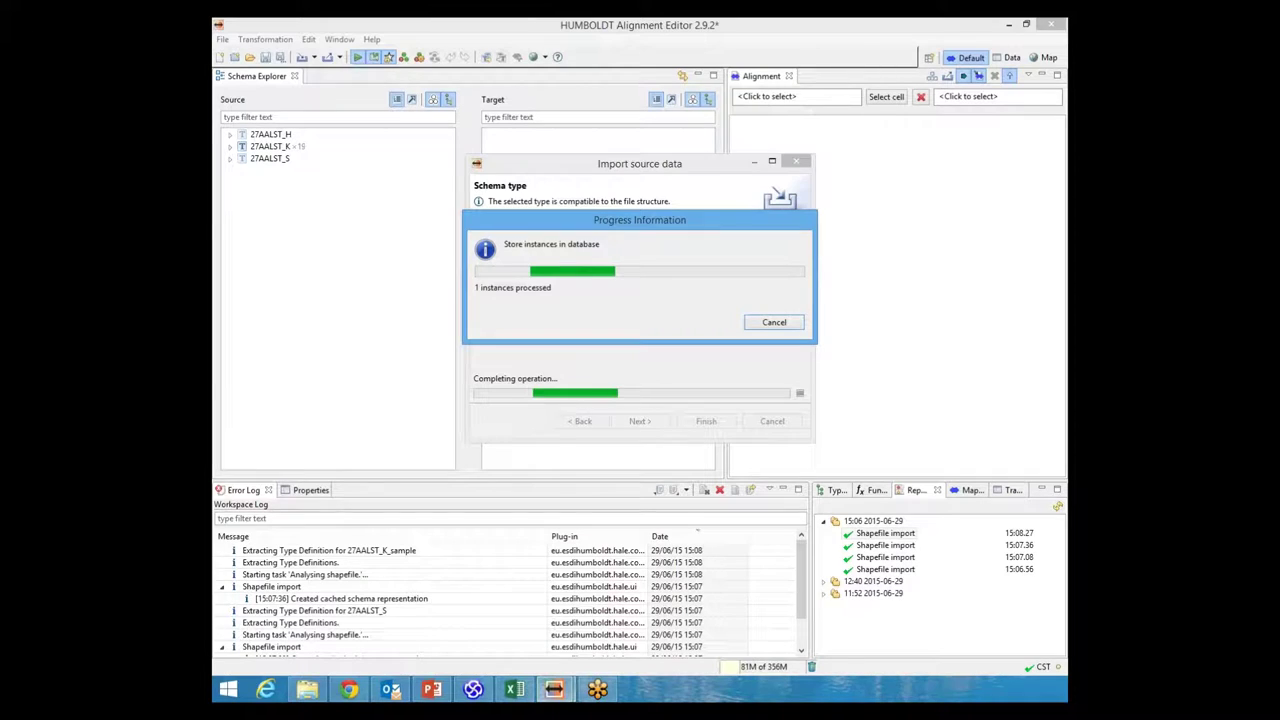
- Import the shapefile 27AALST_S_sample.shp as source data for the 27AALST_S schema type
left_click(314, 58)
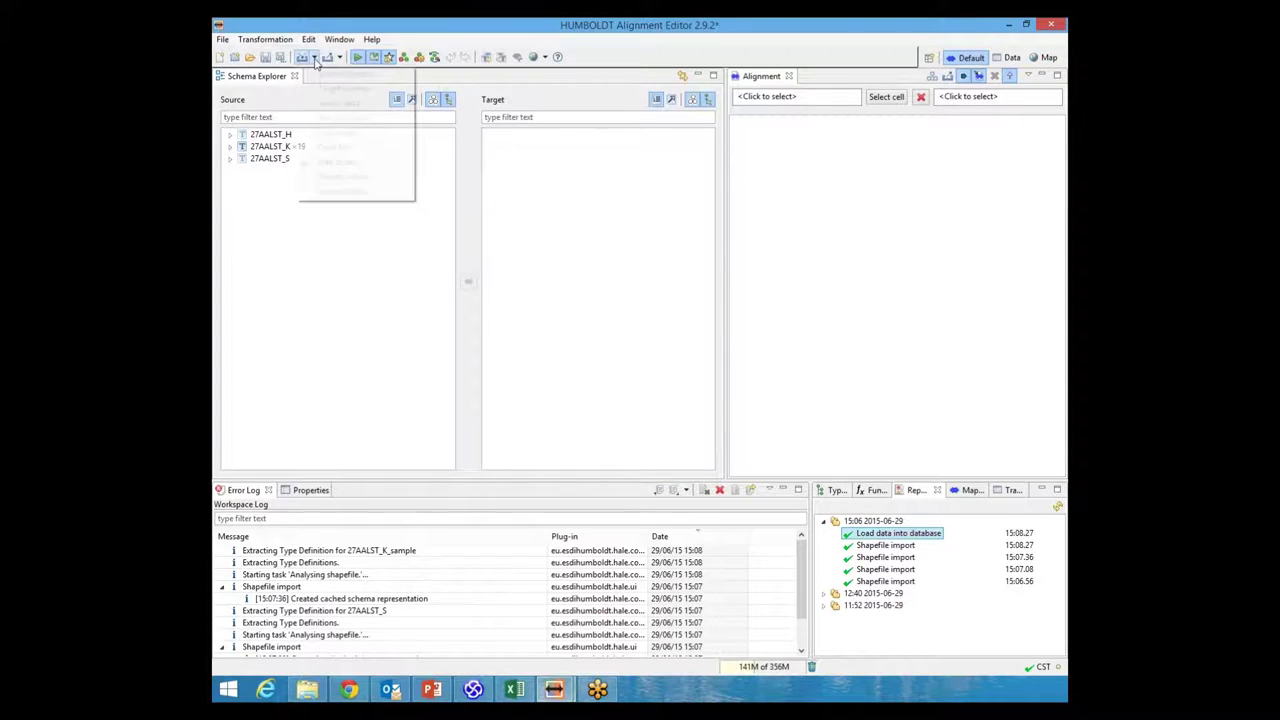
left_click(340, 103)
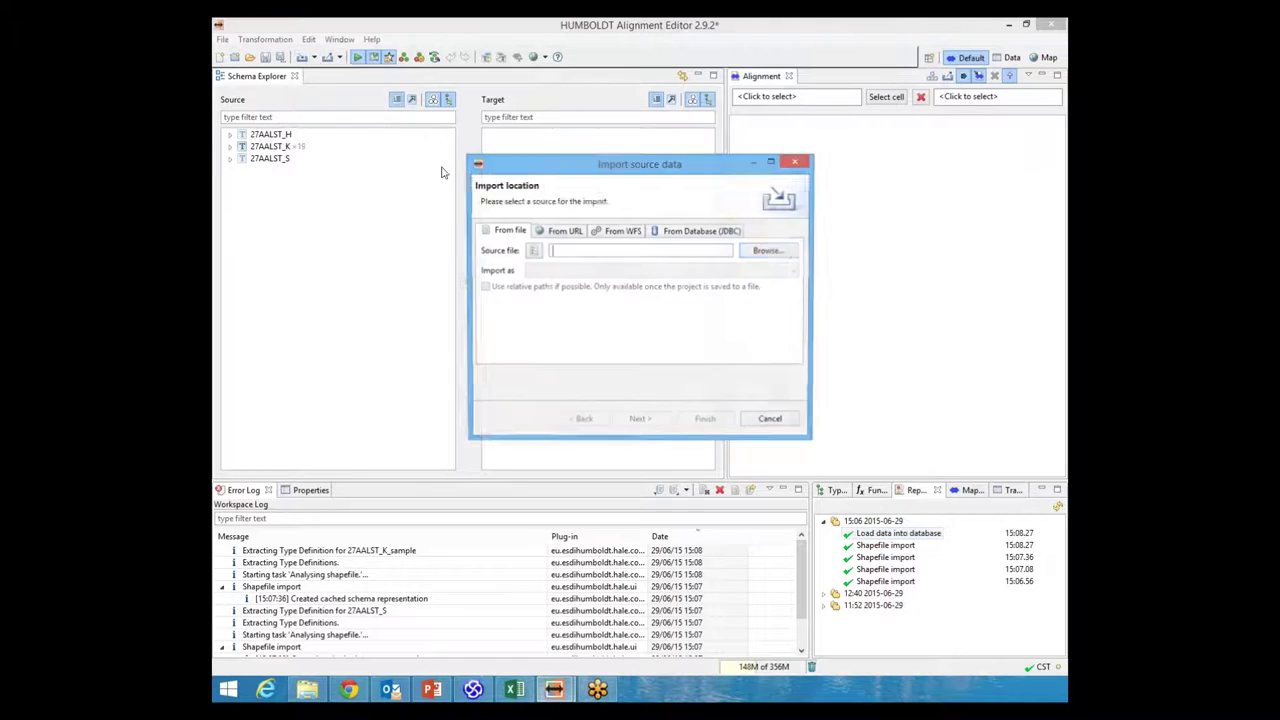
left_click(785, 255)
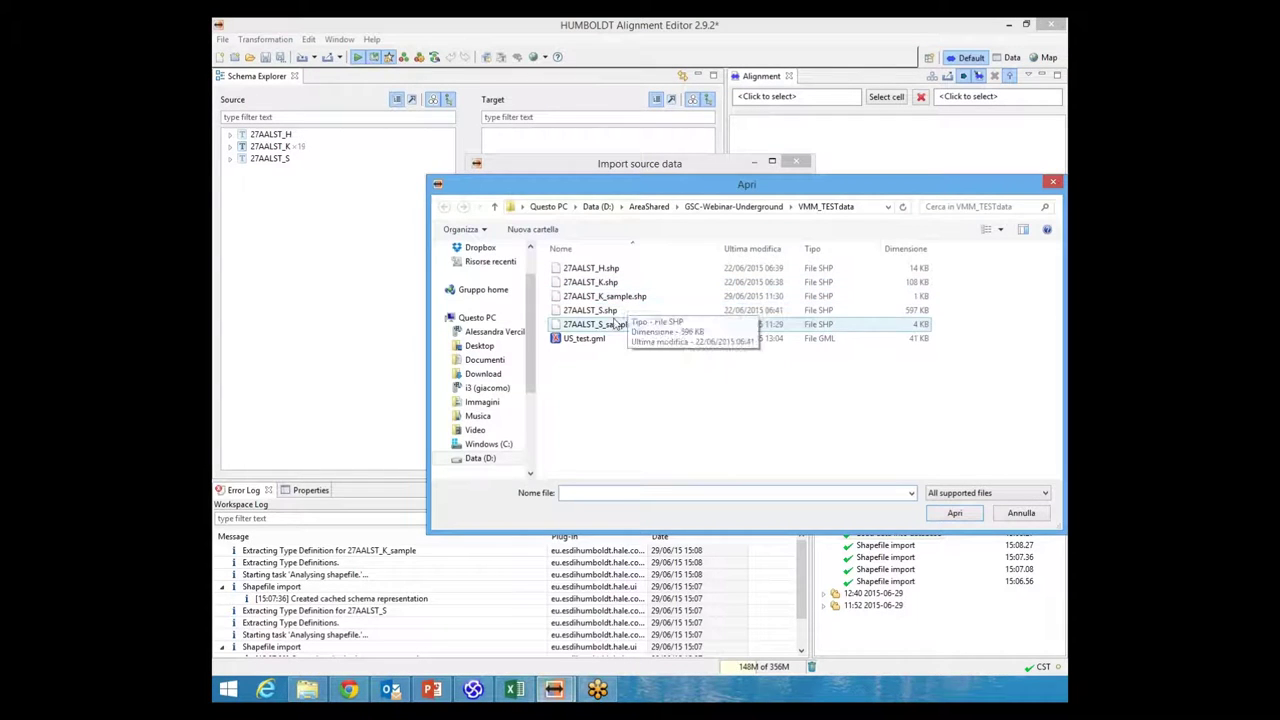
left_click(640, 325)
left_click(952, 513)
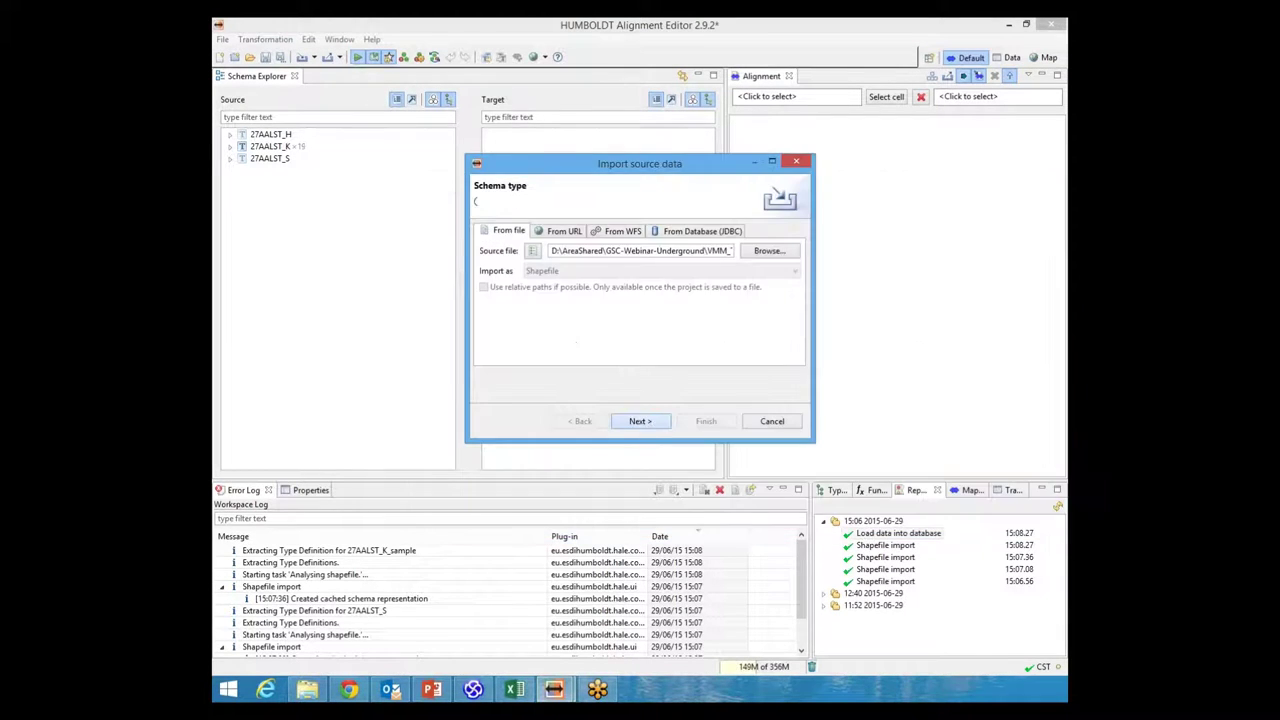
left_click(704, 421)
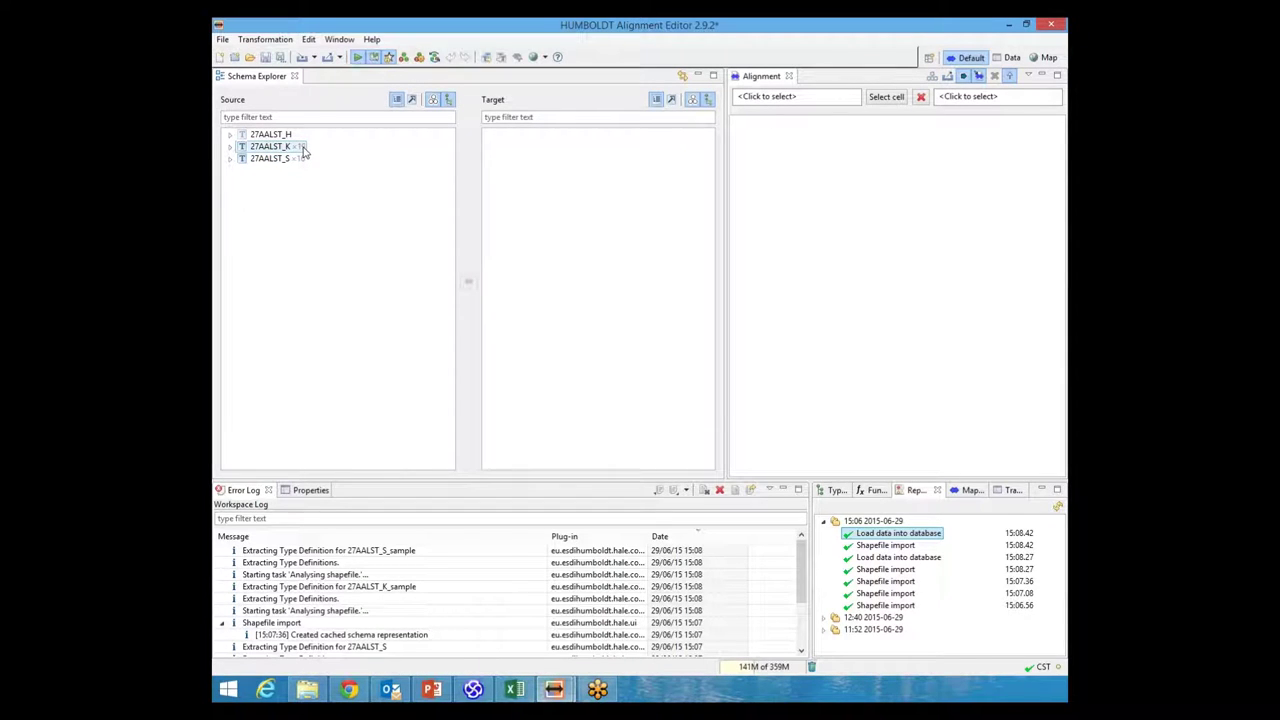
- Import the target schema GSC-SewerNetworkExtended.xsd from its recently used epsilon-italia.it URL, with XML schema as the content type
left_click(313, 61)
left_click(321, 89)
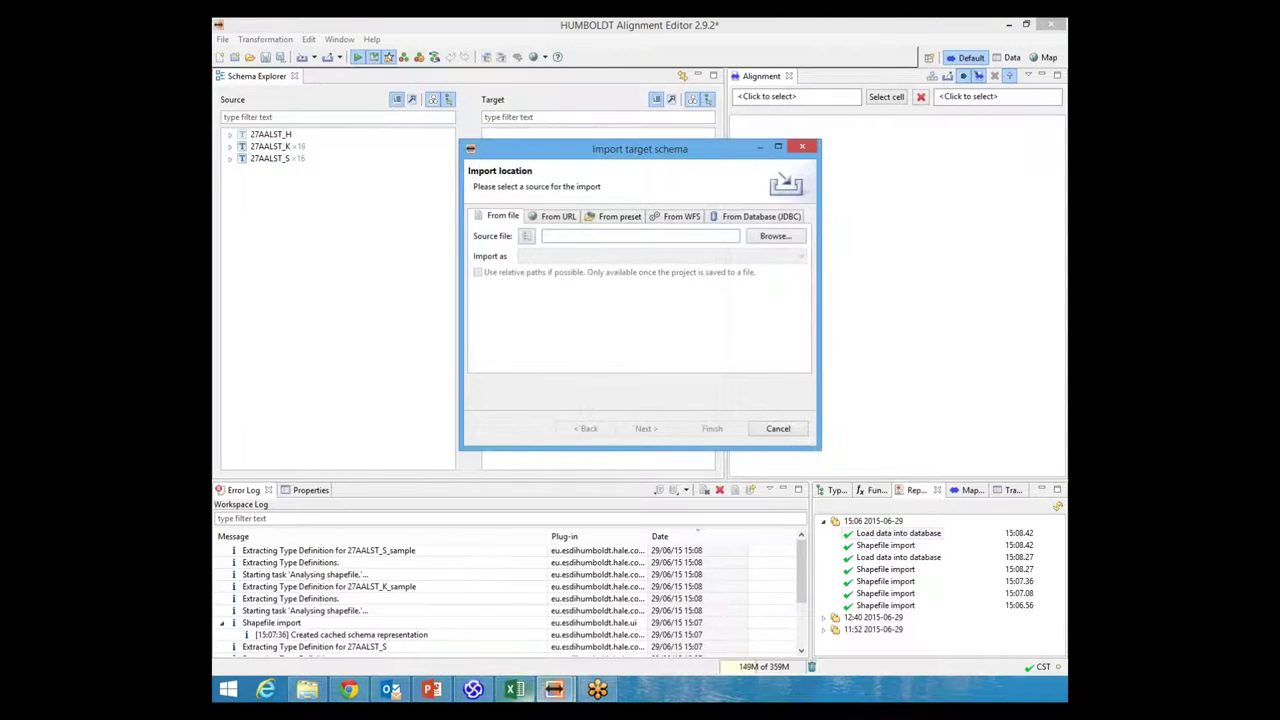
left_click(528, 240)
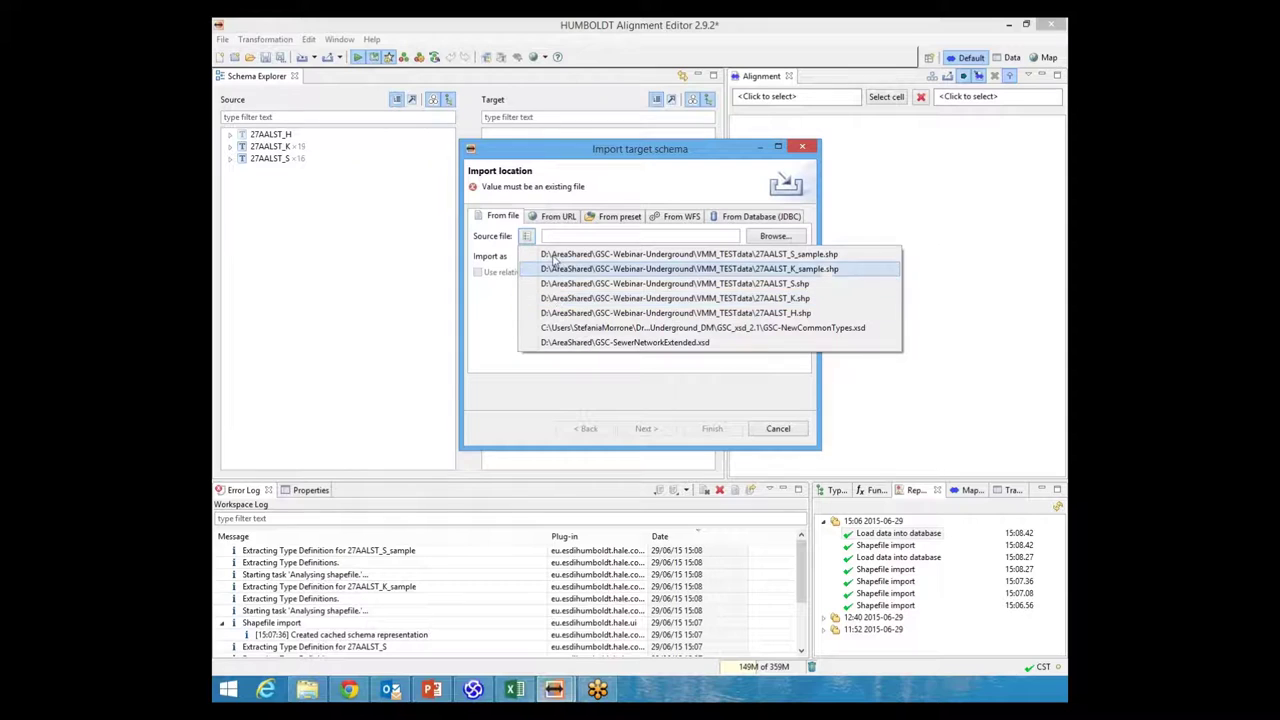
left_click(557, 217)
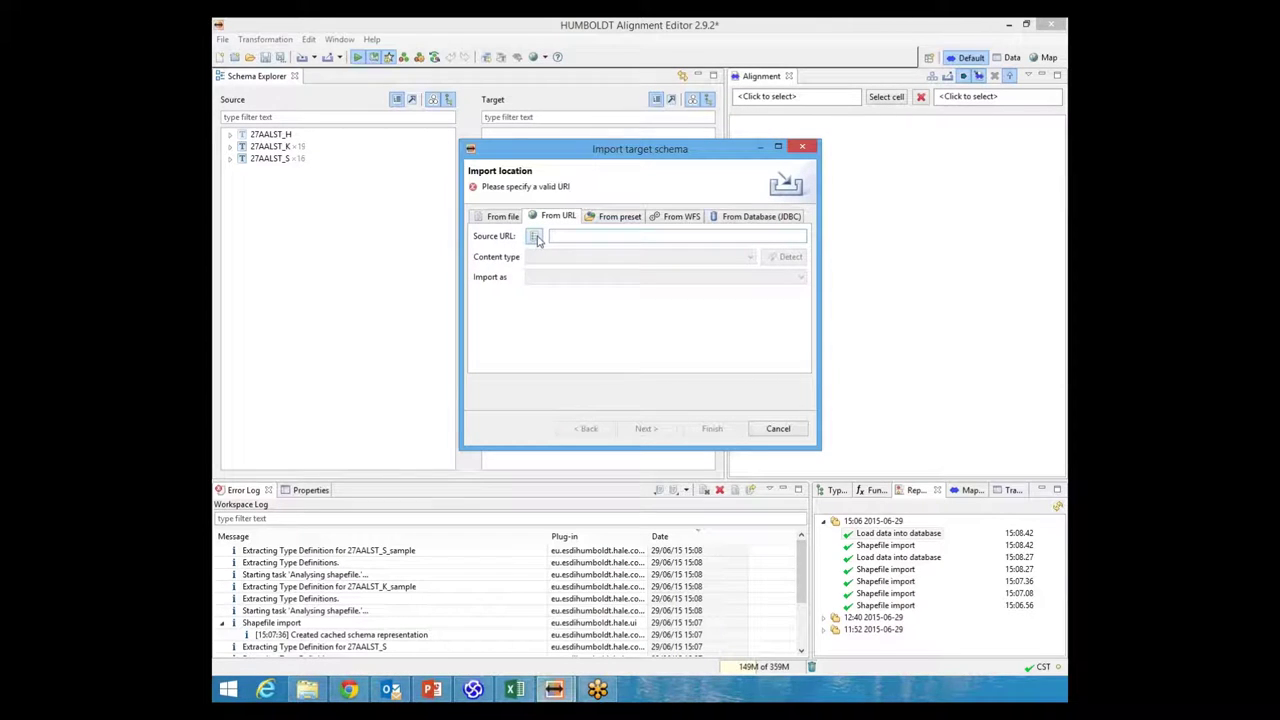
left_click(535, 237)
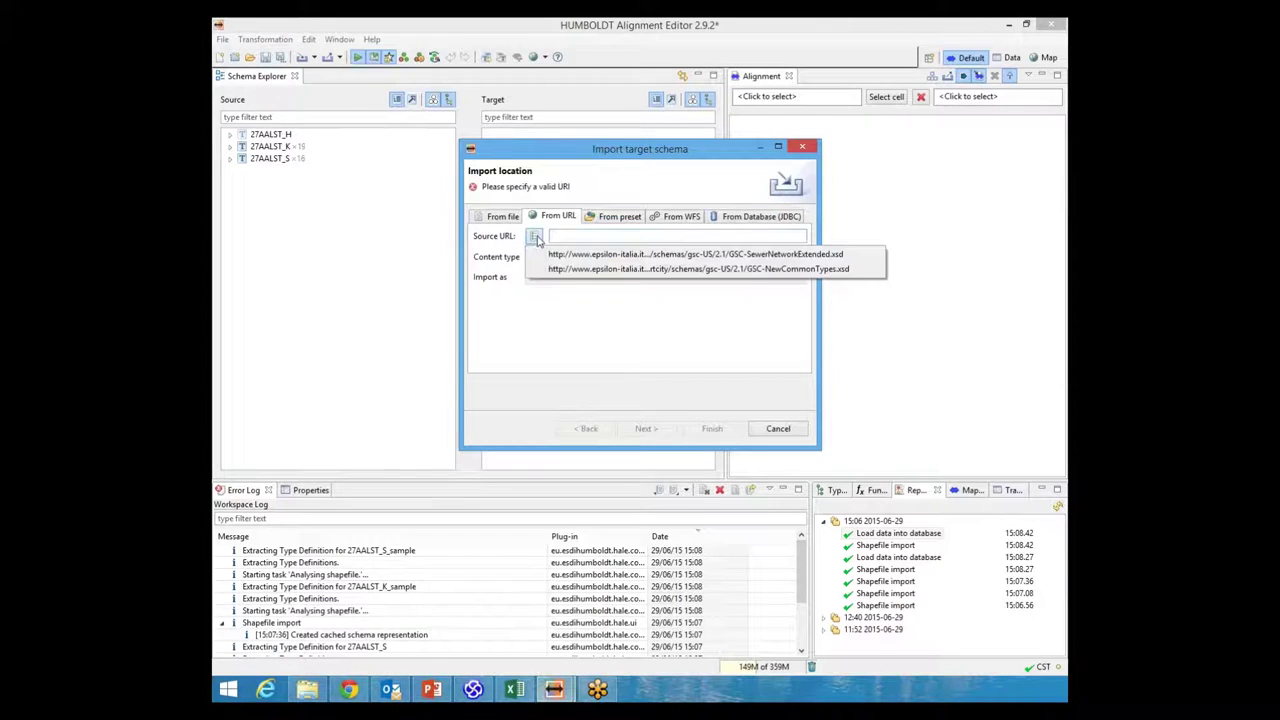
left_click(603, 255)
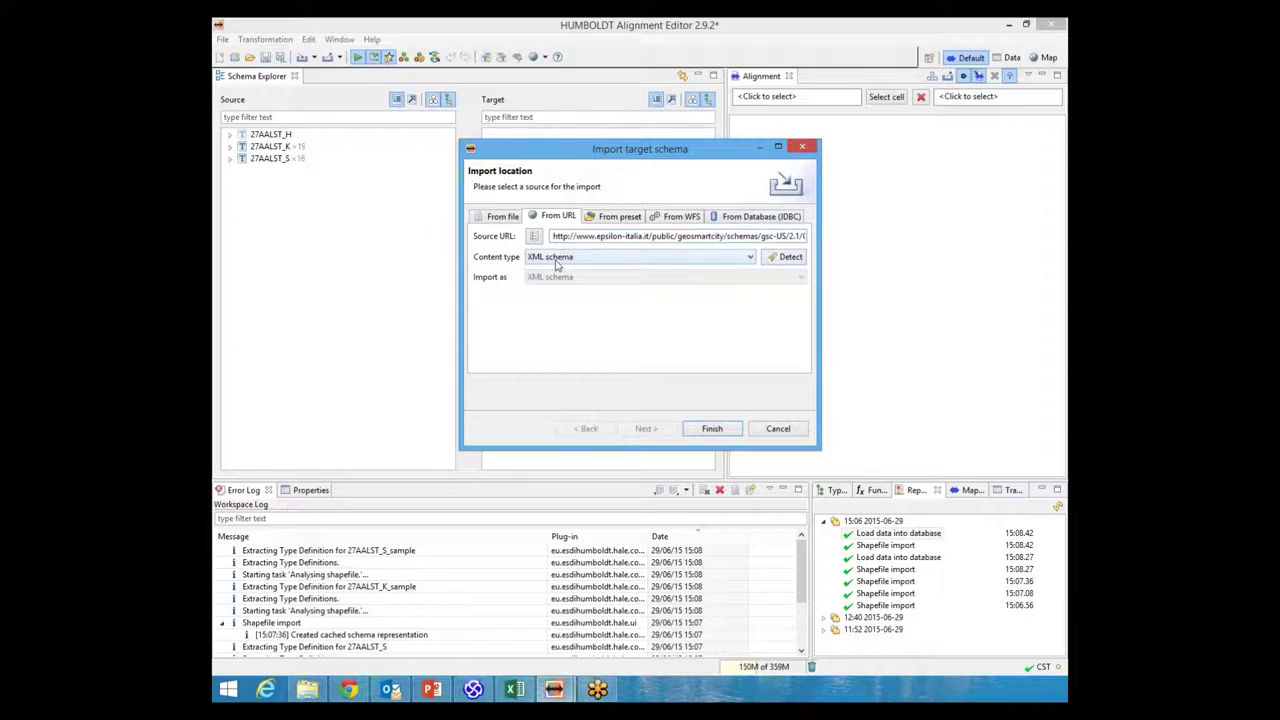
left_click(712, 429)
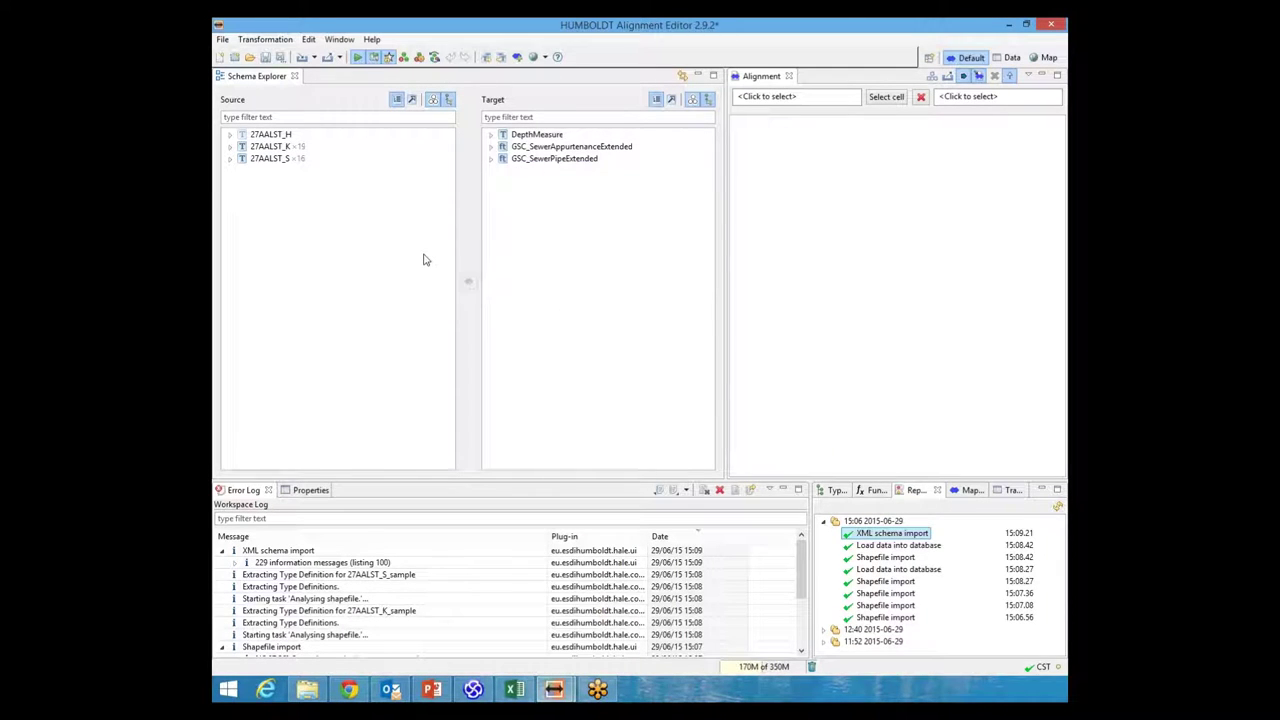
- Create a Retype relation from the source type 27AALST_S to the target type GSC_SewerPipeExtended
left_click(290, 160)
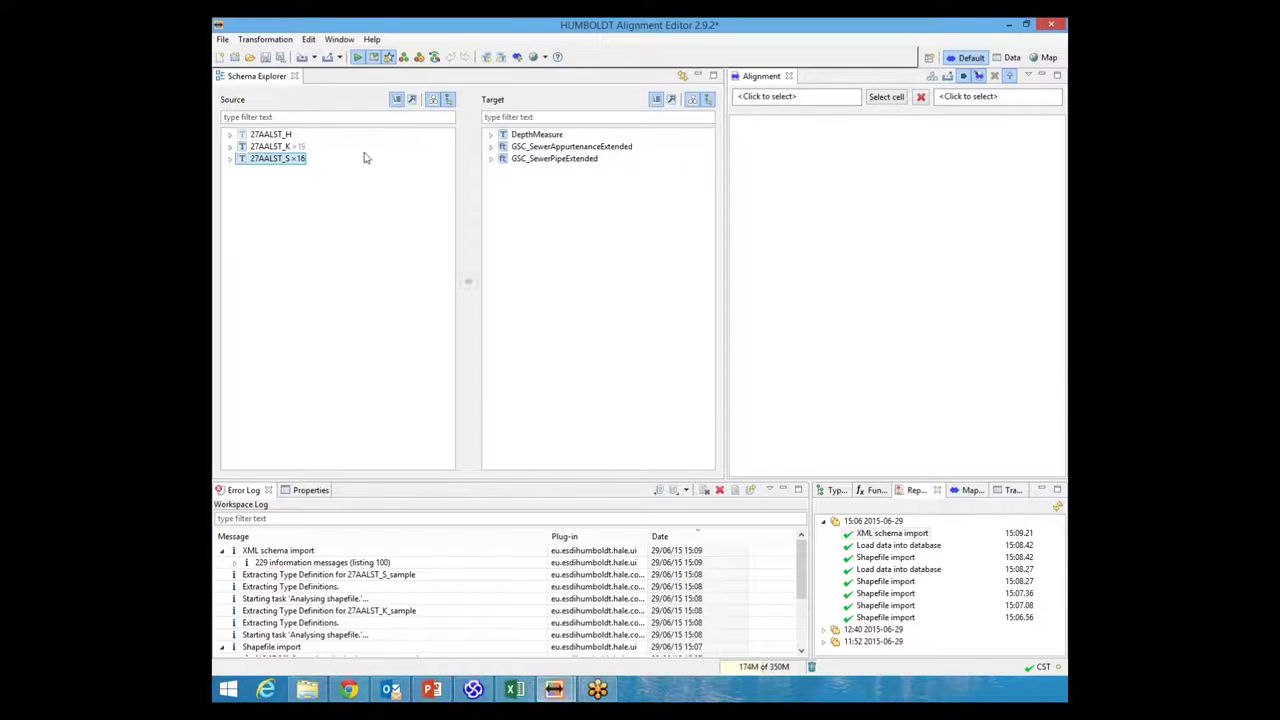
left_click(555, 148)
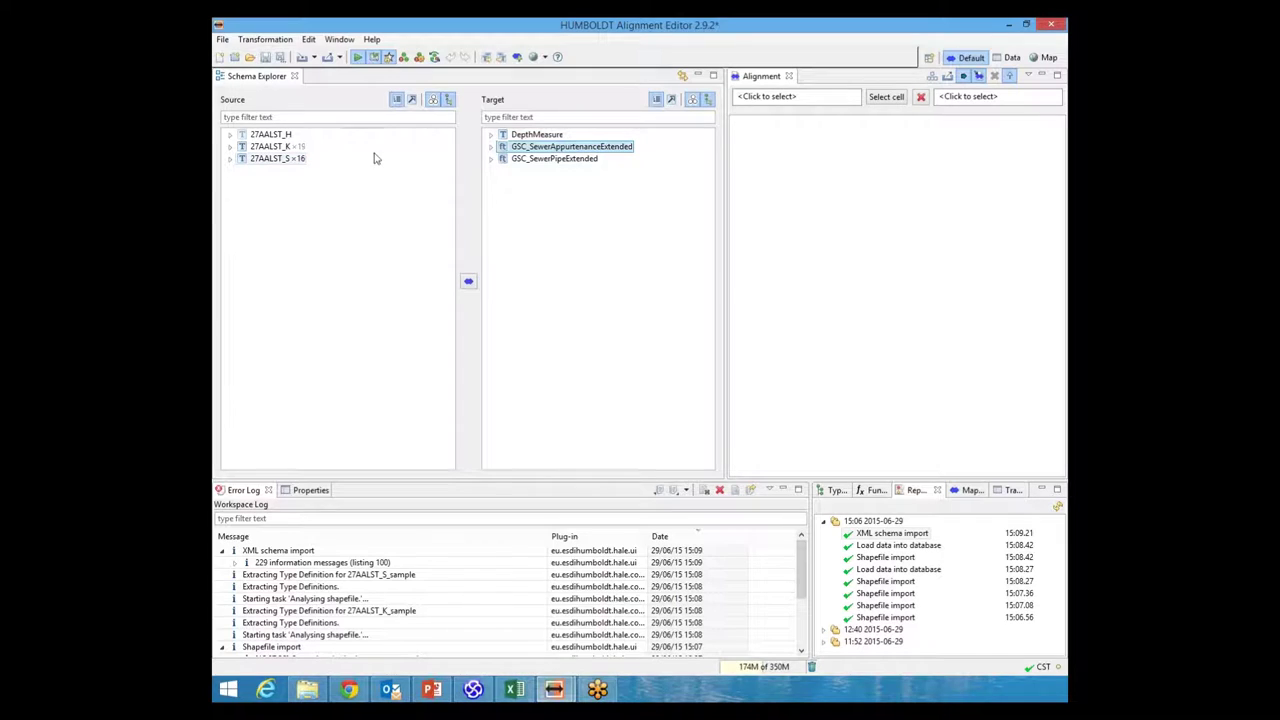
left_click(548, 159)
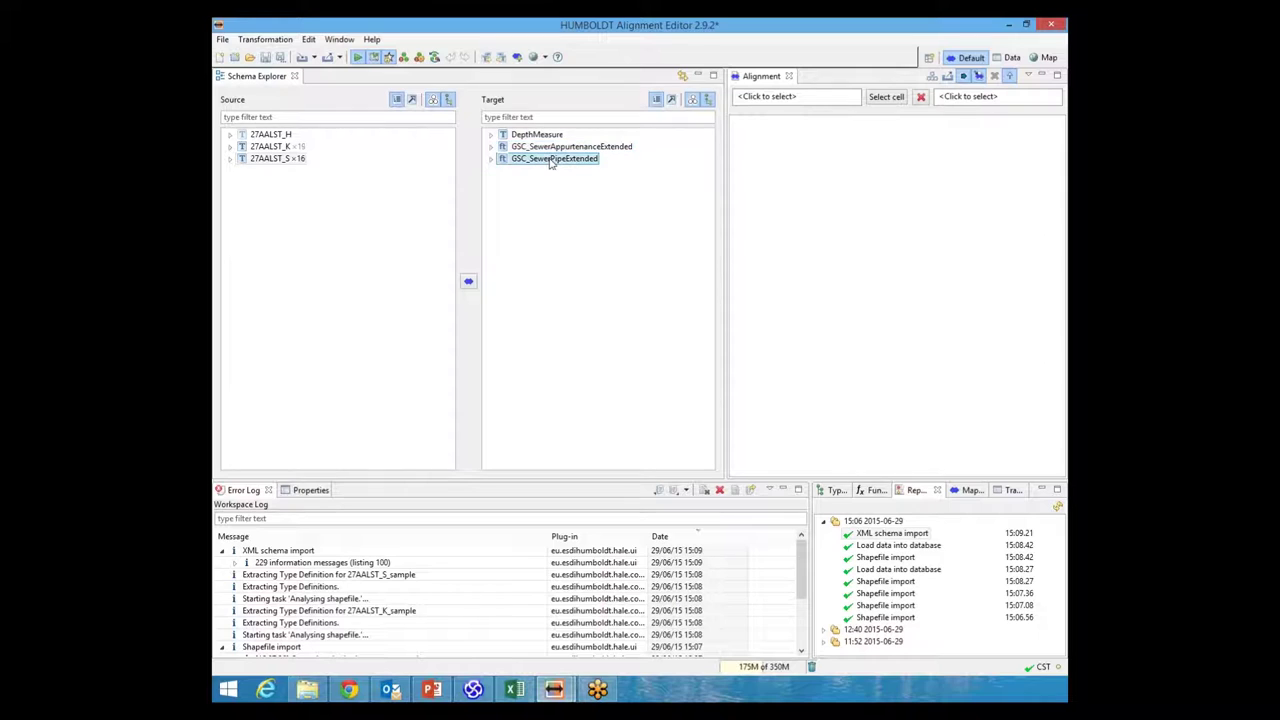
left_click(262, 159)
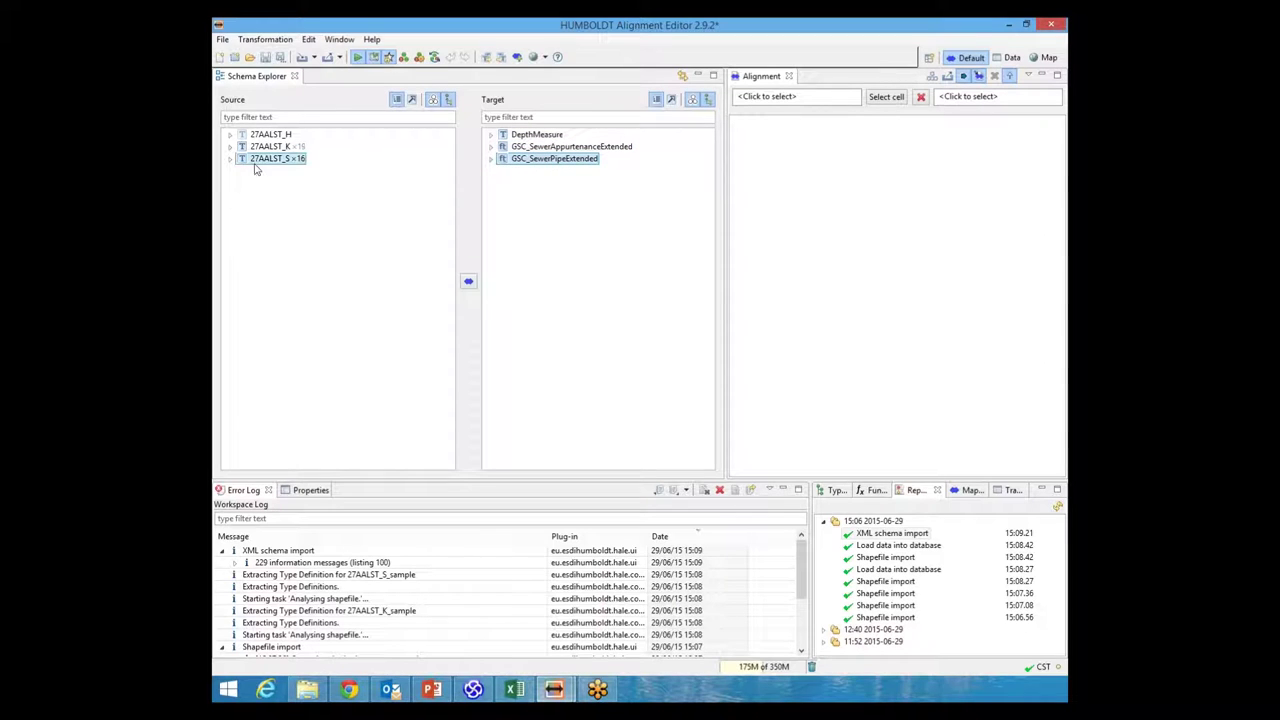
left_click(467, 284)
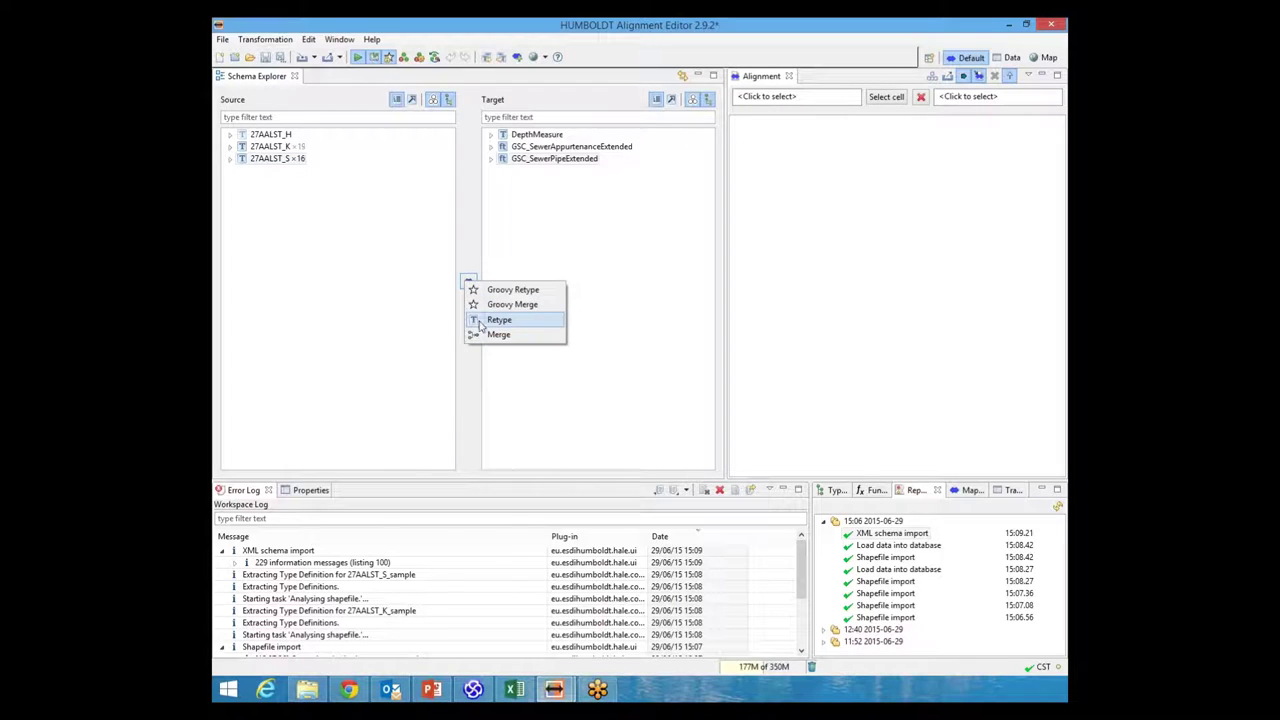
left_click(496, 320)
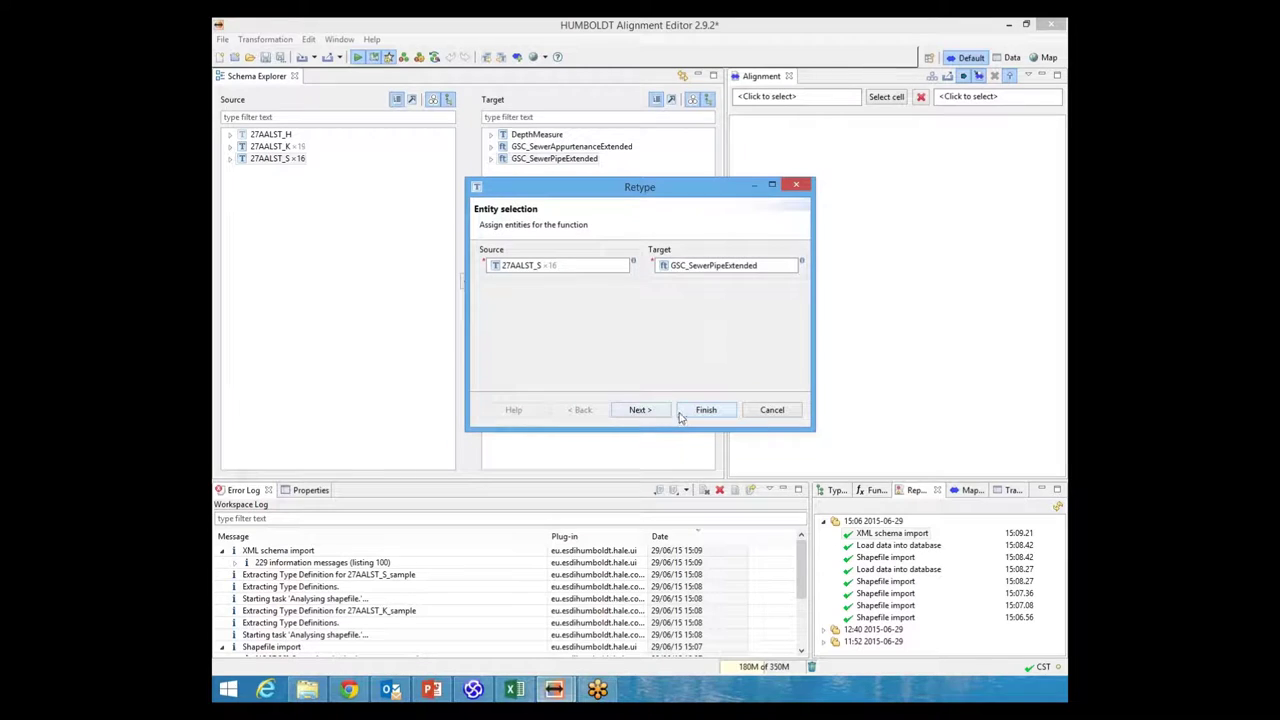
left_click(684, 410)
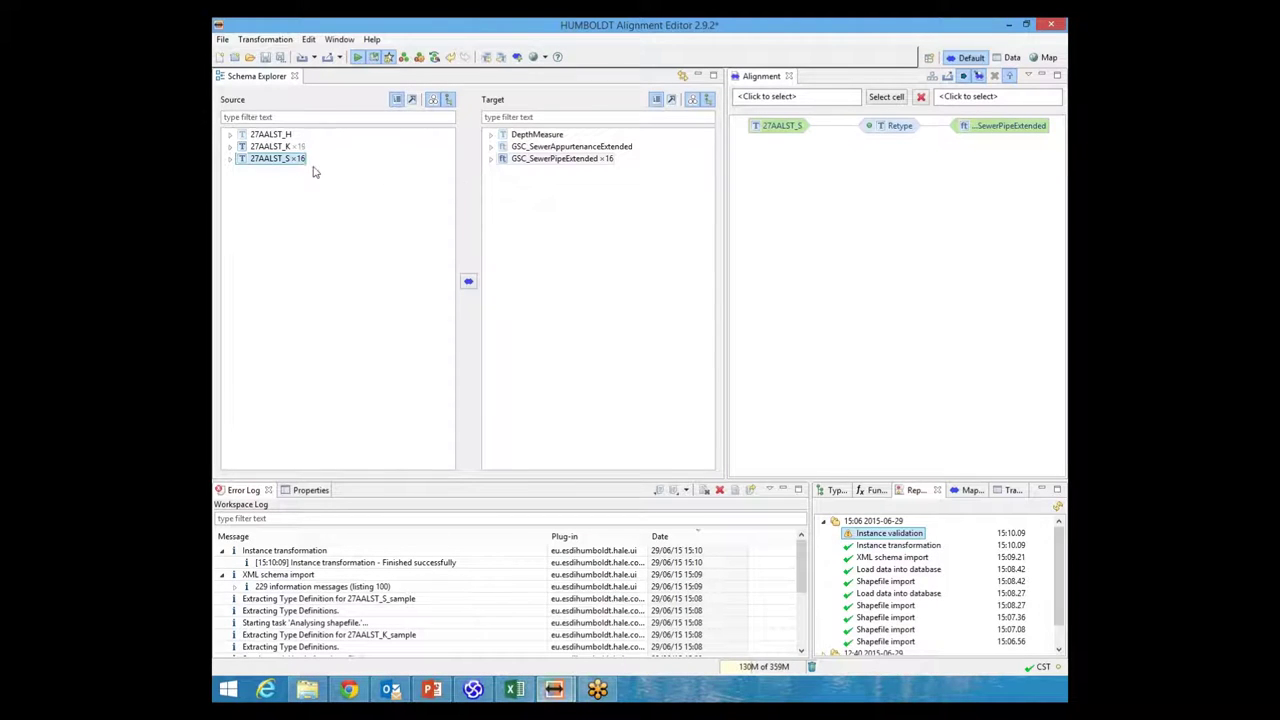
- Expand the attributes of the source type 27AALST_S and the target type GSC_SewerPipeExtended
left_click(503, 166)
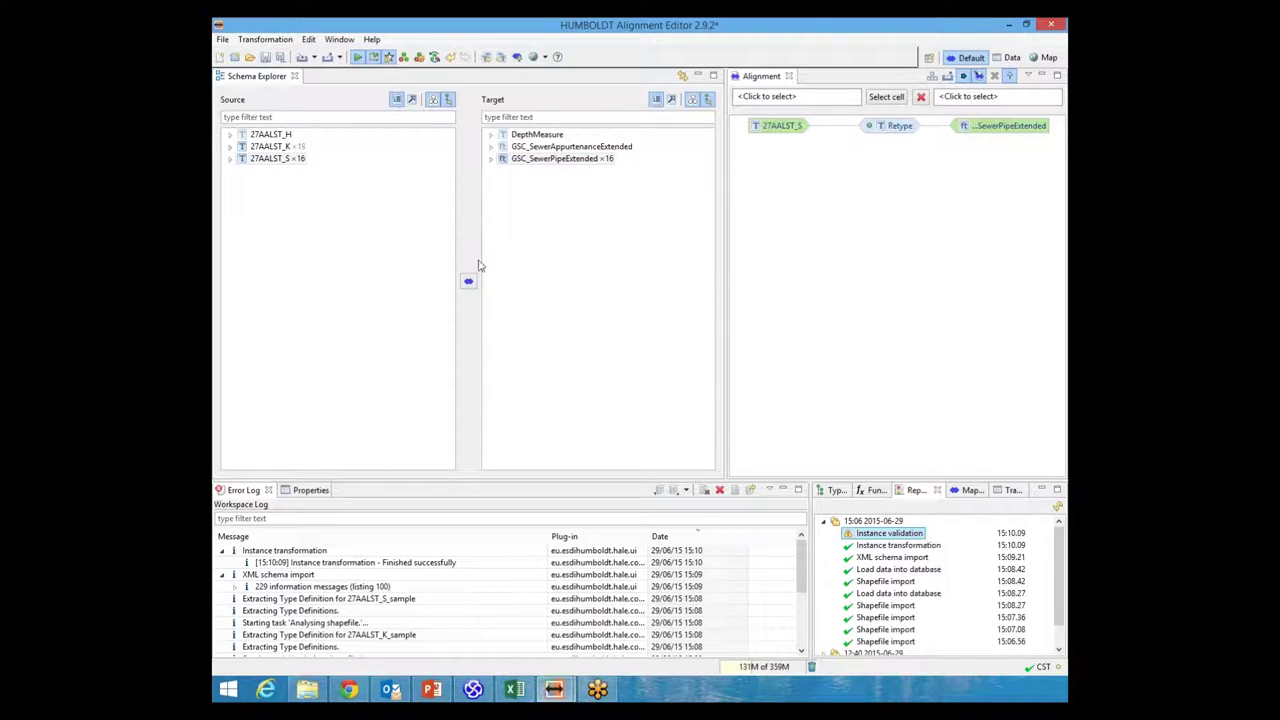
double_click(240, 158)
double_click(492, 162)
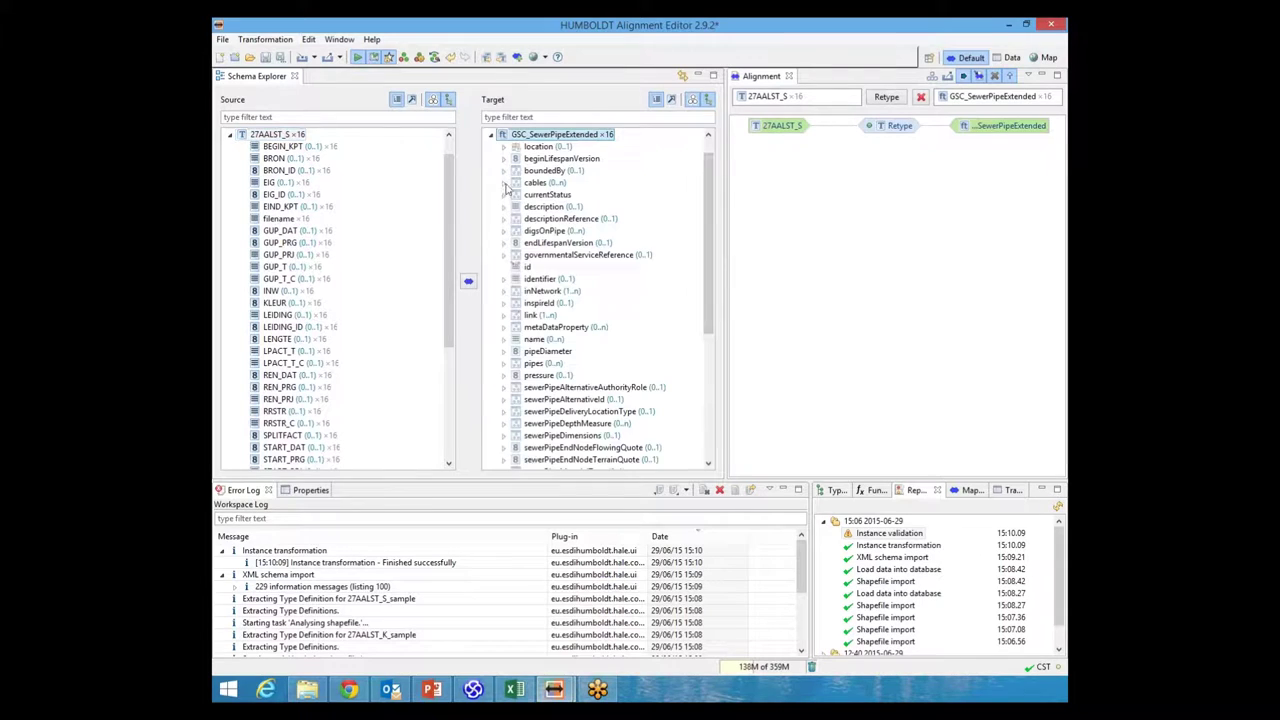
- Open the latest instance validation report and examine its warnings for the id attribute of GSC_SewerPipeExtended
double_click(862, 538)
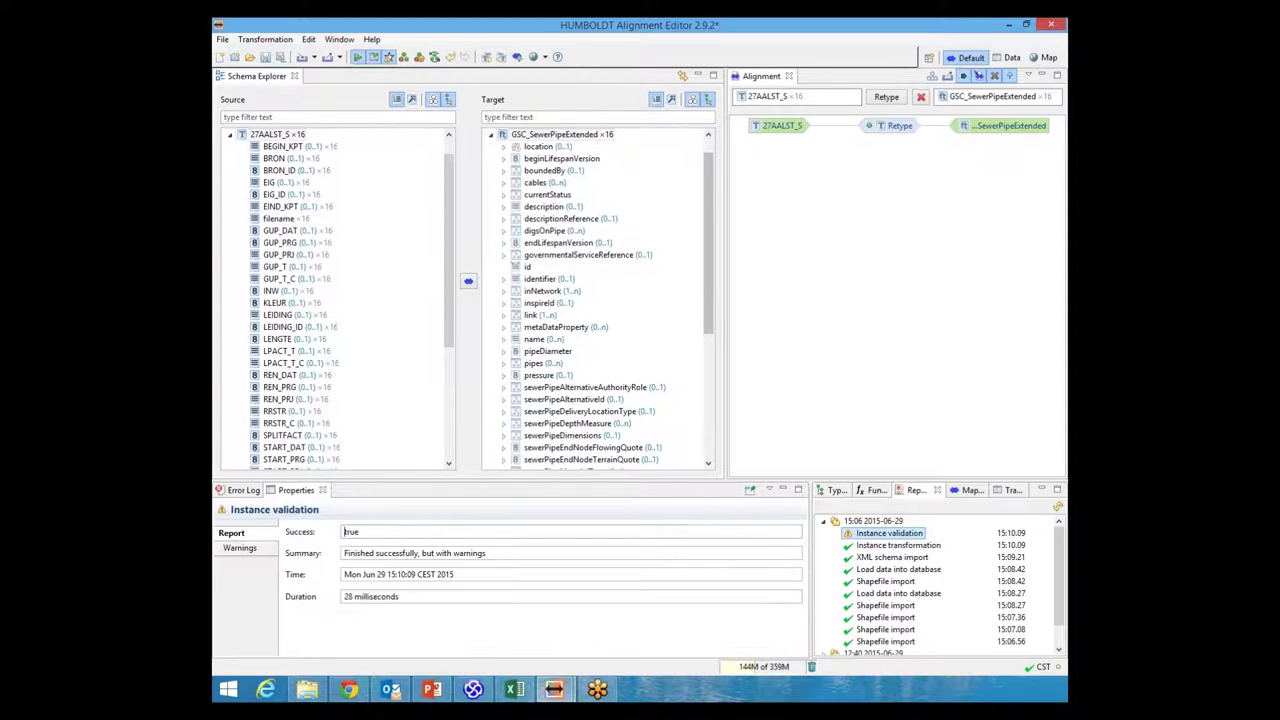
left_click(240, 548)
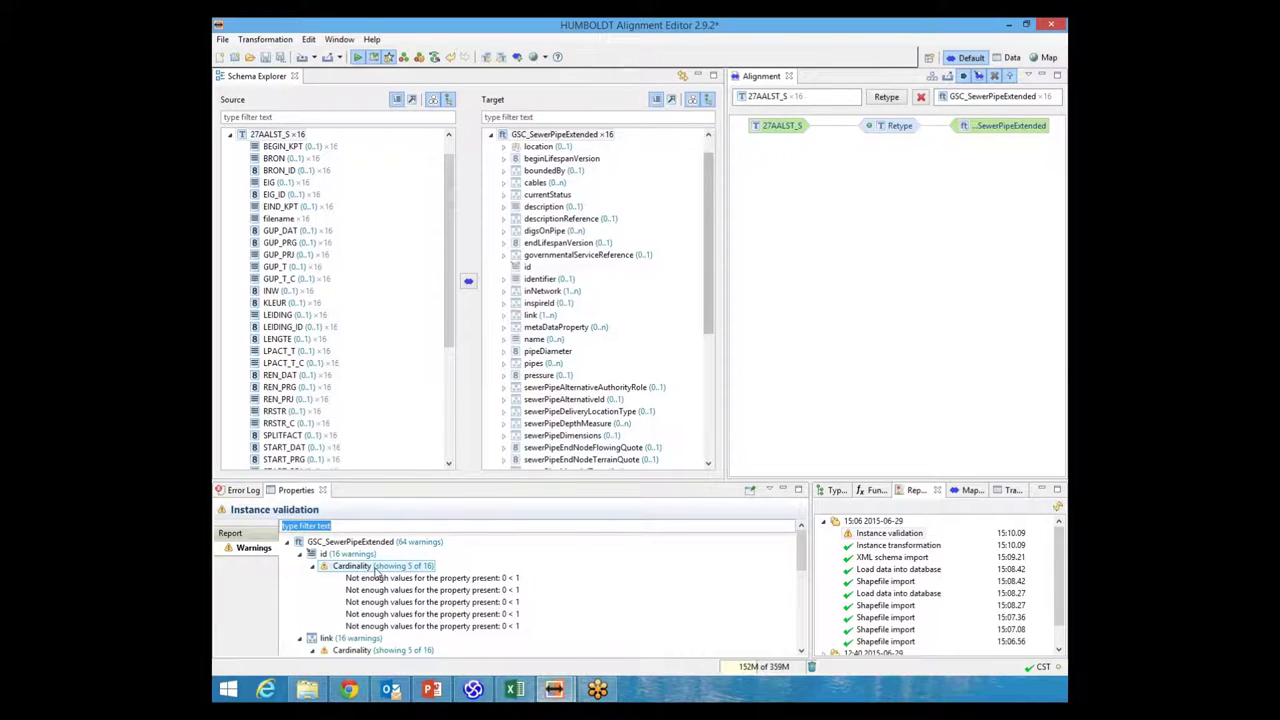
left_click(326, 557)
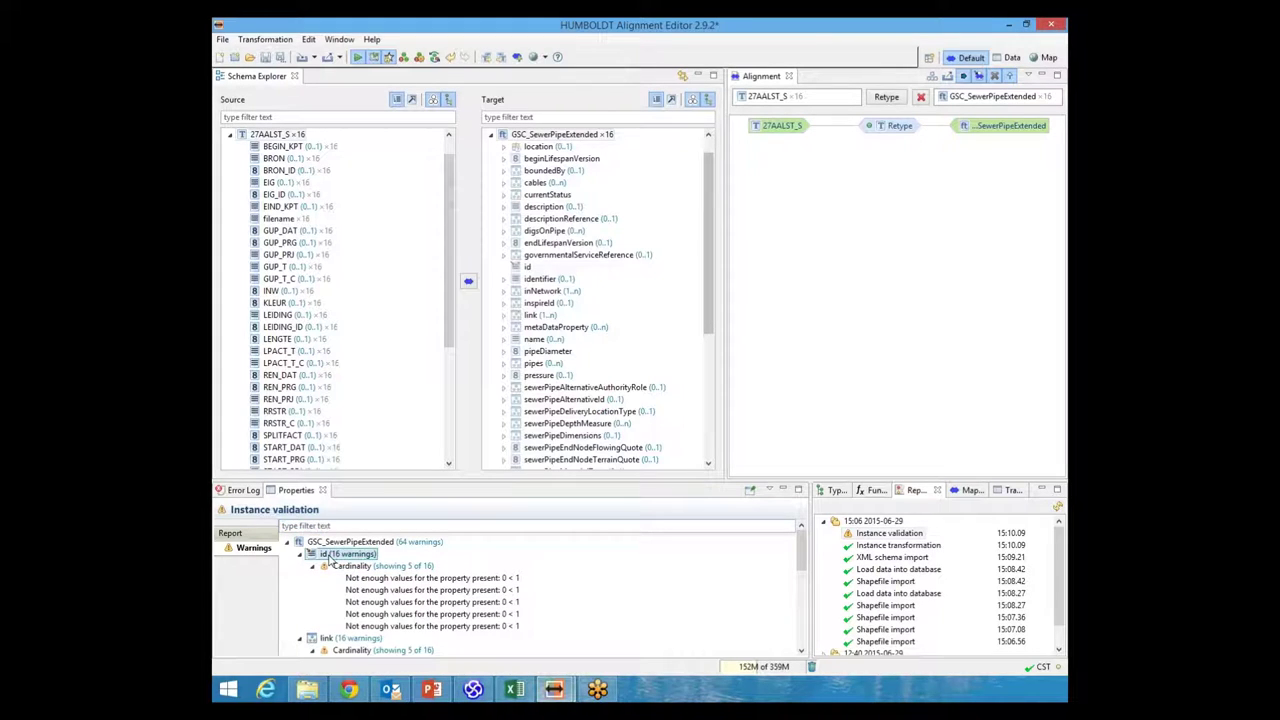
- Start a Formatted string relation from the source attribute STR_ID to the target id, beginning the pattern with SP_
left_click(524, 267)
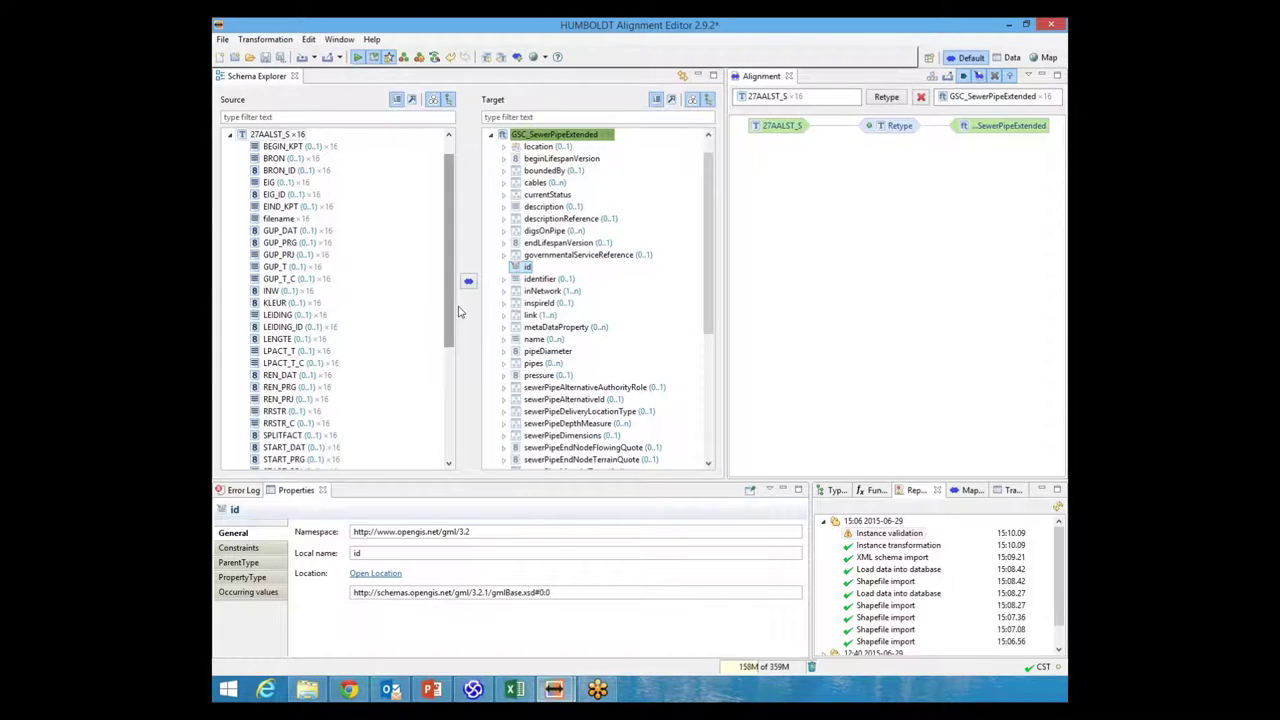
left_click_drag(450, 307, 446, 377)
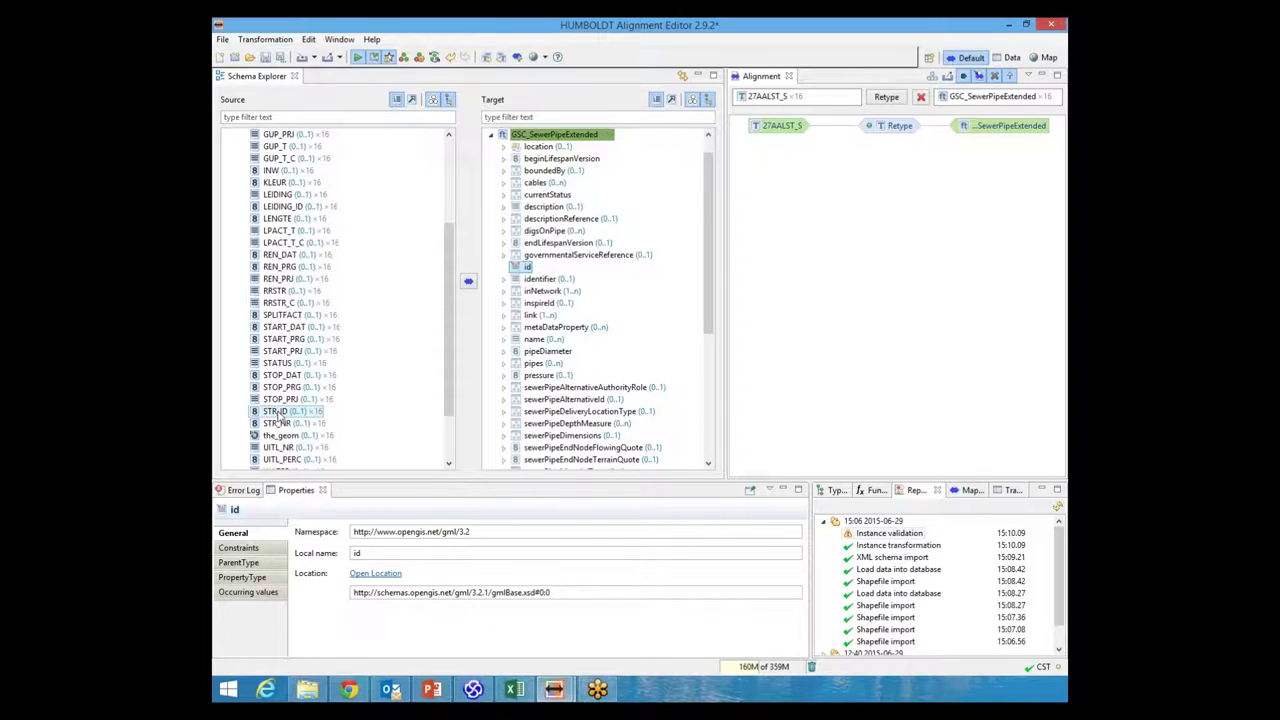
left_click(279, 412)
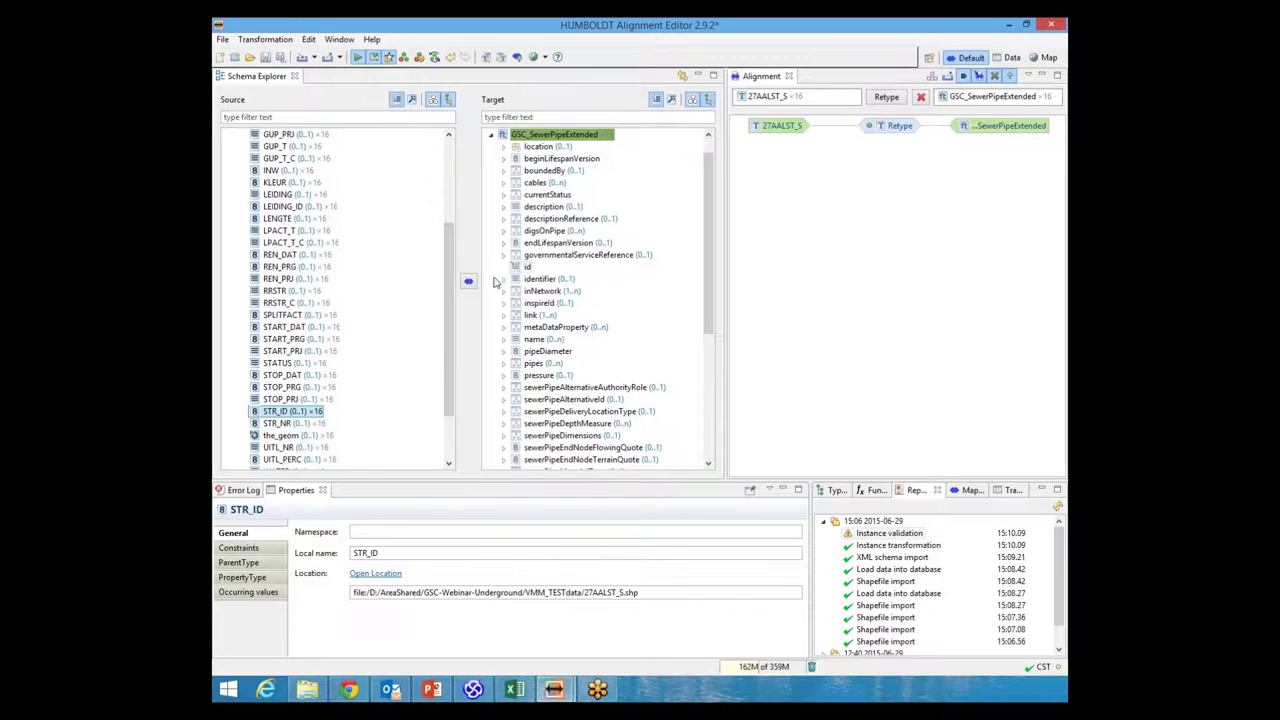
left_click(469, 281)
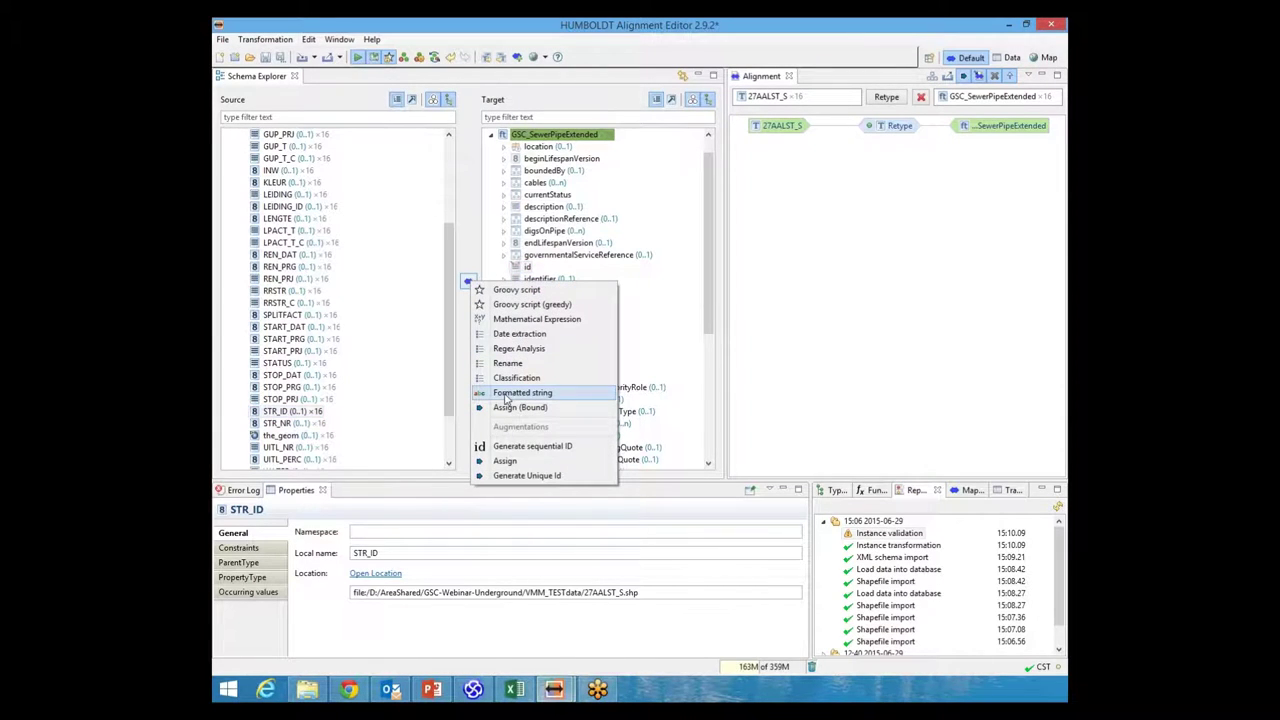
left_click(507, 393)
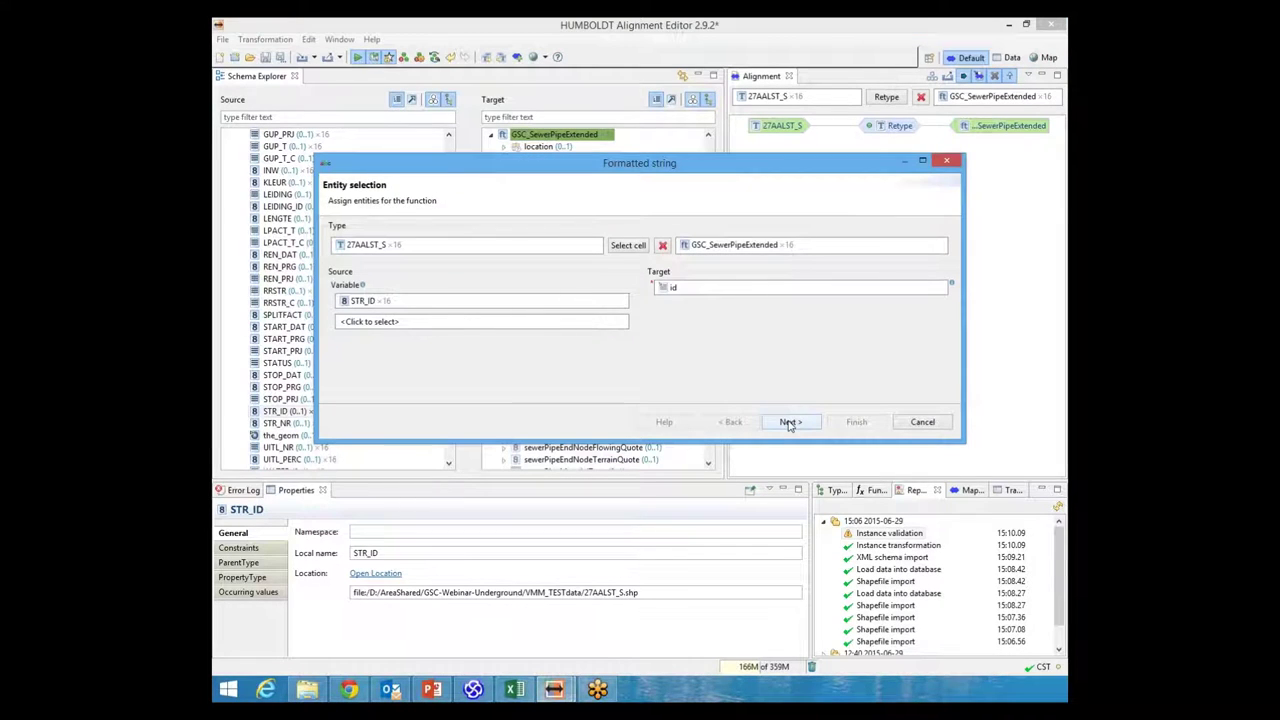
left_click(789, 422)
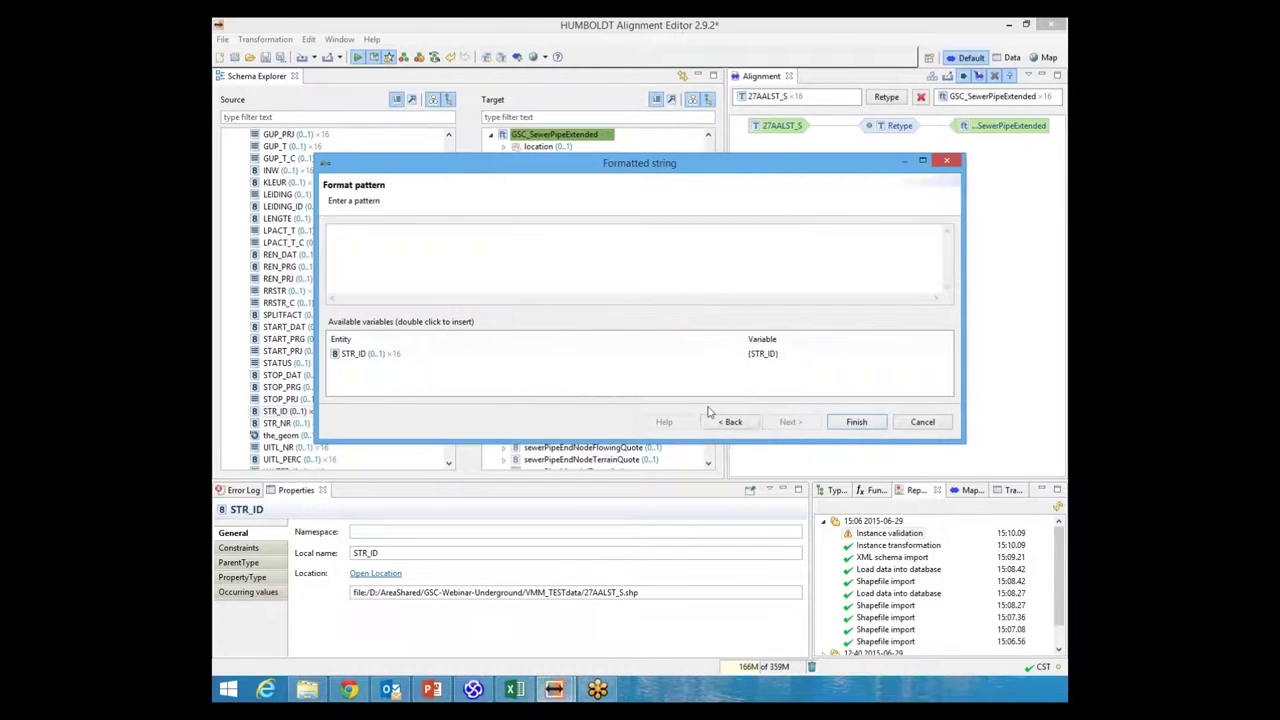
left_click(332, 231)
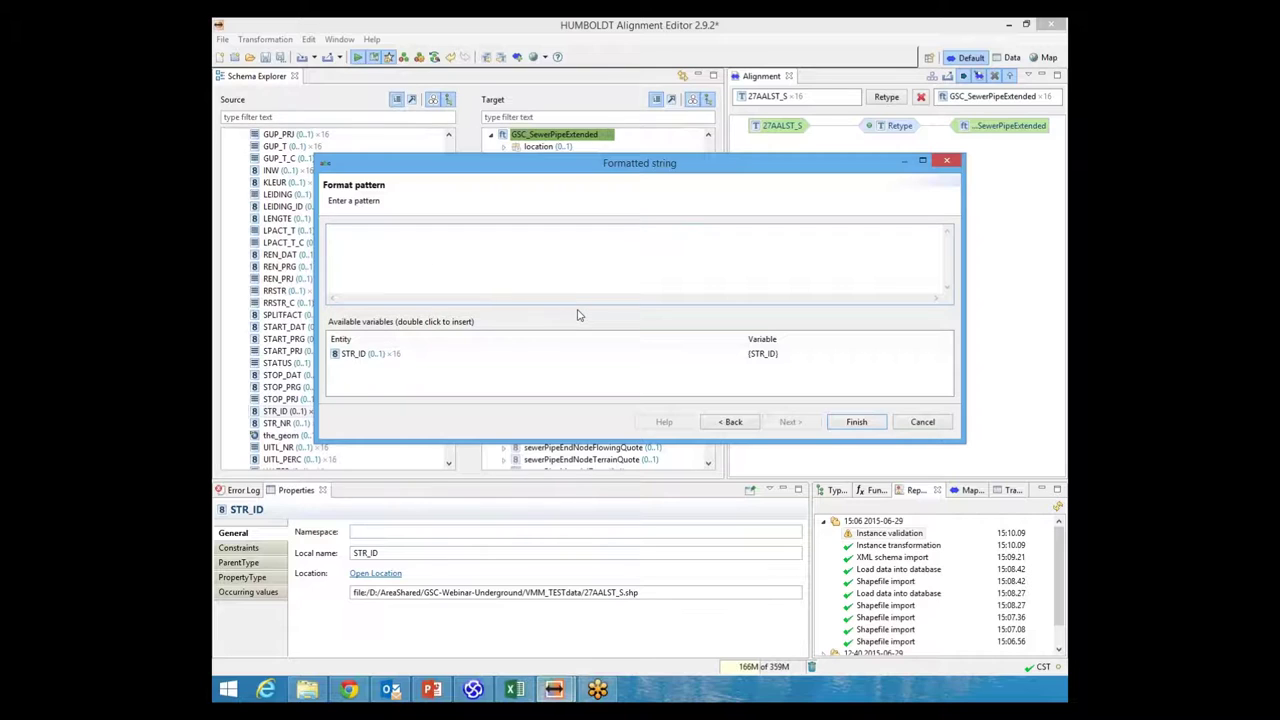
type("SP")
type("_")
- Replace the source variable of the Formatted string relation with STR_NR
left_click(733, 422)
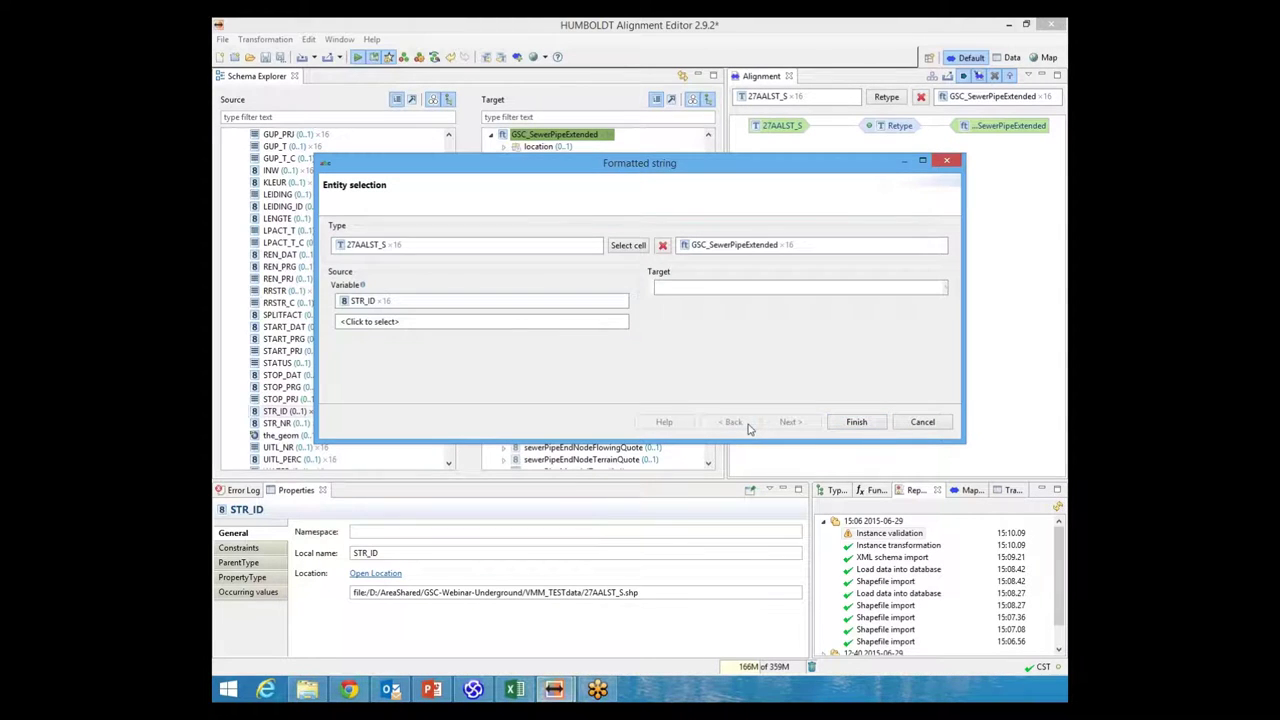
left_click(365, 302)
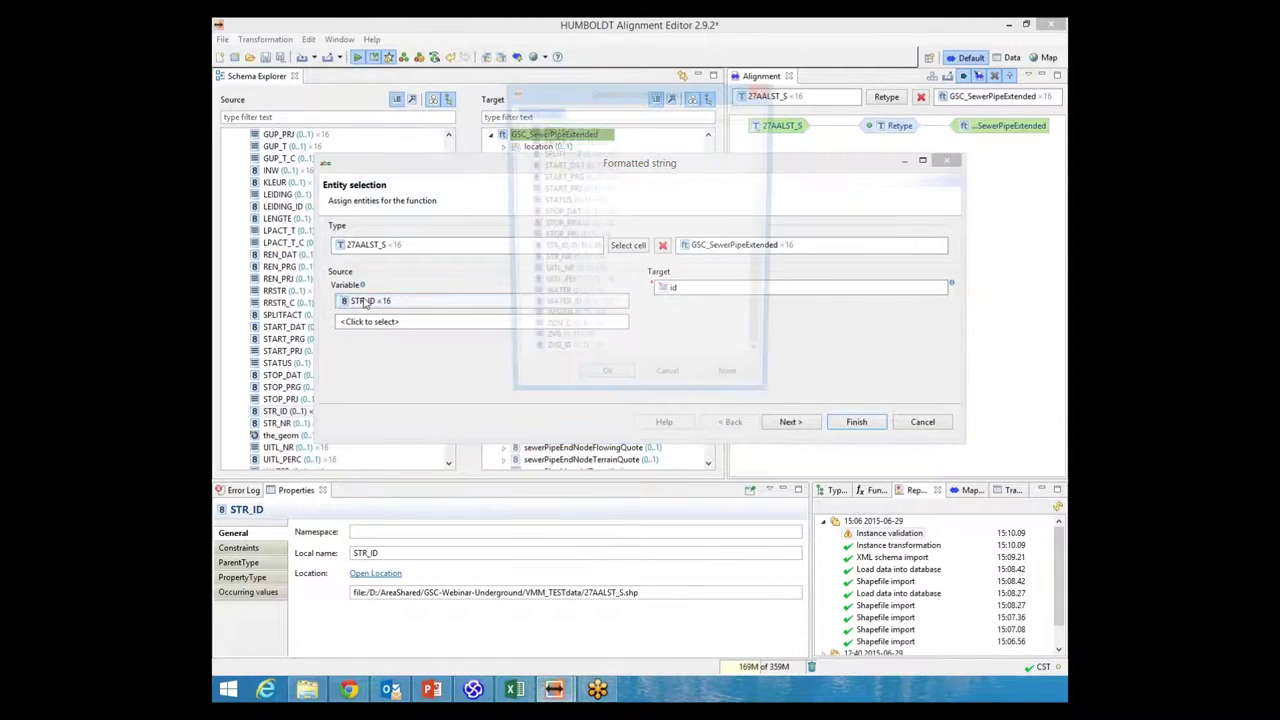
left_click(555, 262)
left_click(607, 389)
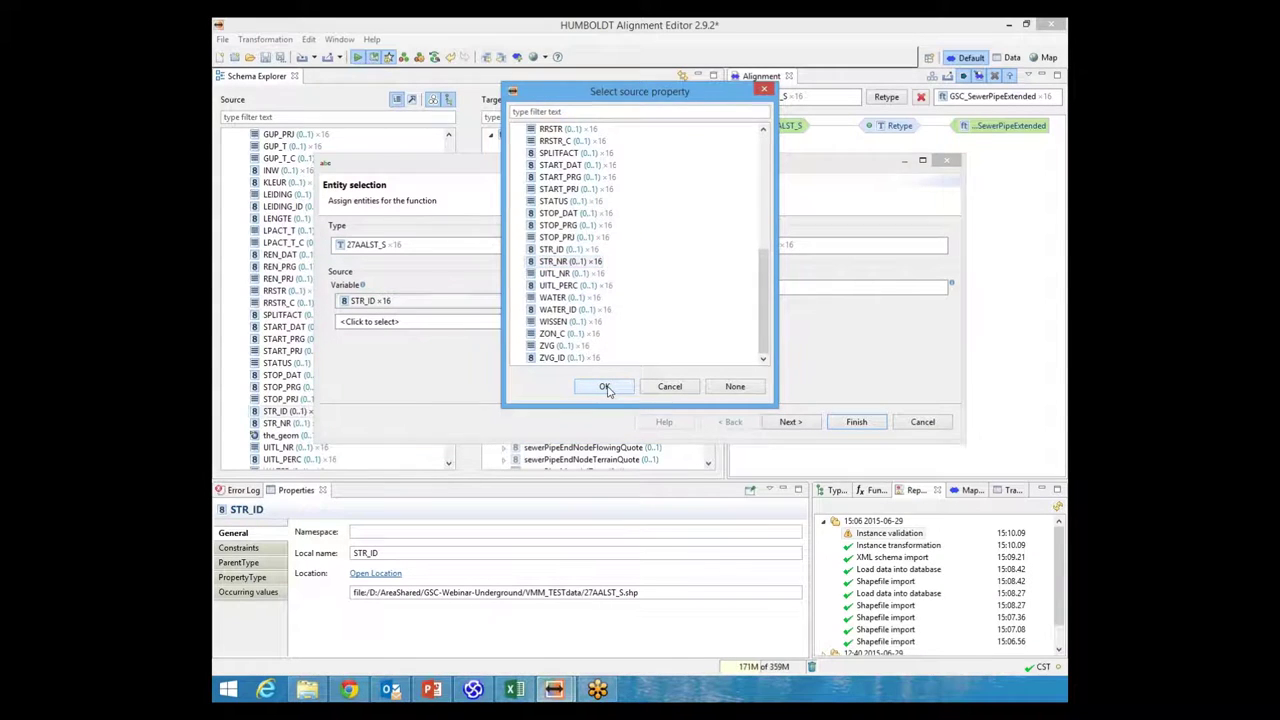
- Switch to the Excel workbook Underground_DataModel_2.1_VMM.xlsx to check the inspireId mapping rule and return to the Alignment Editor
left_click(517, 690)
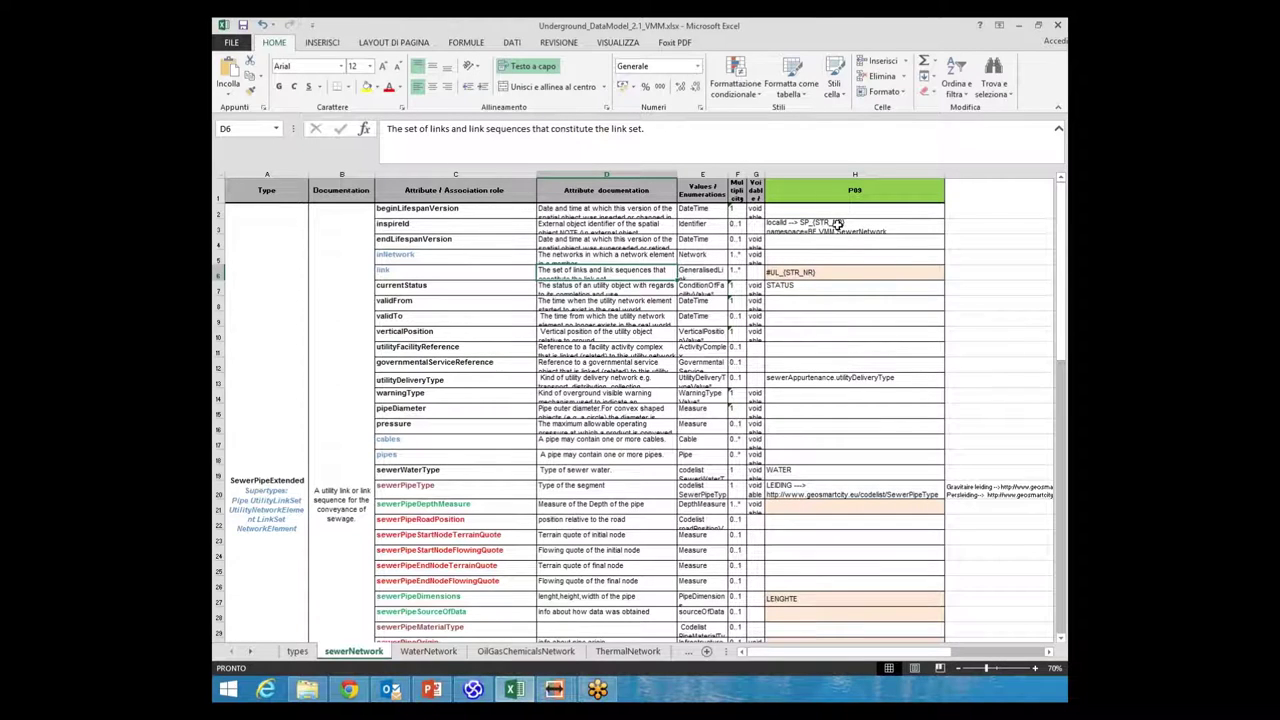
mouse_move(560, 694)
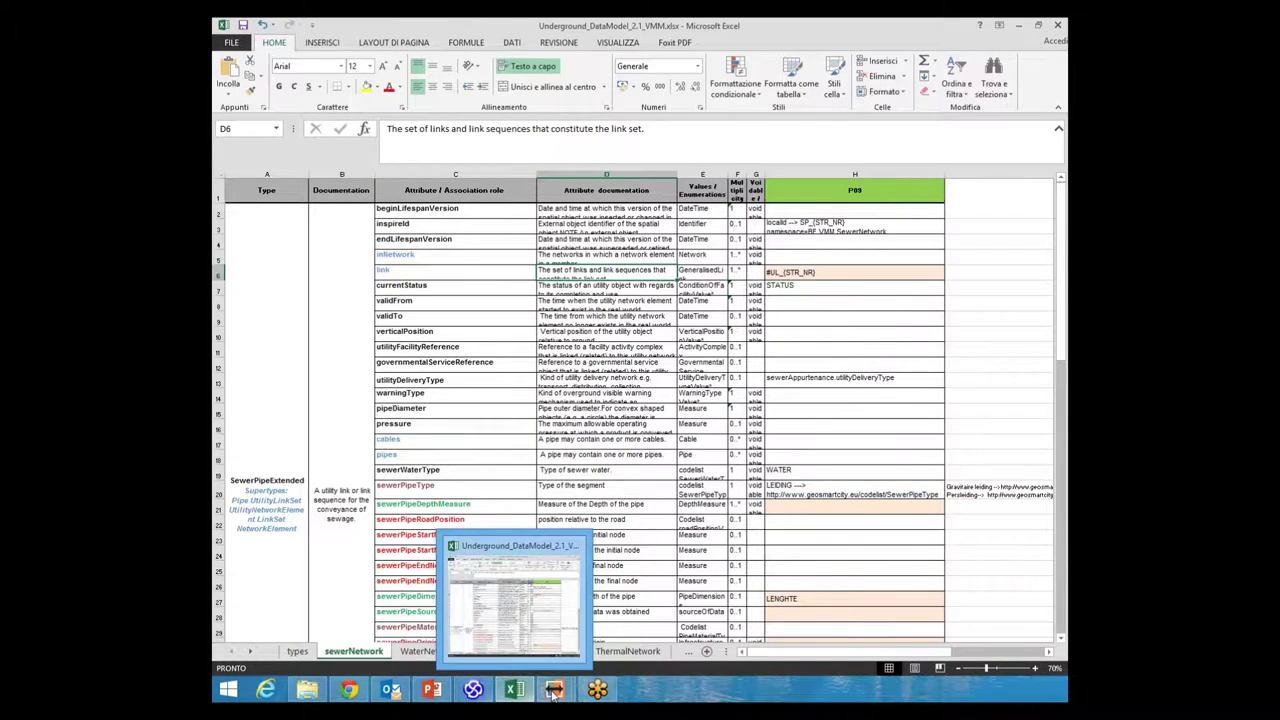
left_click(556, 693)
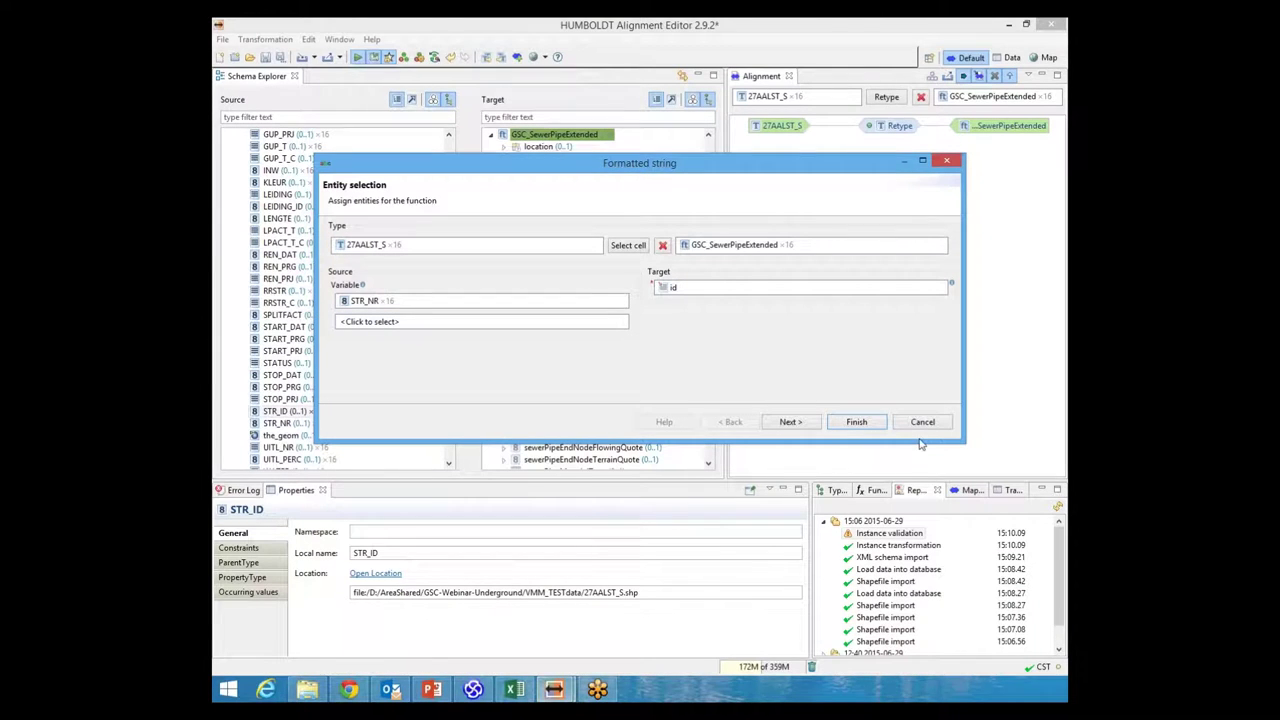
- Complete the format pattern as SP_{STR_NR} and finish the Formatted string relation for the target id
left_click(790, 422)
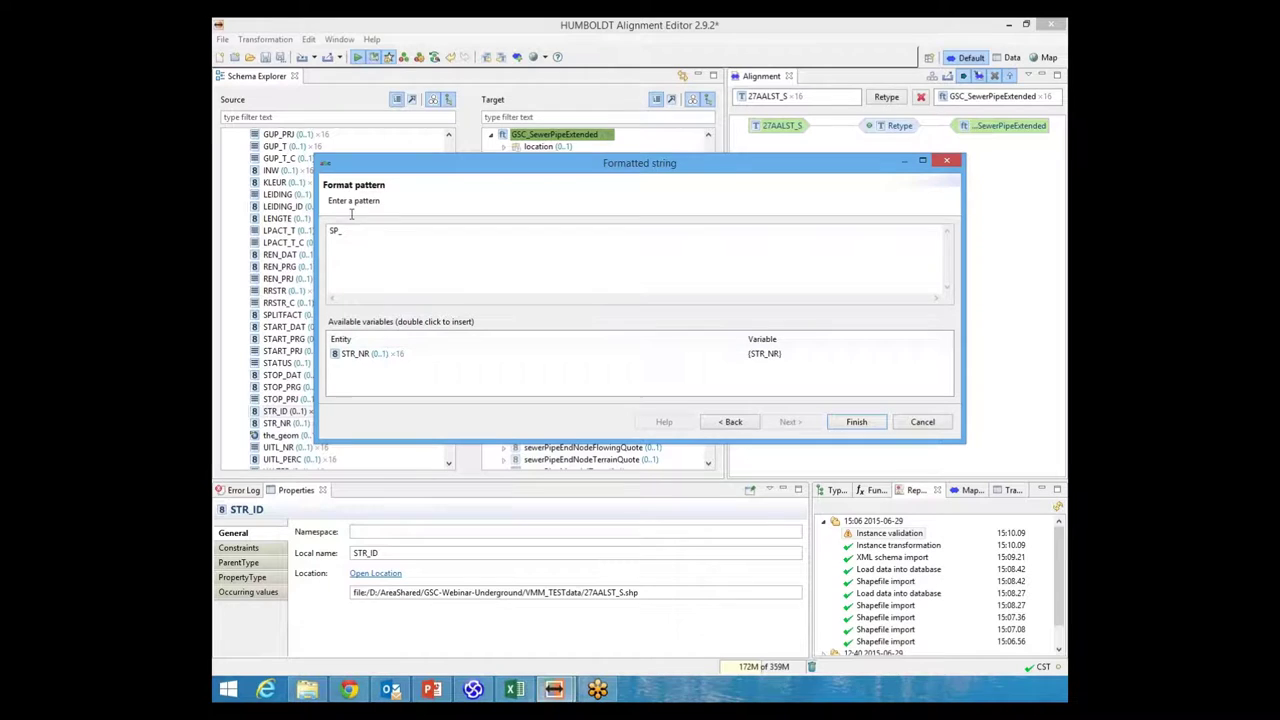
left_click(352, 356)
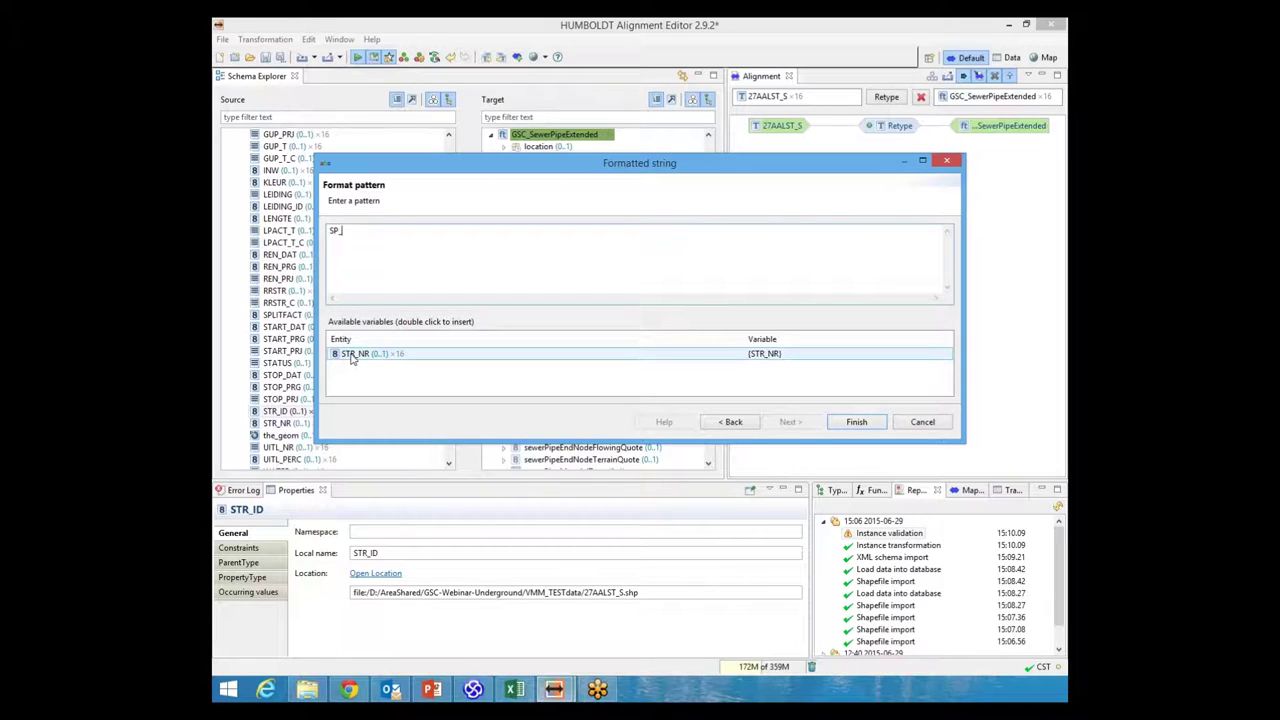
double_click(354, 355)
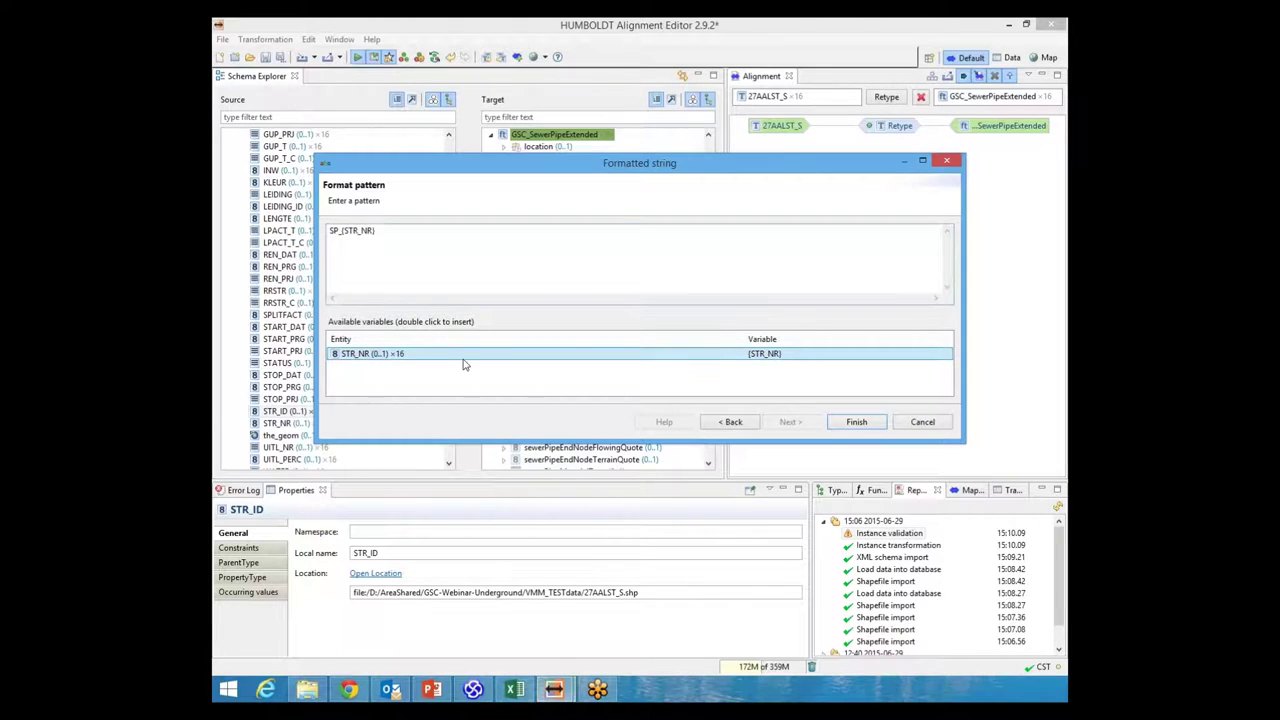
left_click(856, 422)
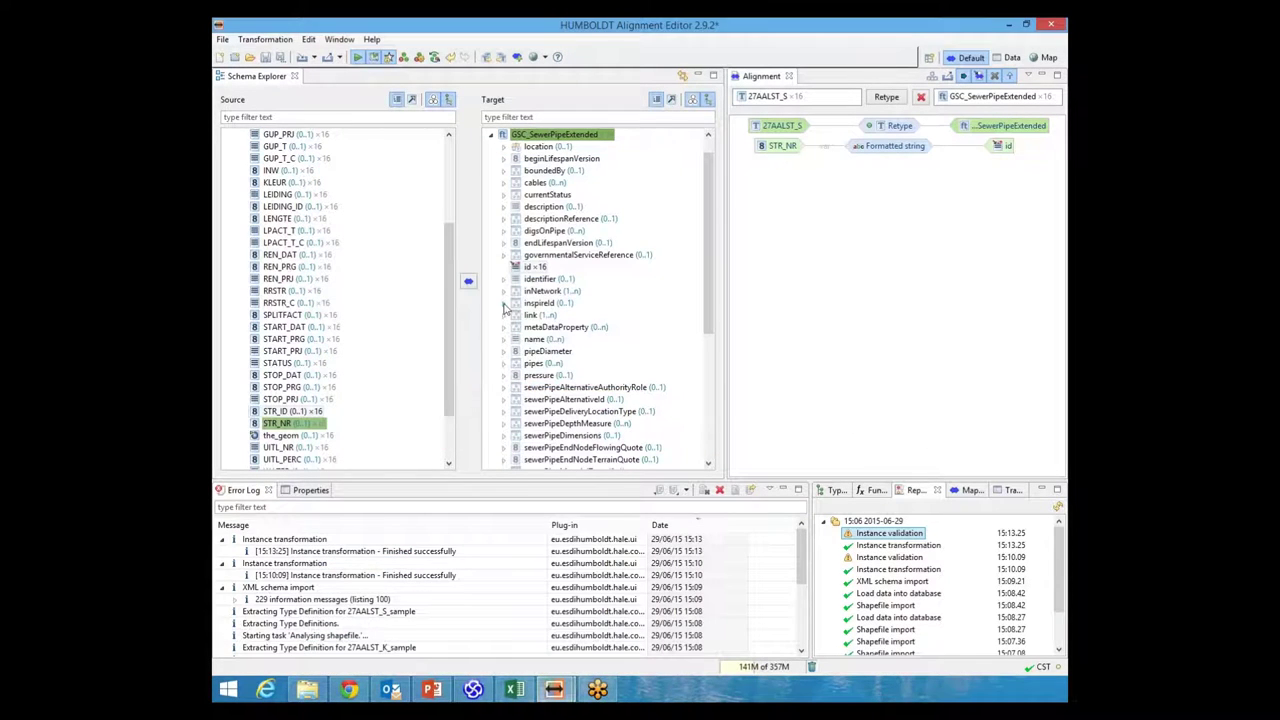
- Expand inspireId and its Identifier under GSC_SewerPipeExtended and select the localId attribute as the mapping target
left_click(504, 303)
left_click(528, 304)
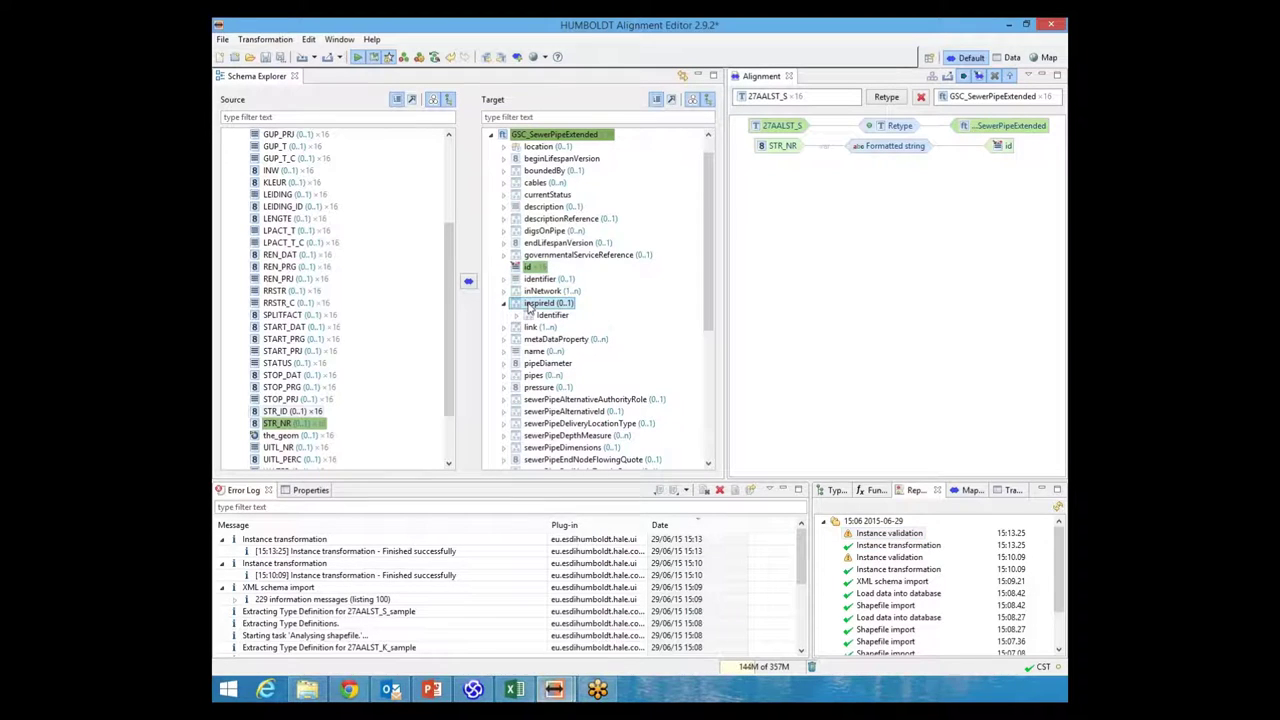
left_click(517, 316)
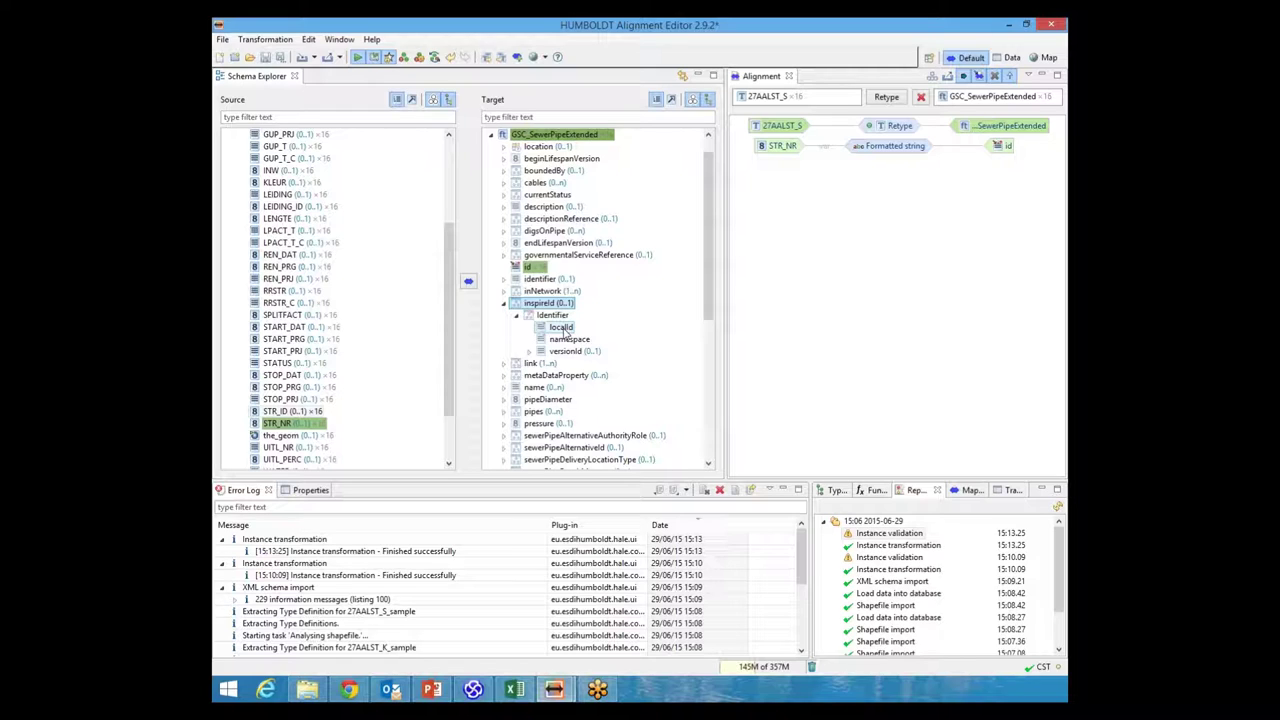
left_click(561, 328)
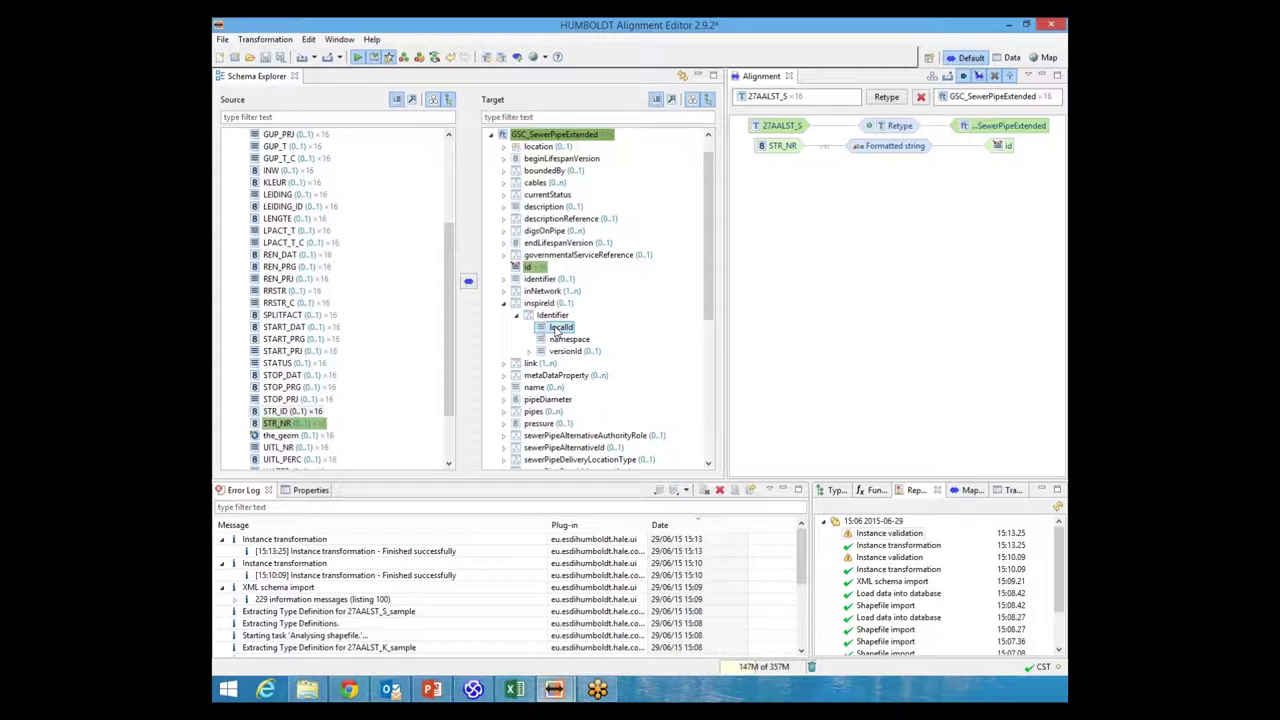
left_click(557, 330)
left_click(531, 268)
left_click(560, 328)
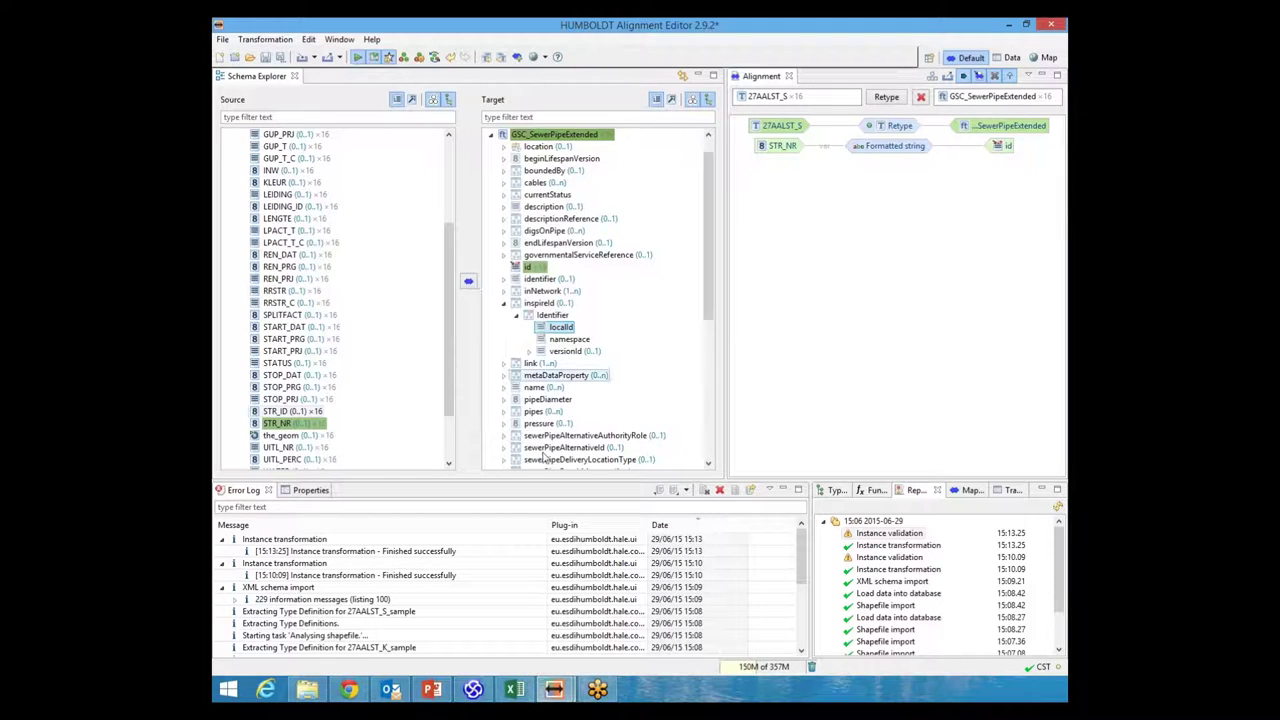
- Switch to the Underground_DataModel_2.1_VMM.xlsx workbook to check the localId rule for inspireId, and return to the Alignment Editor
left_click(515, 690)
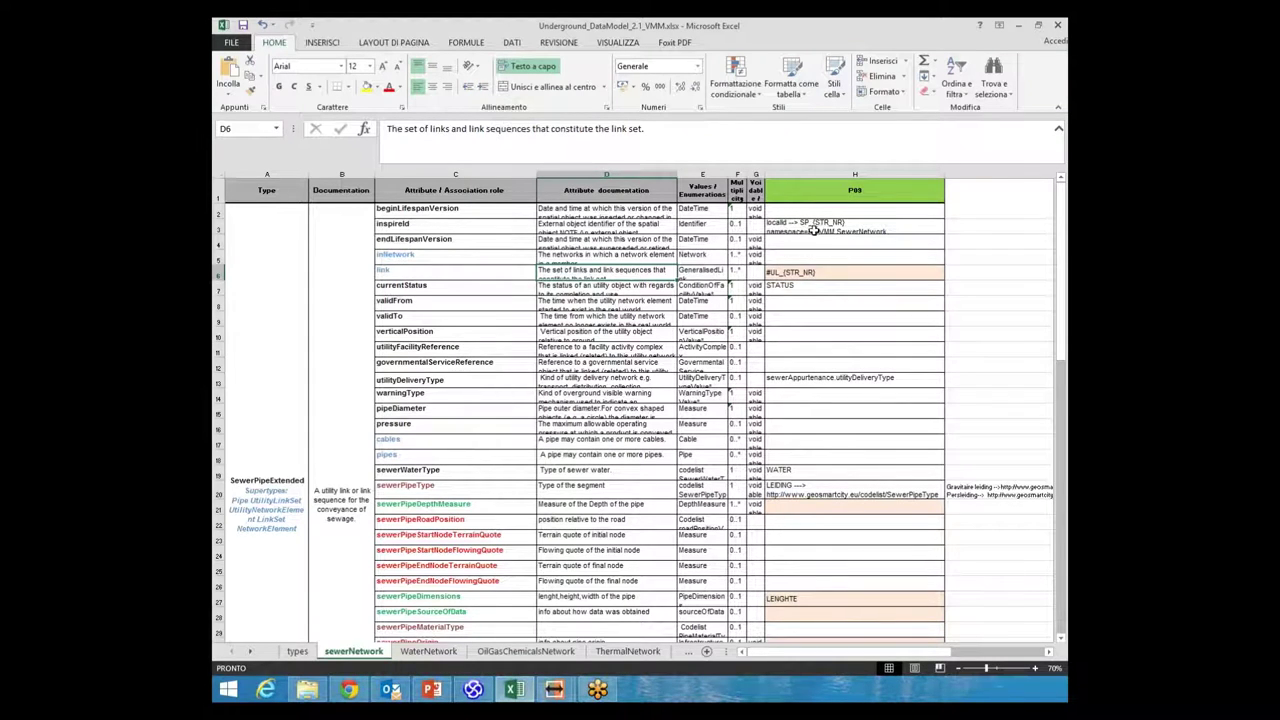
left_click(554, 690)
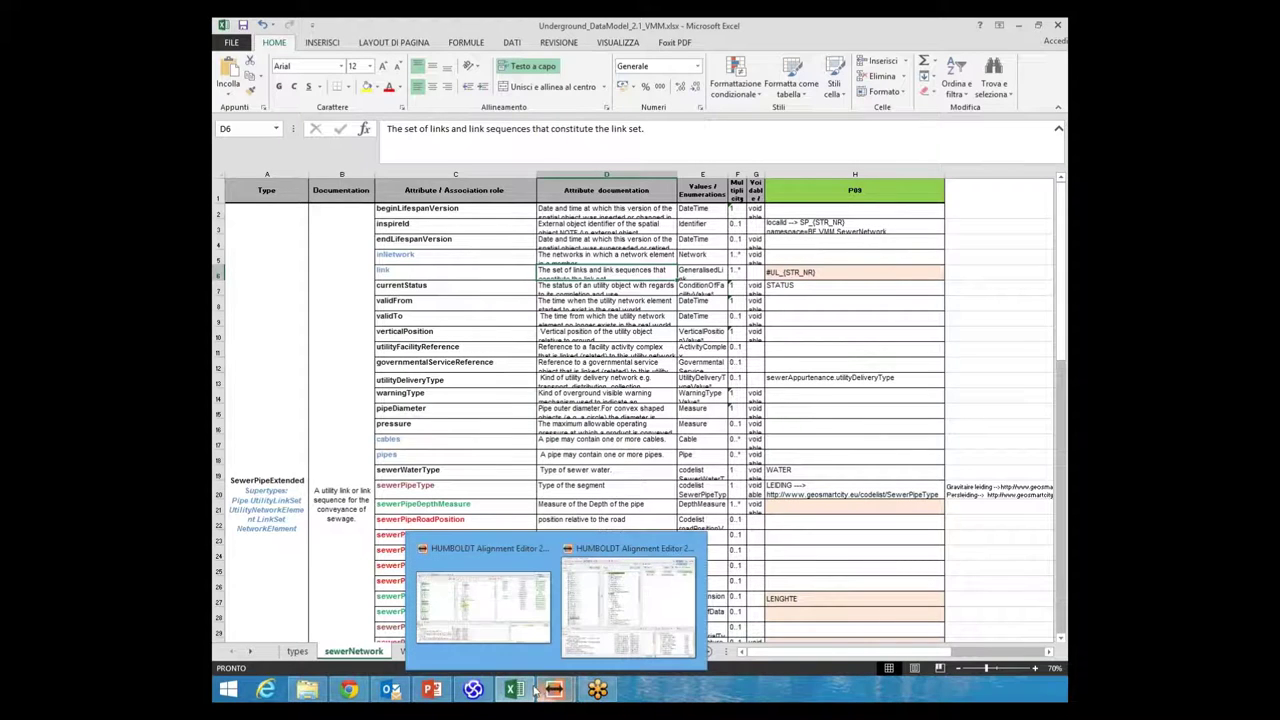
left_click(620, 620)
- Start a Formatted string relation for inspireId.Identifier.localId and set its source variable to STR_NR
left_click(468, 281)
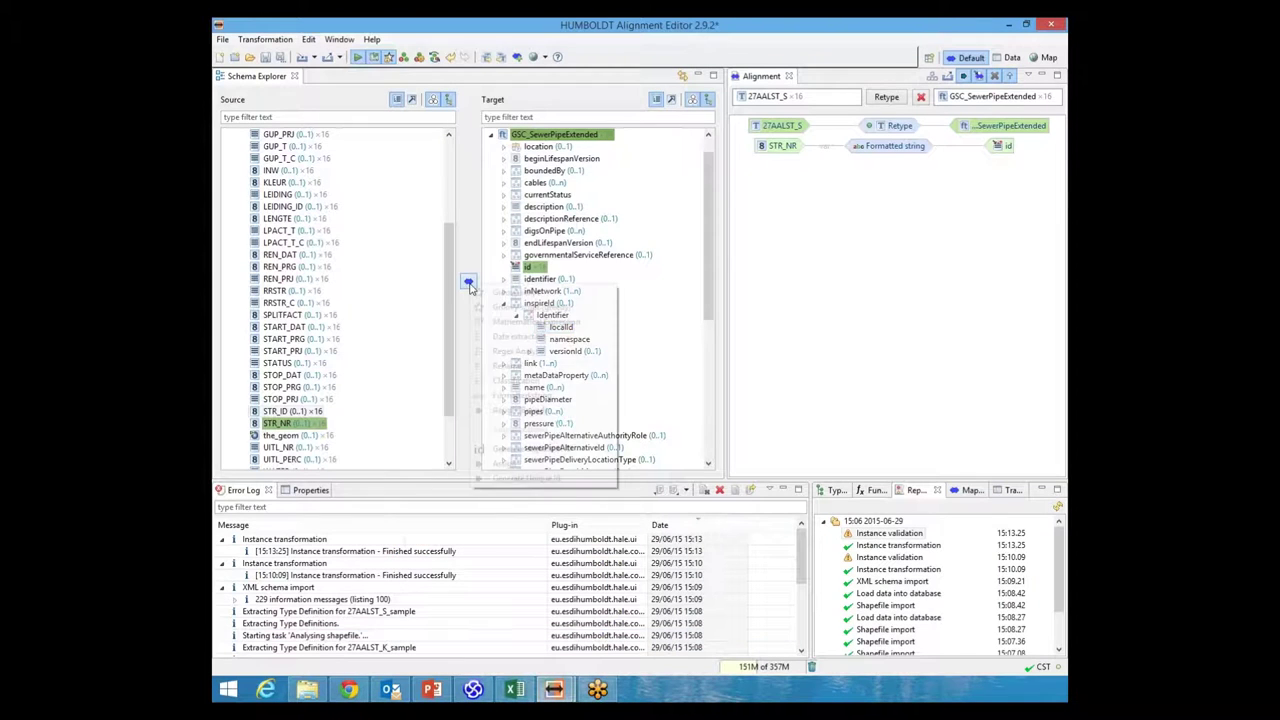
left_click(518, 396)
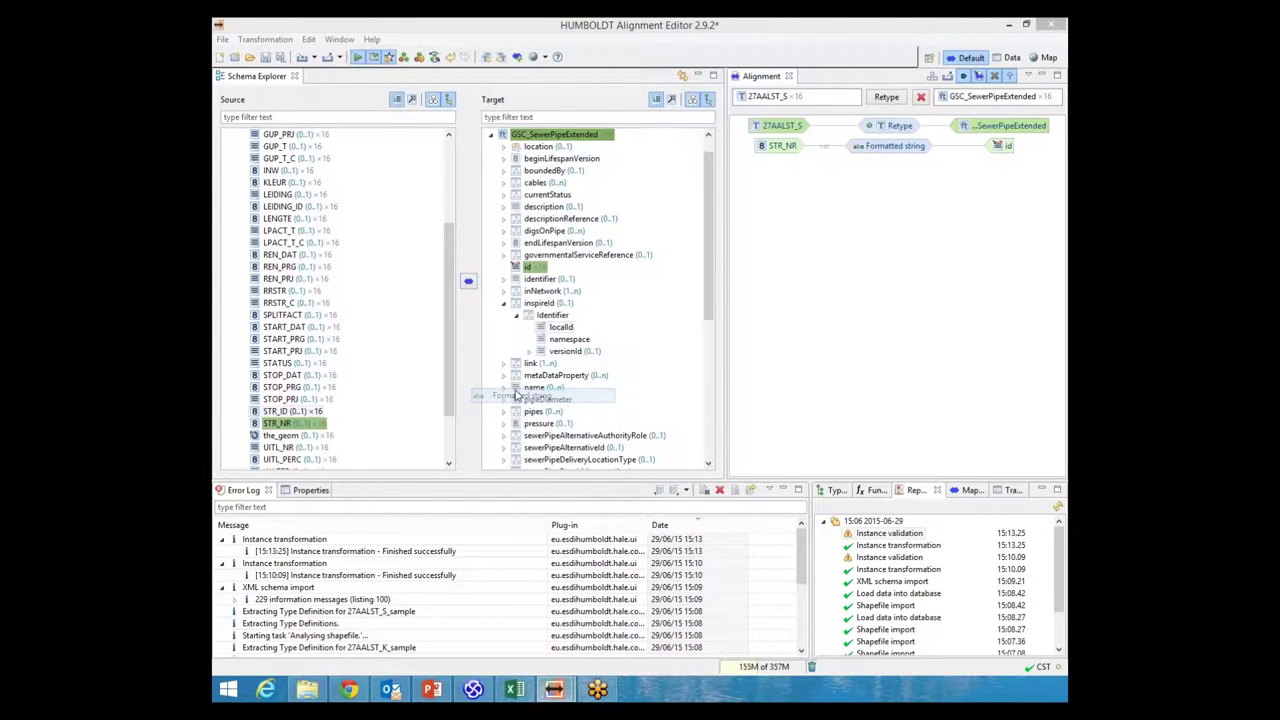
left_click(405, 306)
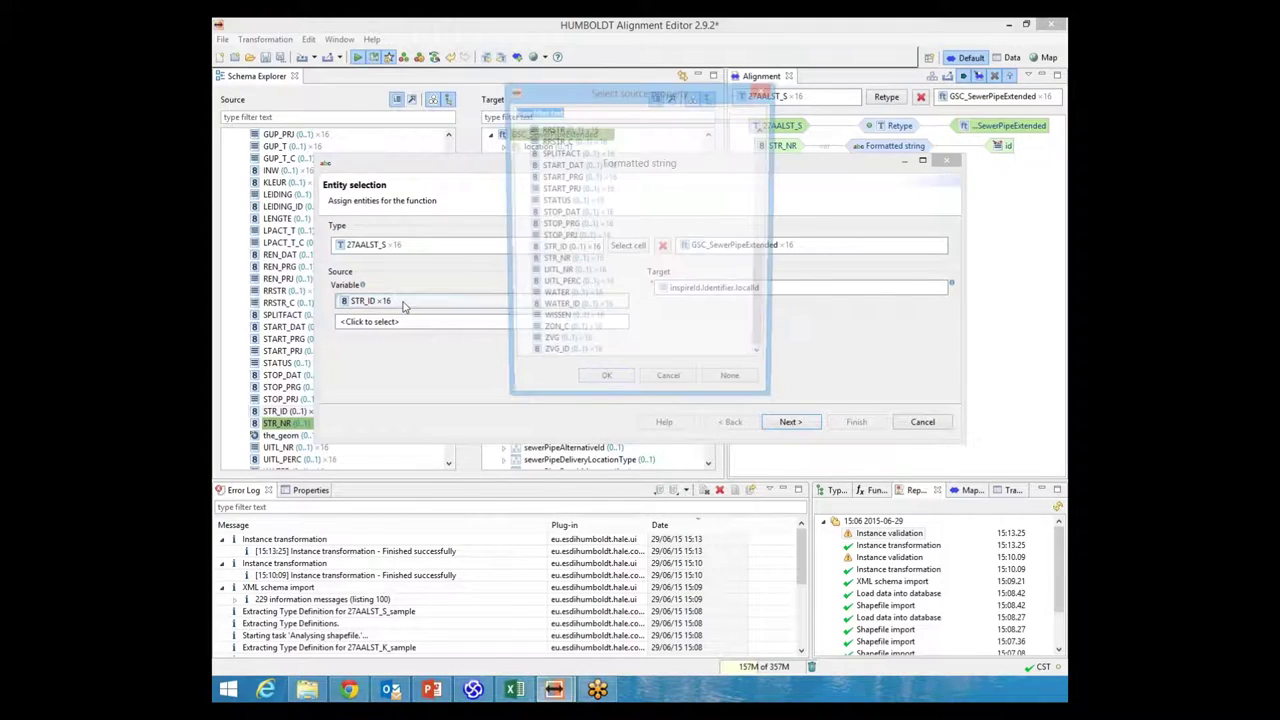
left_click(556, 257)
left_click(606, 378)
- Enter the format pattern SP_{STR_NR} for localId and finish the Formatted string relation
left_click(790, 421)
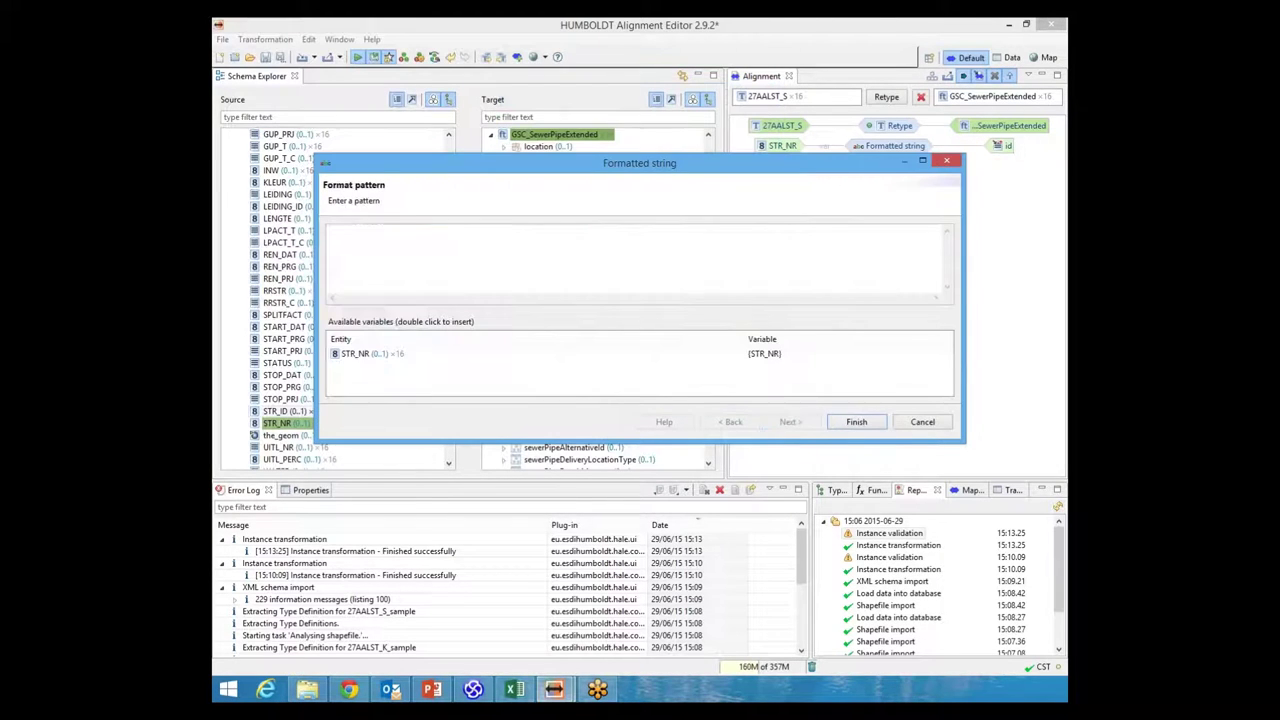
left_click(337, 237)
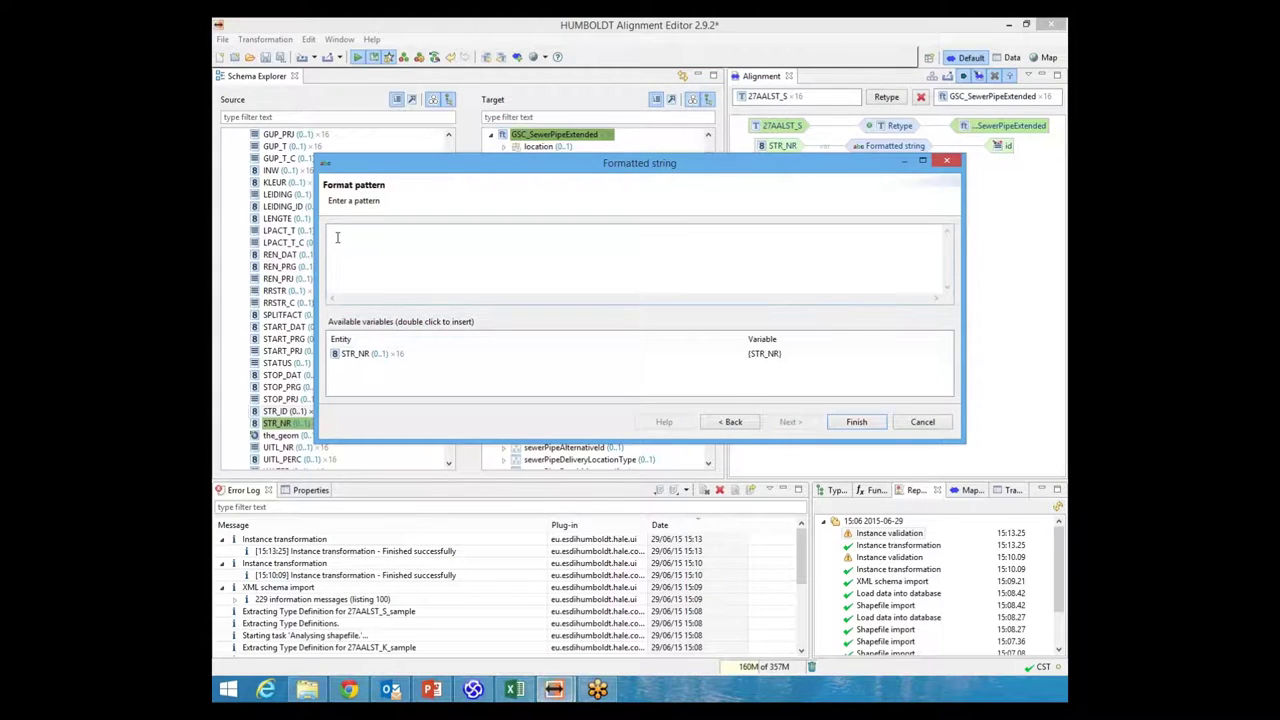
type("SP_")
double_click(358, 354)
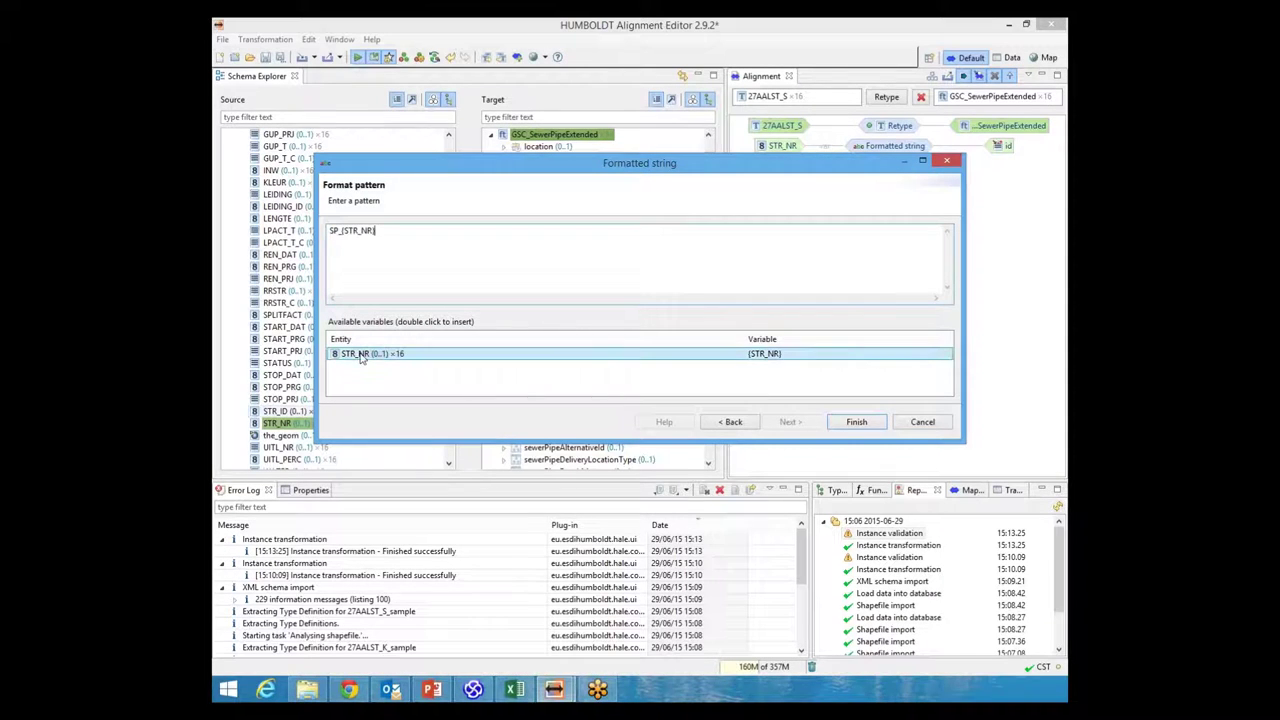
left_click(857, 422)
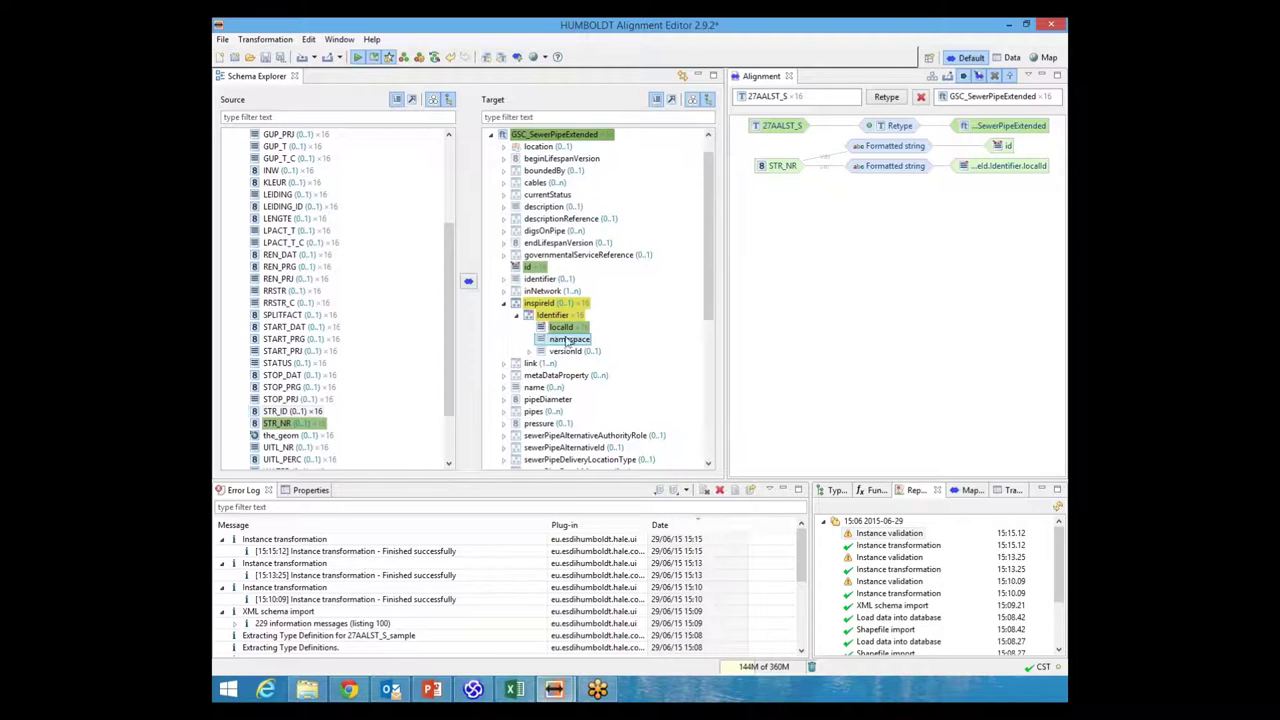
- Assign the fixed value BE.VMM.SewerNetwork to the namespace attribute of the inspireId Identifier
left_click(471, 283)
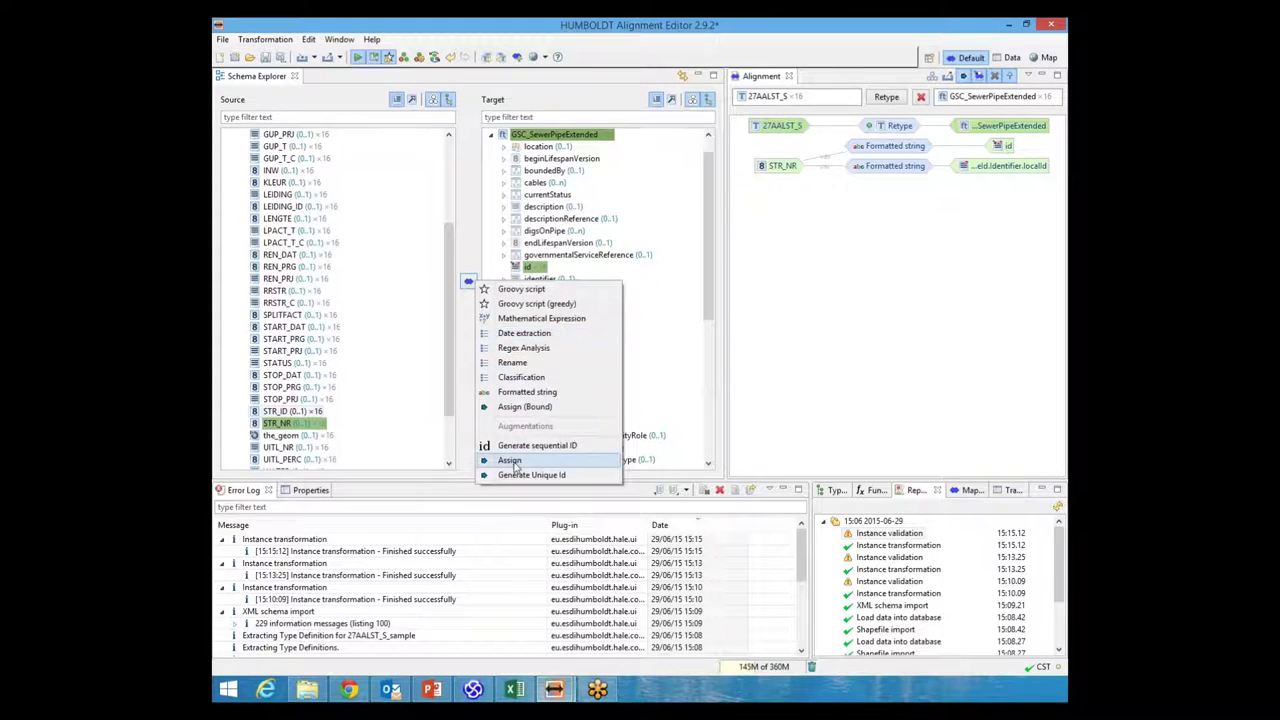
left_click(510, 461)
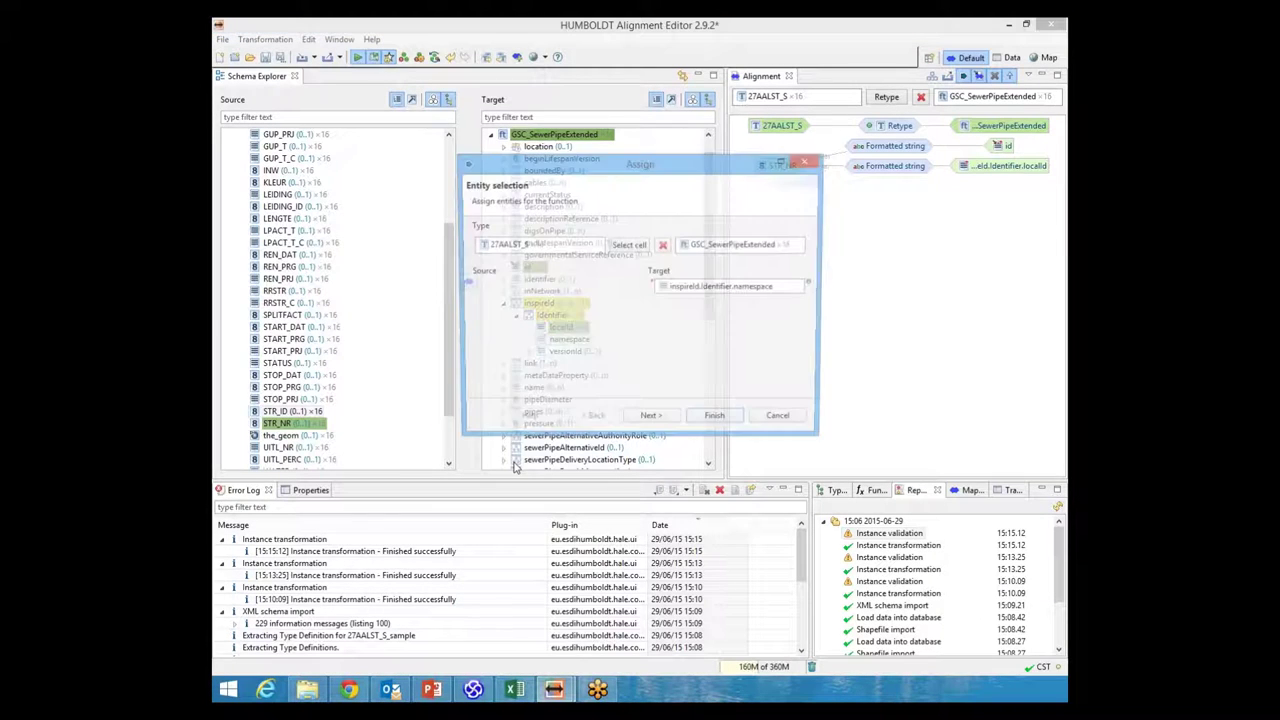
left_click(676, 423)
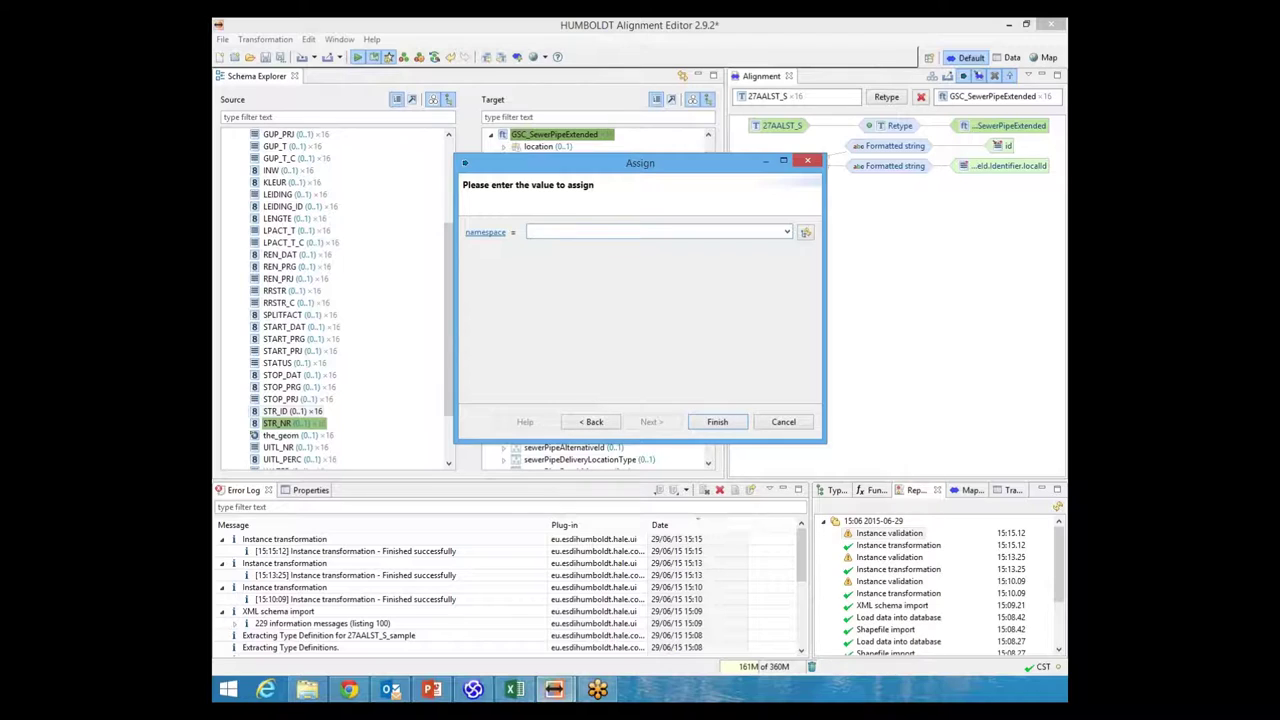
type("BE.VMM.SewerNetwork")
left_click(714, 422)
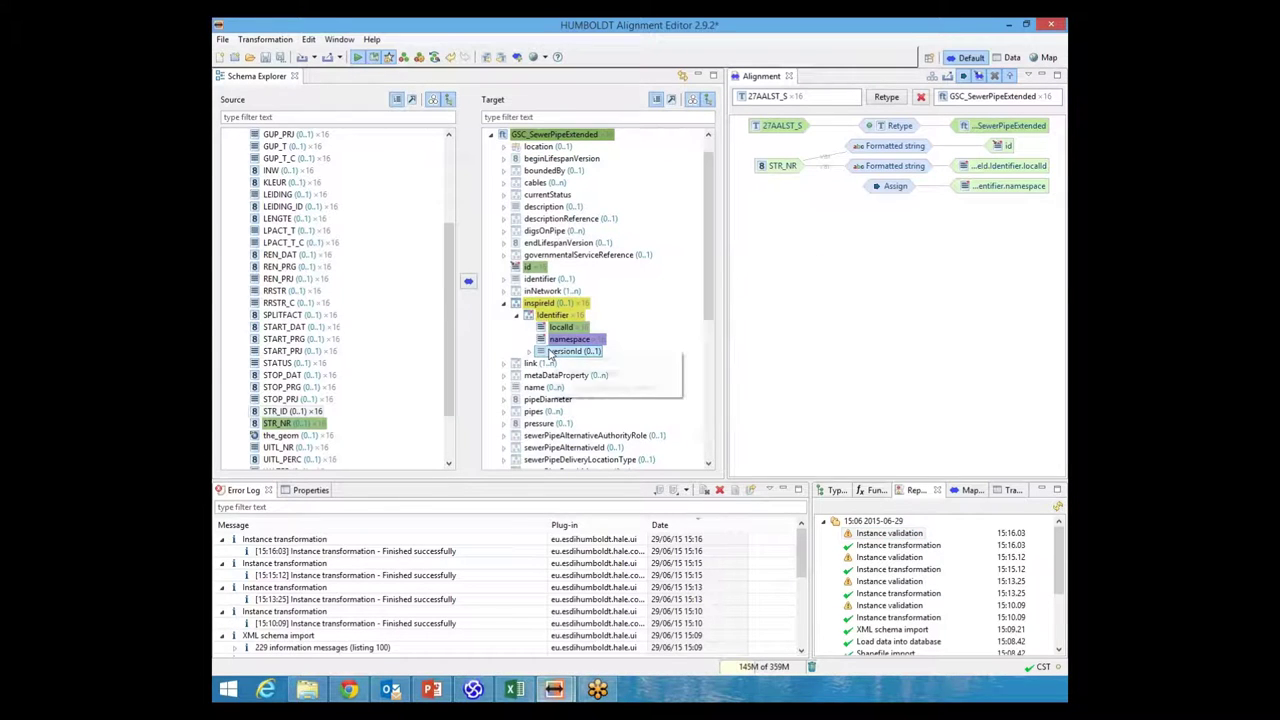
- Assign the fixed value 1.0 to the versionId attribute of the inspireId Identifier
left_click(468, 281)
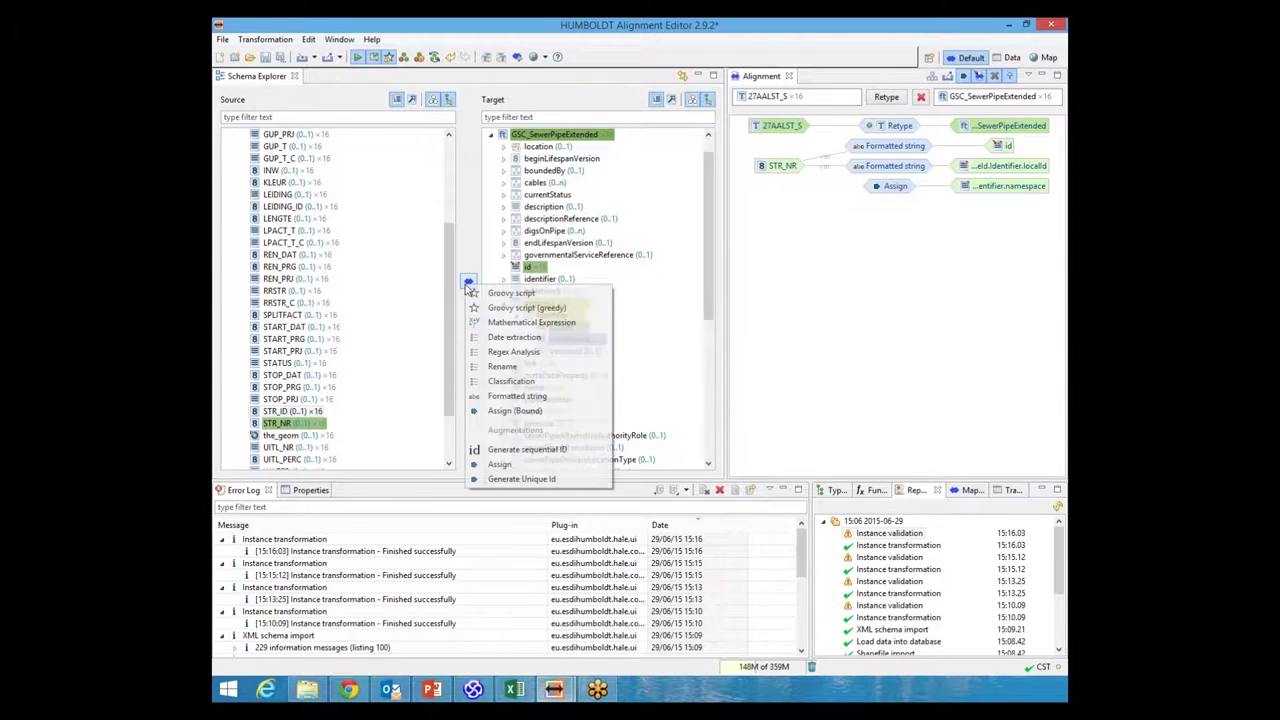
left_click(499, 464)
left_click(679, 423)
left_click(549, 231)
type("1.0")
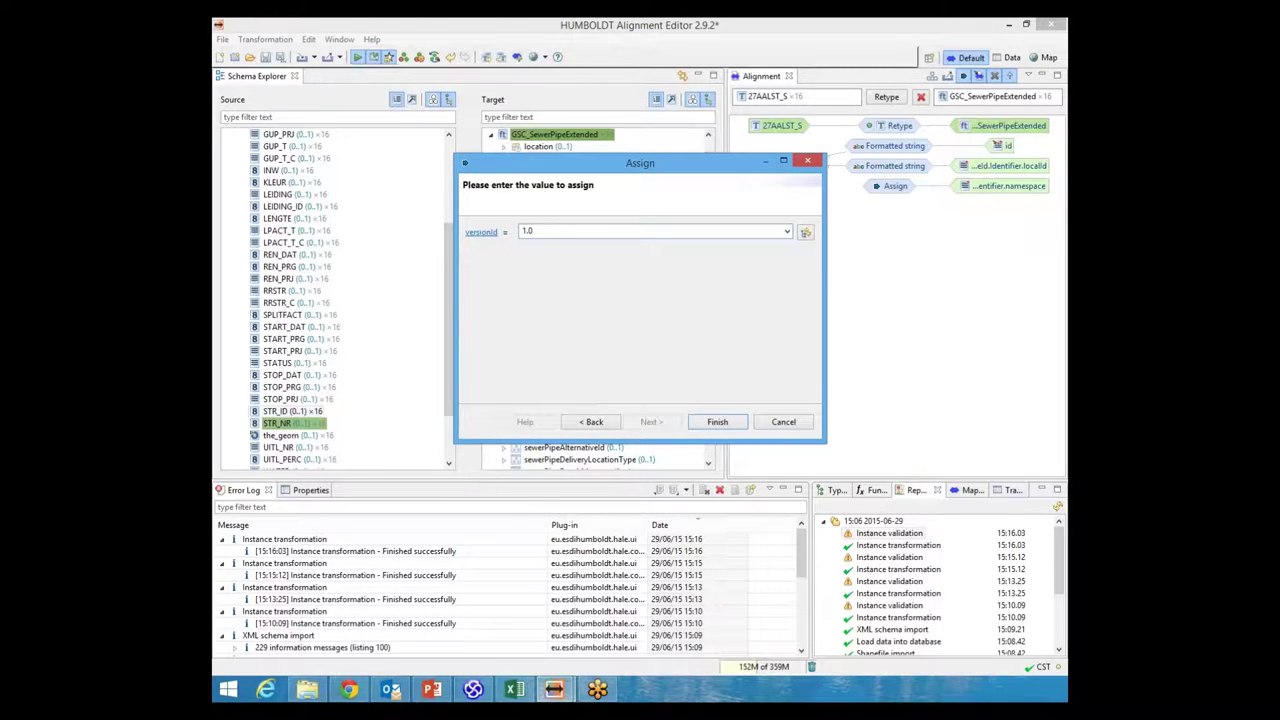
left_click(725, 421)
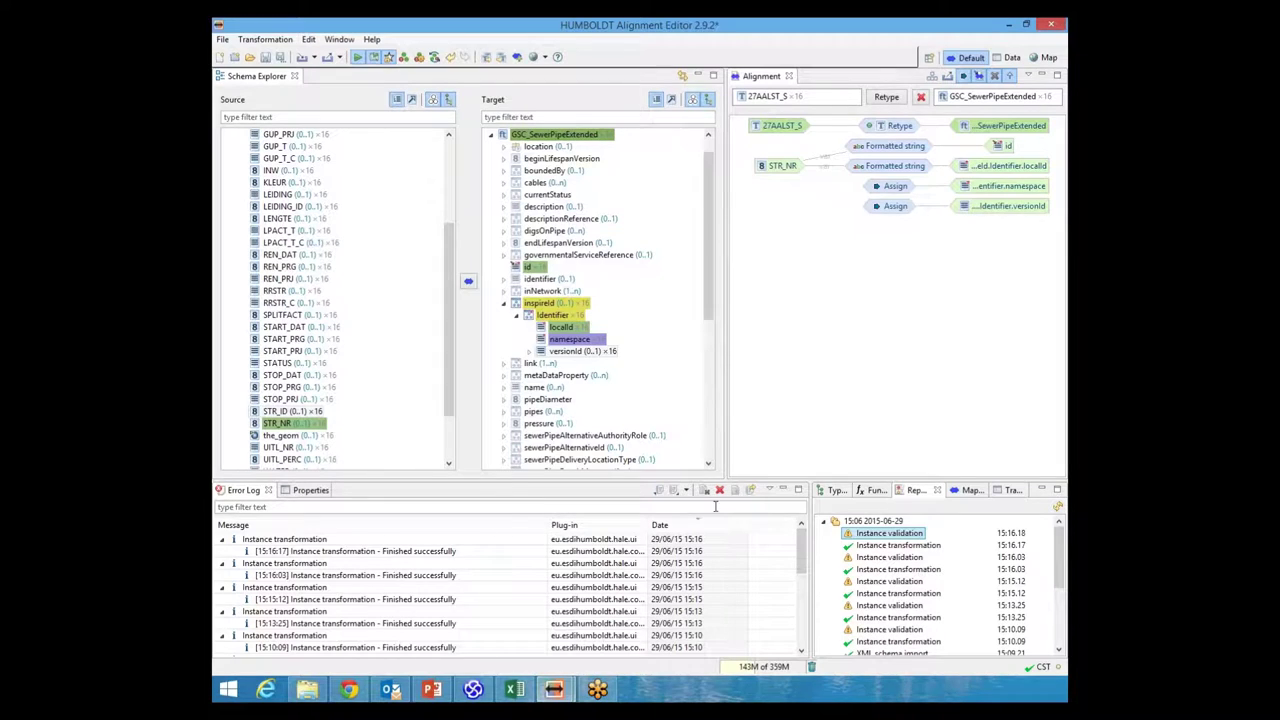
- Check the pipeDiameter warnings in the latest instance validation report and assign the value meter to pipeDiameter's uom attribute
double_click(858, 535)
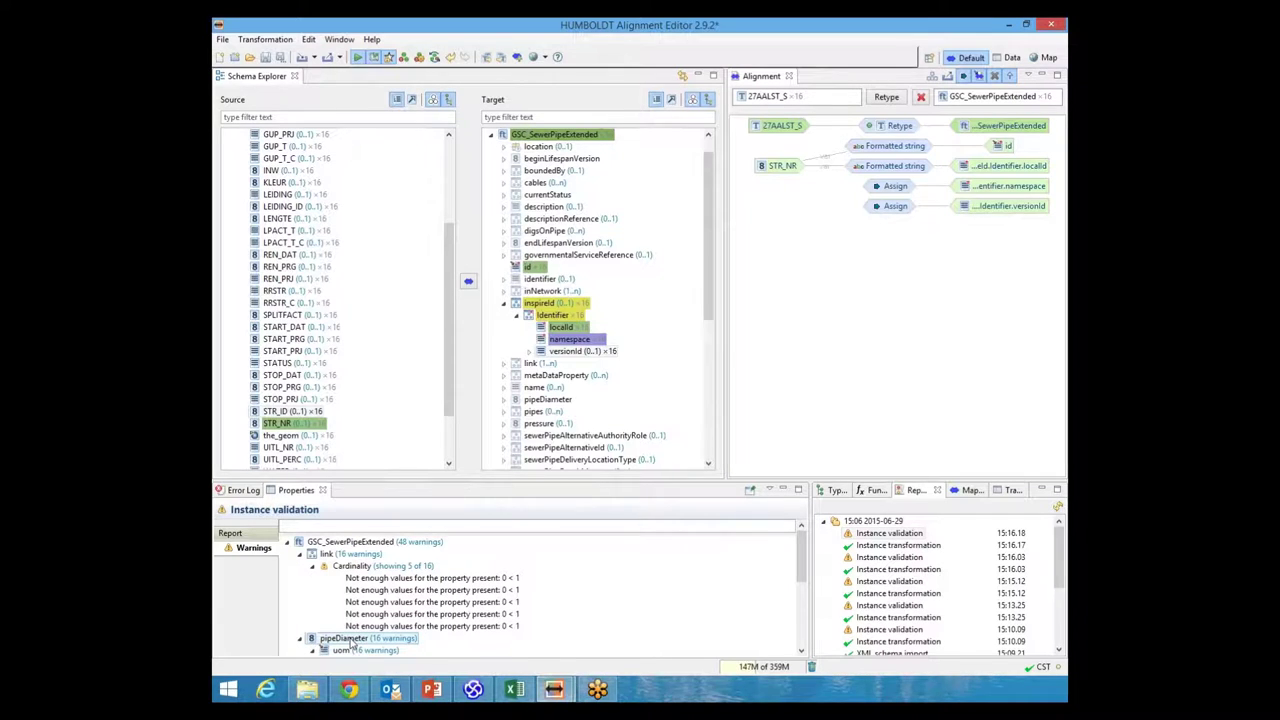
left_click(349, 641)
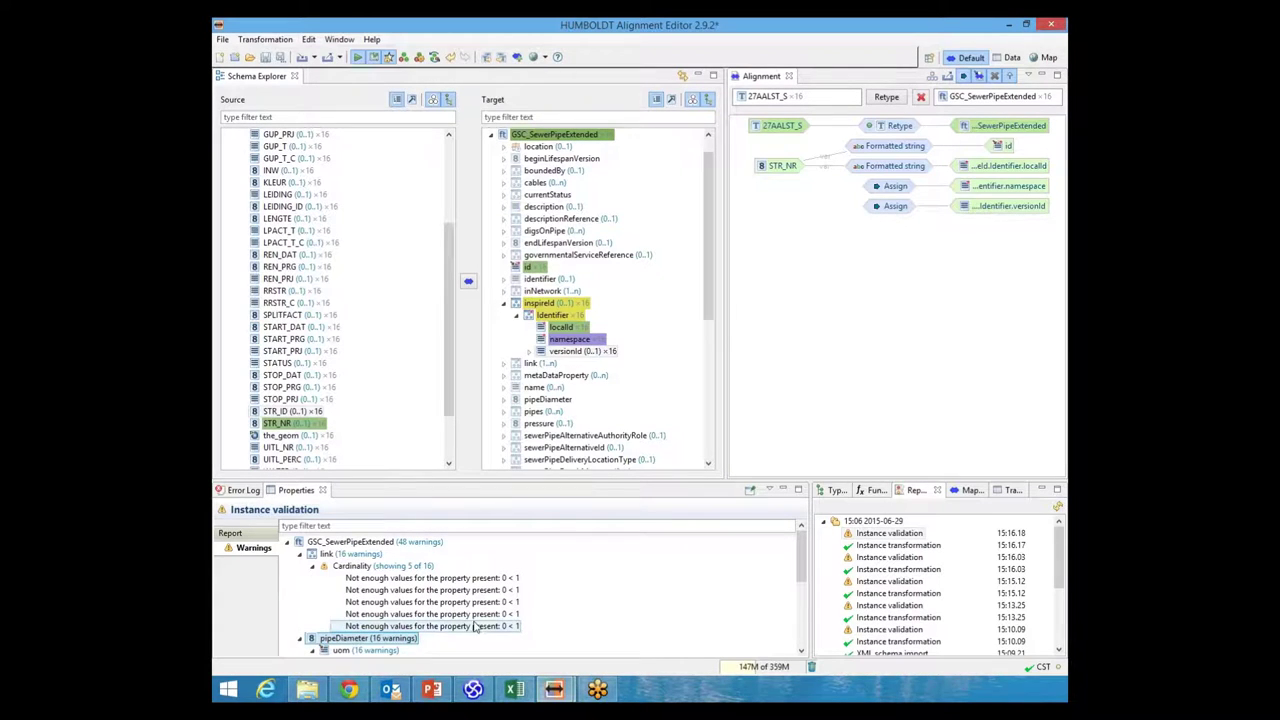
double_click(550, 400)
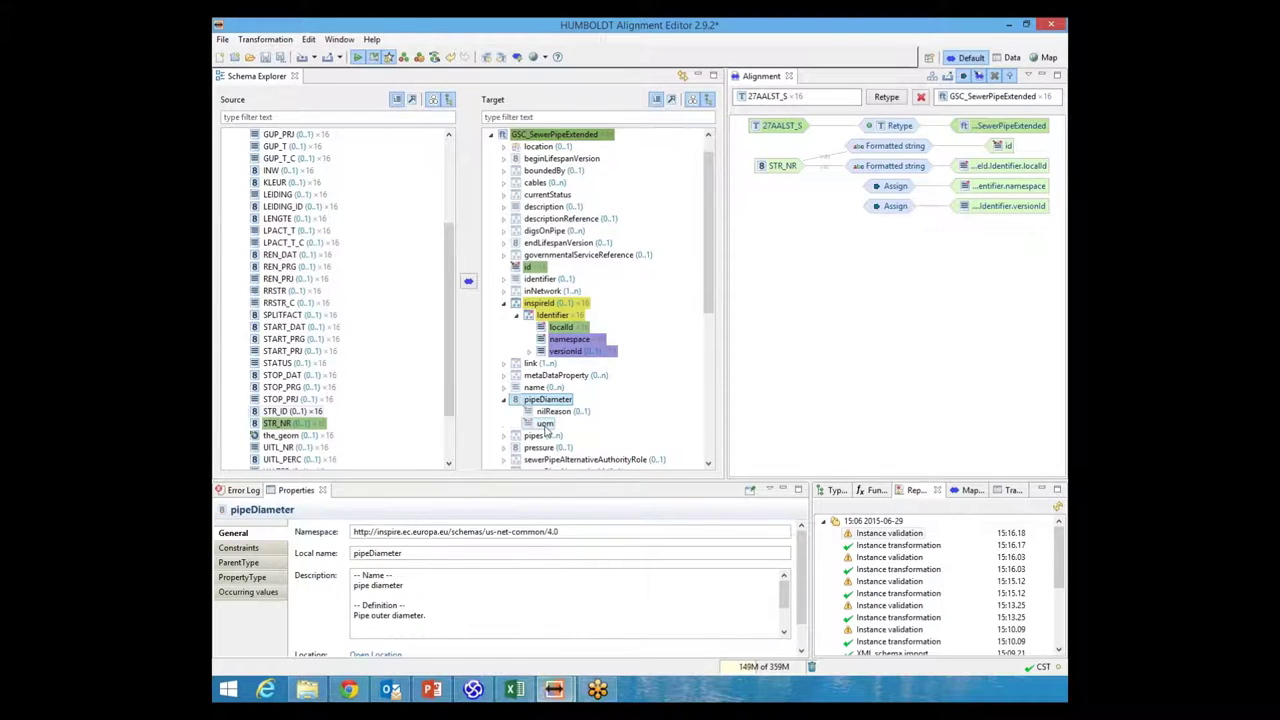
left_click(545, 424)
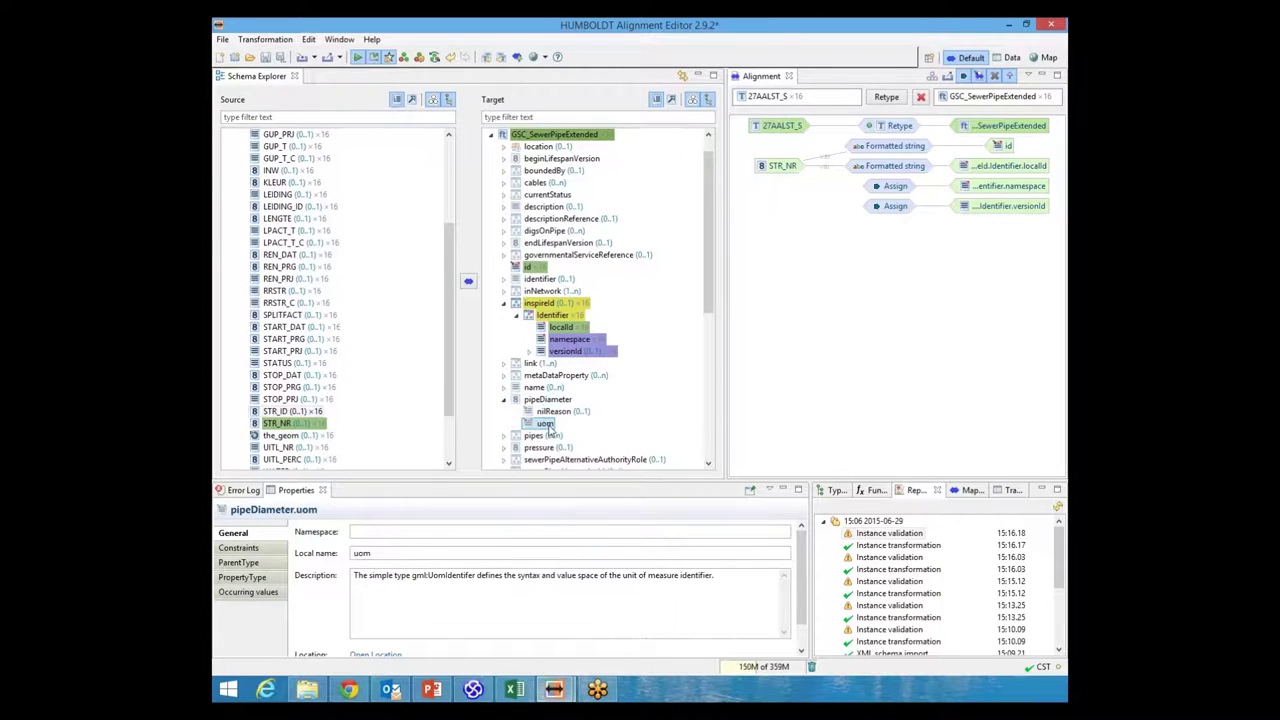
left_click(470, 283)
left_click(496, 466)
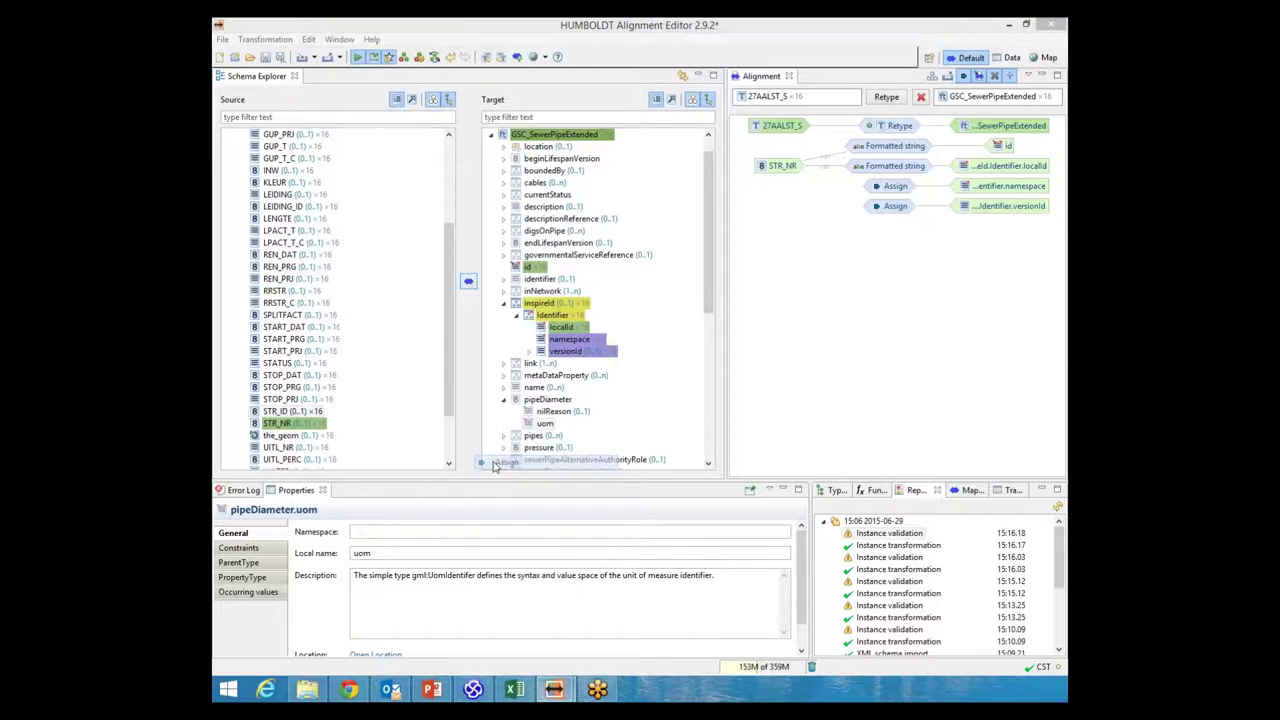
type("meter")
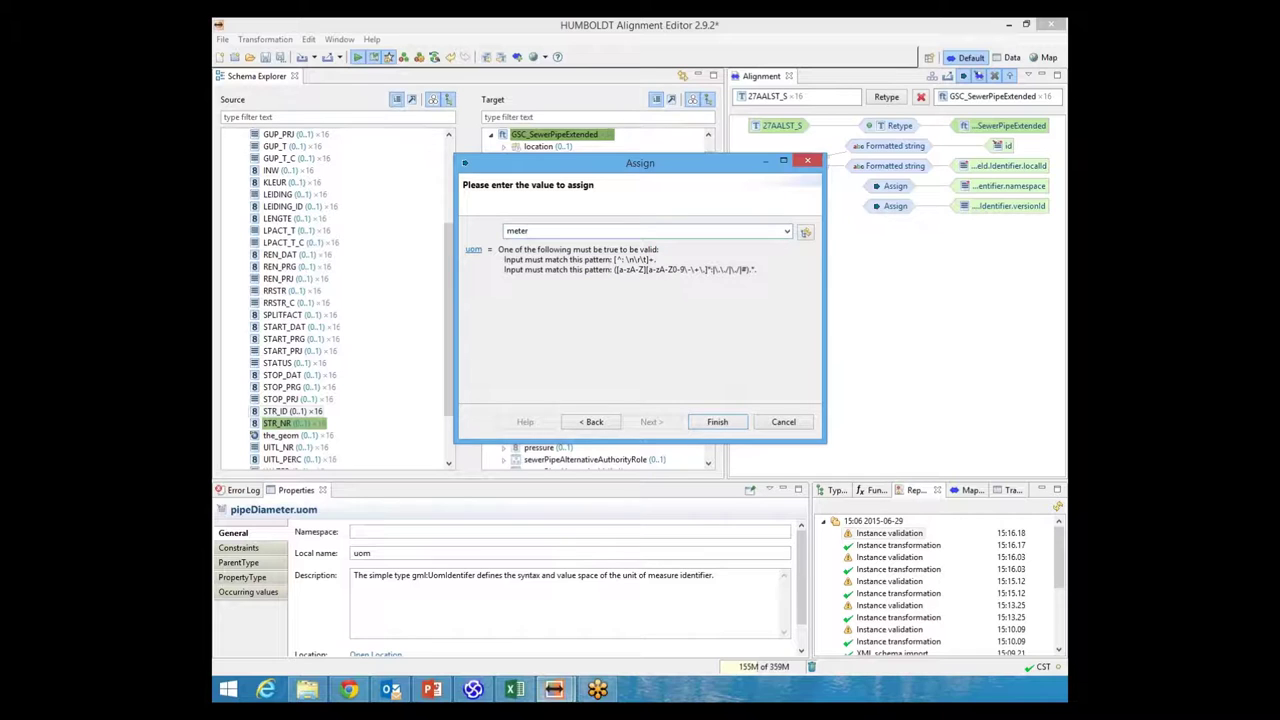
left_click(717, 423)
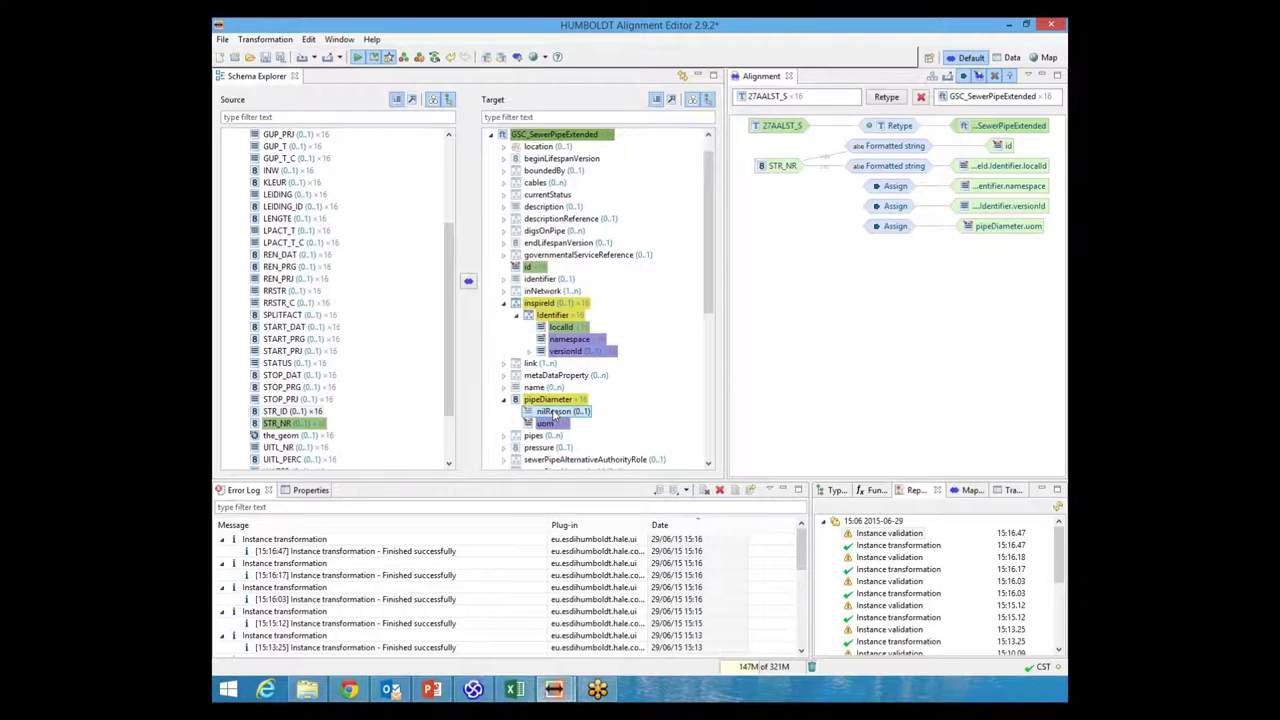
- Assign the value unknown to the nilReason attribute of pipeDiameter
right_click(556, 415)
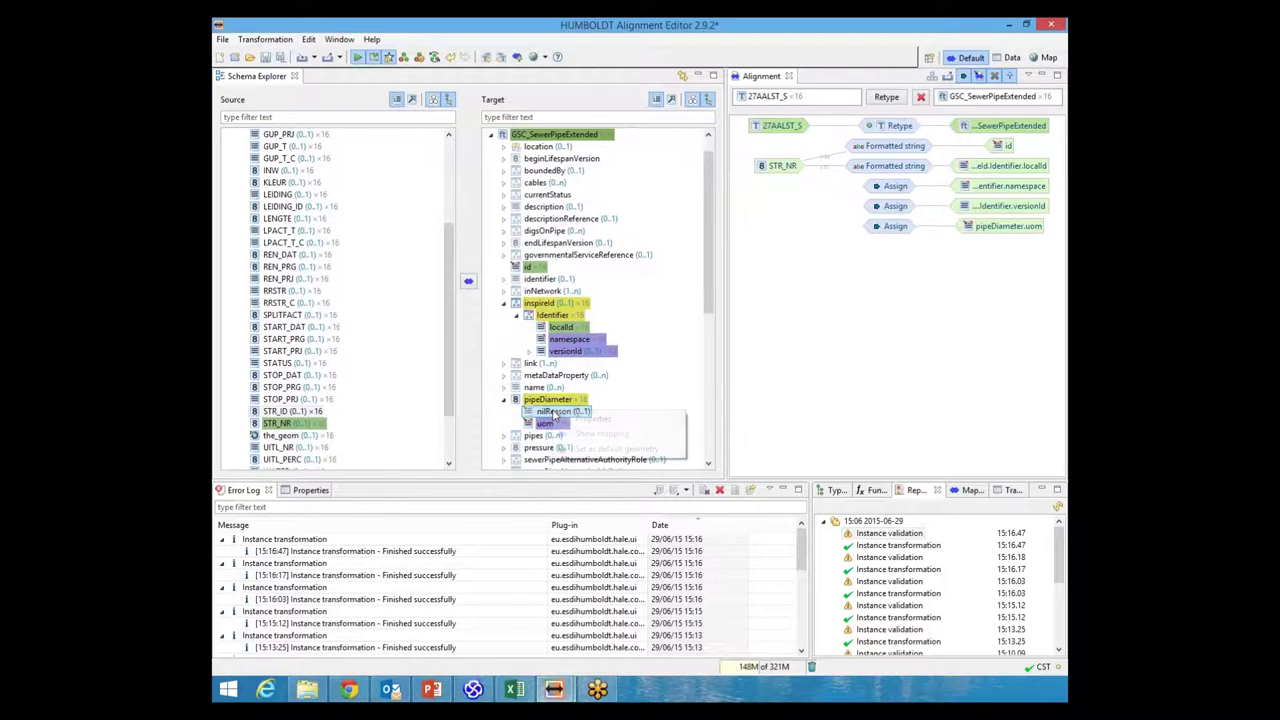
left_click(470, 283)
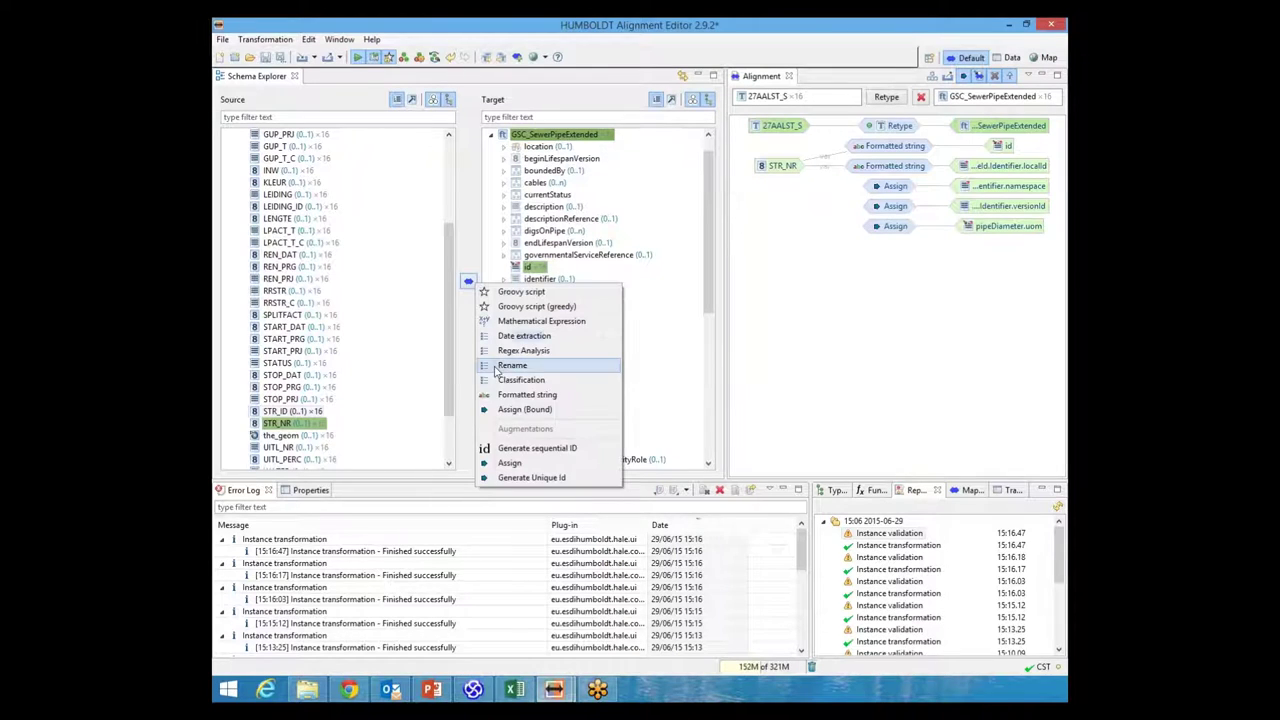
left_click(510, 463)
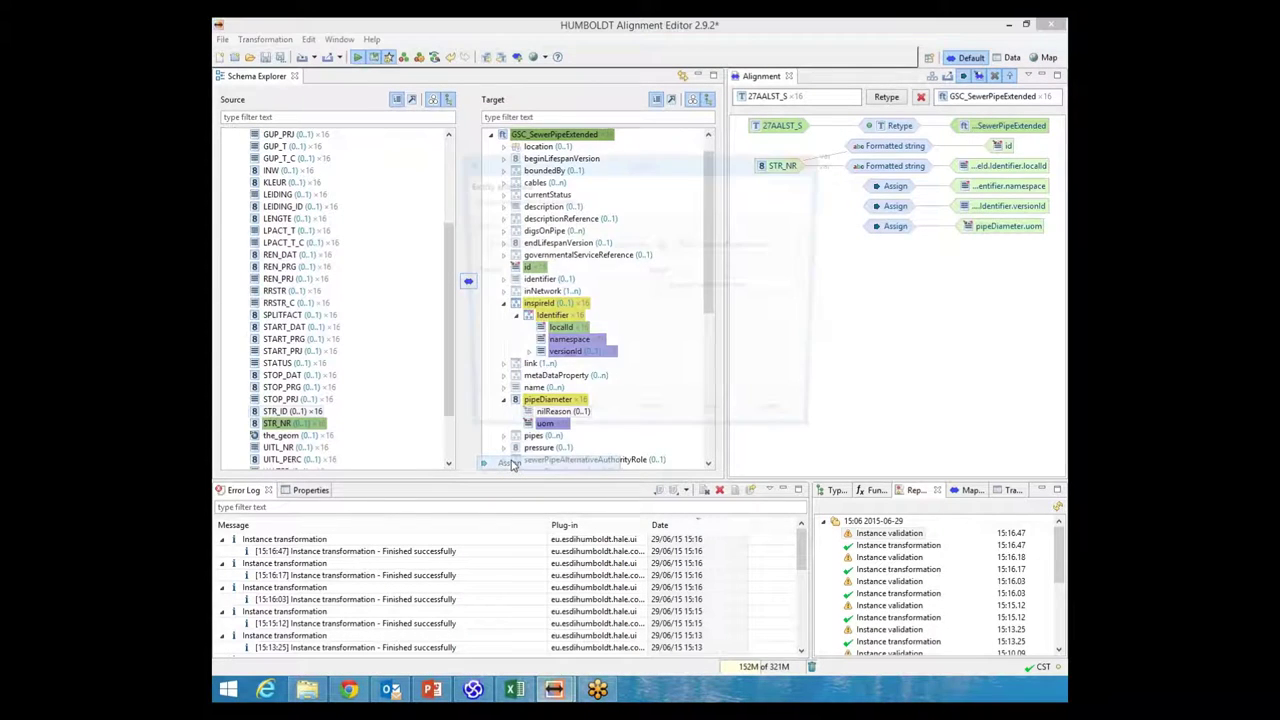
left_click(652, 421)
left_click(786, 232)
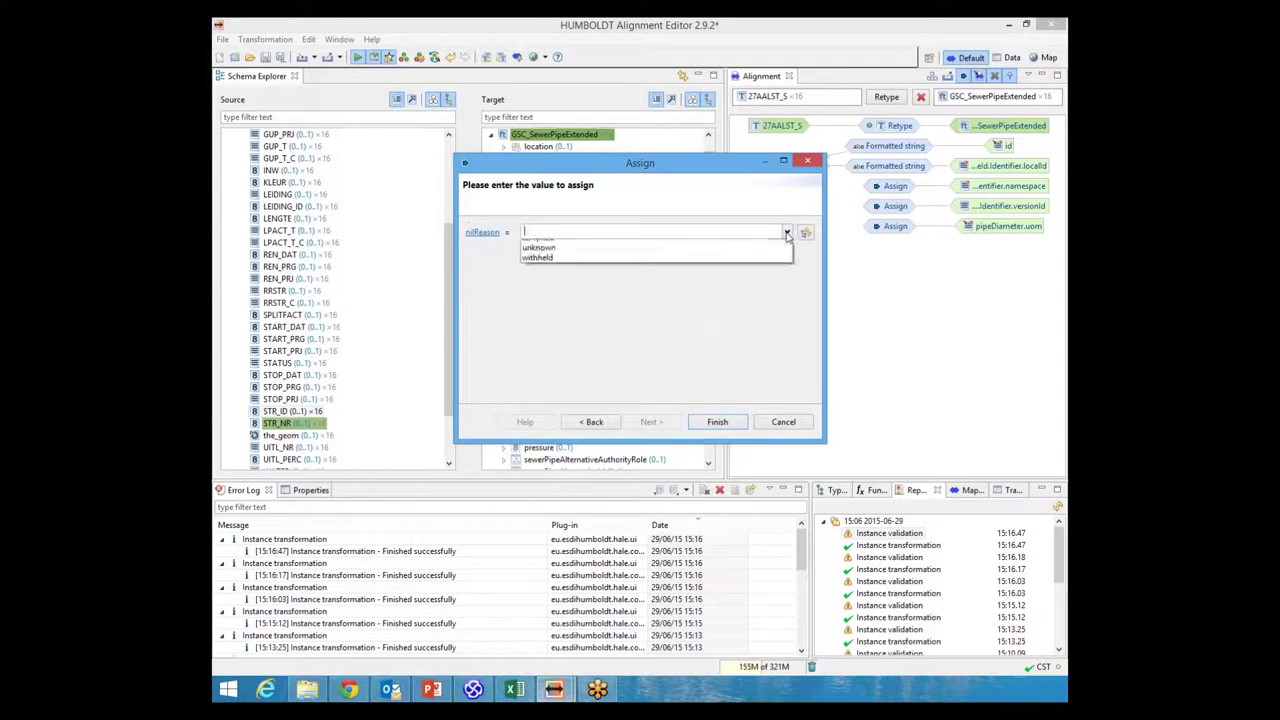
left_click(607, 278)
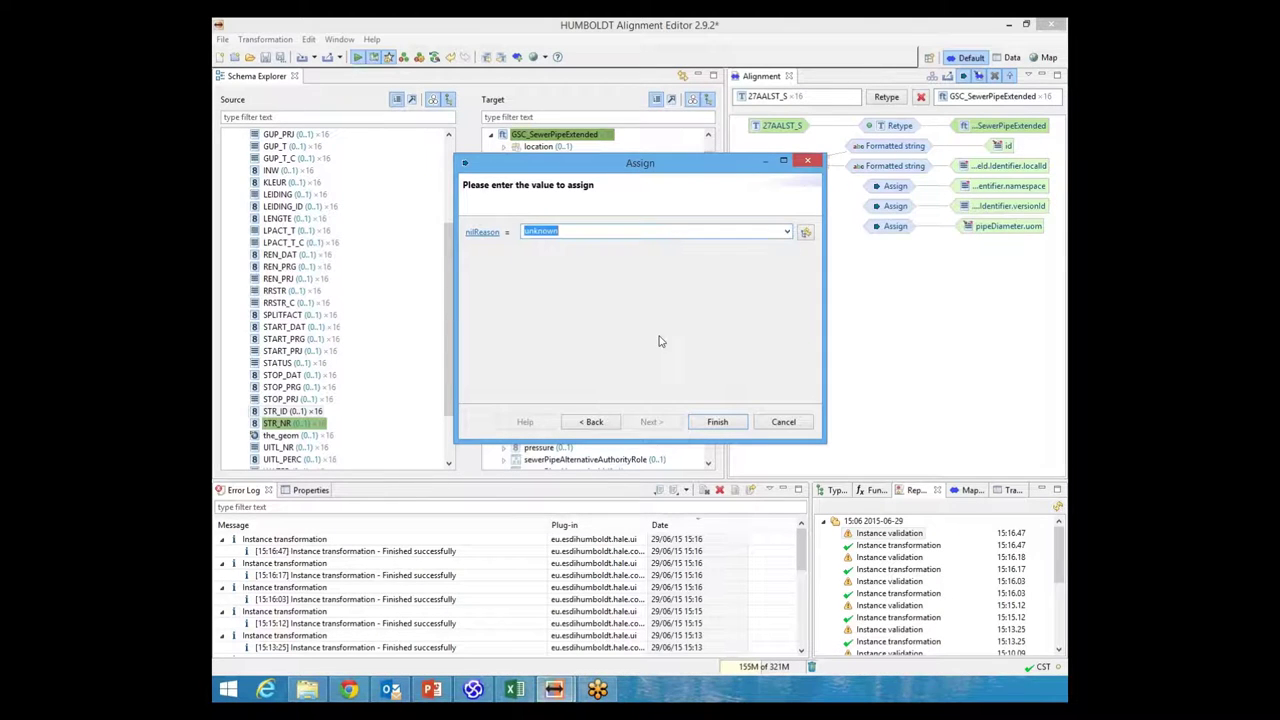
left_click(722, 422)
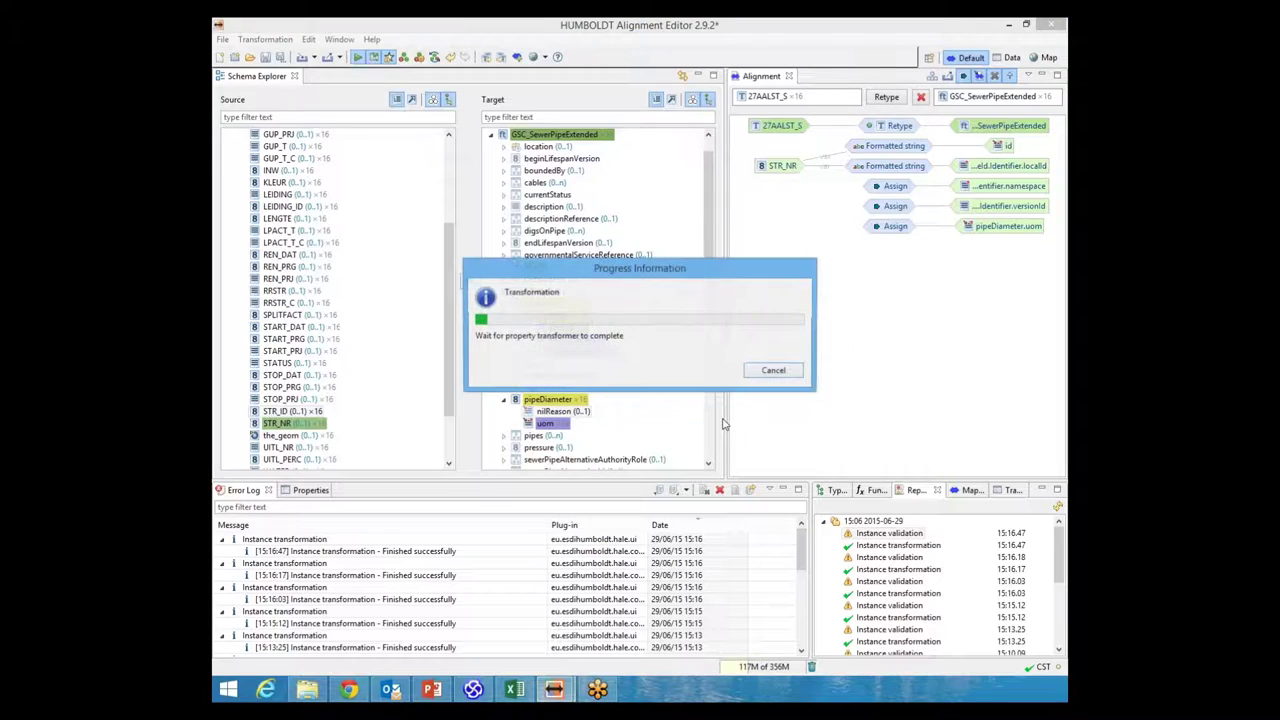
- Open the newest instance validation report and examine the sewerPipeType warnings and the source attributes
double_click(903, 536)
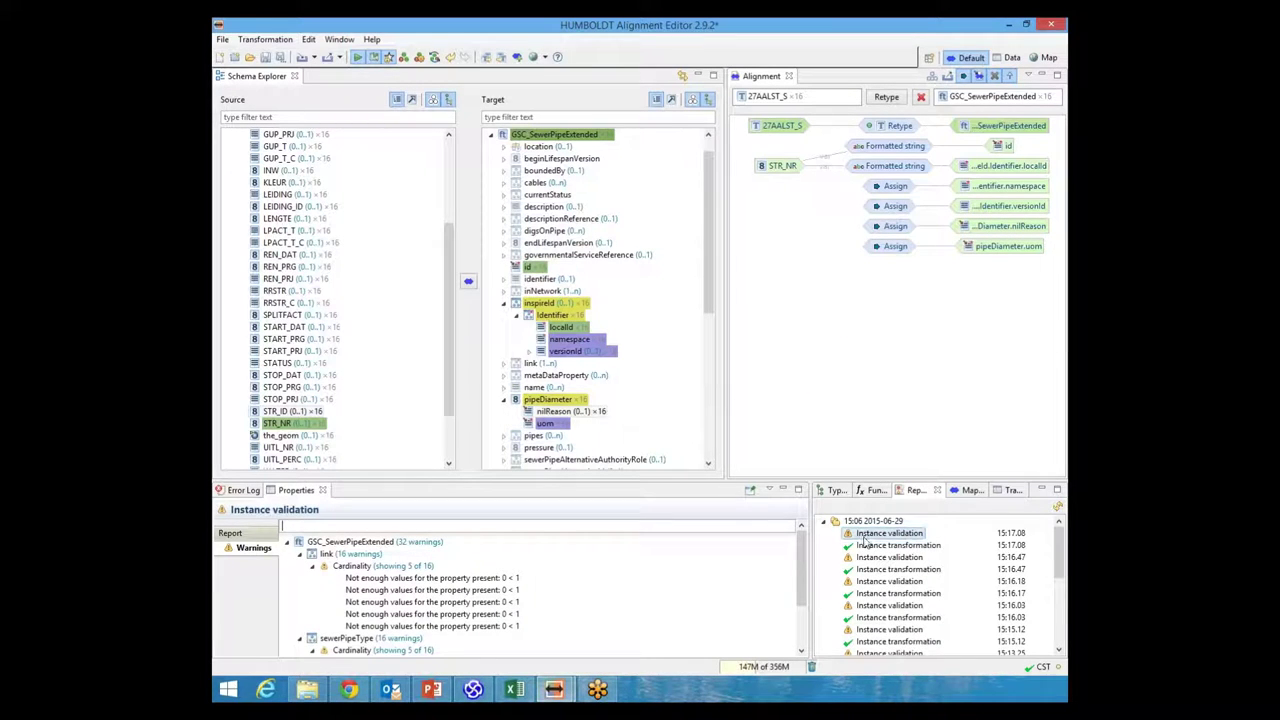
left_click(357, 642)
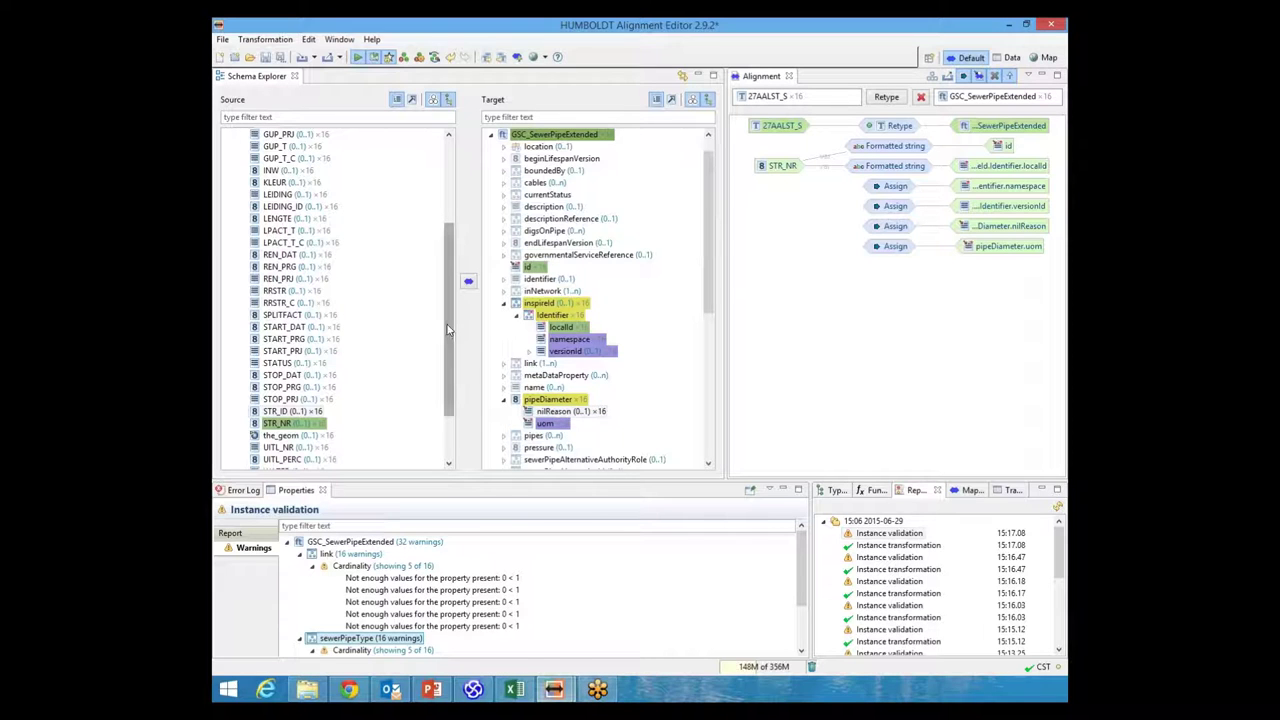
left_click_drag(447, 330, 456, 285)
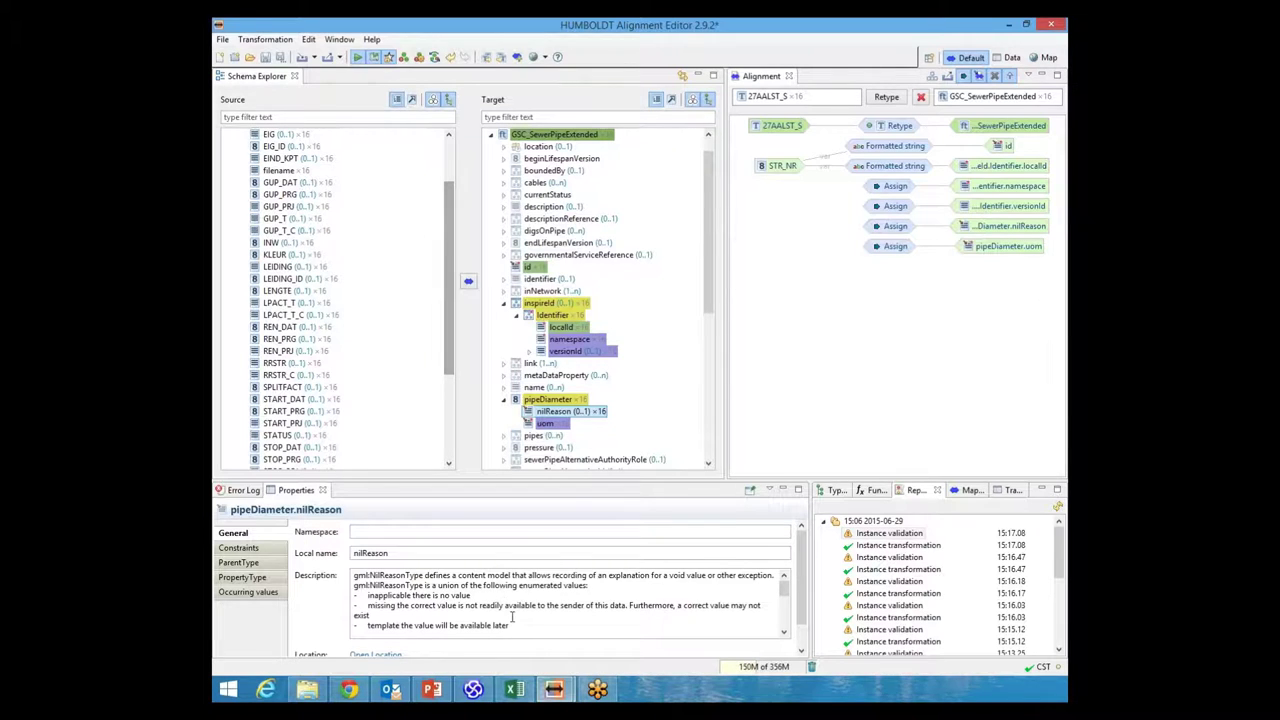
- Switch to the Excel workbook and check the sewerNetwork sheet's mapping rules for sewerPipeType and sewerWaterType
left_click(517, 689)
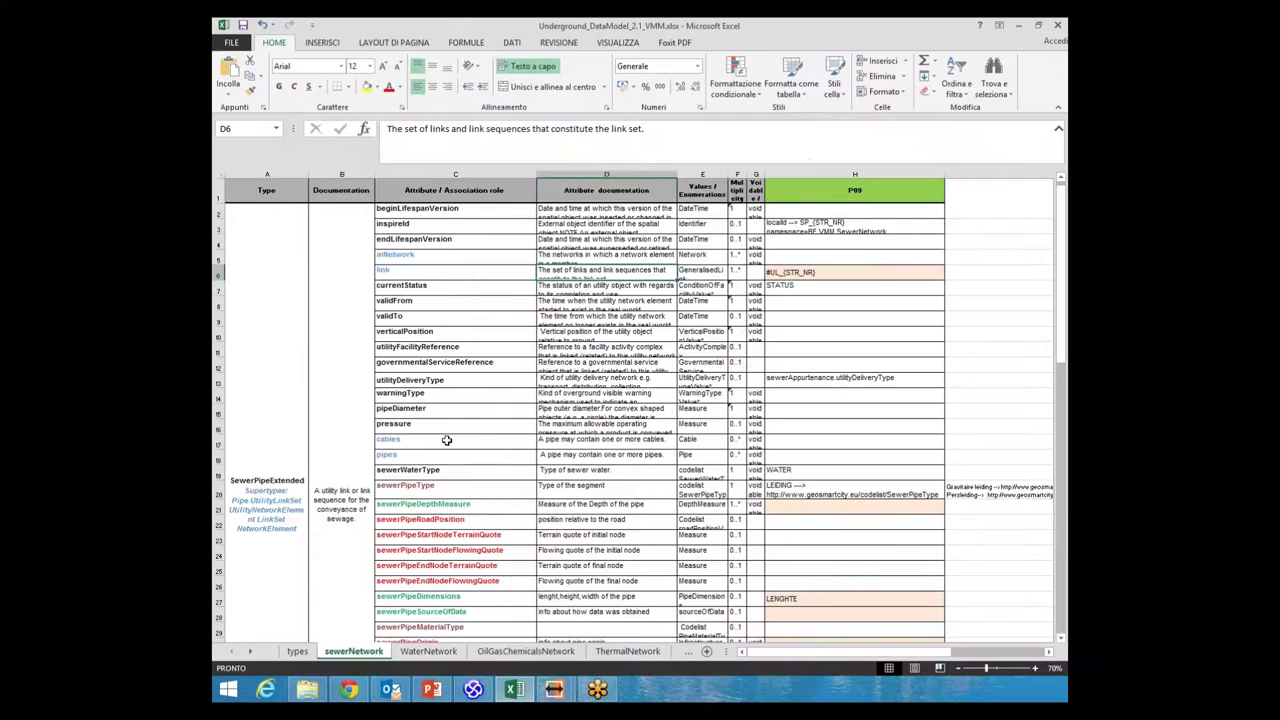
scroll(446, 440, "down", 1)
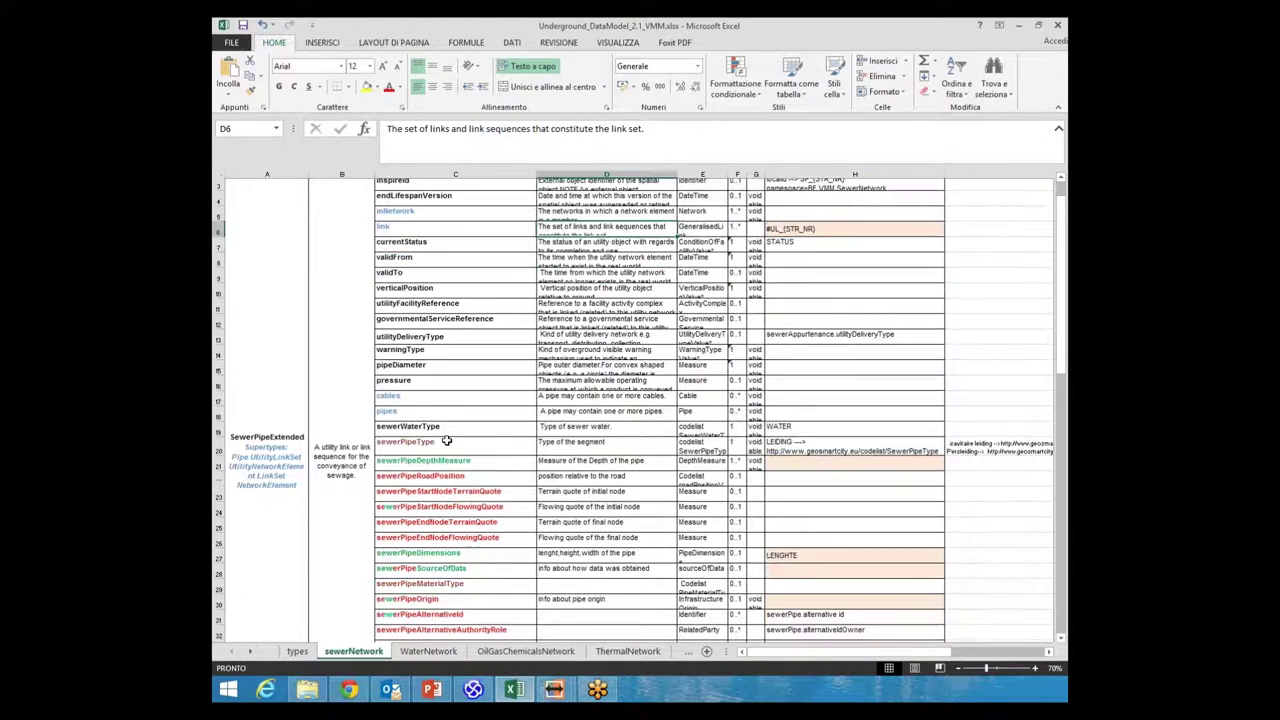
left_click(450, 414)
left_click(793, 440)
left_click(790, 416)
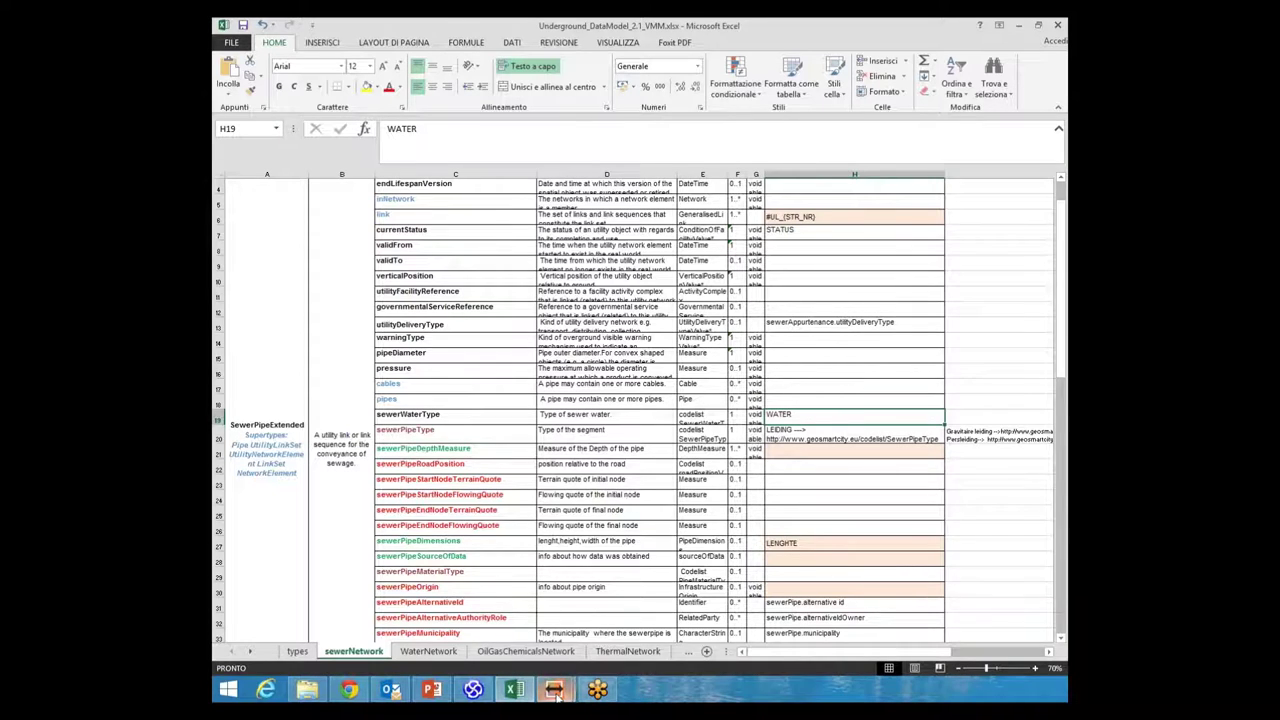
- Switch to HUMBOLDT Alignment Editor and import the code list Tipo di acque reflue (Rete fognaria) from the INSPIRE registry's Servizi di pubblica utilità e servizi amministrativi theme
mouse_move(553, 690)
mouse_move(572, 618)
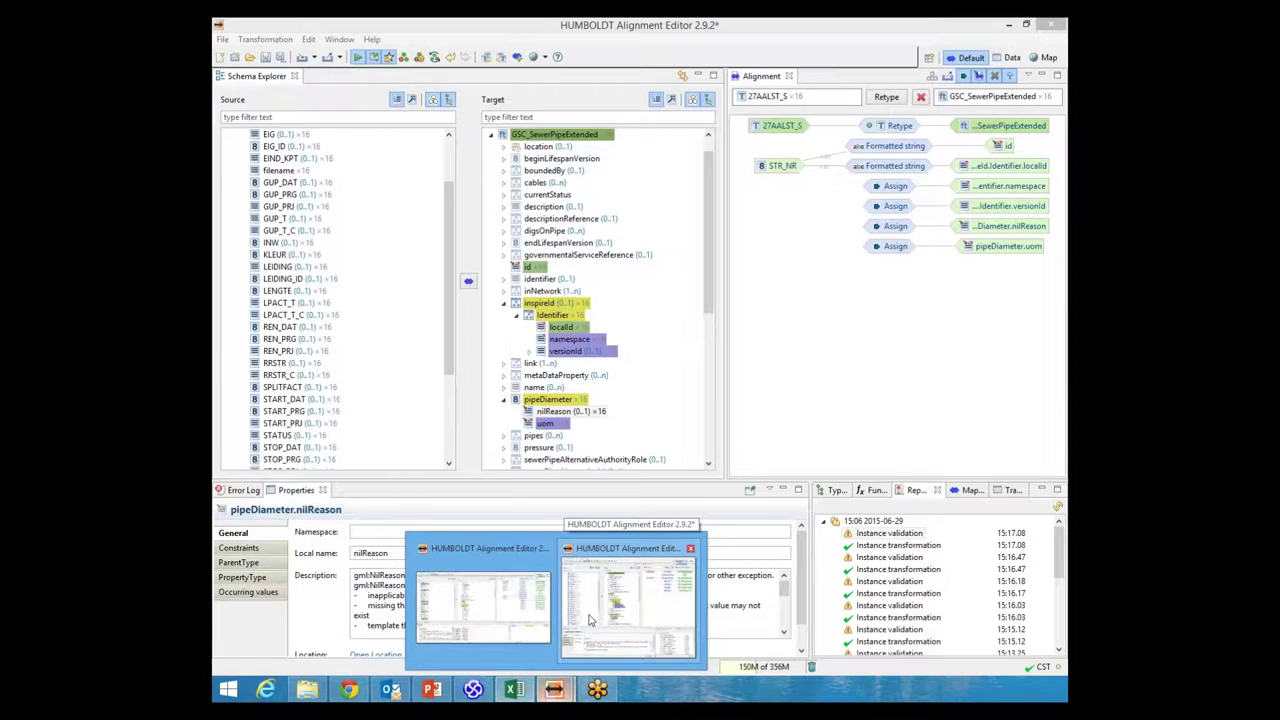
left_click(590, 620)
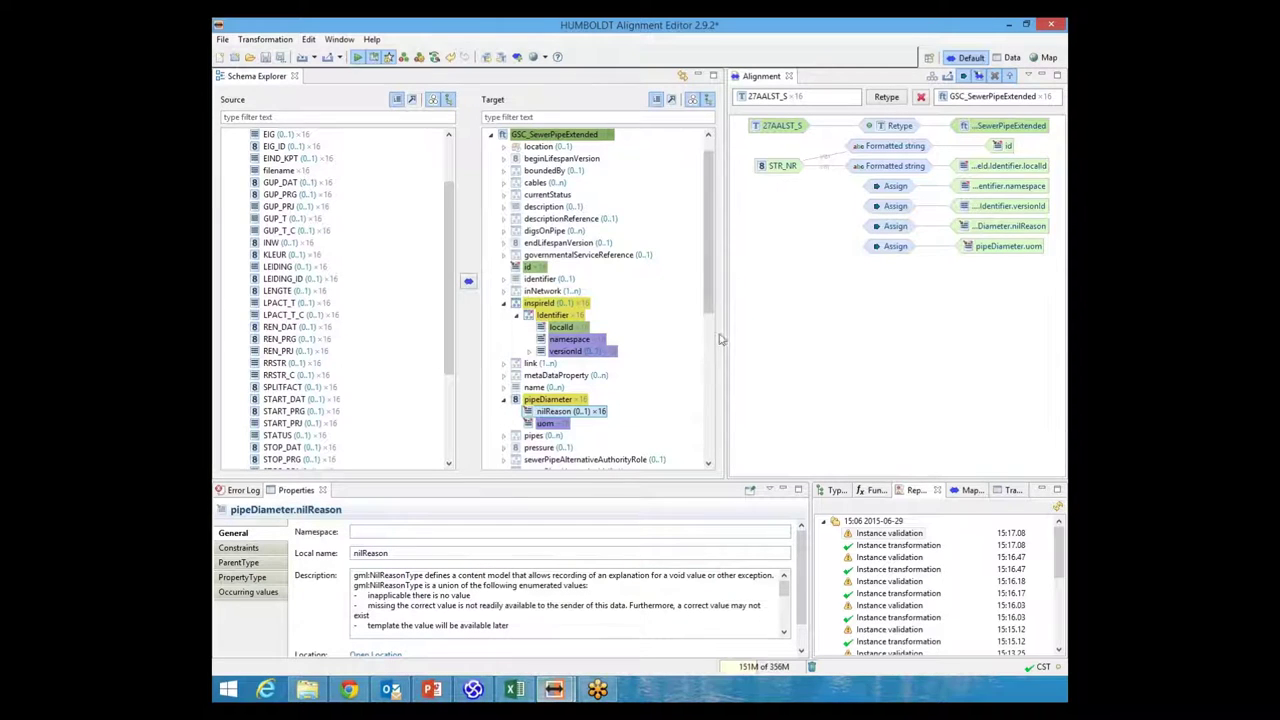
left_click(314, 58)
left_click(340, 147)
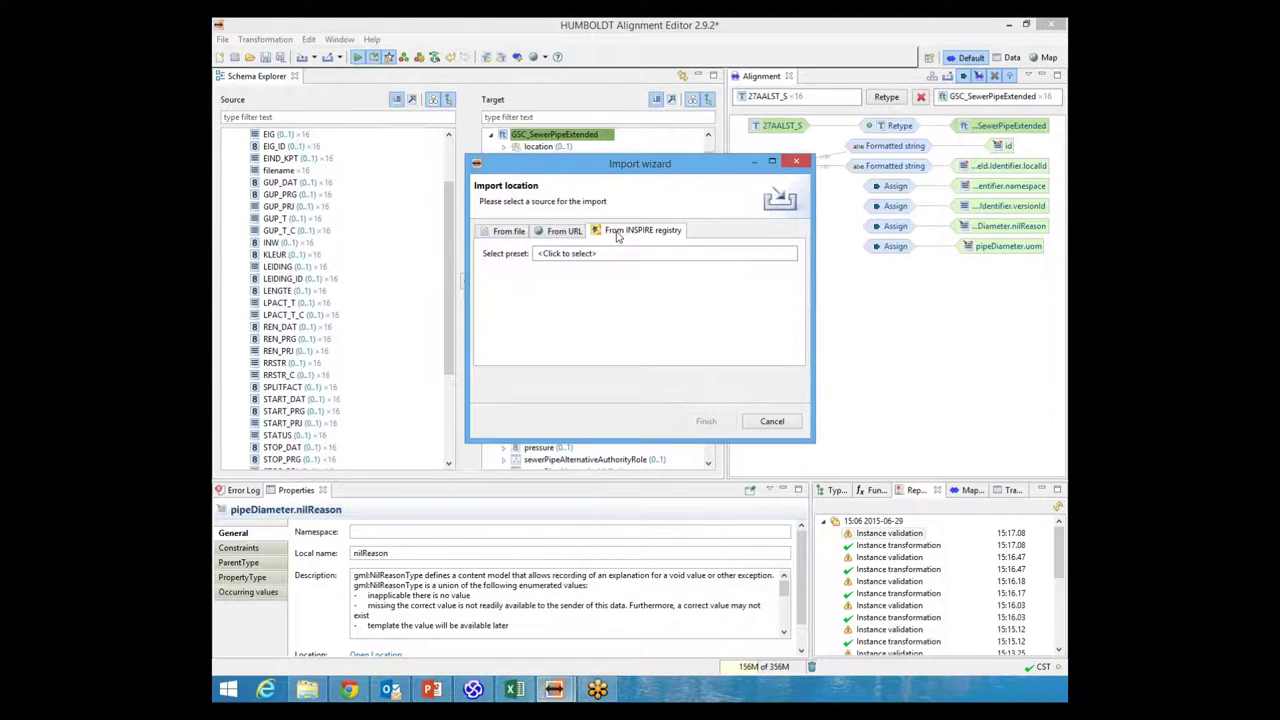
left_click(611, 253)
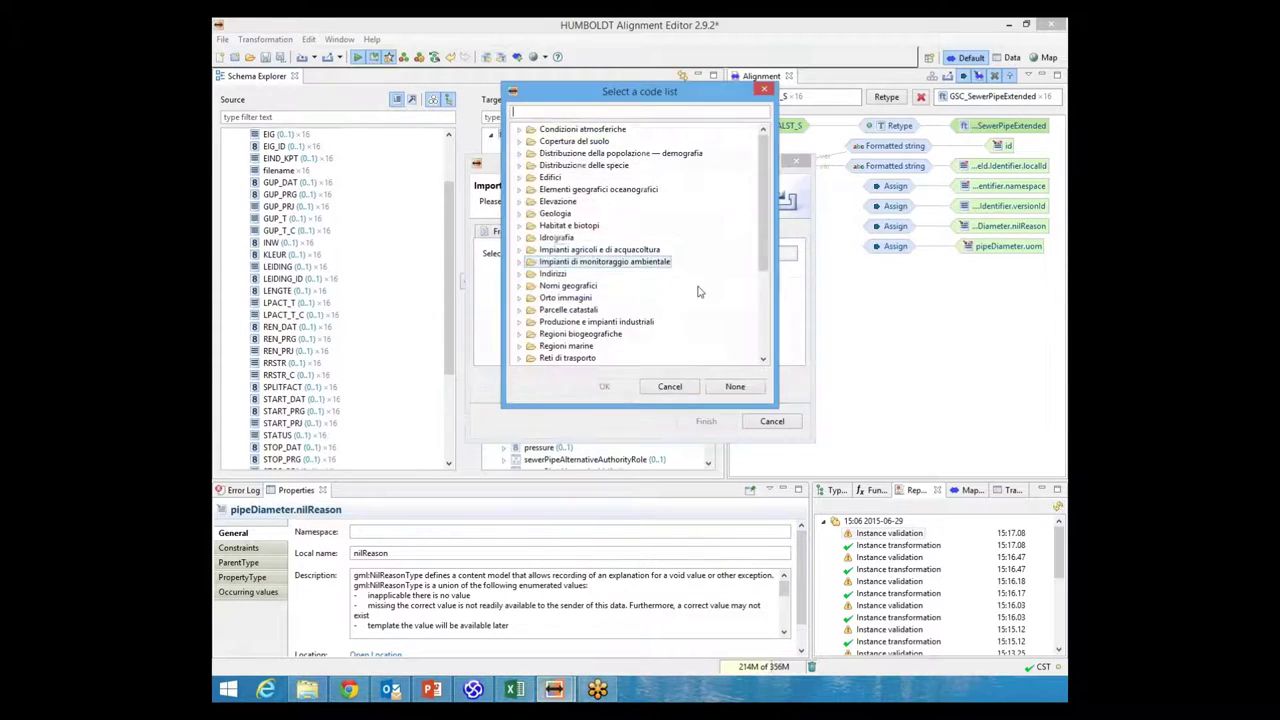
scroll(762, 276, "down", 2)
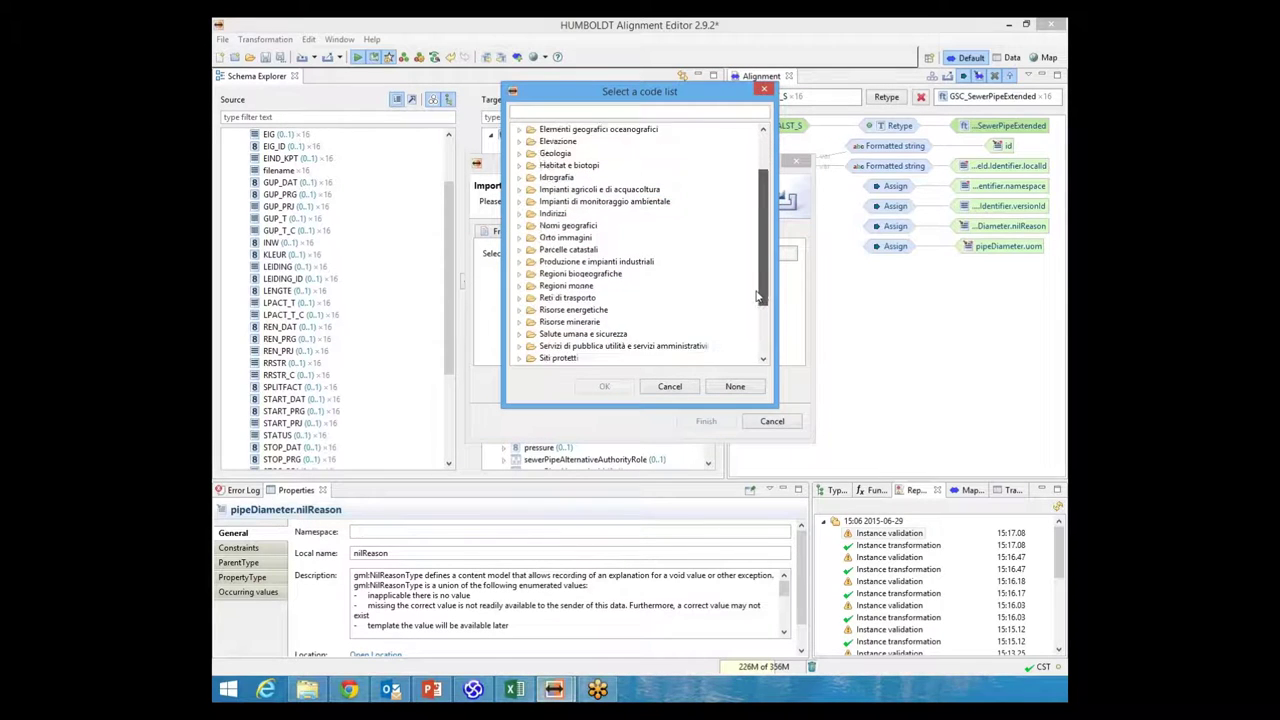
left_click(607, 338)
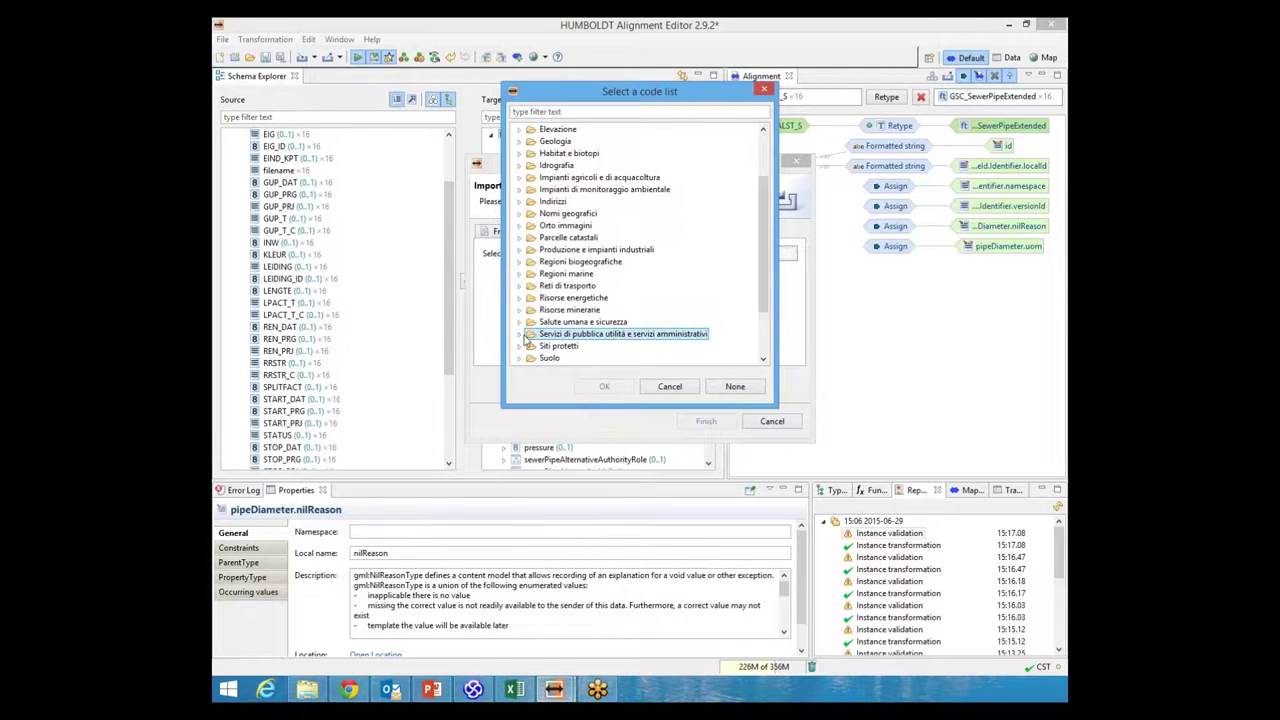
left_click(520, 335)
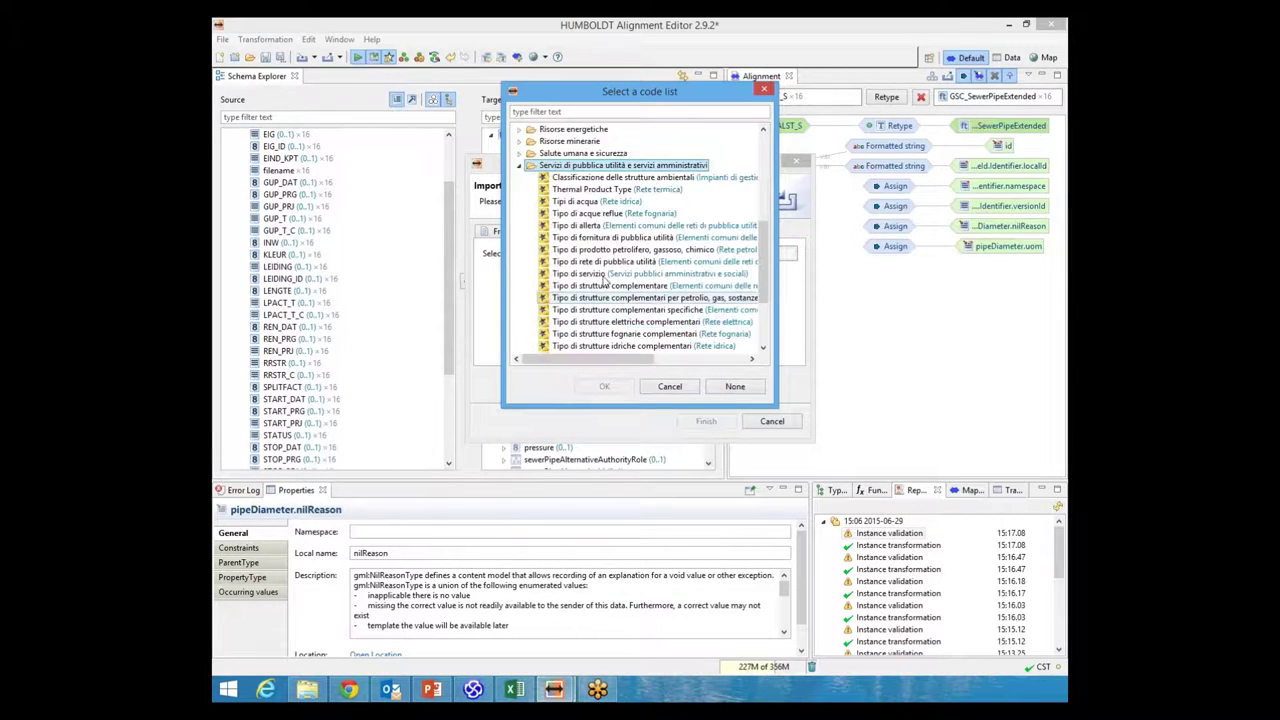
left_click(632, 218)
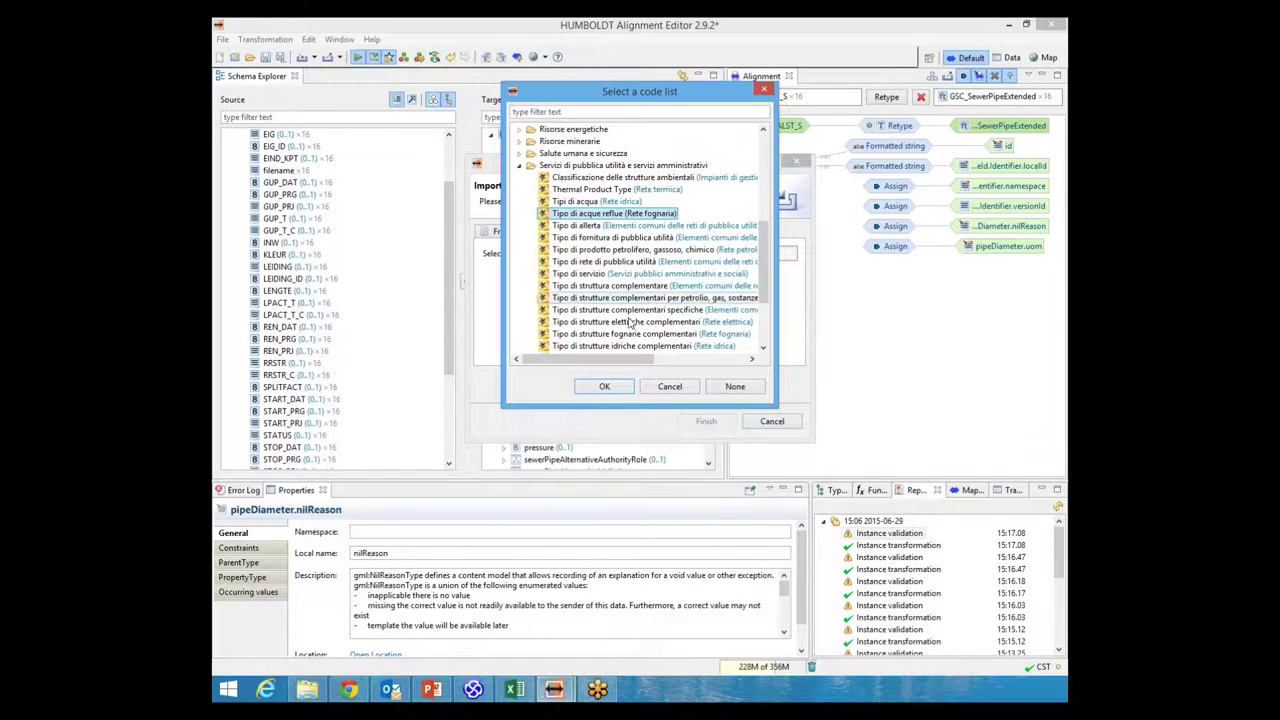
left_click(617, 389)
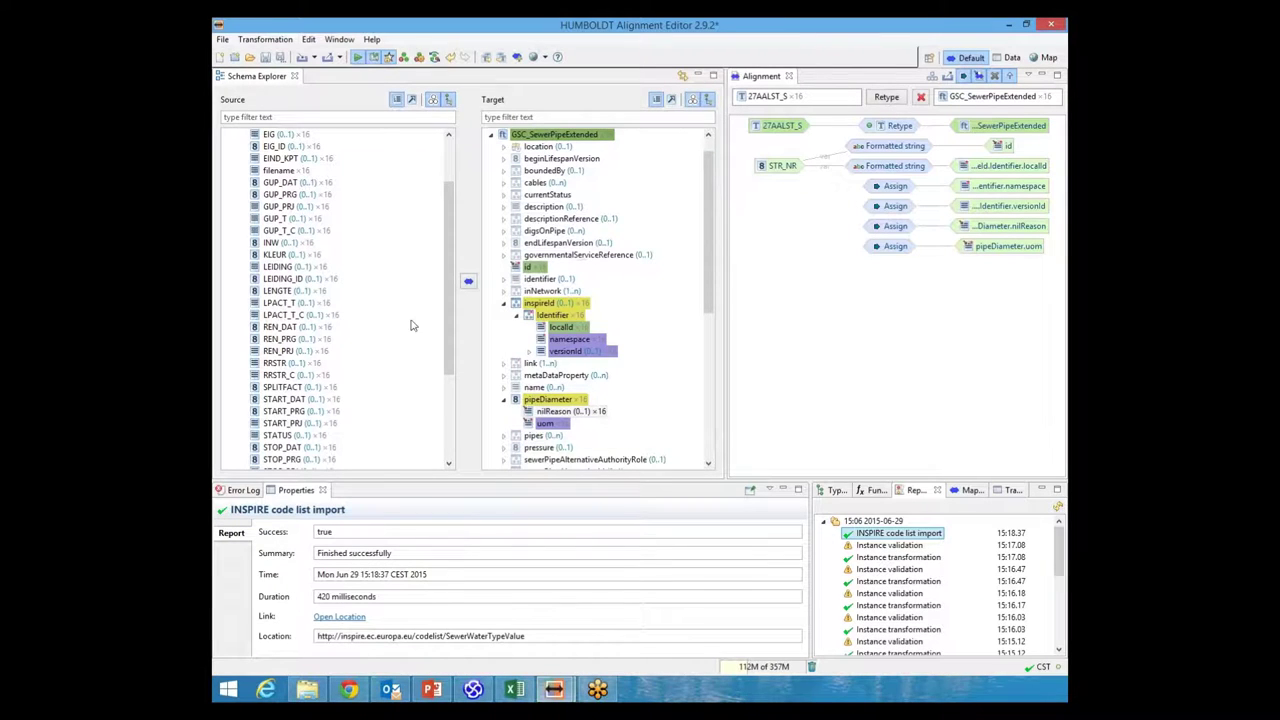
- Start a Classification from the source attribute WATER to the href attribute of sewerWaterType
left_click_drag(451, 283, 449, 346)
left_click(310, 437)
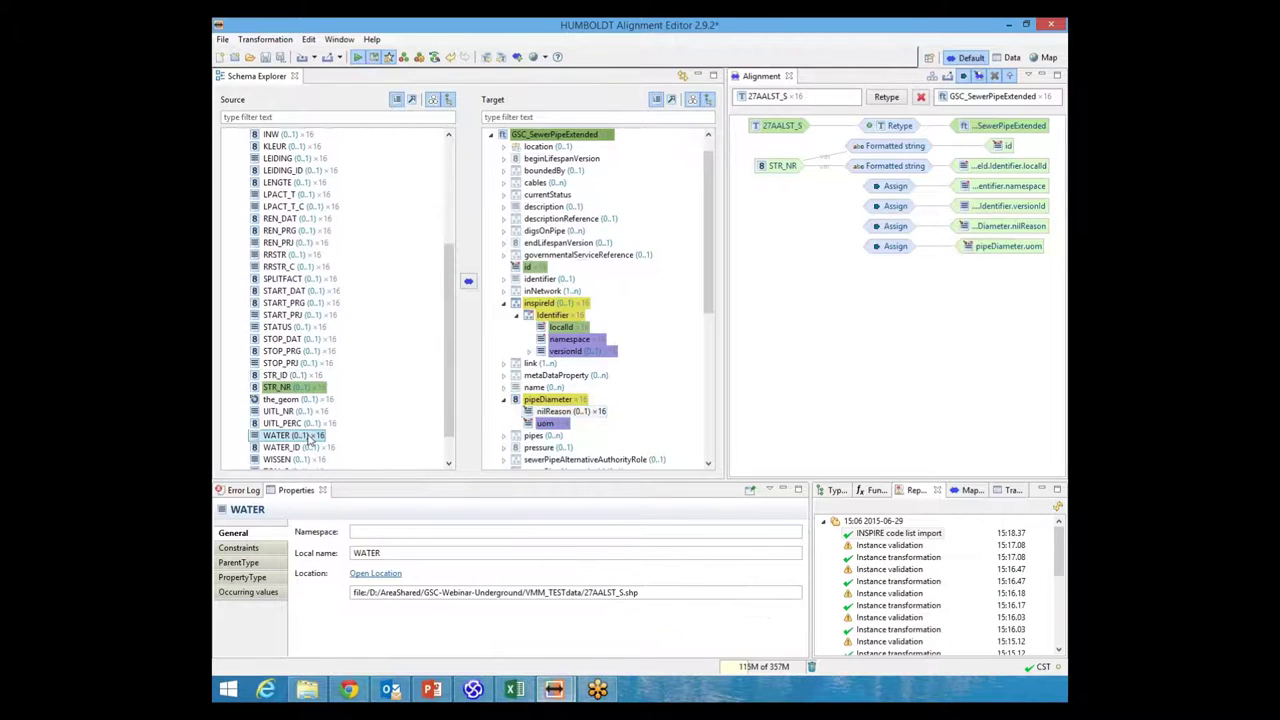
left_click_drag(712, 302, 700, 384)
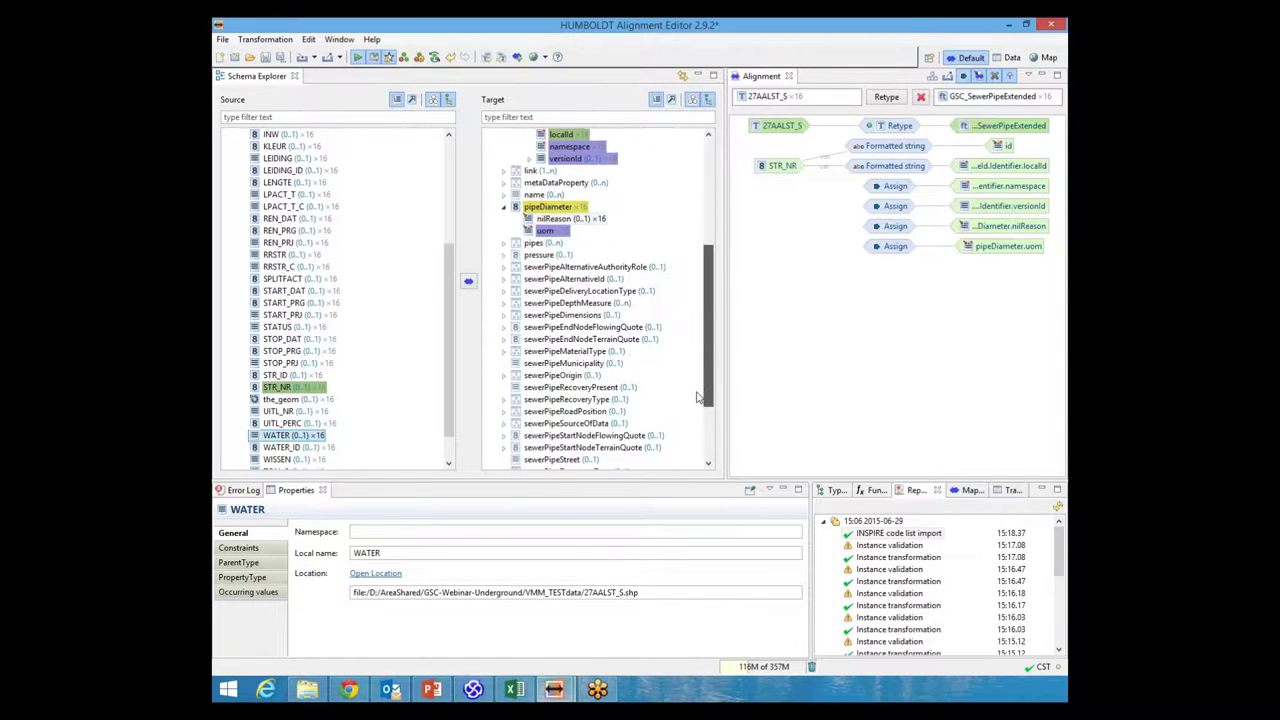
scroll(563, 450, "down", 2)
left_click(555, 448)
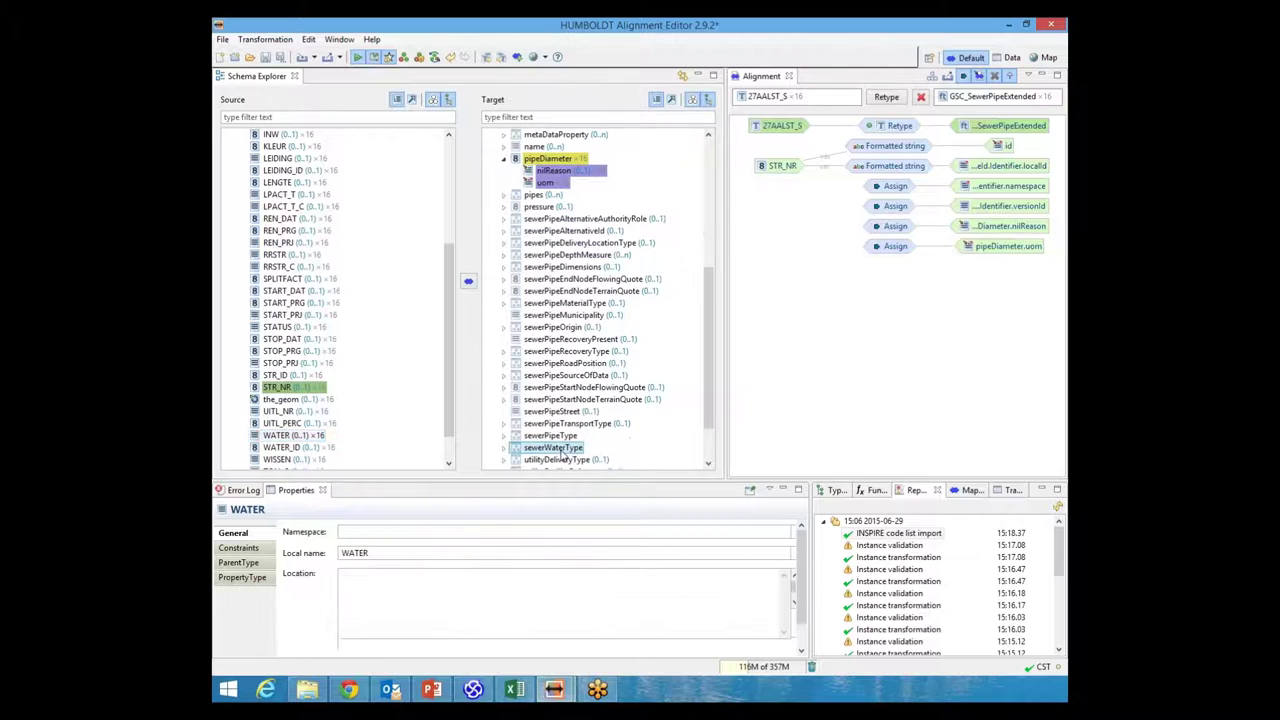
left_click(504, 449)
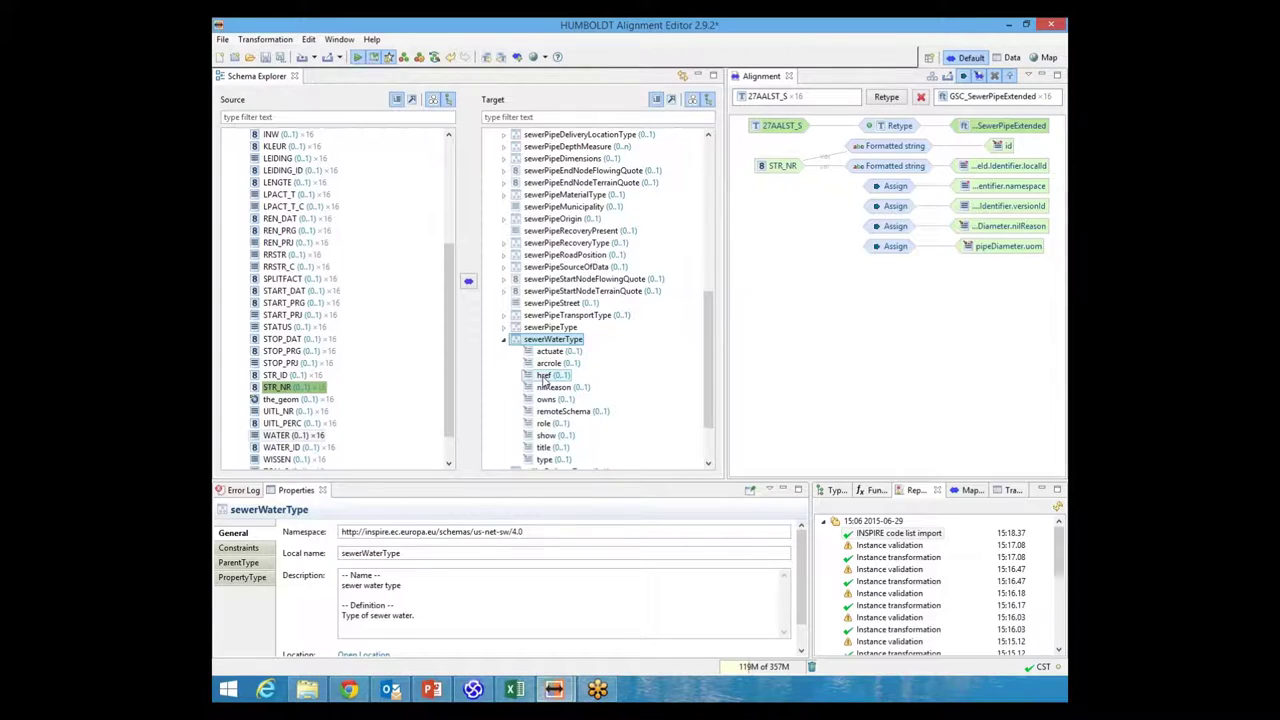
left_click(545, 377)
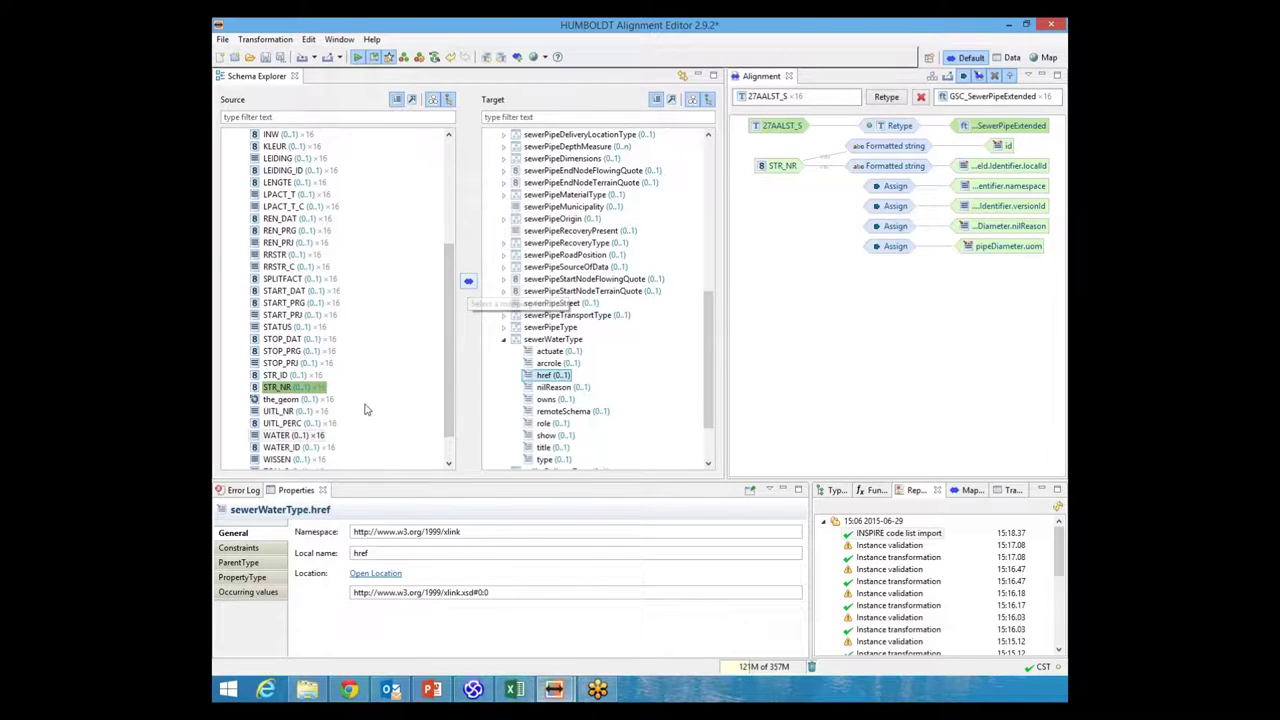
left_click(284, 436)
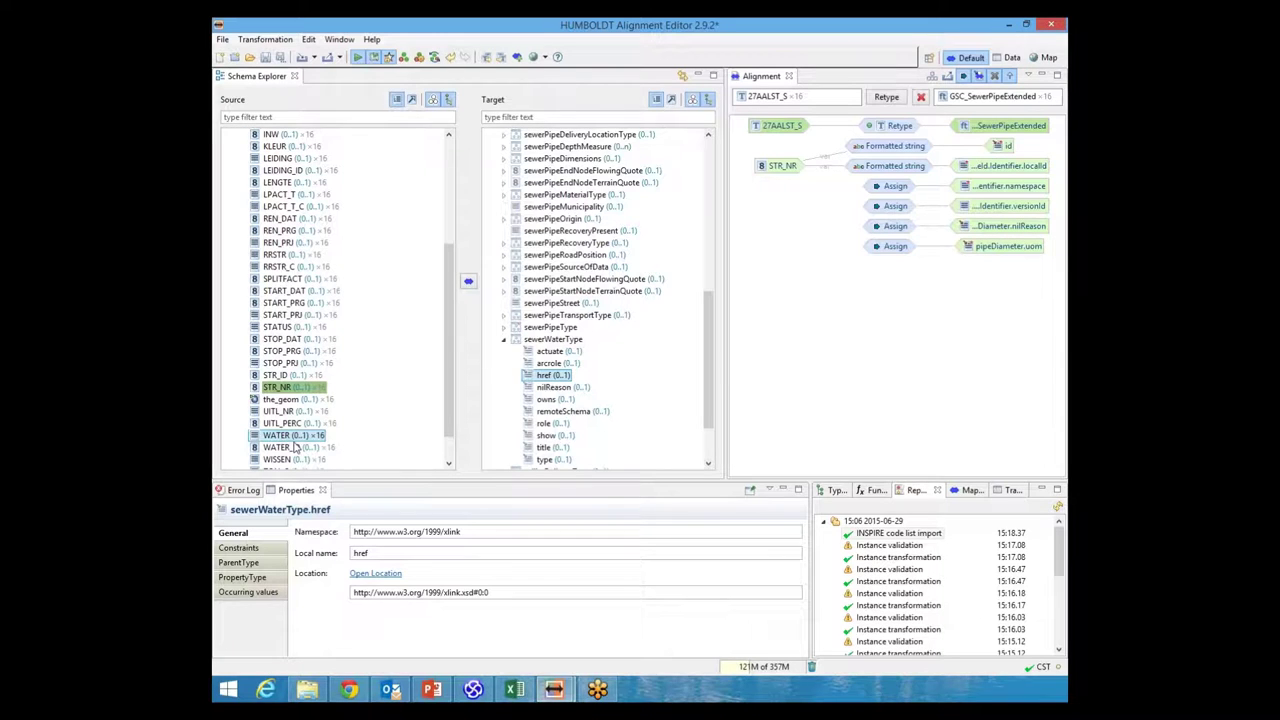
left_click(468, 282)
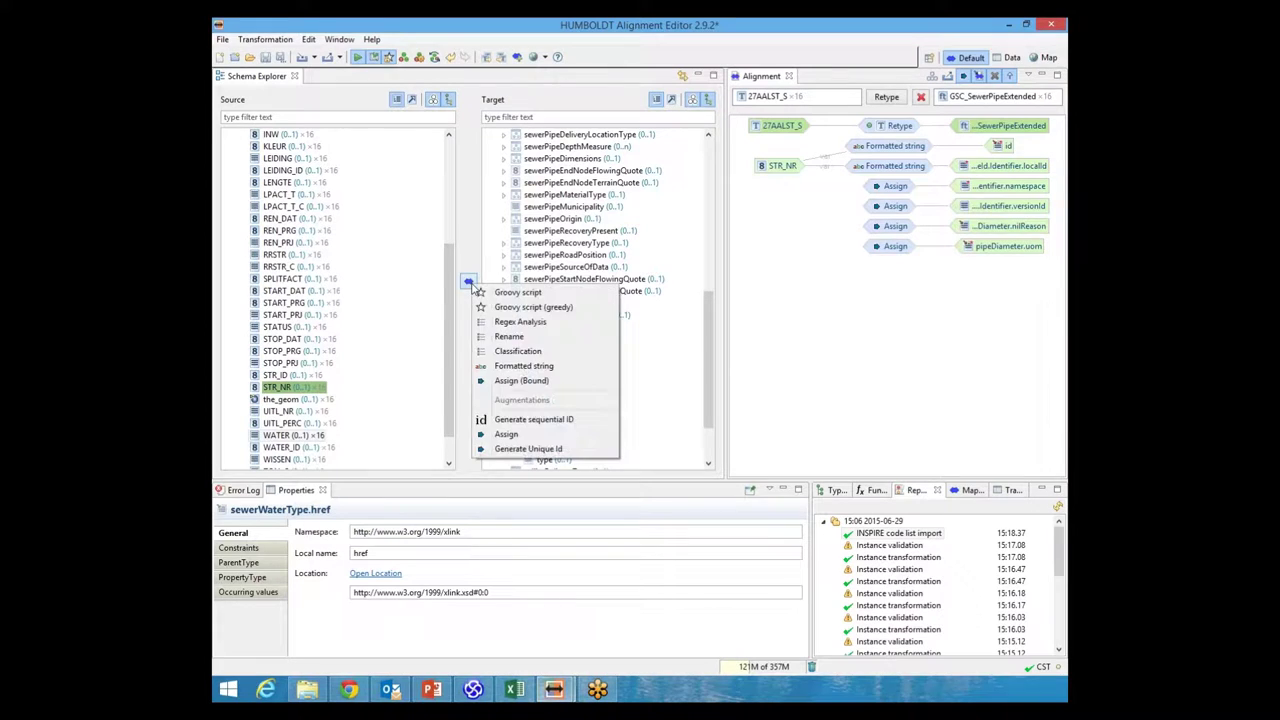
left_click(500, 351)
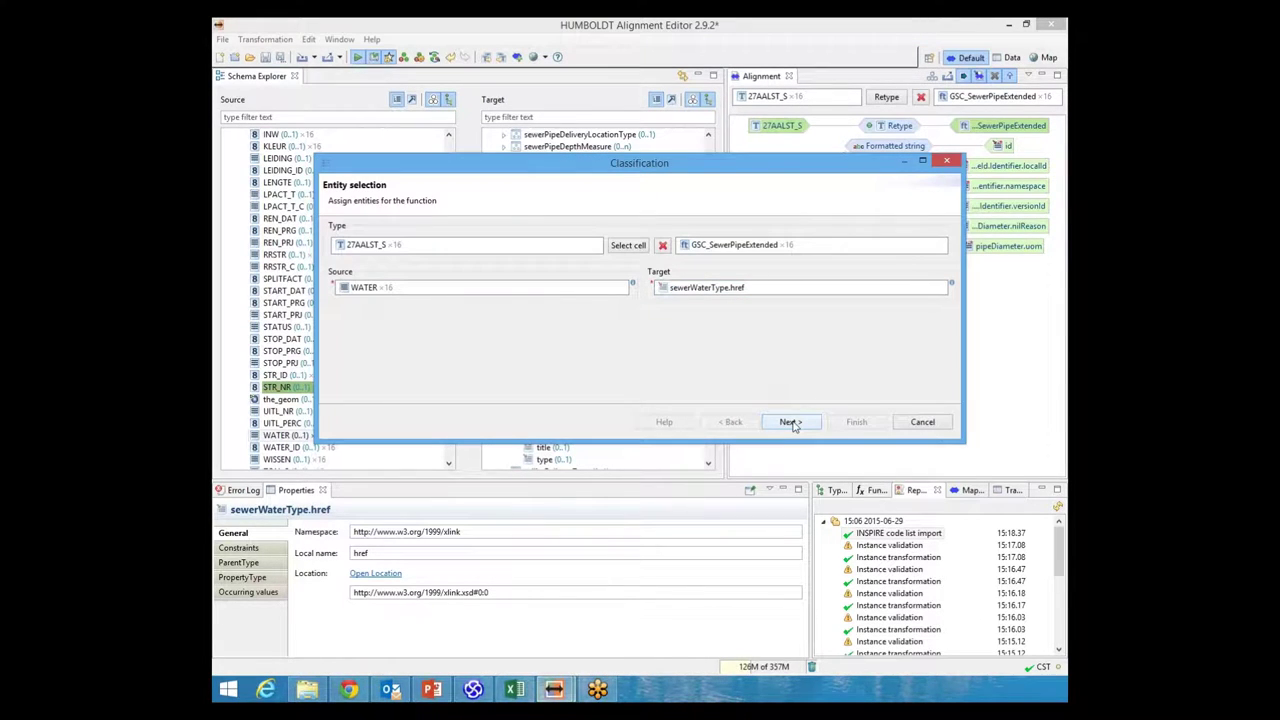
left_click(790, 422)
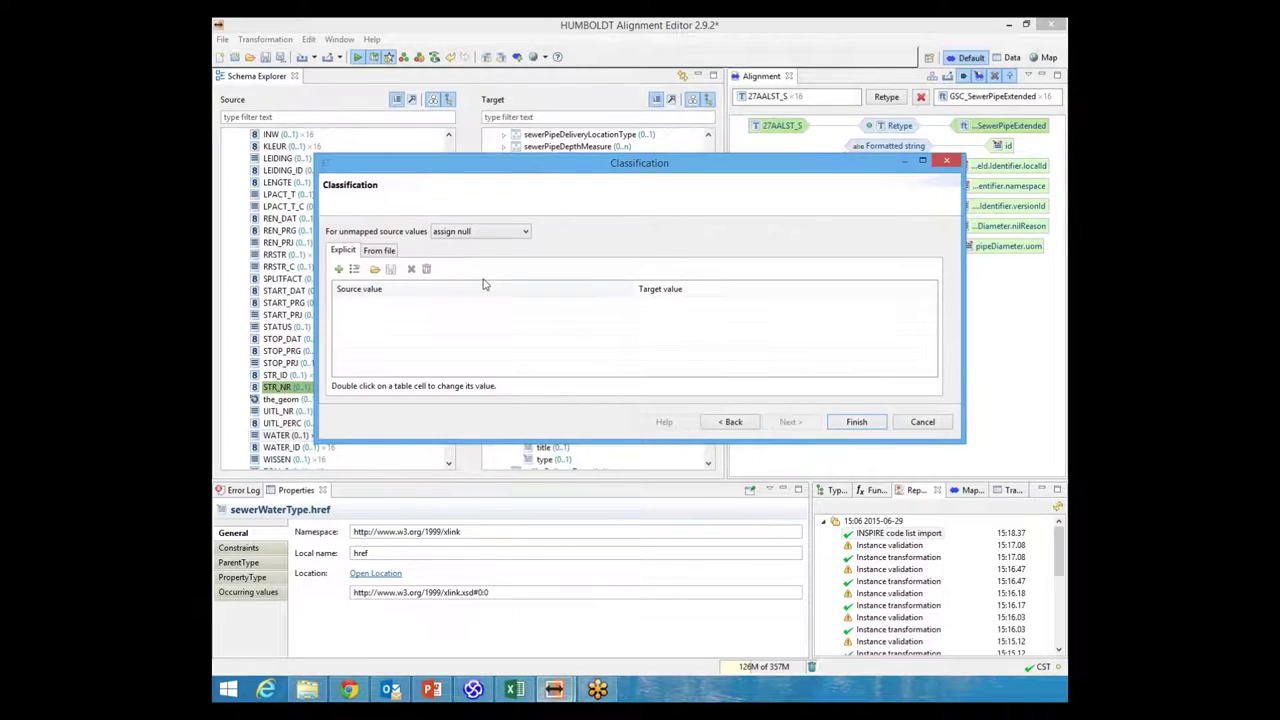
- Fill the classification with the occurring source values and assign the SewerWaterTypeValue code list for GEM's target value
left_click(355, 270)
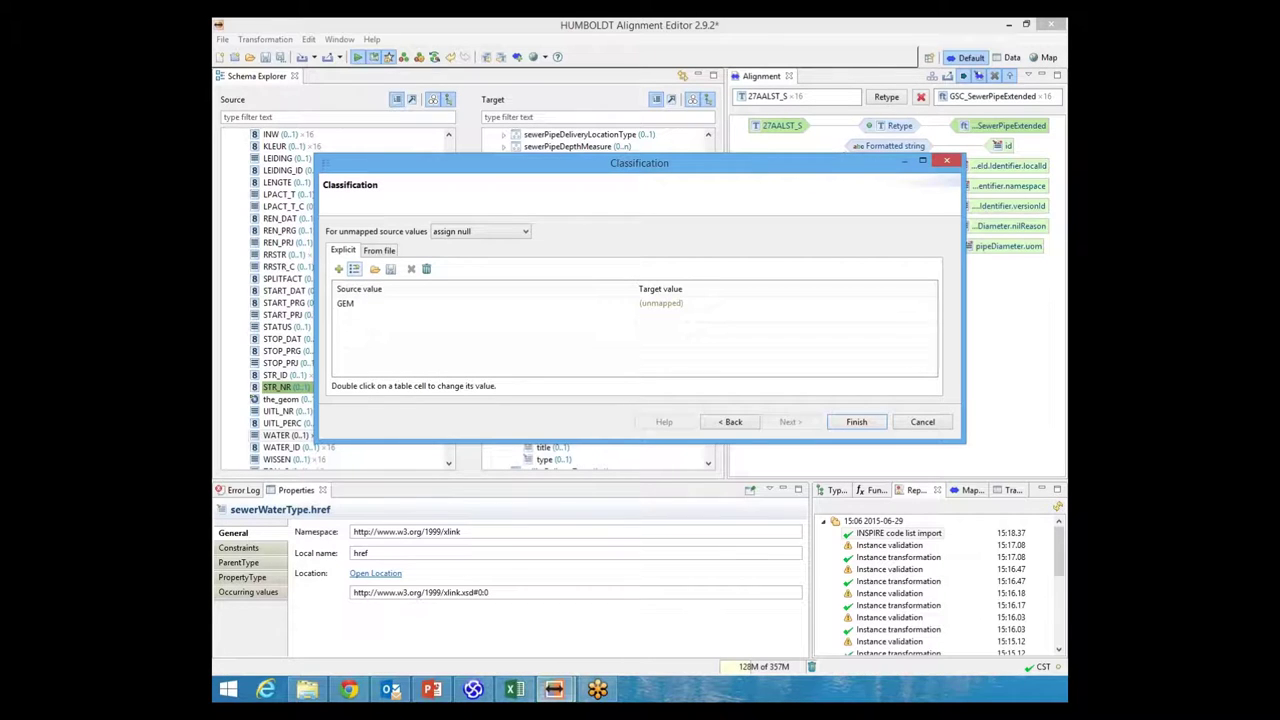
left_click(659, 306)
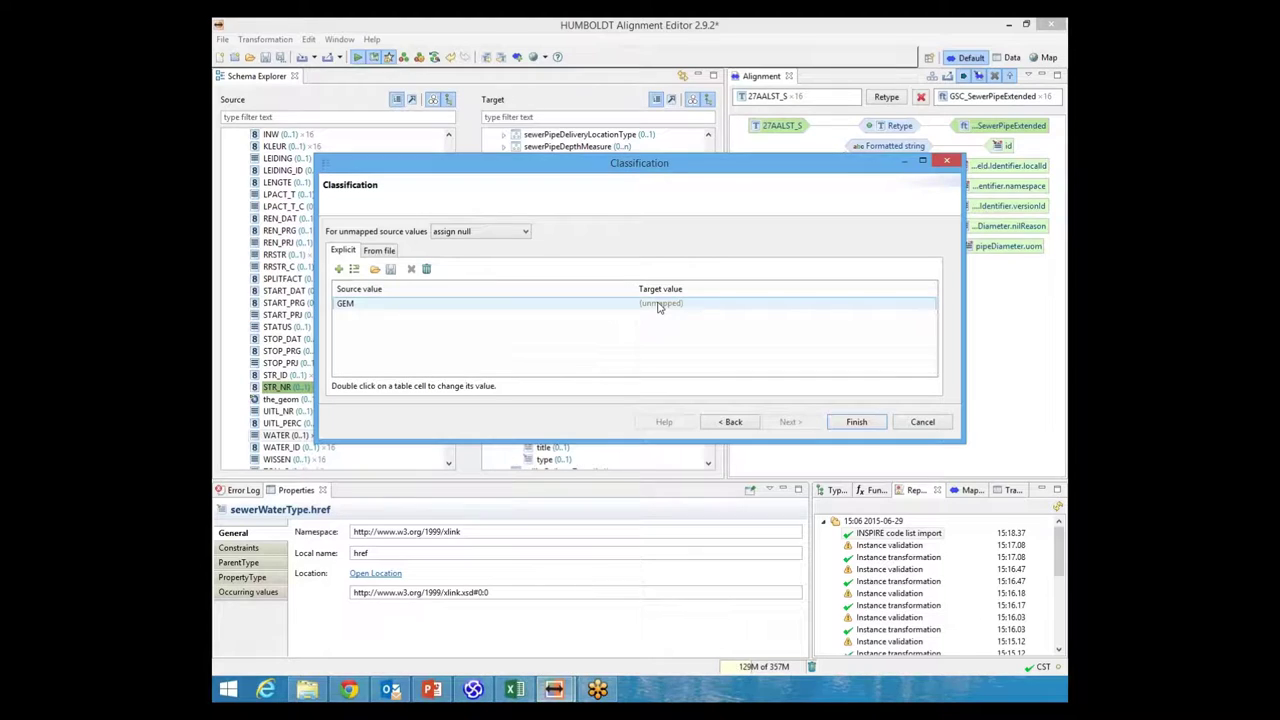
left_click(659, 307)
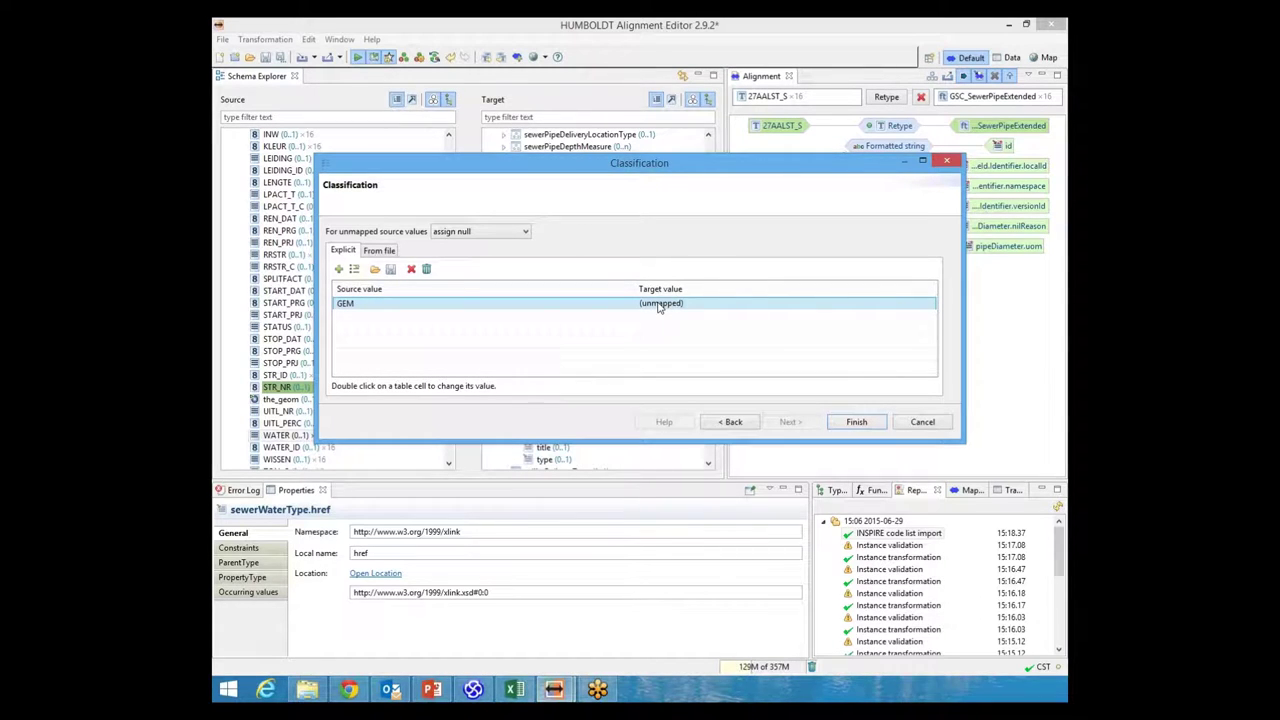
double_click(659, 307)
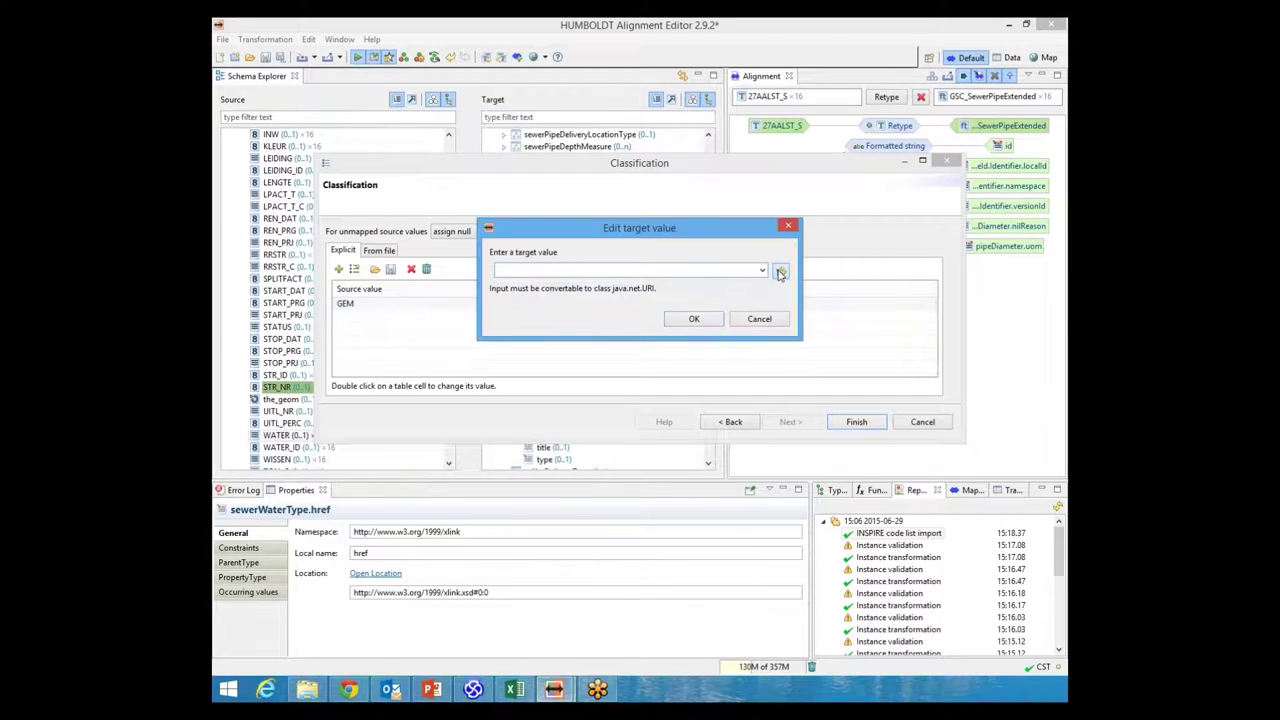
left_click(781, 273)
left_click(680, 172)
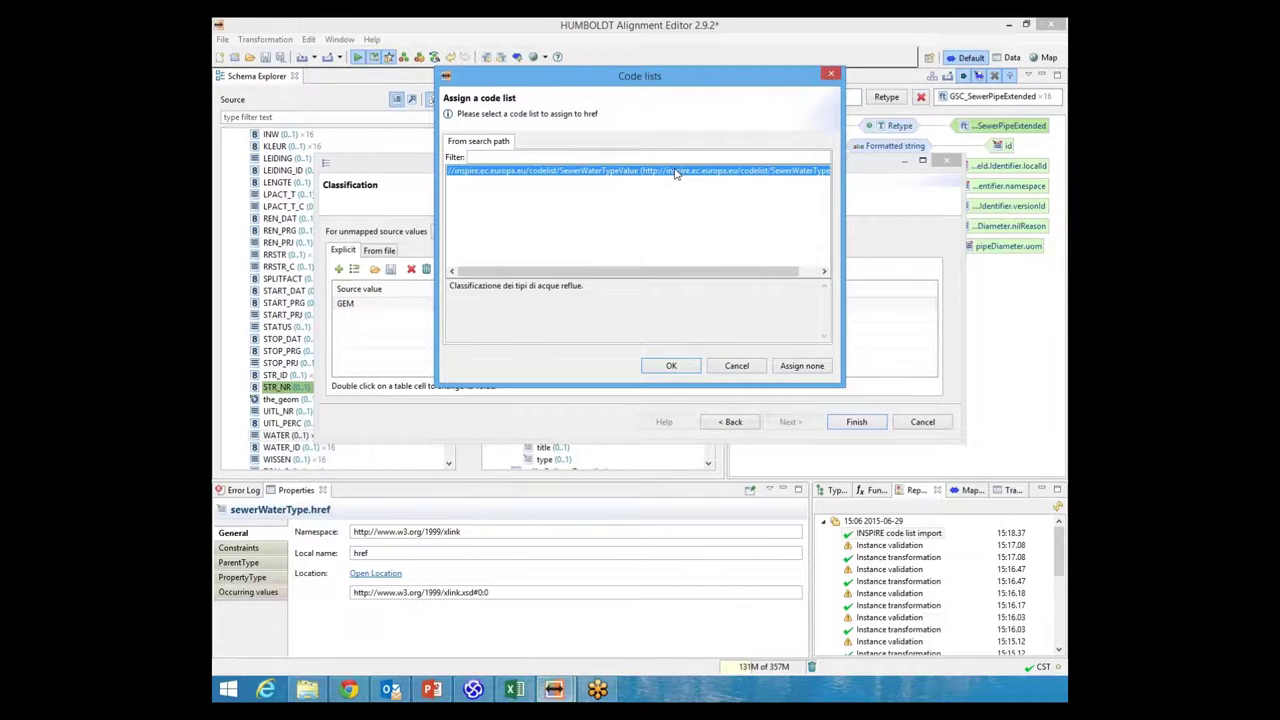
left_click(688, 368)
left_click(762, 272)
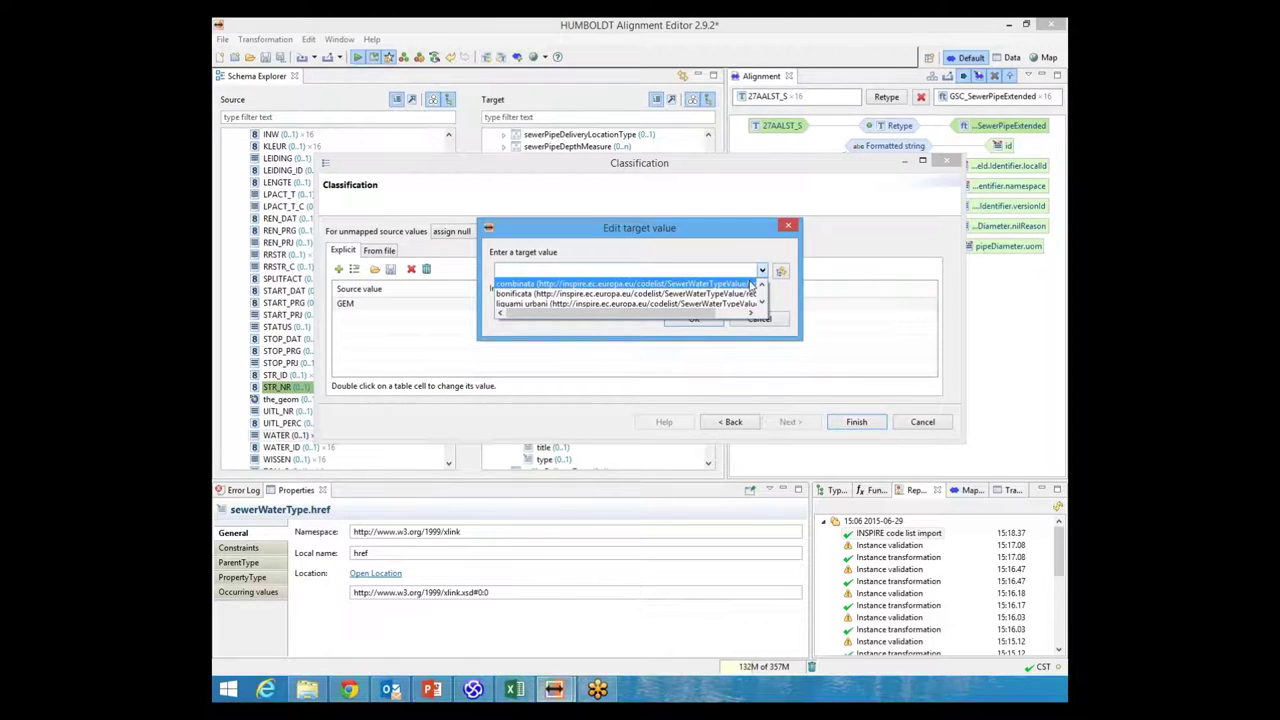
left_click(752, 285)
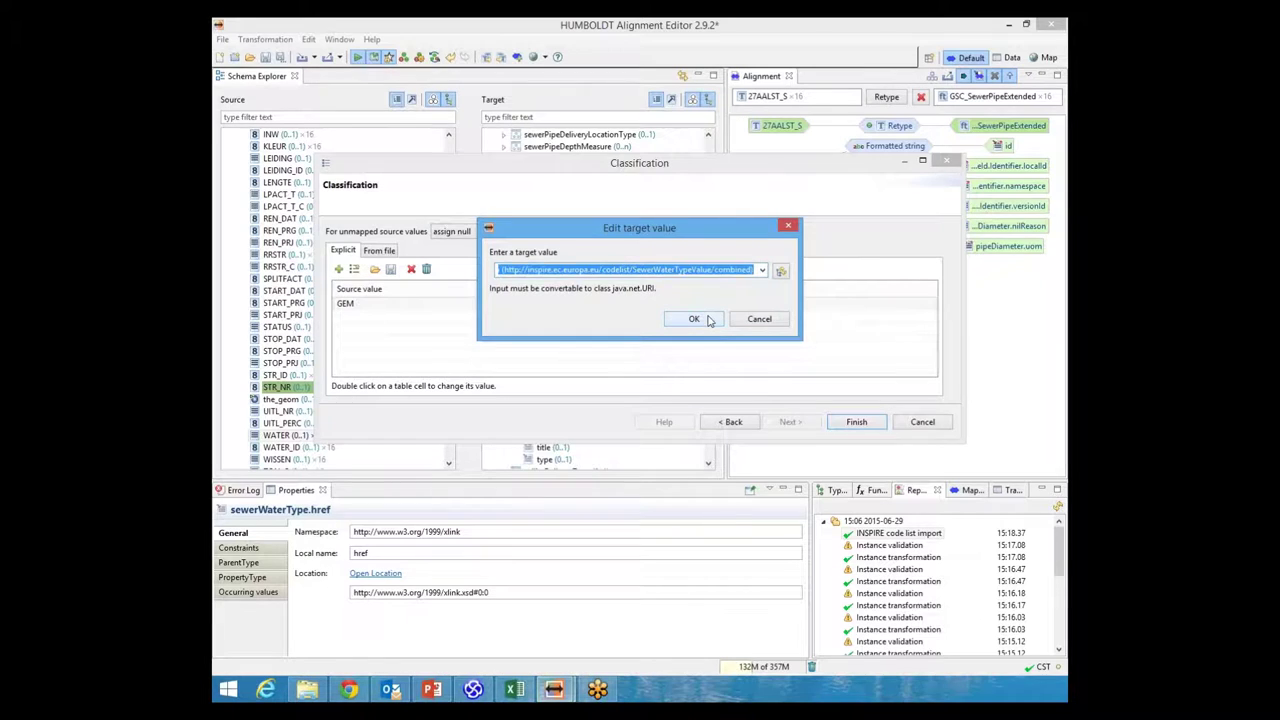
left_click(712, 321)
left_click(852, 424)
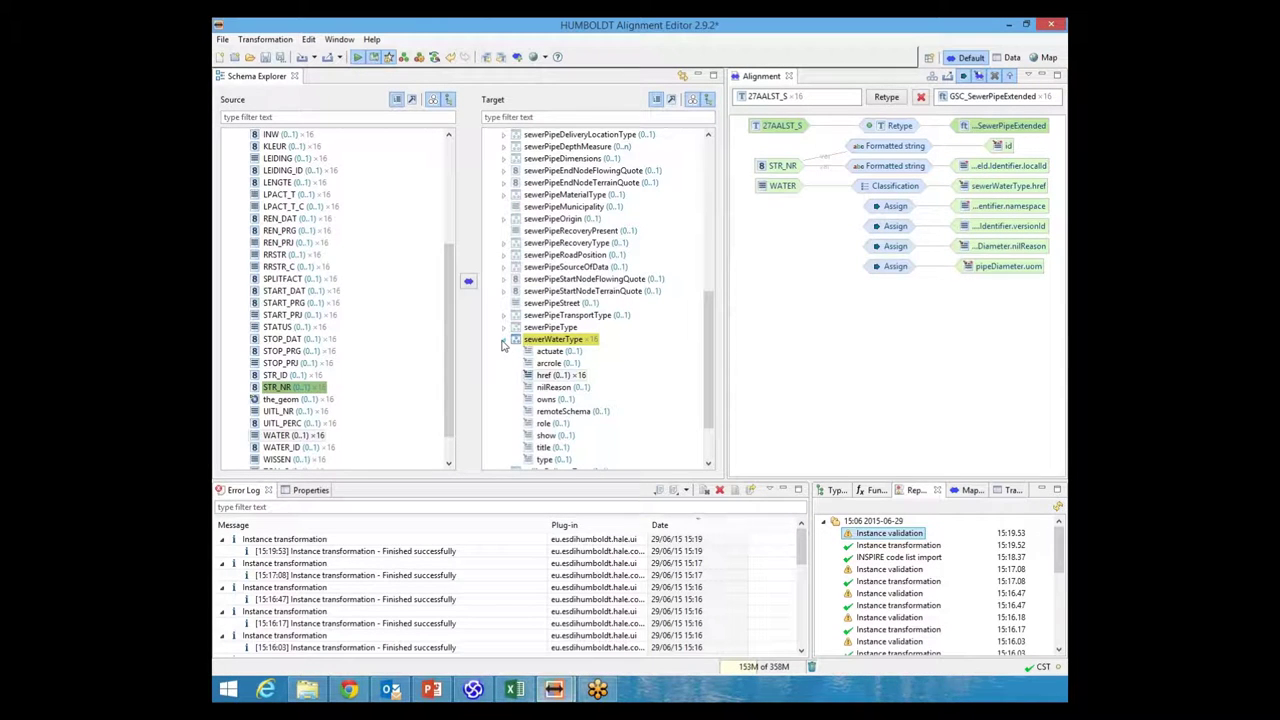
- Start a Classification from LEIDING to sewerPipeType's href, checking the Excel workbook for the source attribute, and load the occurring source values
left_click(504, 341)
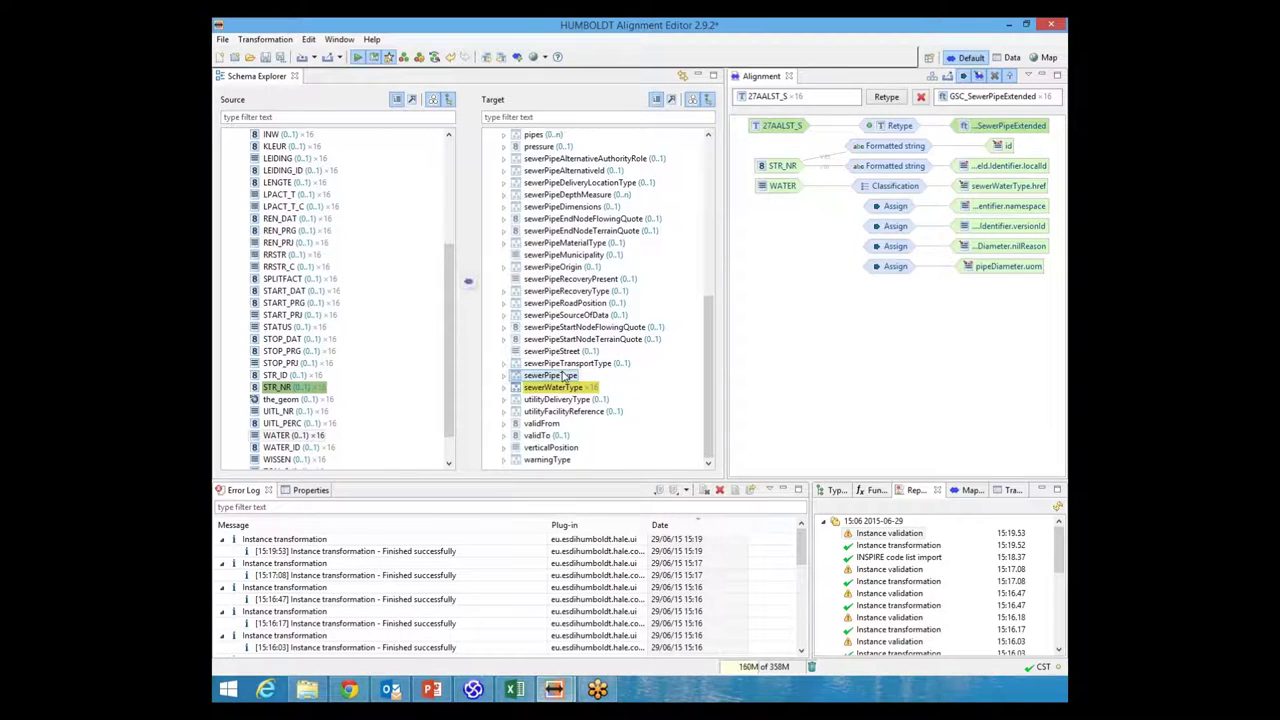
left_click(503, 375)
left_click(545, 375)
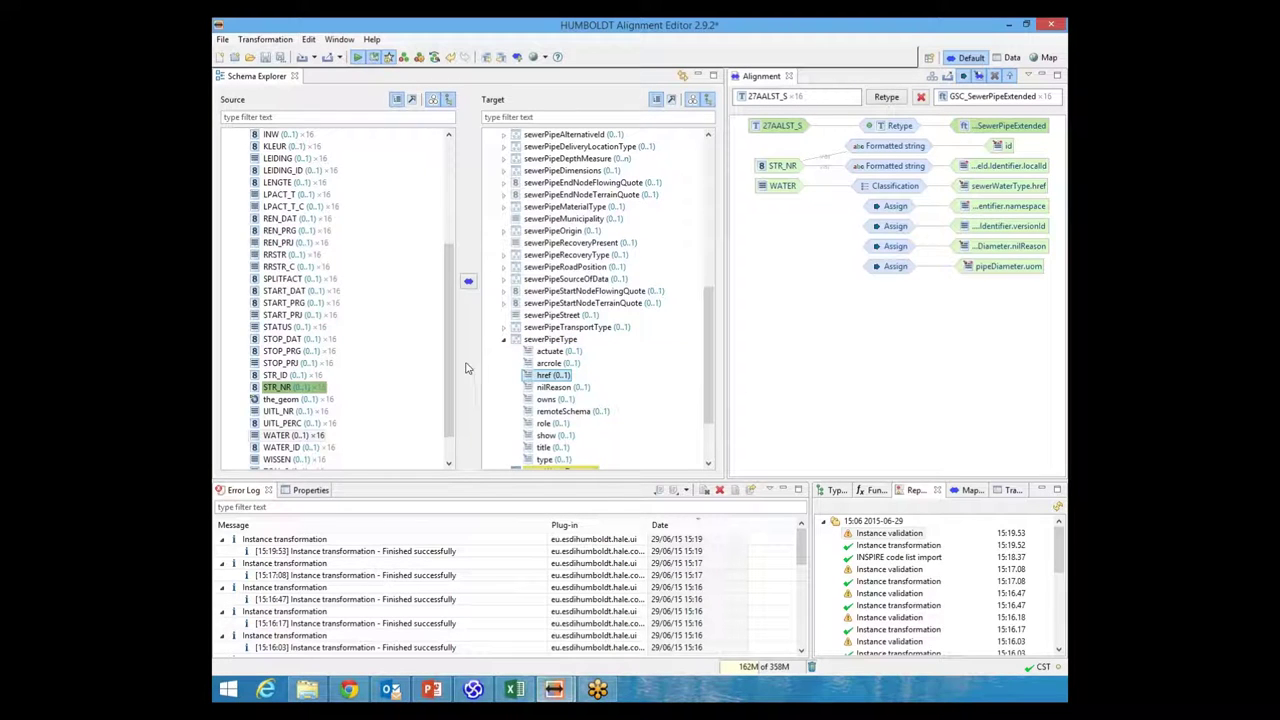
left_click(531, 694)
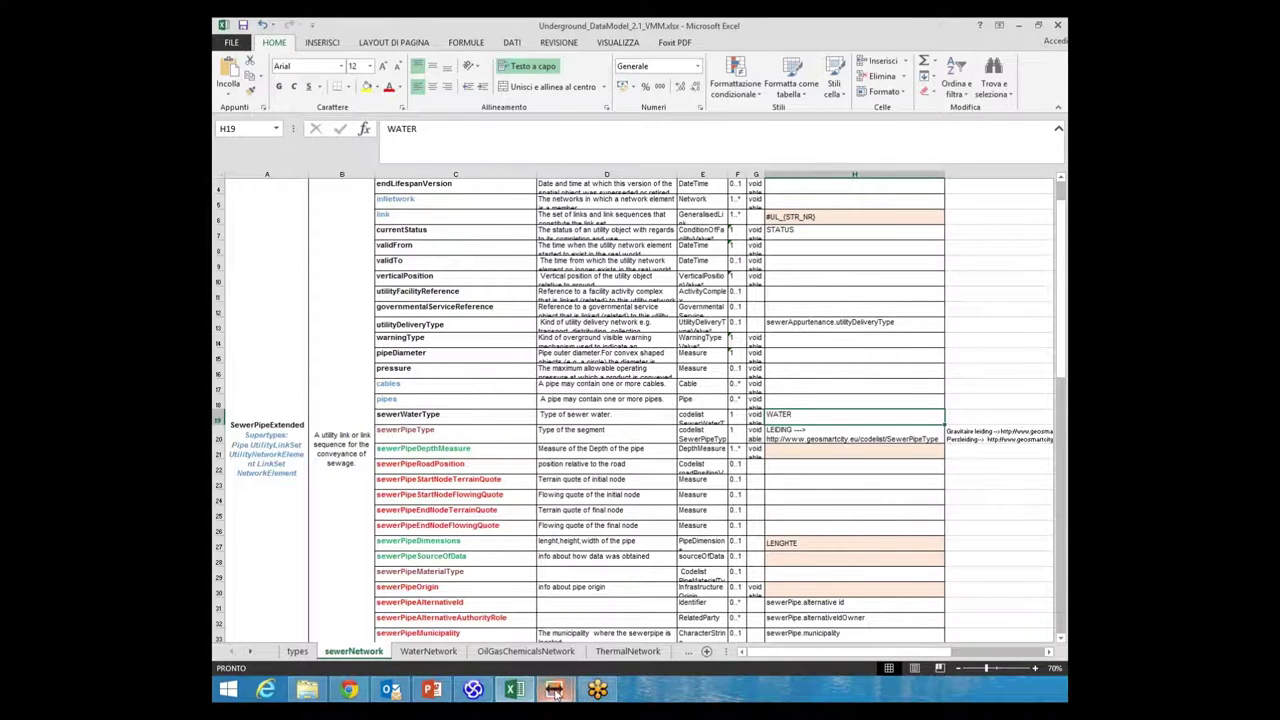
mouse_move(556, 692)
left_click(480, 565)
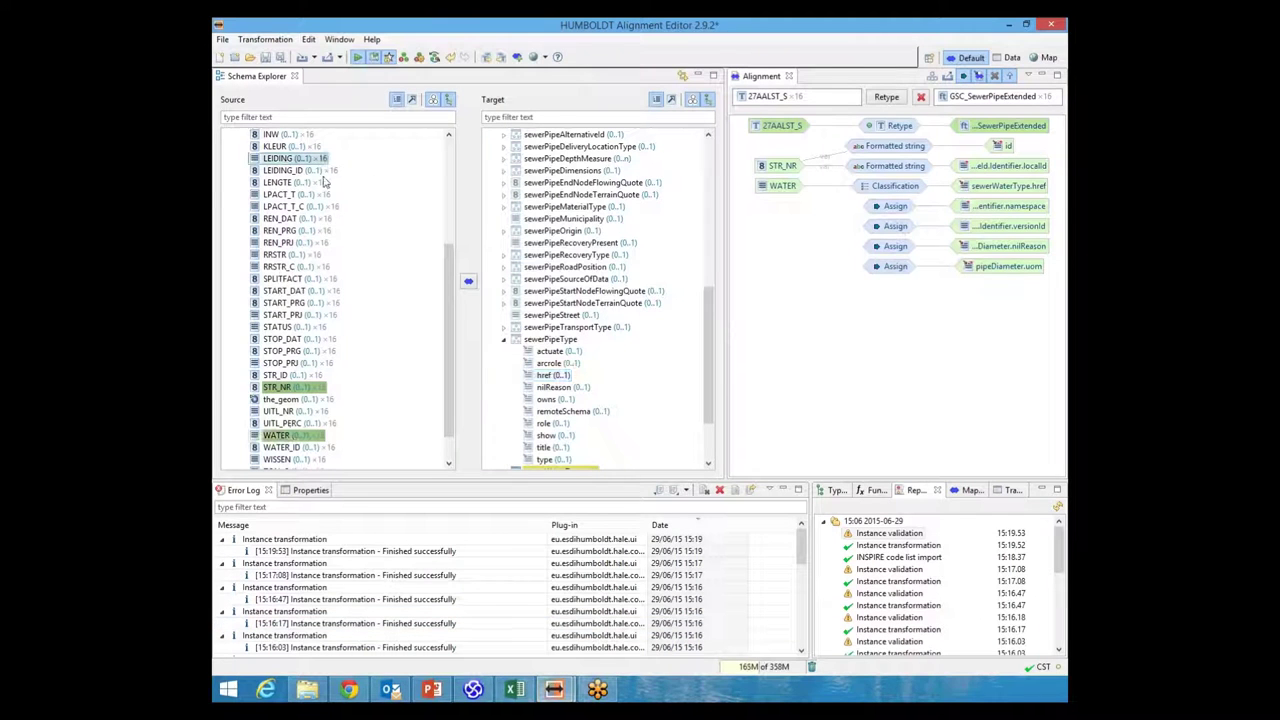
left_click(474, 285)
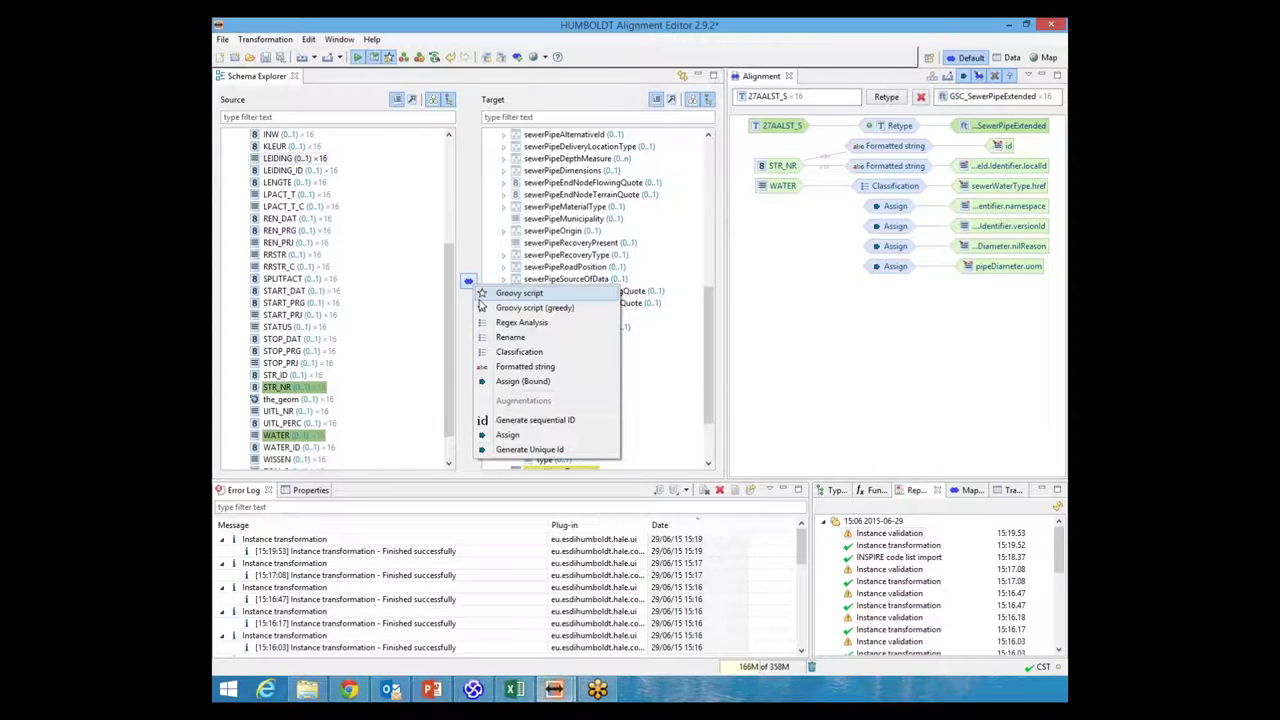
left_click(498, 355)
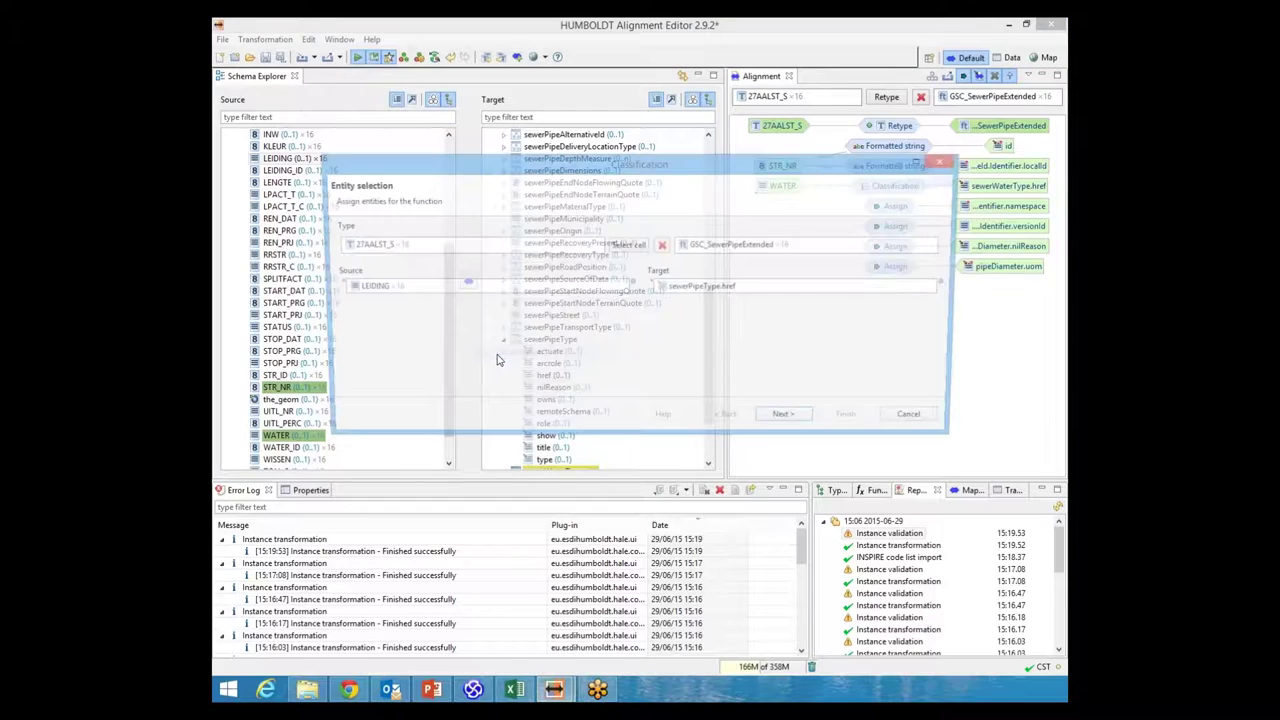
left_click(789, 422)
left_click(354, 269)
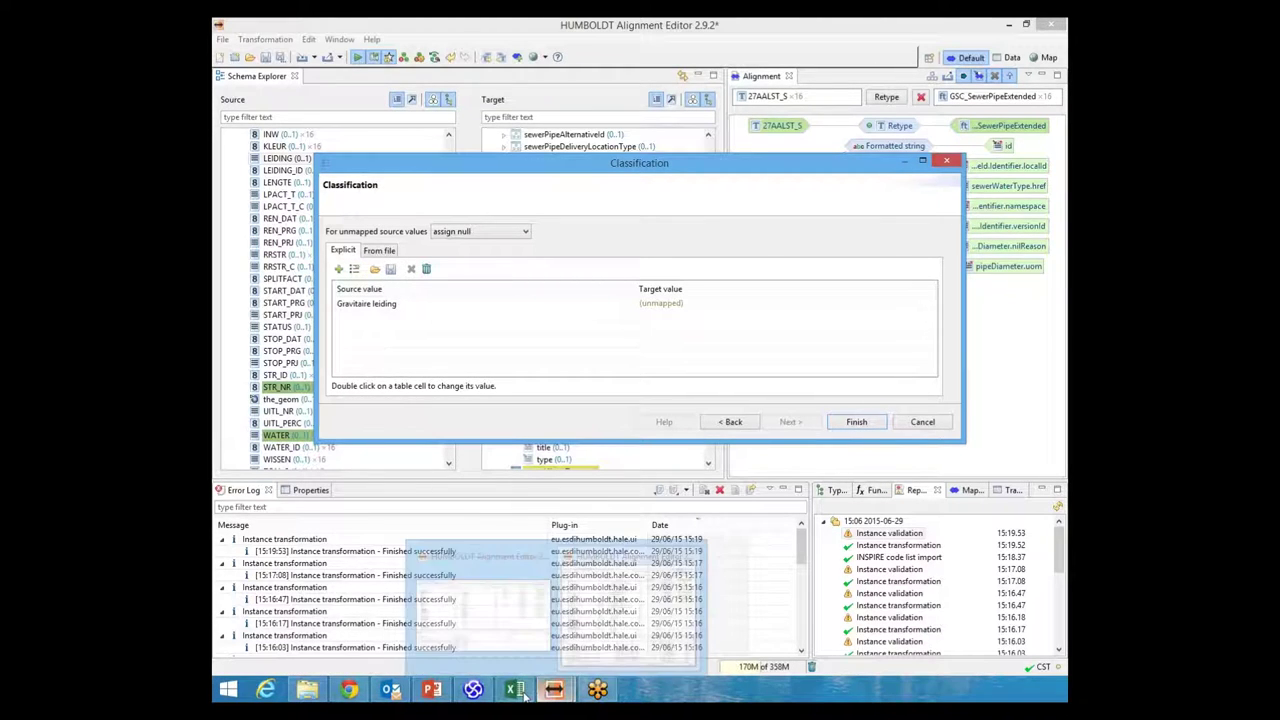
mouse_move(537, 697)
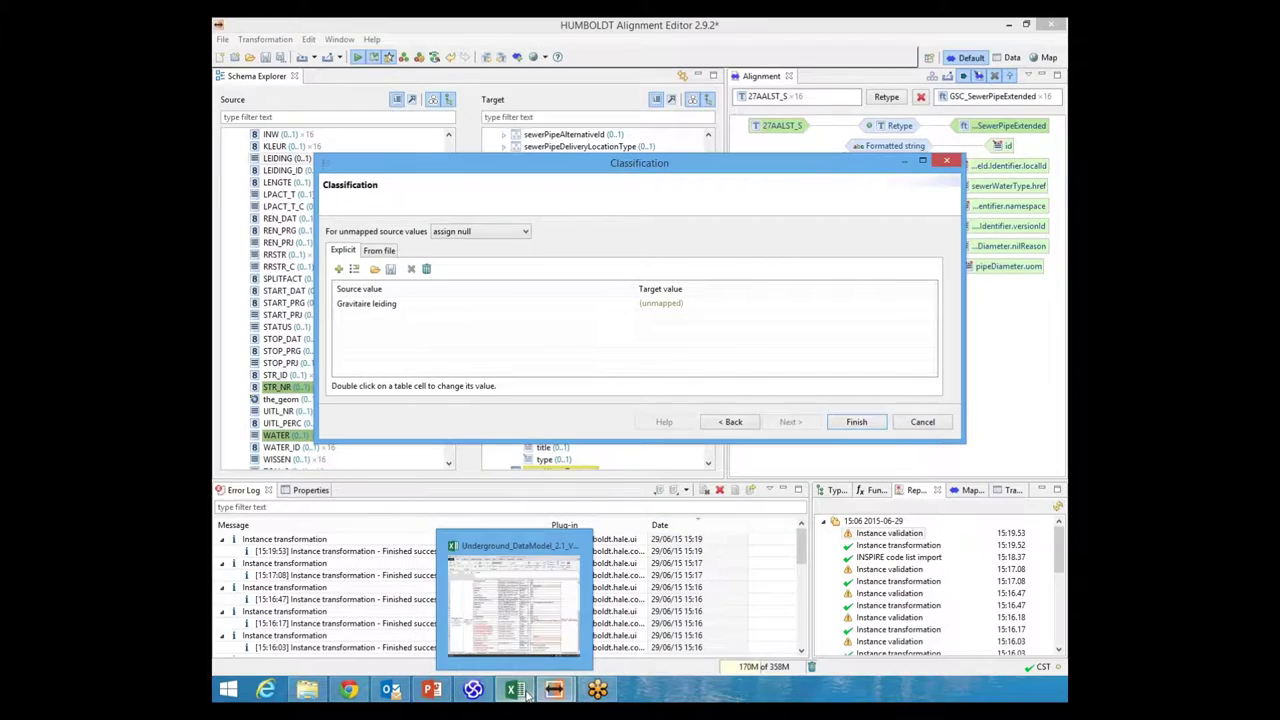
left_click(537, 697)
left_click(965, 435)
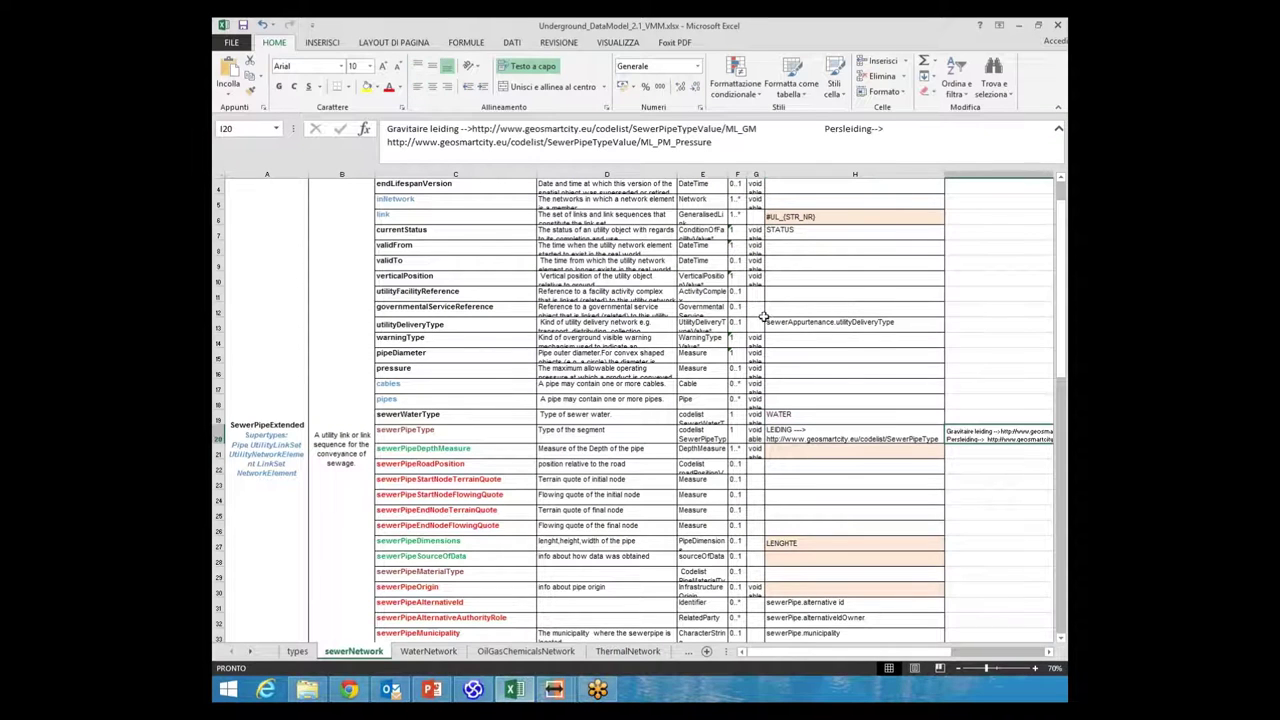
left_click(474, 130)
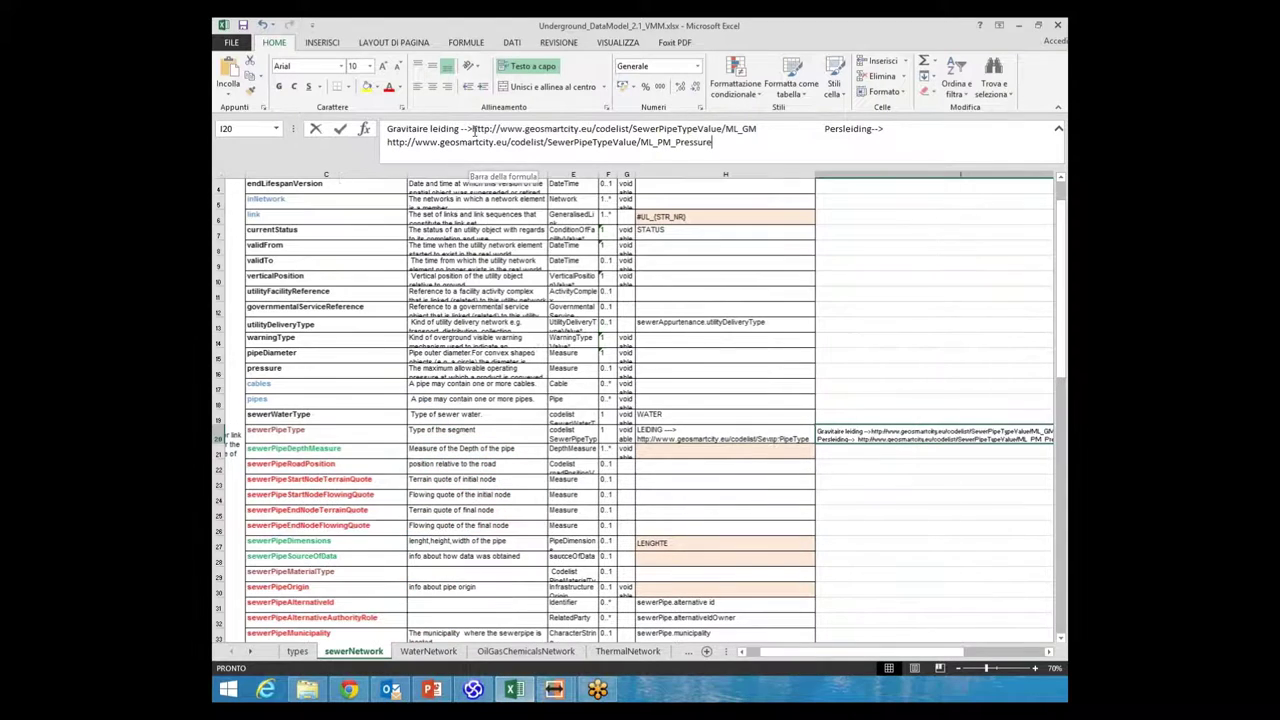
left_click_drag(474, 130, 759, 128)
right_click(708, 129)
left_click(738, 154)
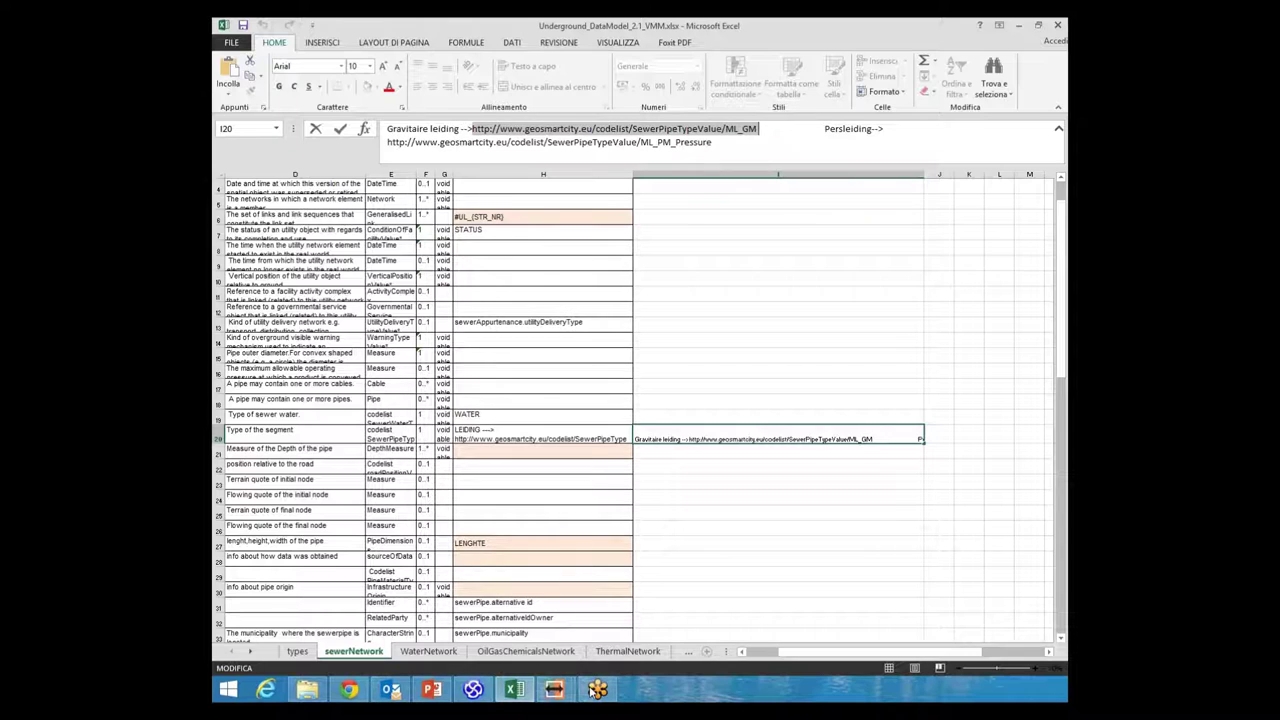
mouse_move(516, 697)
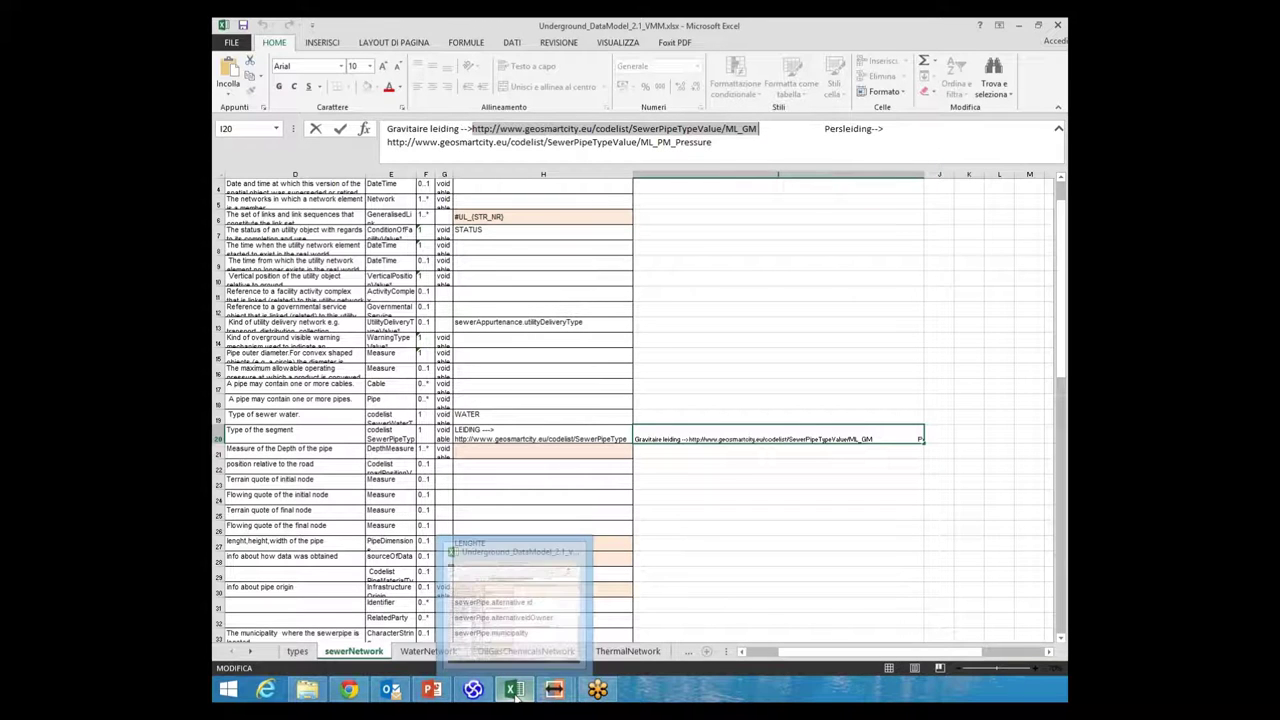
mouse_move(556, 690)
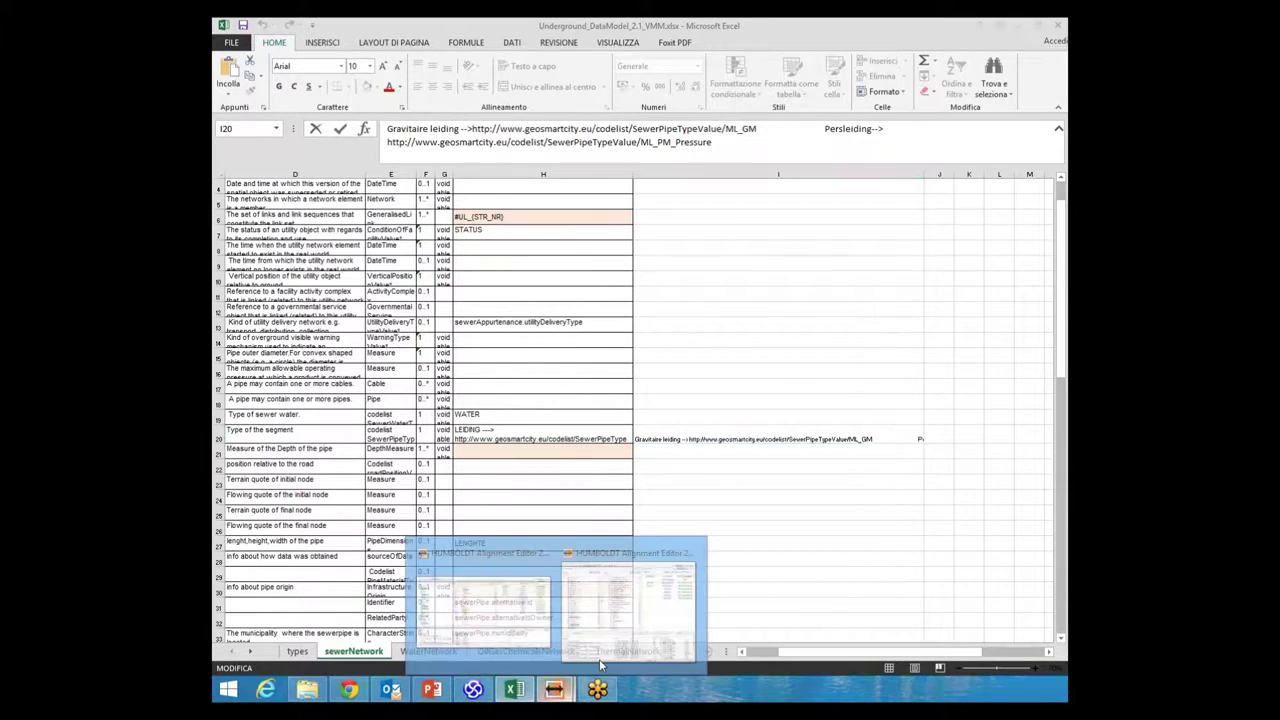
left_click(600, 665)
double_click(700, 300)
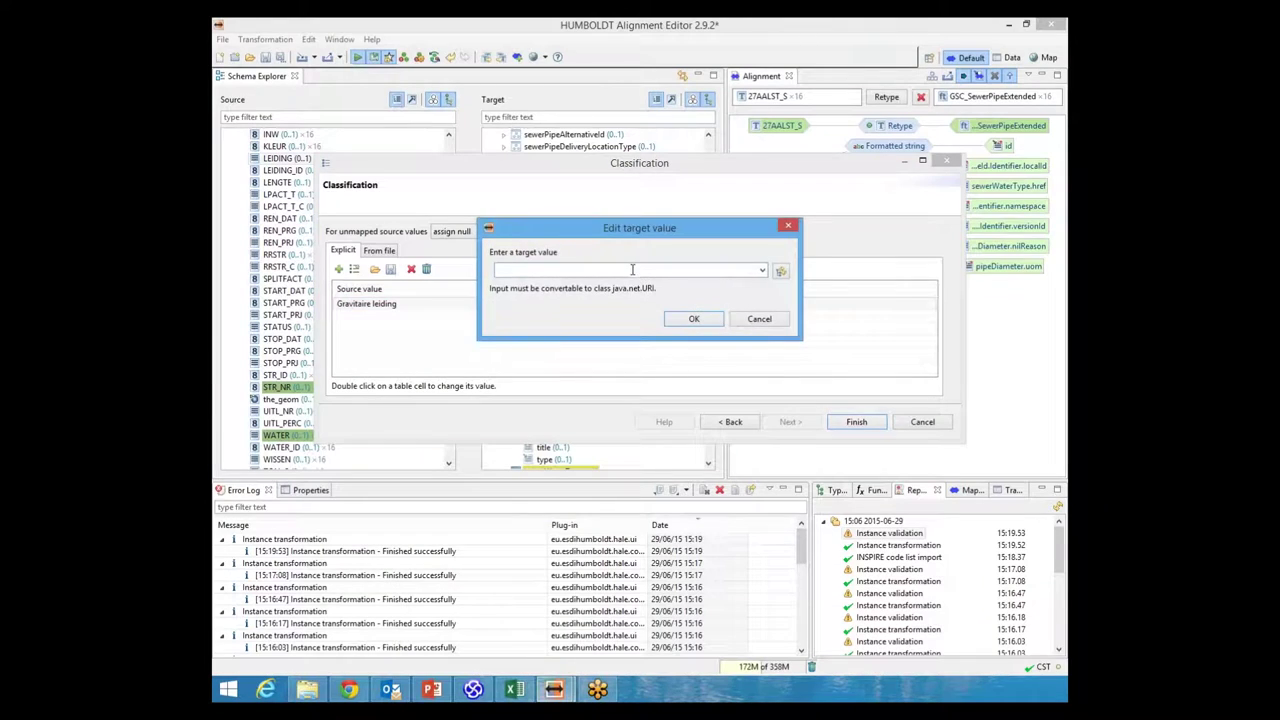
right_click(632, 269)
left_click(655, 326)
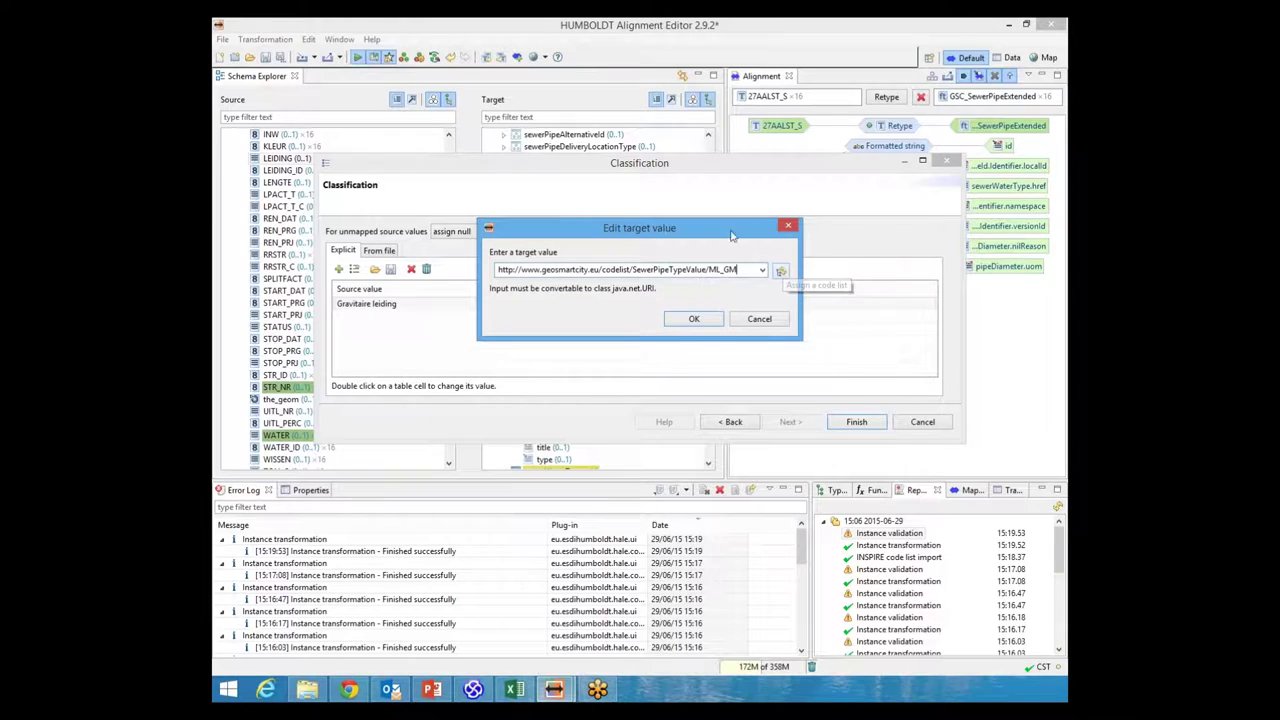
left_click(694, 318)
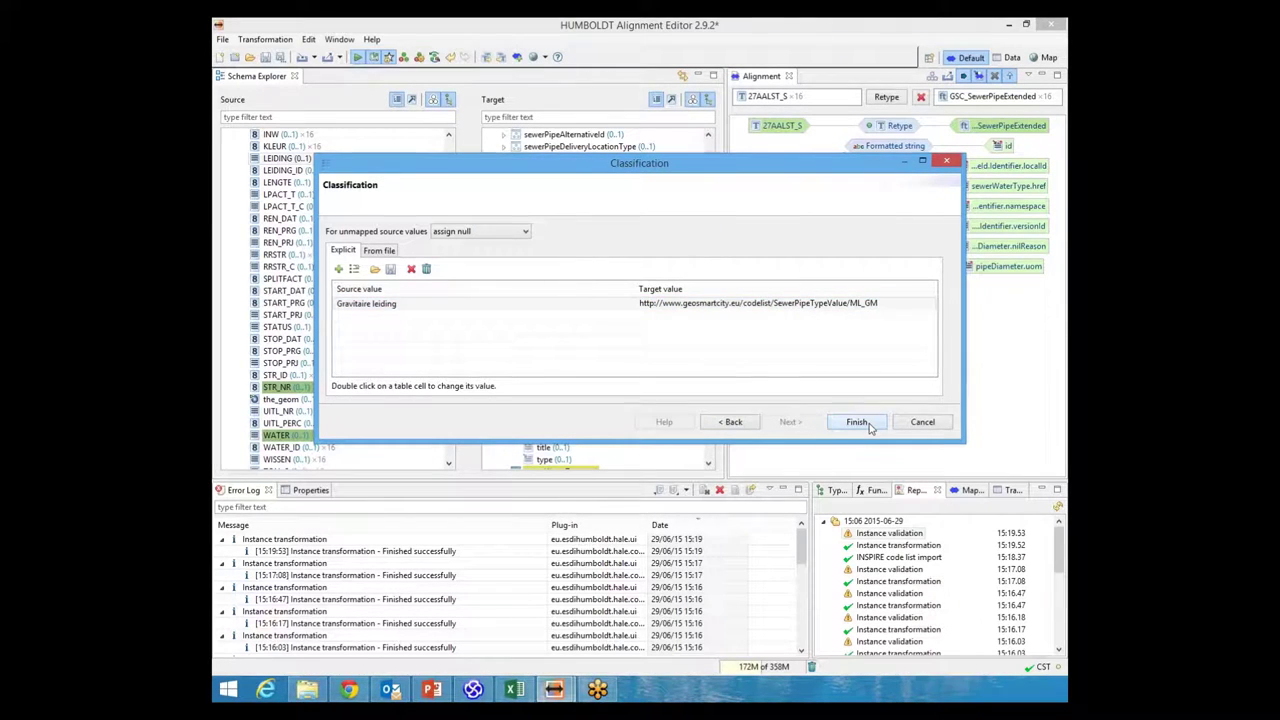
left_click(857, 422)
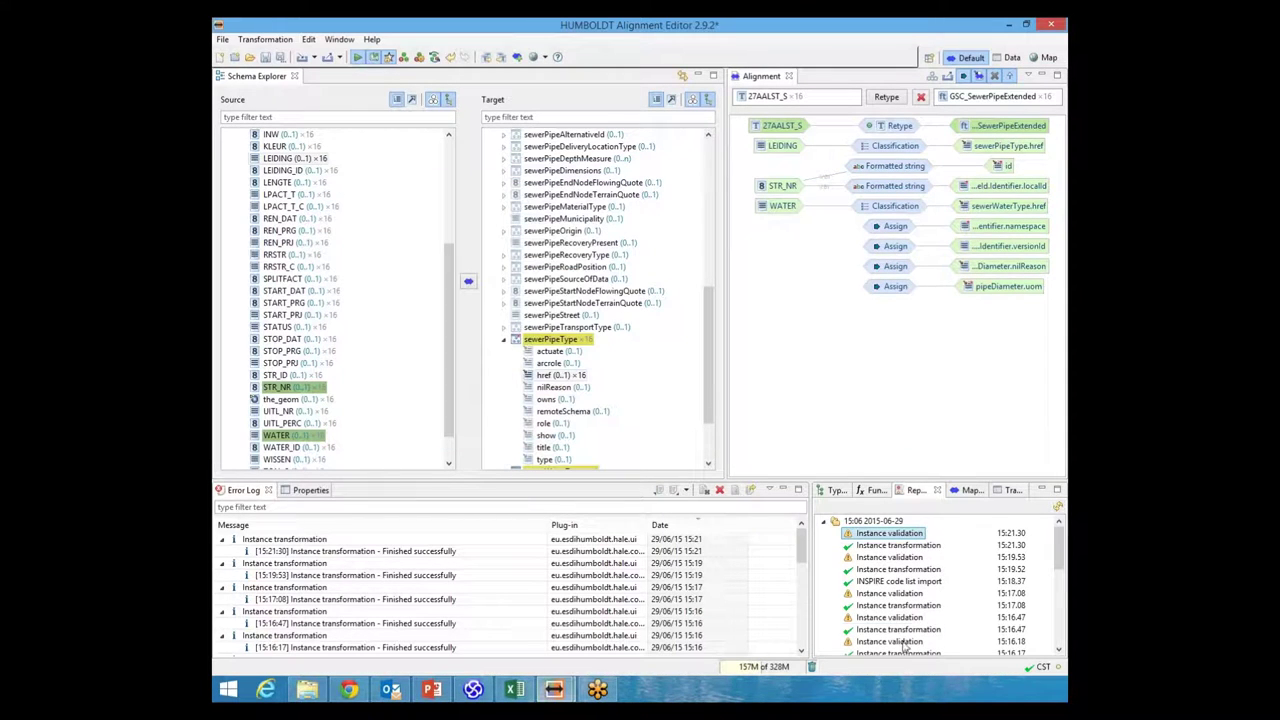
- Review the newest instance validation's warnings and examine the definition and child attributes of the target property link
double_click(862, 534)
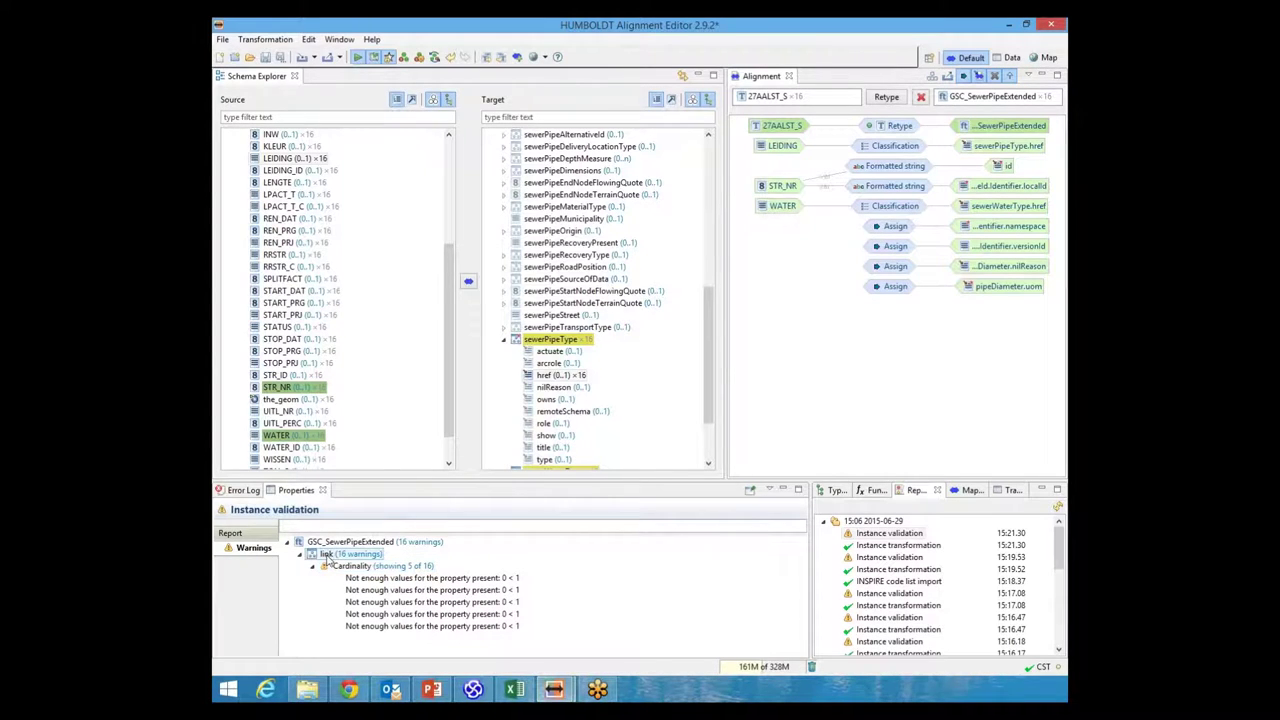
left_click_drag(711, 397, 714, 177)
left_click(516, 303)
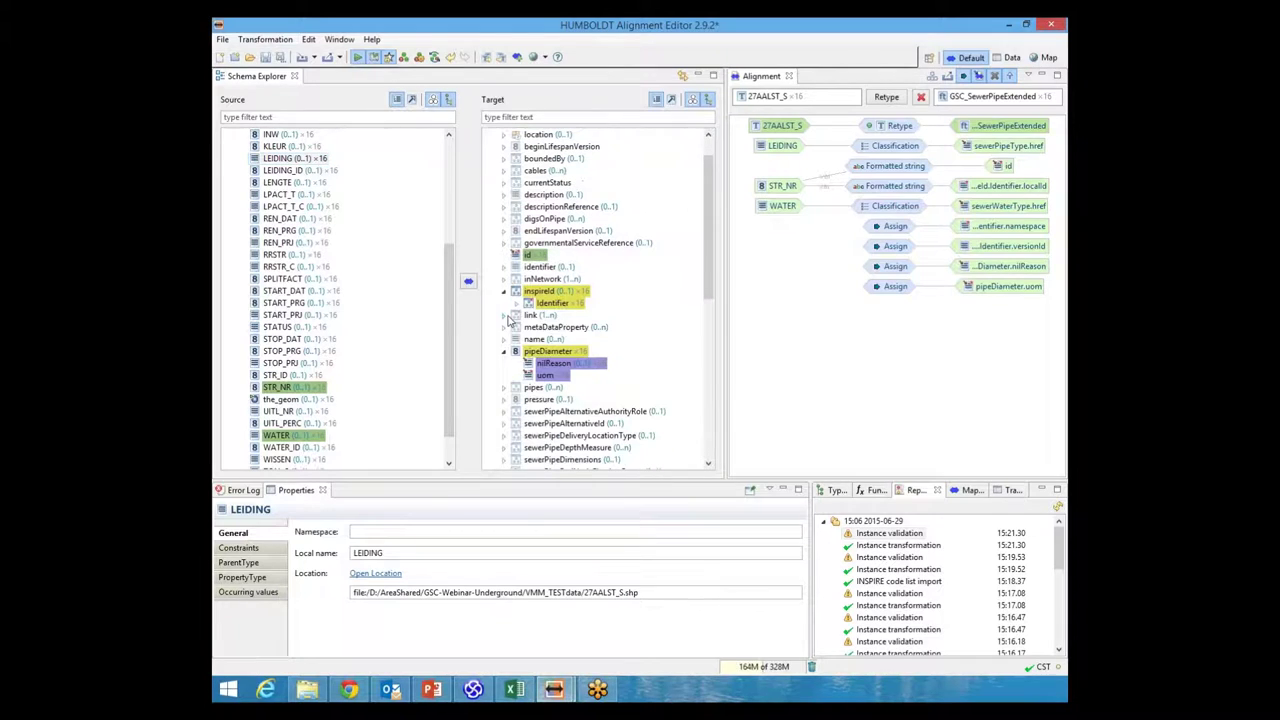
left_click(504, 315)
left_click(530, 315)
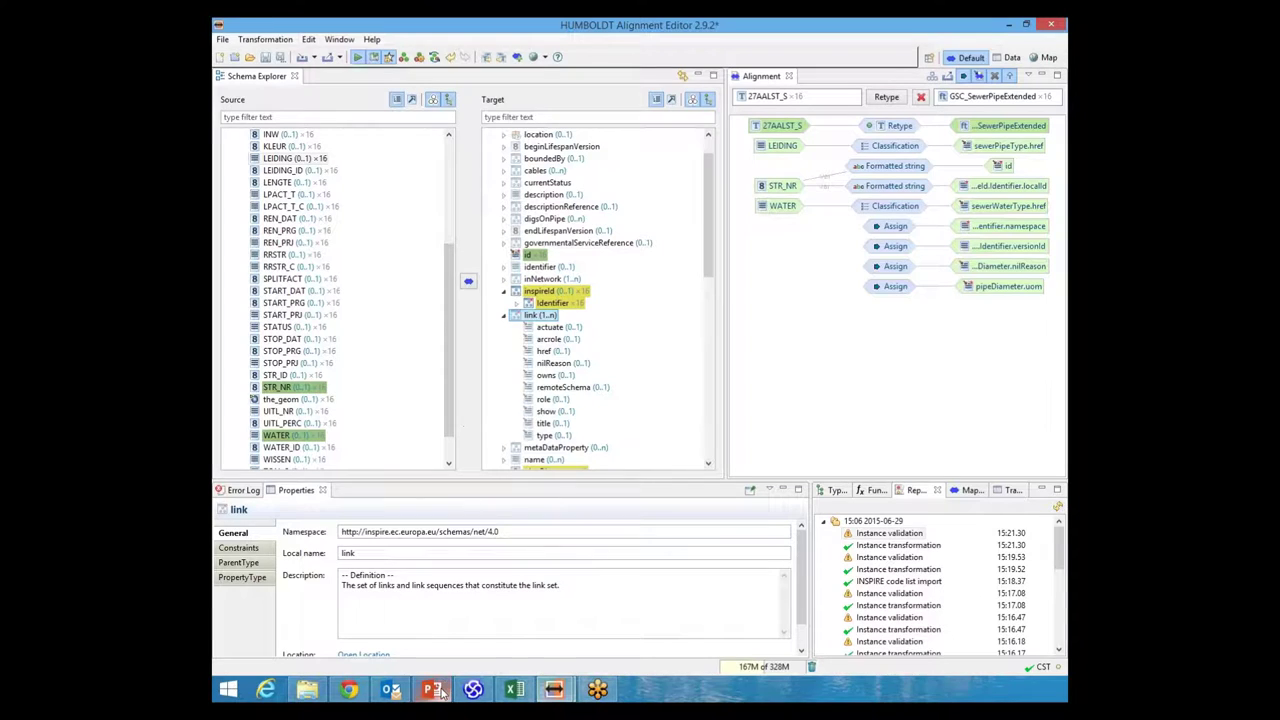
- Switch to the PowerPoint presentation and examine the network model diagram on slide 28
mouse_move(440, 693)
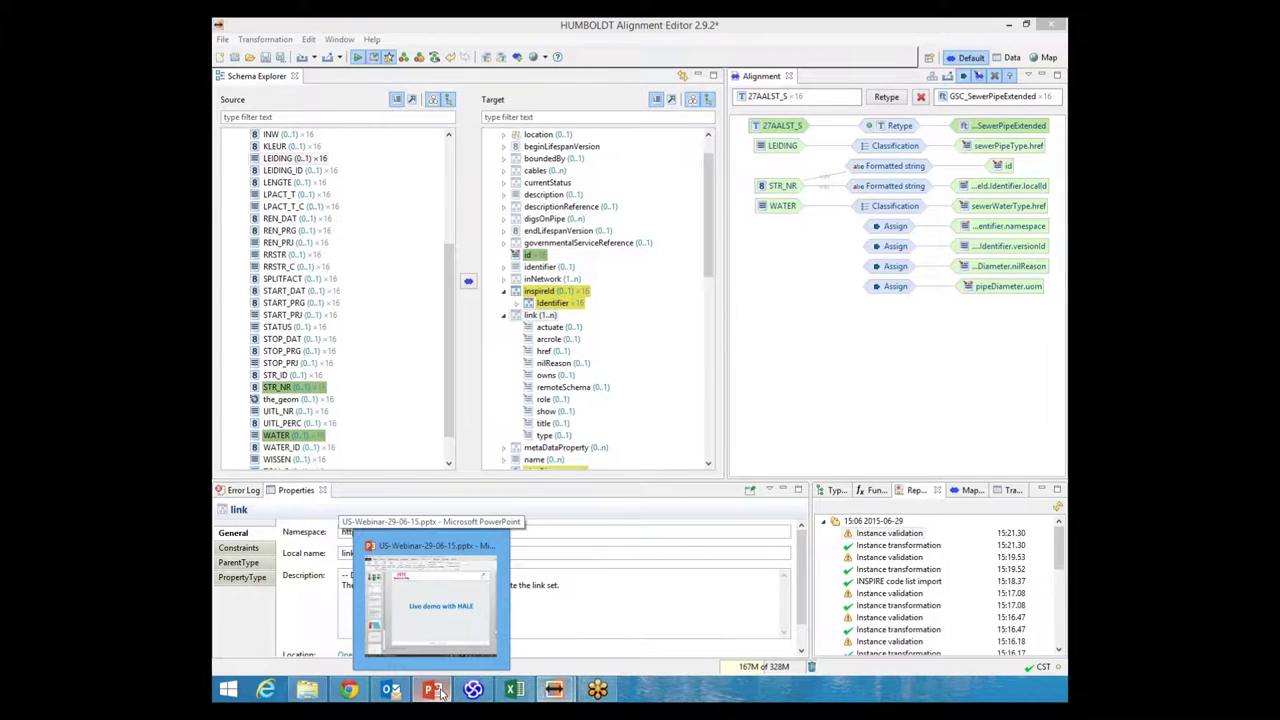
left_click(440, 693)
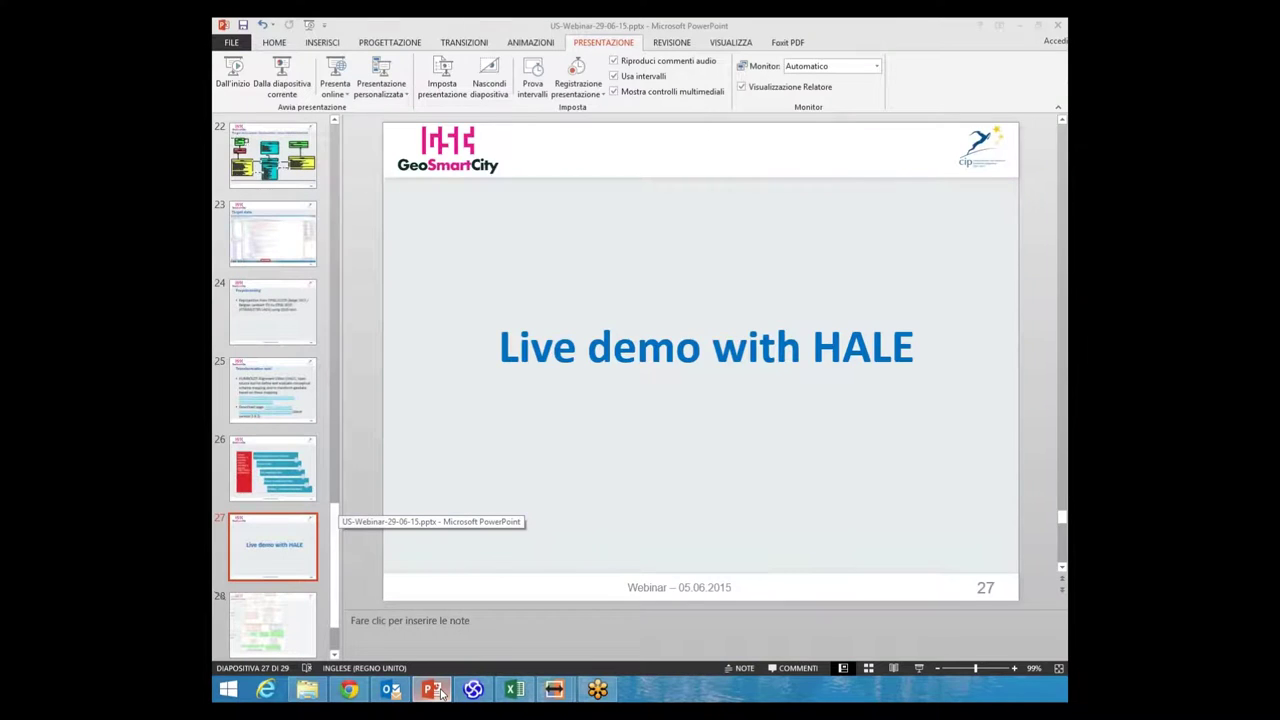
left_click(276, 636)
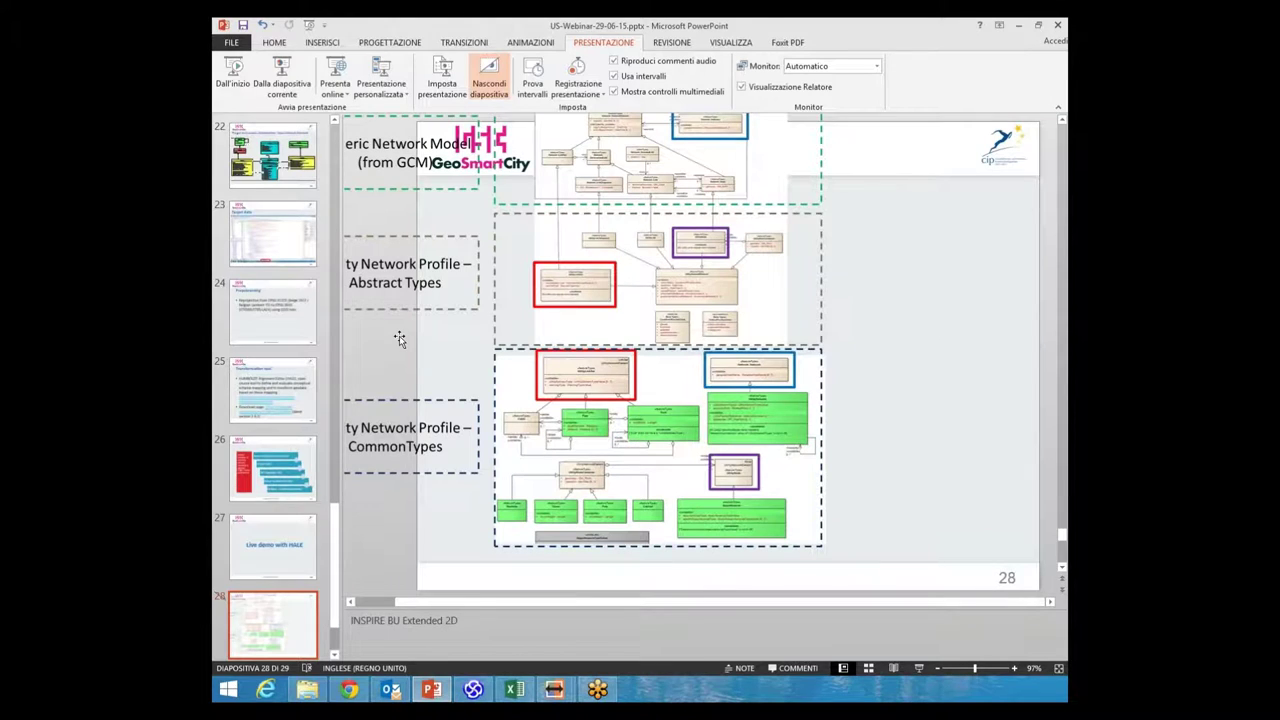
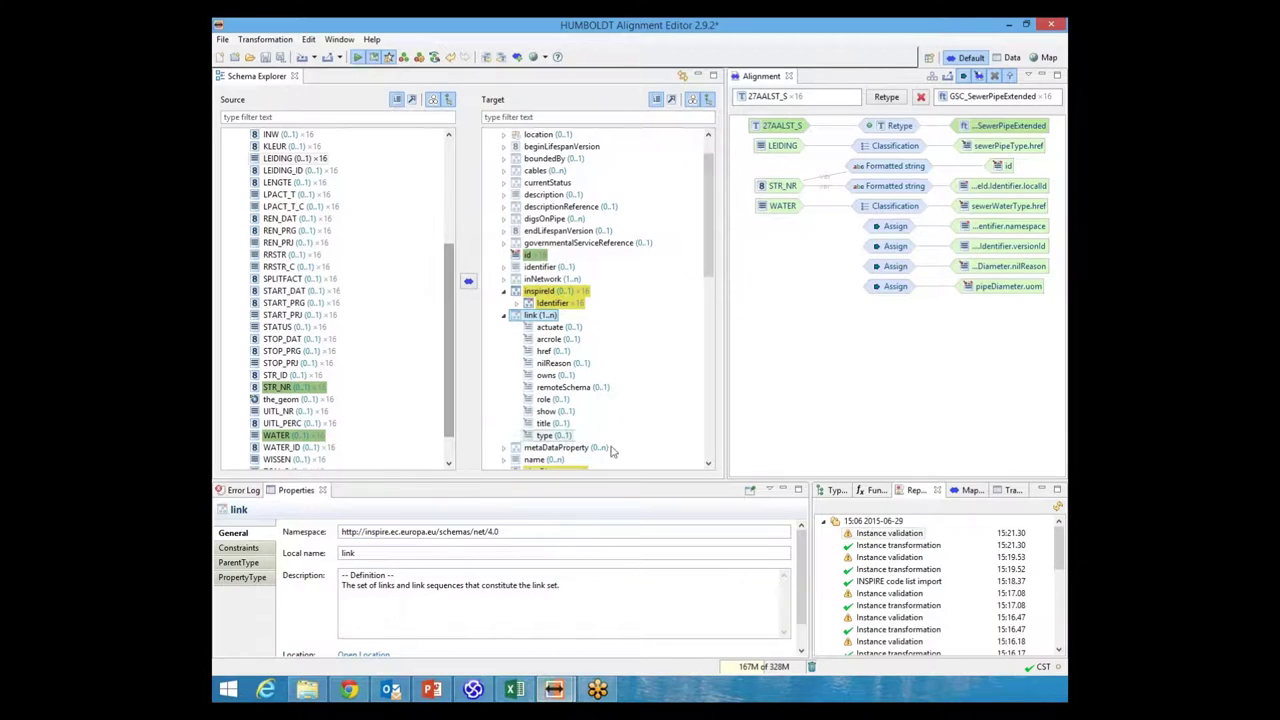
- Collapse the link property and the GSC_SewerPipeExtended type in the target schema
scroll(709, 224, "up", 1)
scroll(709, 224, "up", 1)
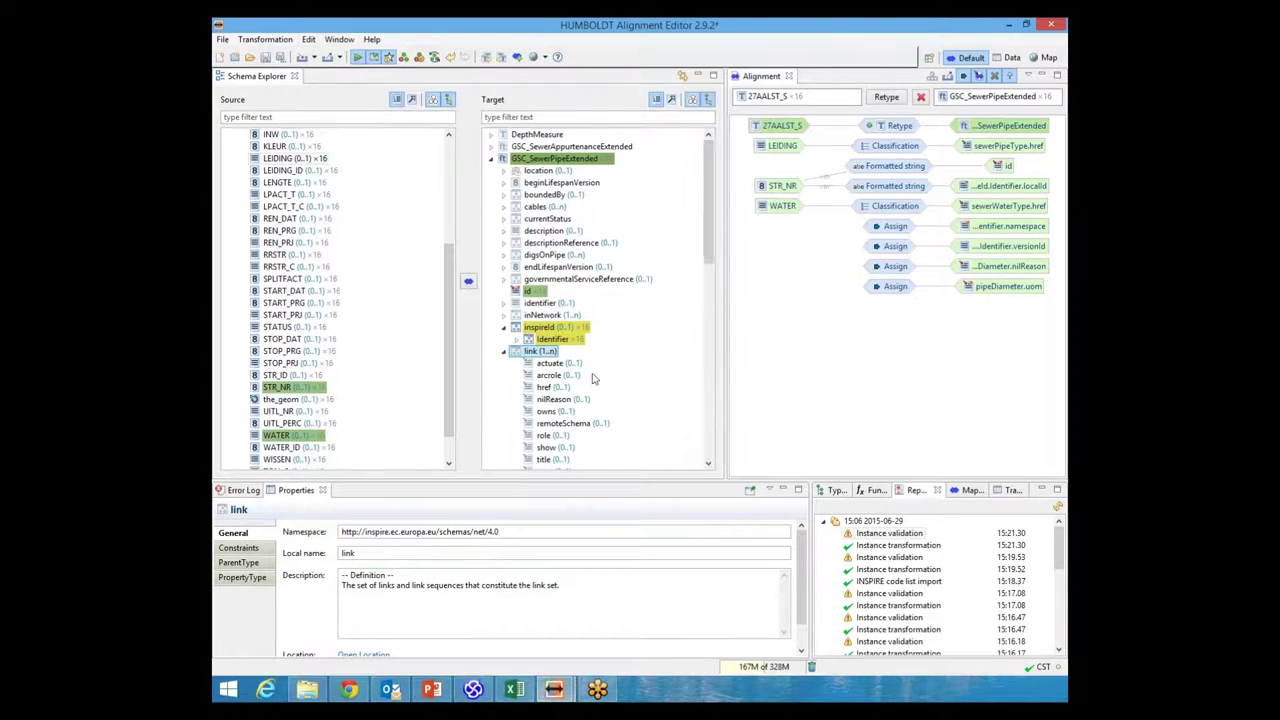
left_click(505, 353)
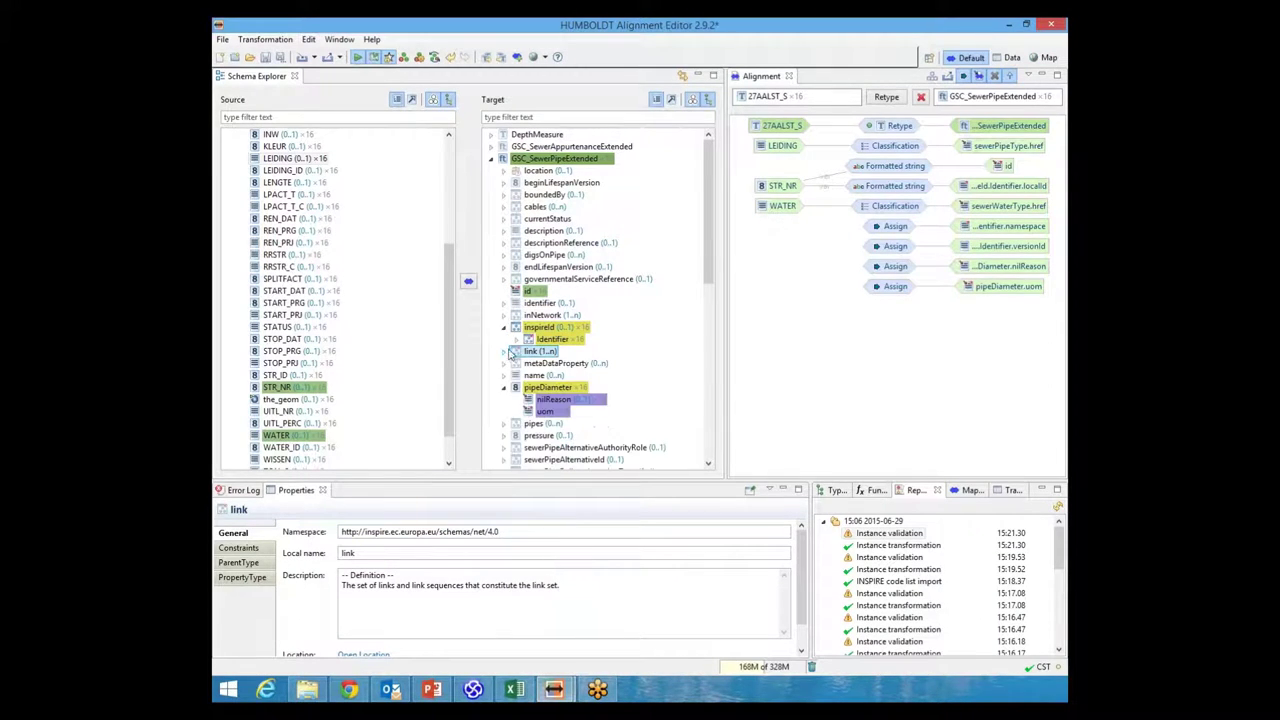
left_click(502, 159)
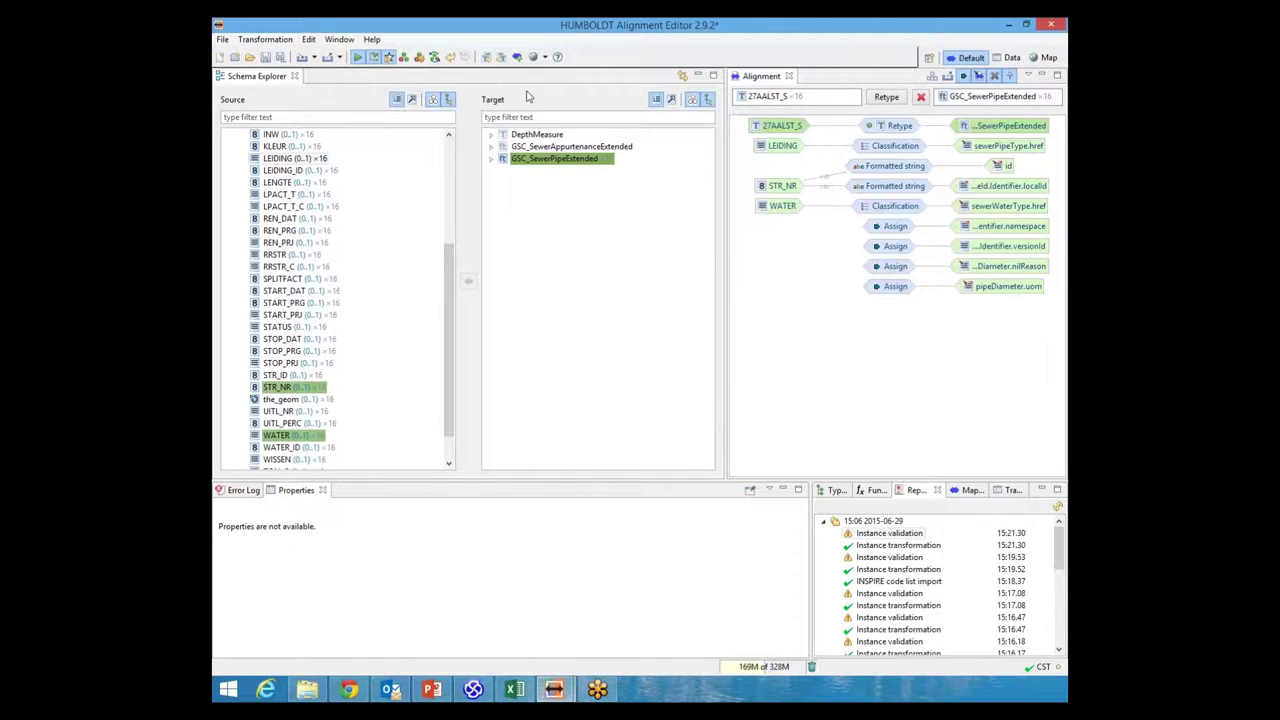
left_click(558, 163)
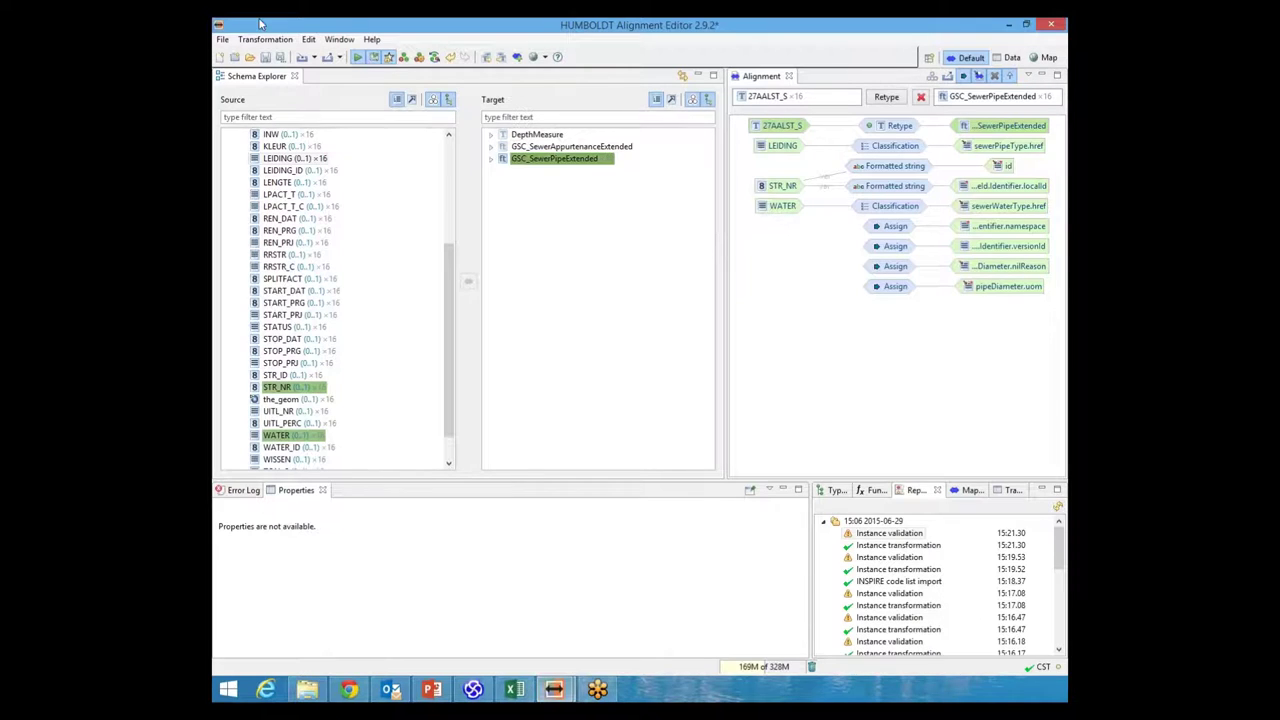
- Add UtilityLink from the us-net-common/4.0 schema to the mapping relevant target types, filtering the types by Utility
left_click(308, 40)
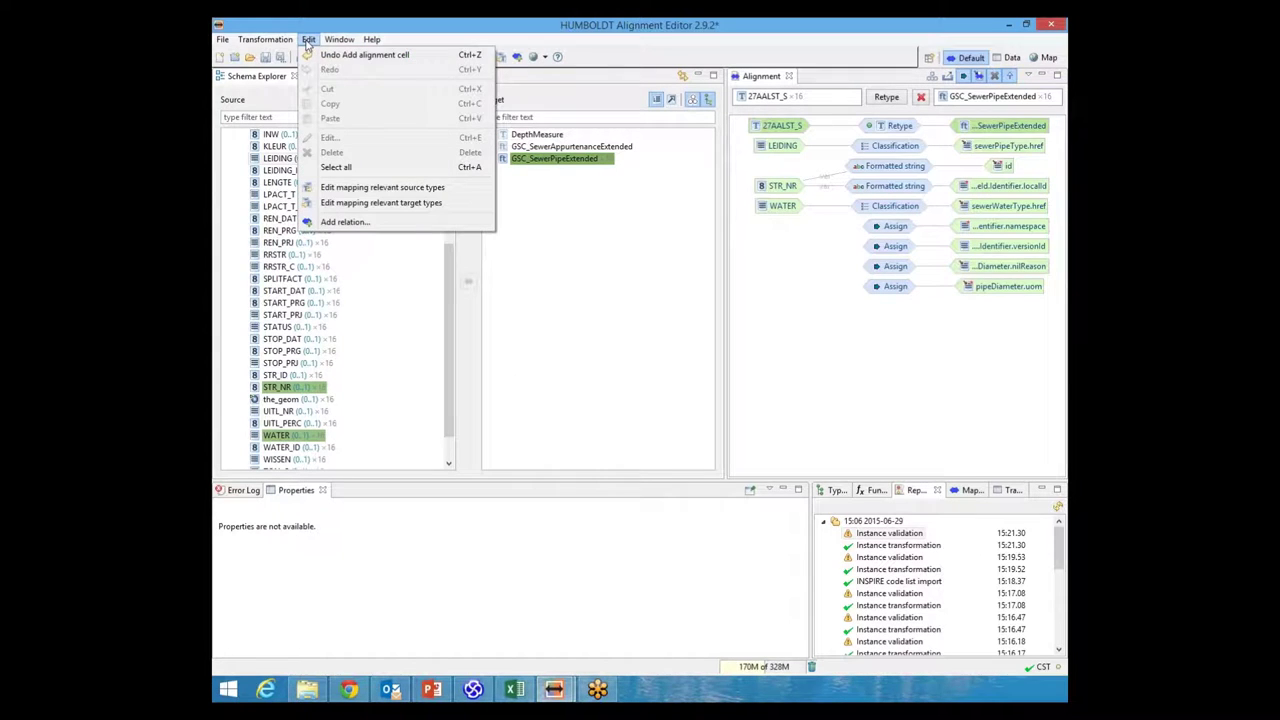
left_click(350, 203)
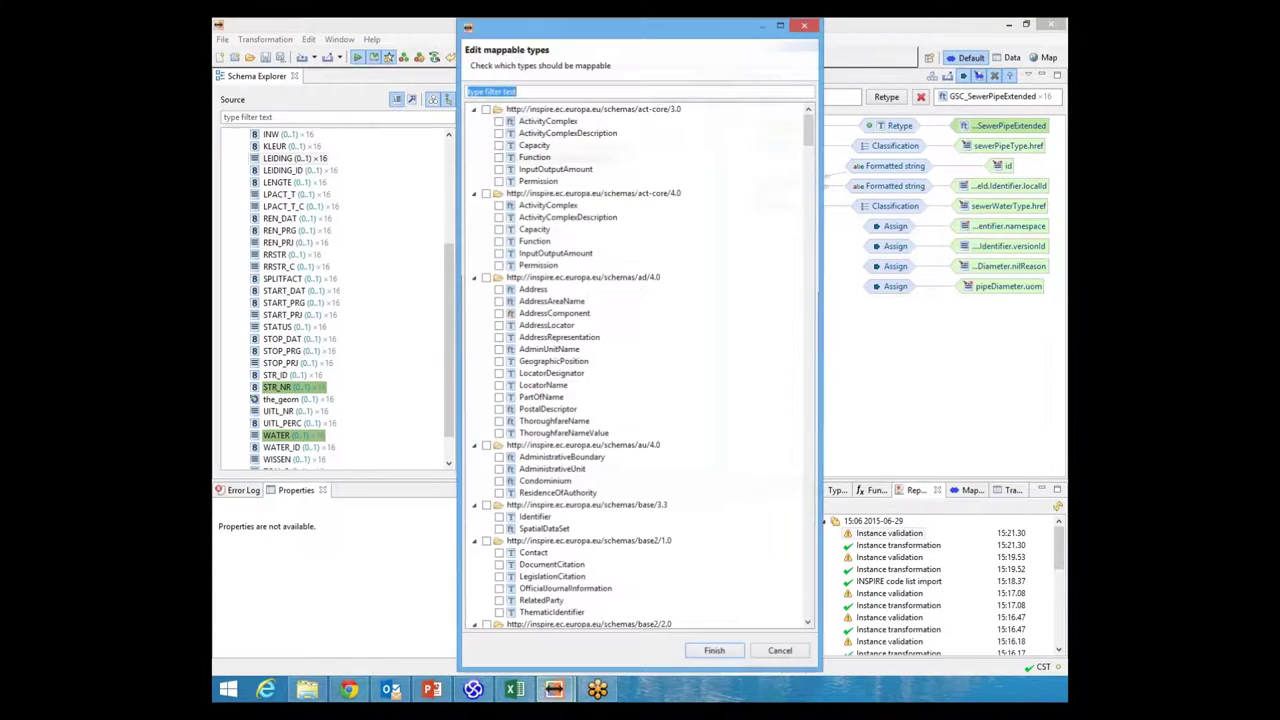
type("U")
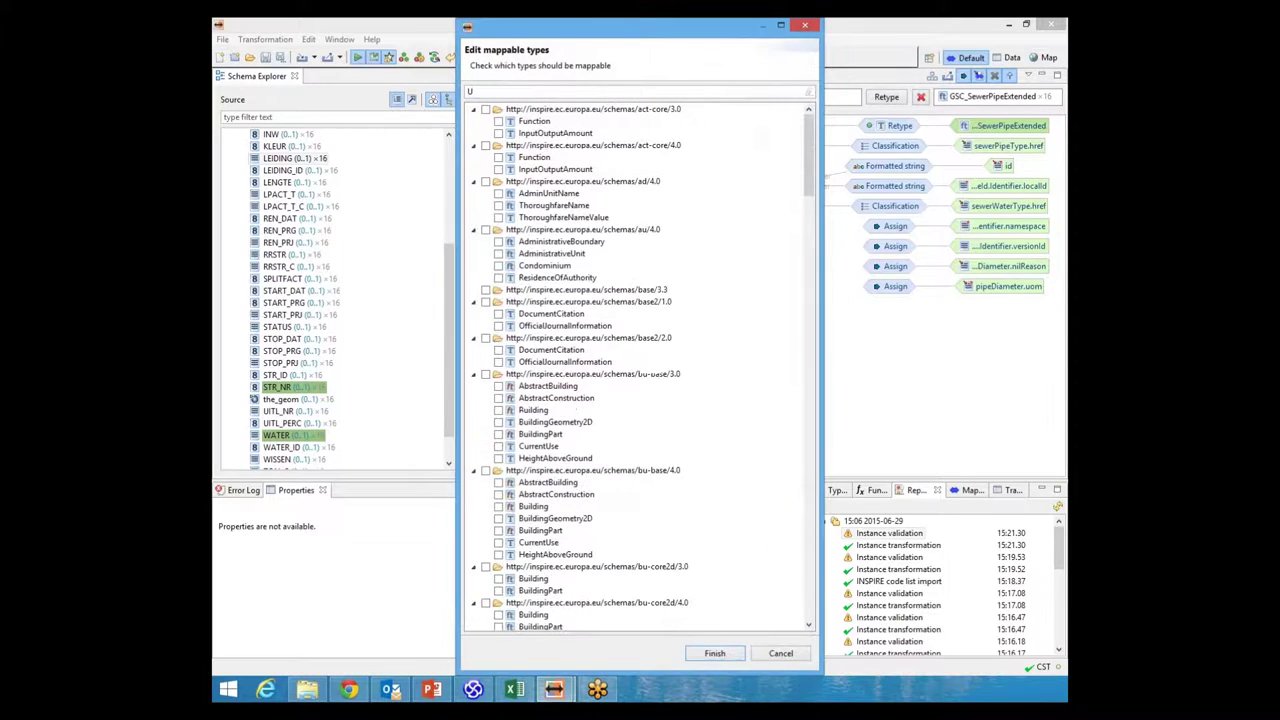
type("tility")
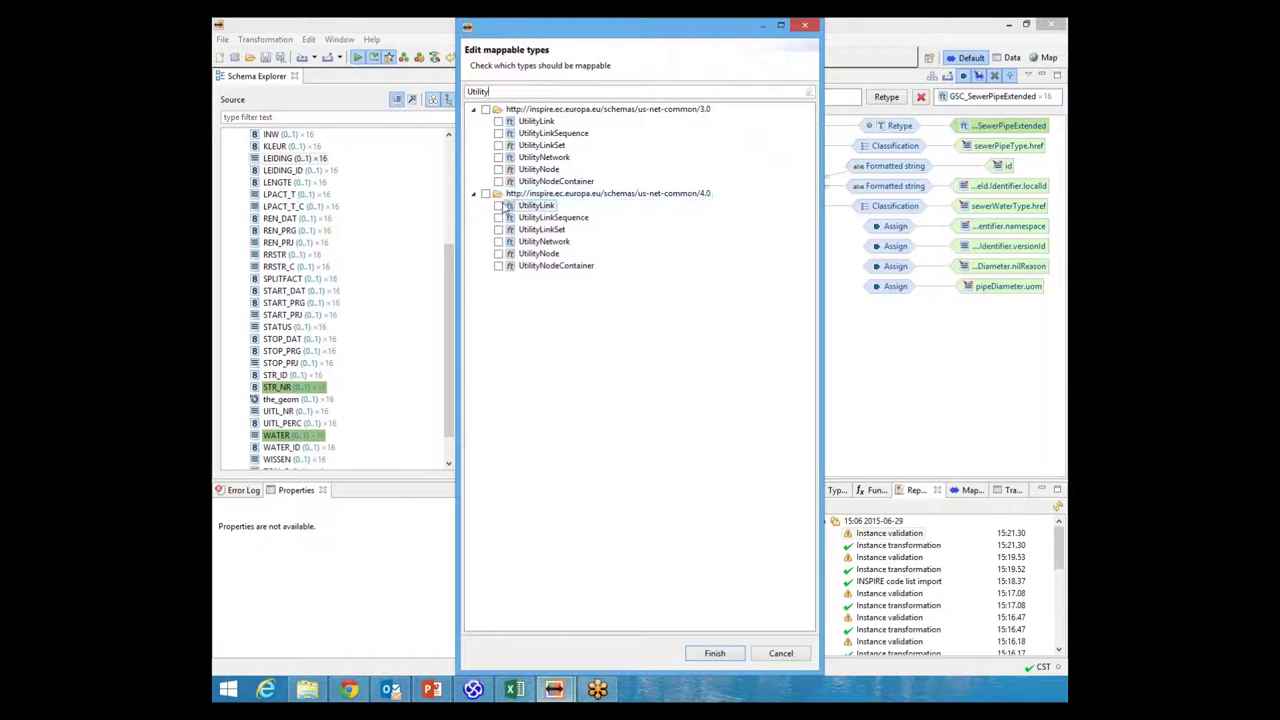
left_click(498, 205)
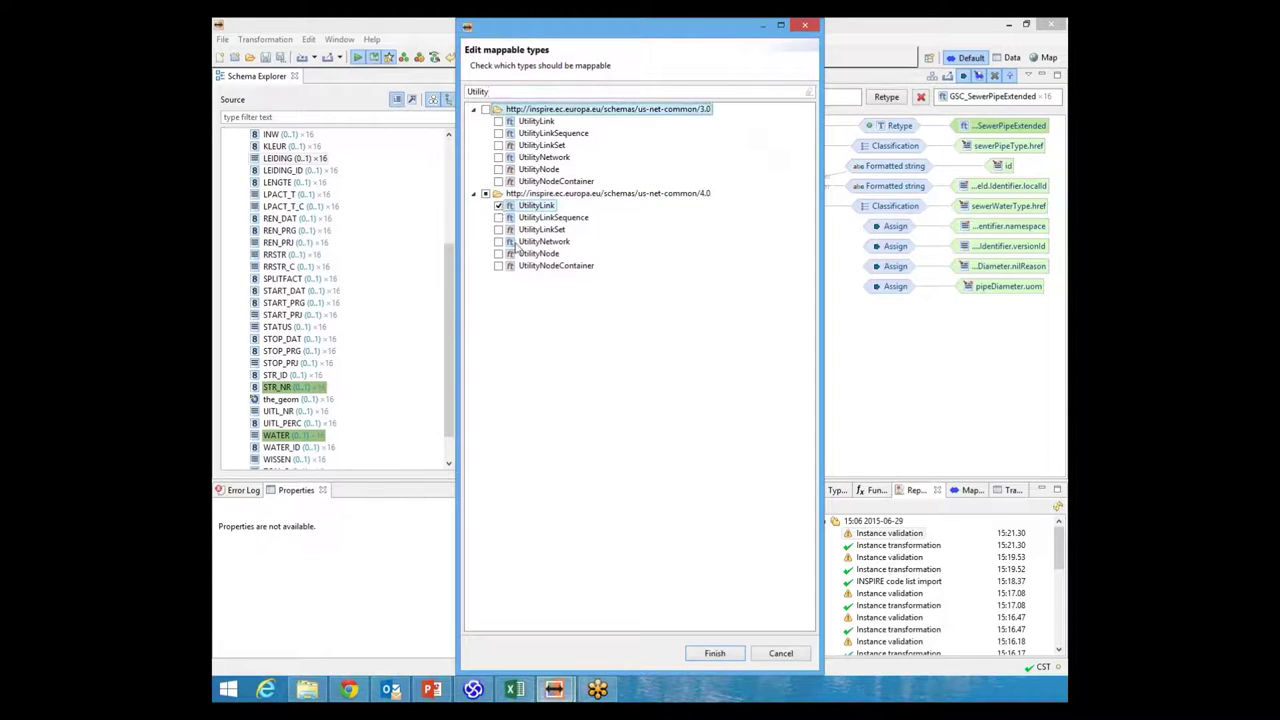
left_click(716, 653)
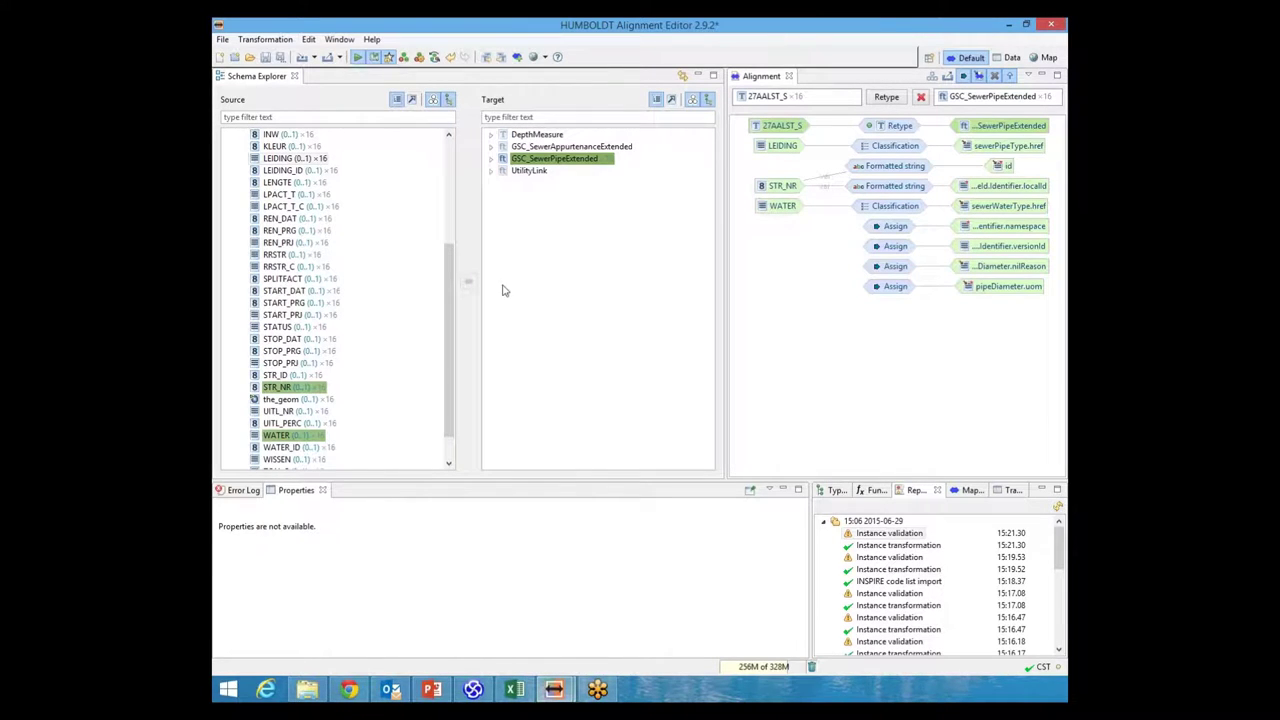
- Create a Retype relation from the source type 27AALST_S to the target type UtilityLink
left_click(516, 174)
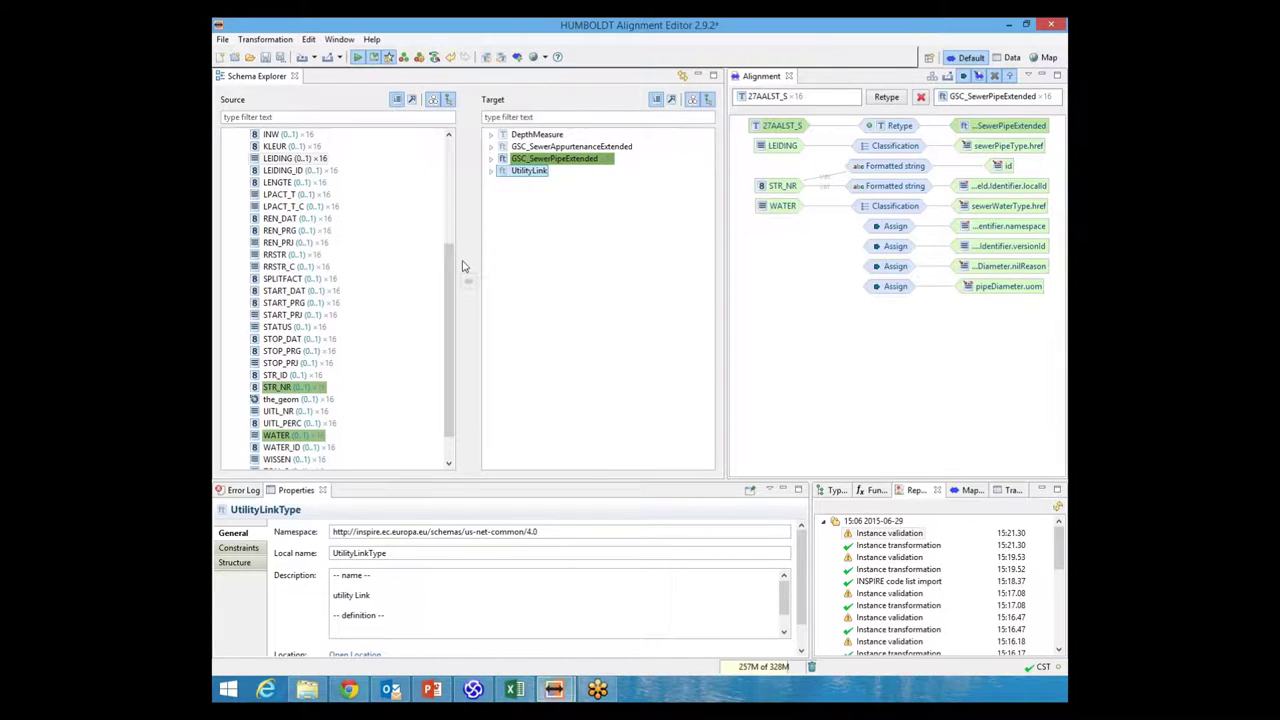
left_click_drag(448, 277, 448, 148)
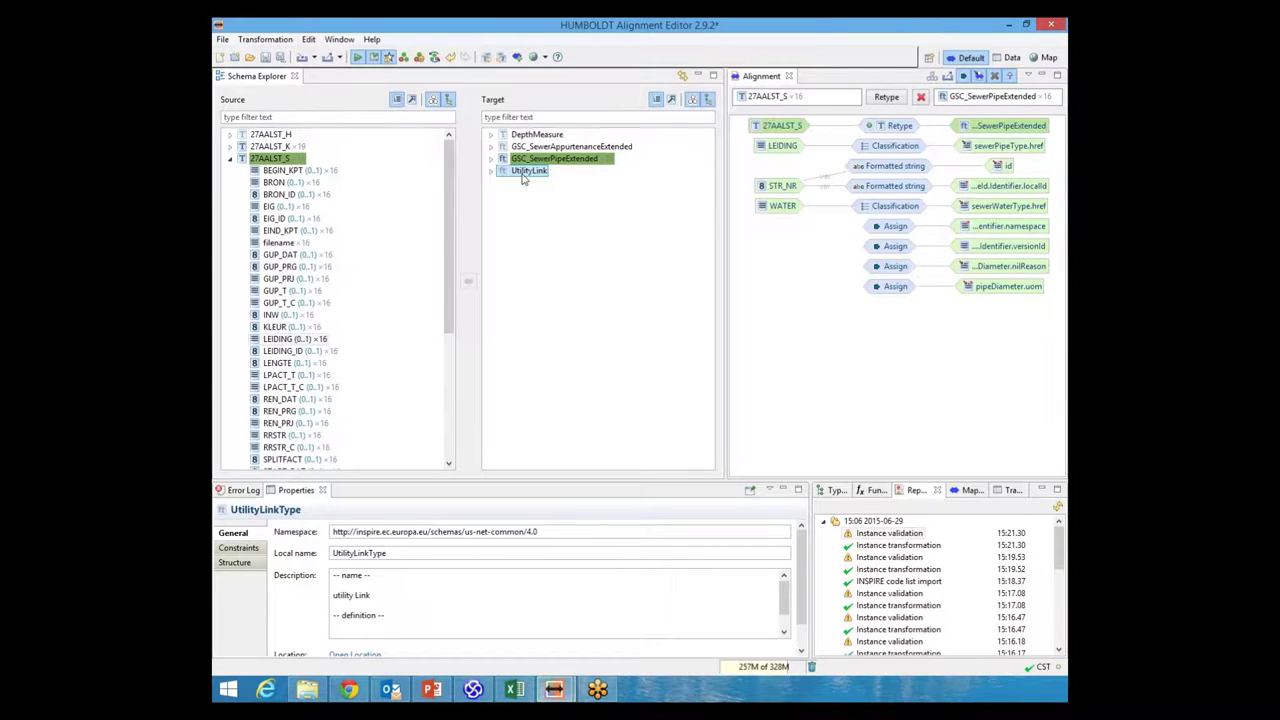
left_click(278, 162)
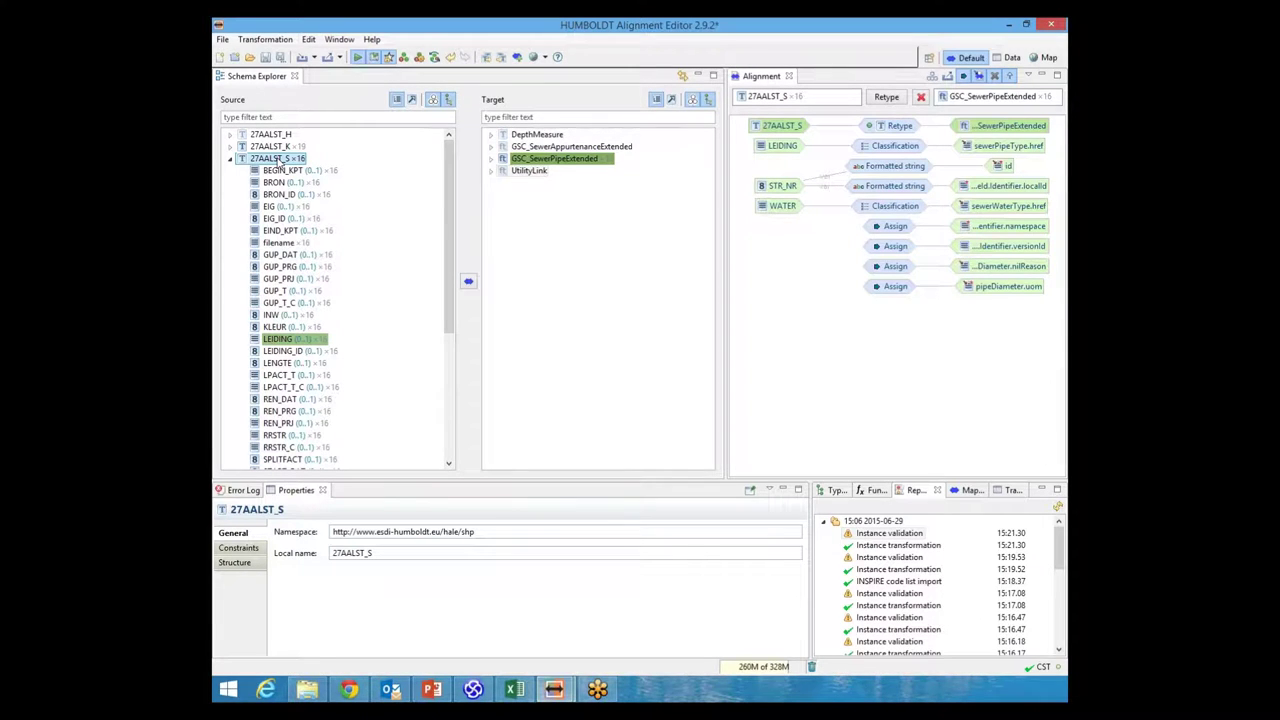
left_click(518, 172)
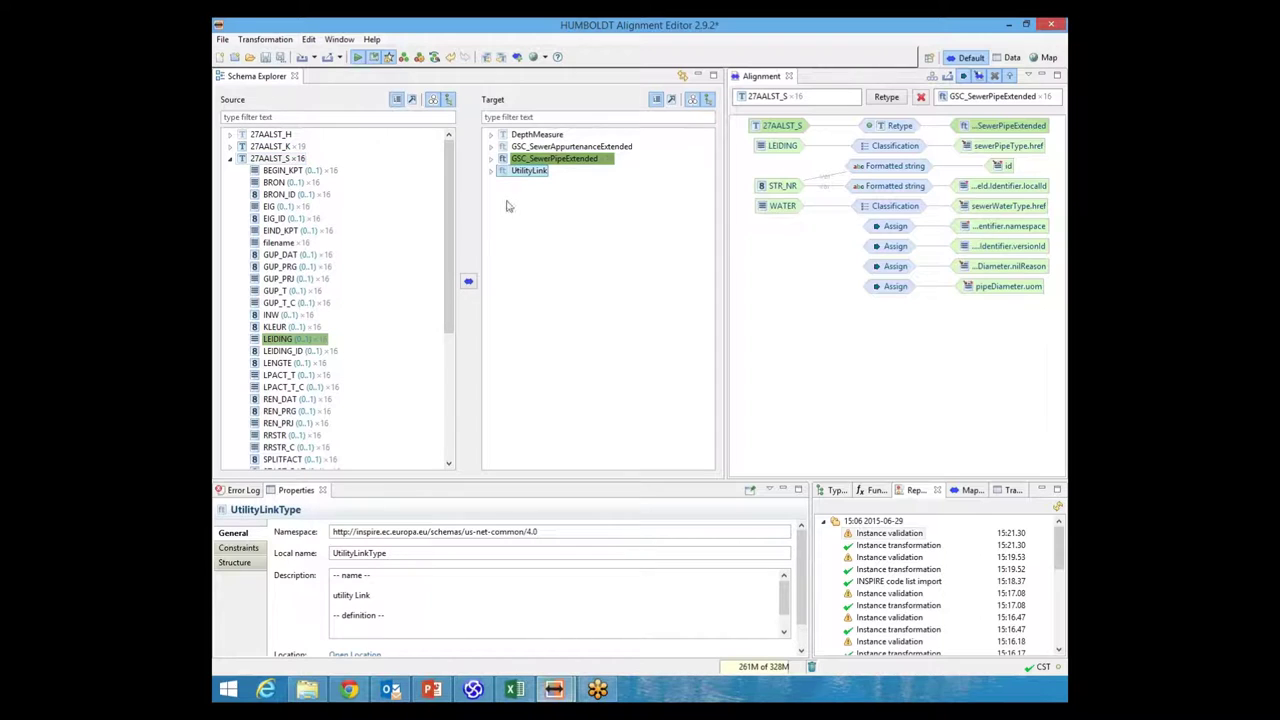
left_click(469, 283)
left_click(505, 321)
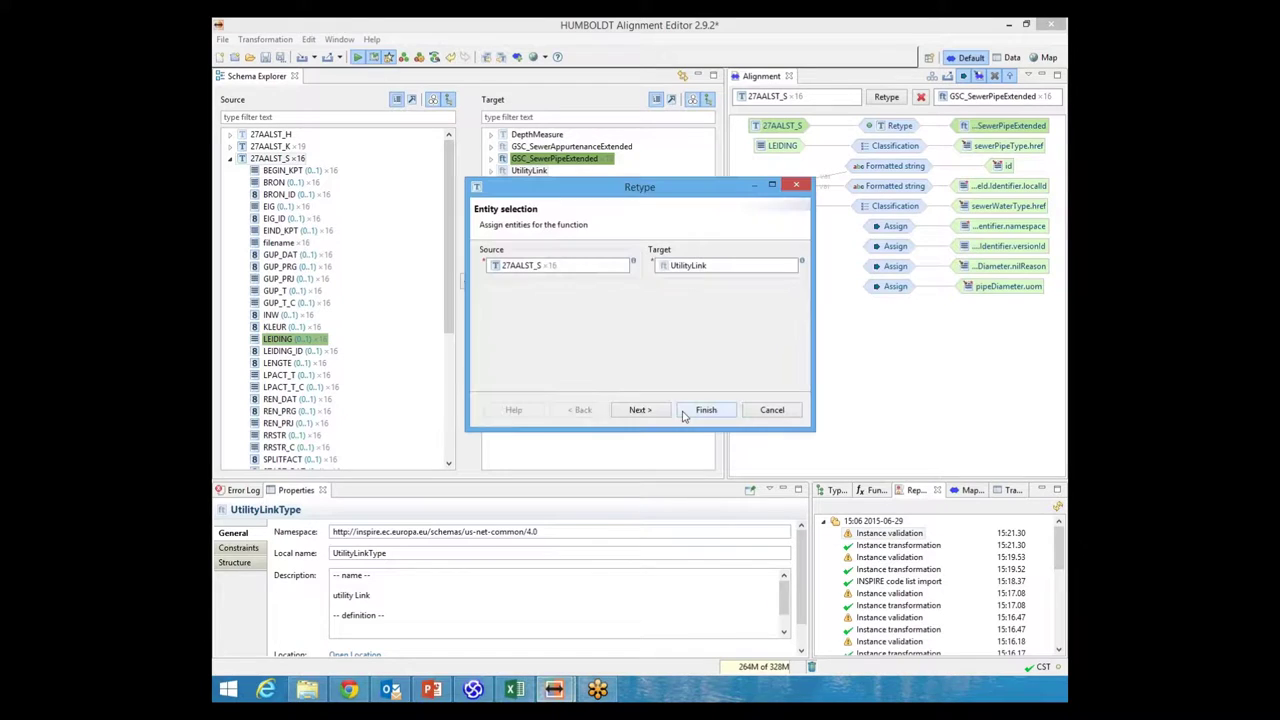
left_click(684, 414)
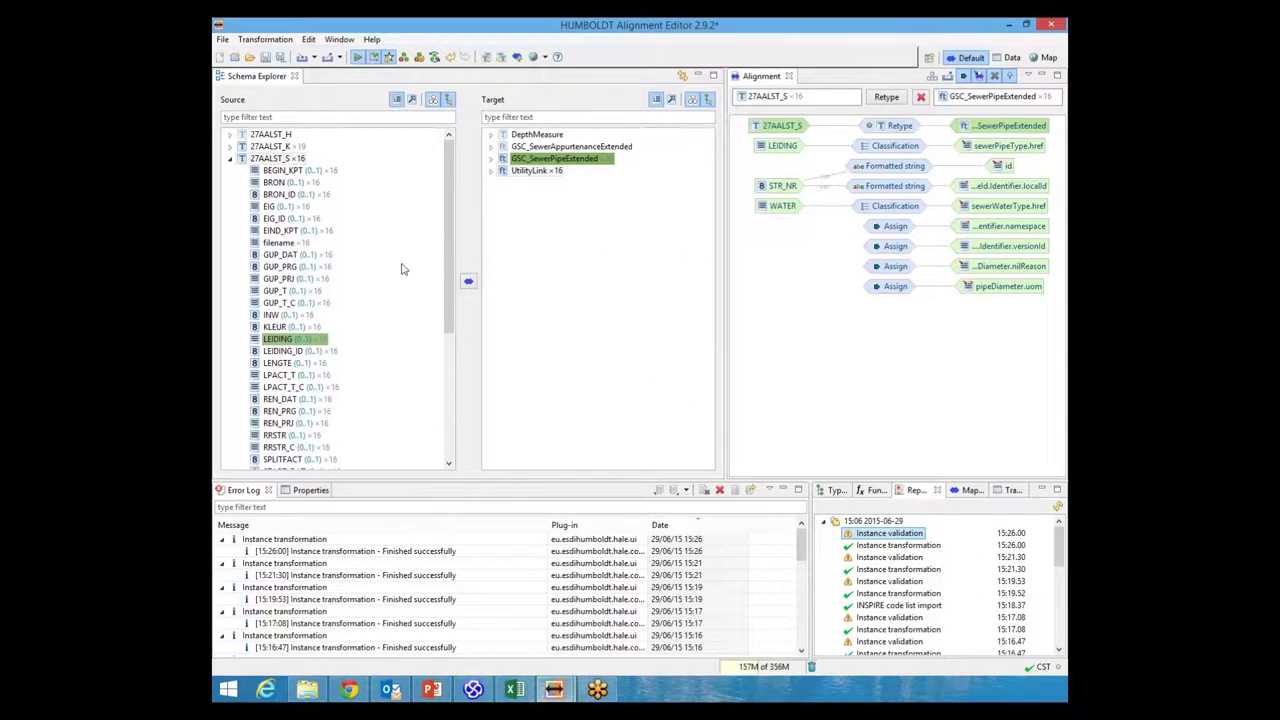
- Examine the UtilityLink warnings in the newest instance validation report, down to the id attribute
double_click(858, 536)
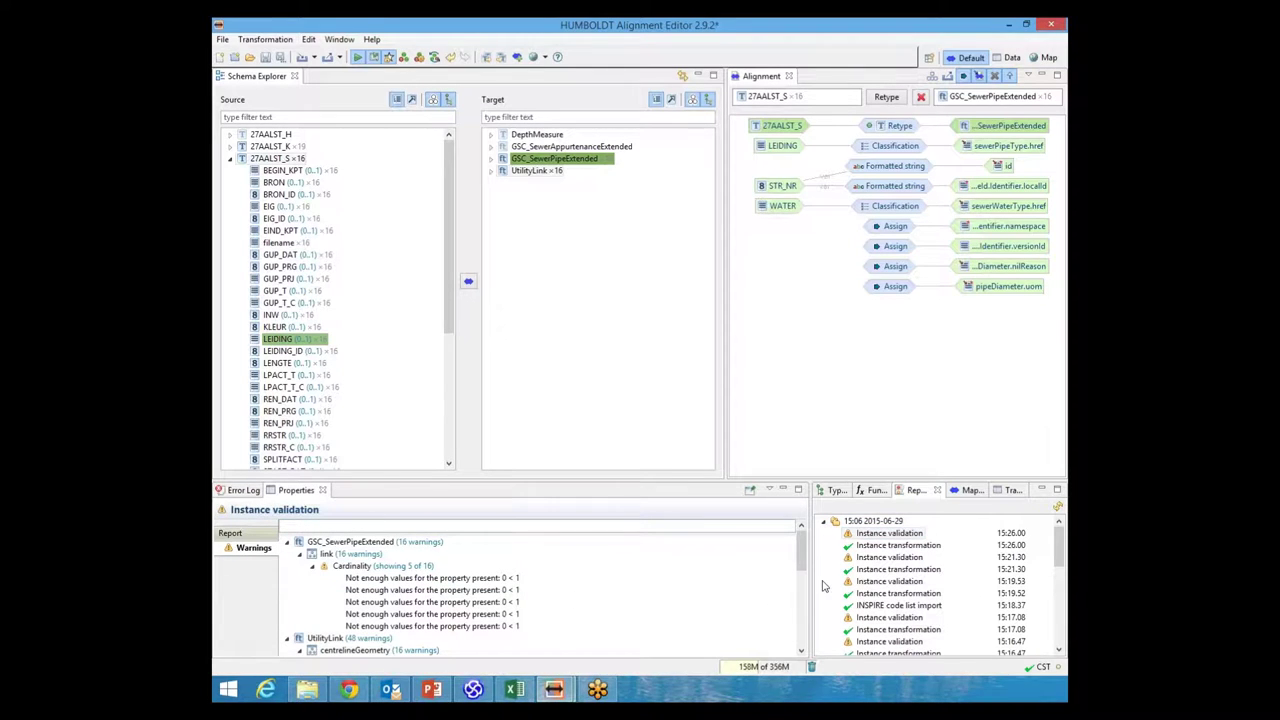
mouse_move(800, 568)
left_mouse_down()
mouse_move(800, 617)
mouse_move(808, 583)
left_mouse_up()
scroll(420, 590, "down", 3)
left_click(322, 580)
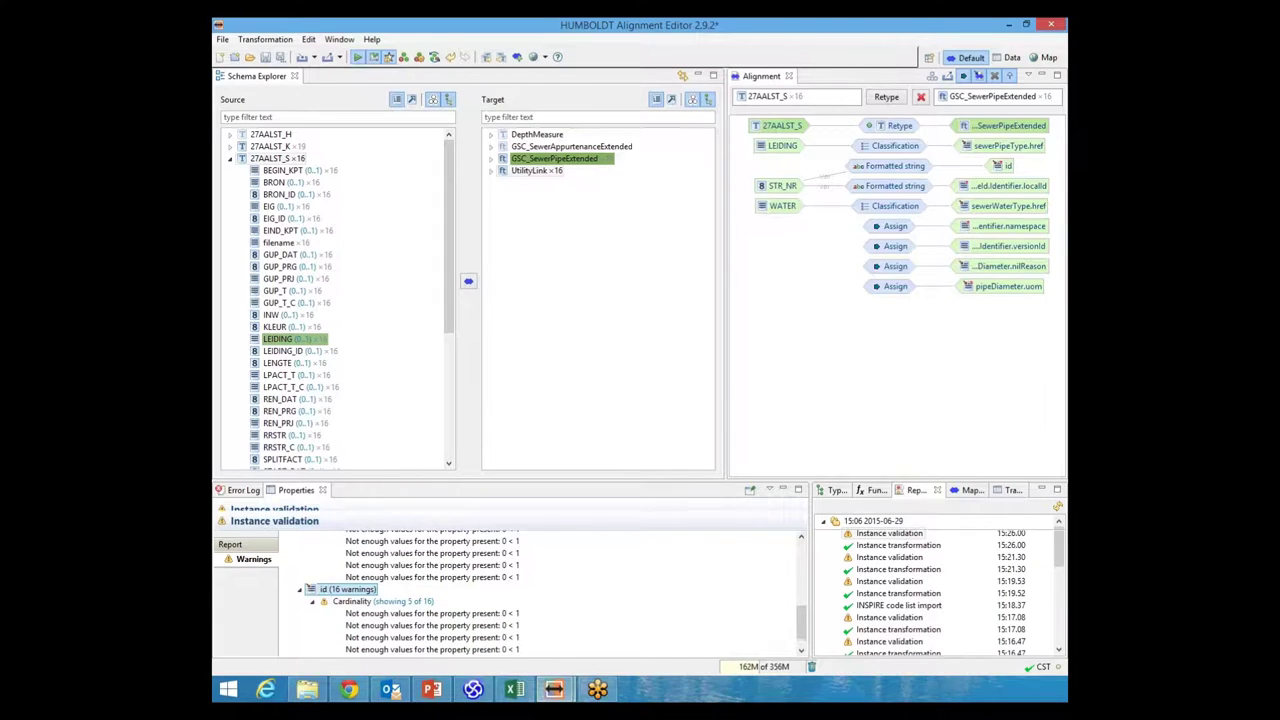
- Map the source attribute STR_NR to UtilityLink's id with a Formatted string relation using the pattern UL_{STR_NR}
double_click(527, 171)
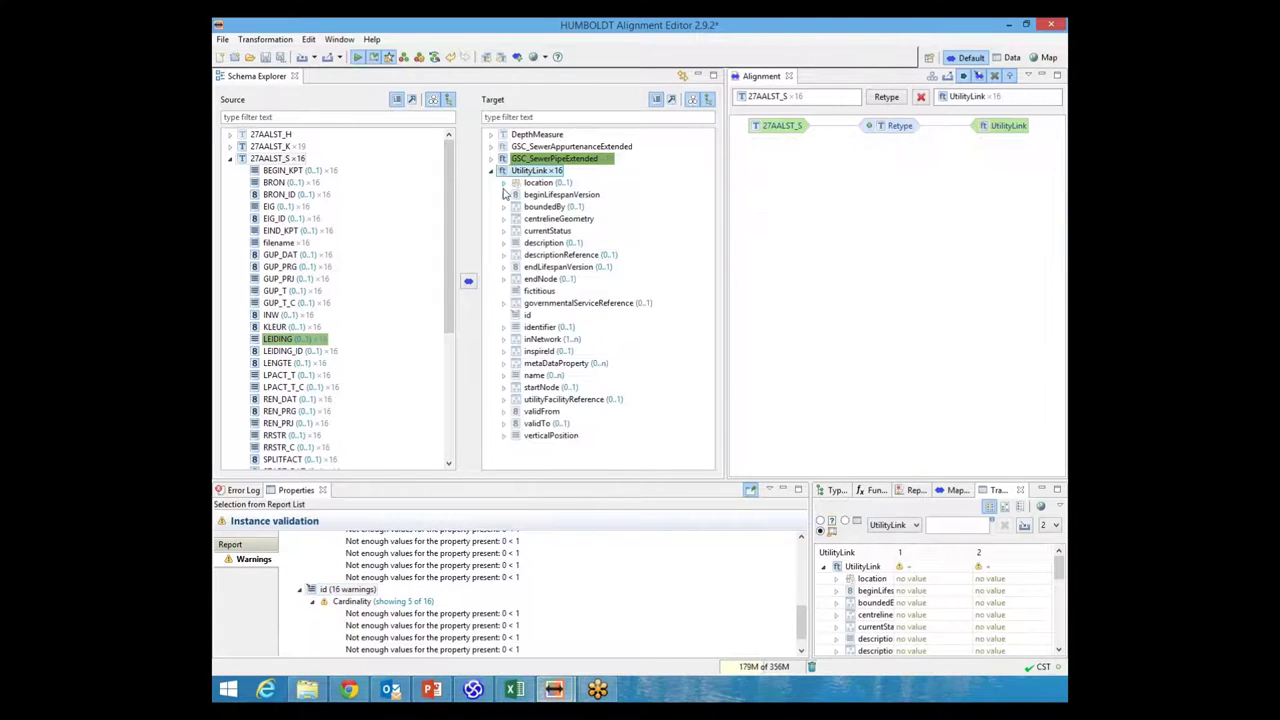
left_click(527, 315)
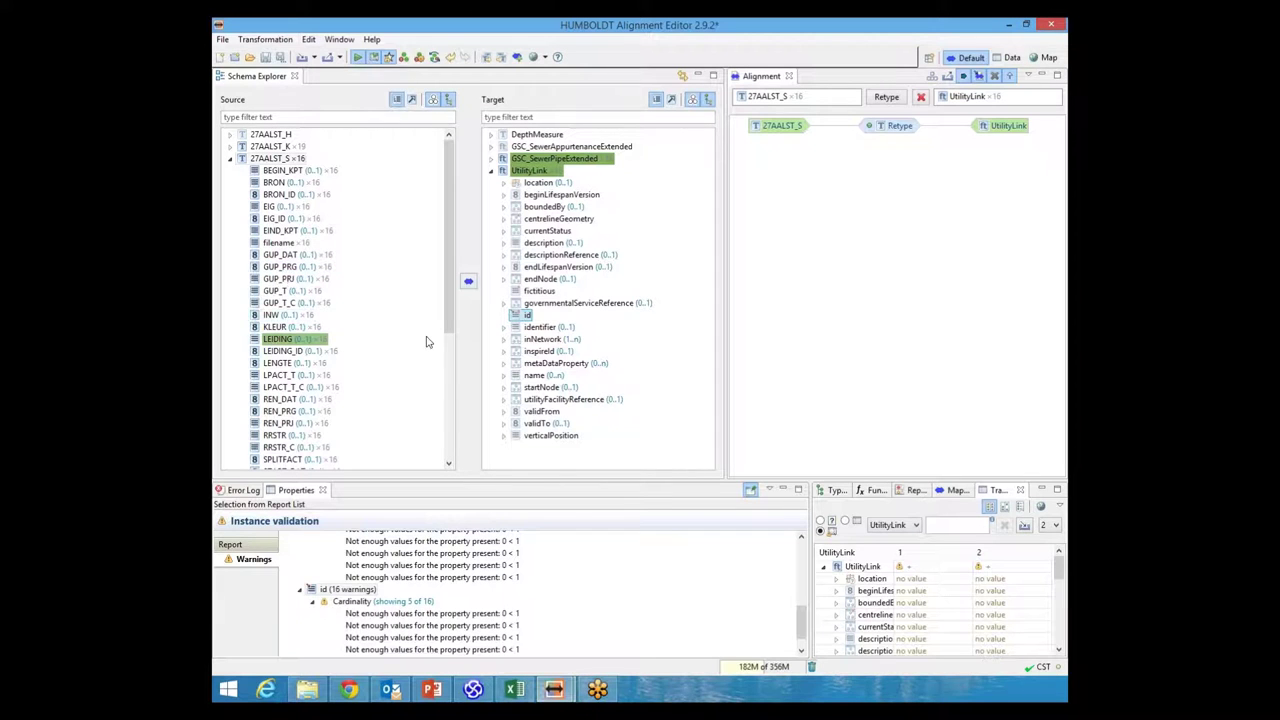
left_click(472, 286)
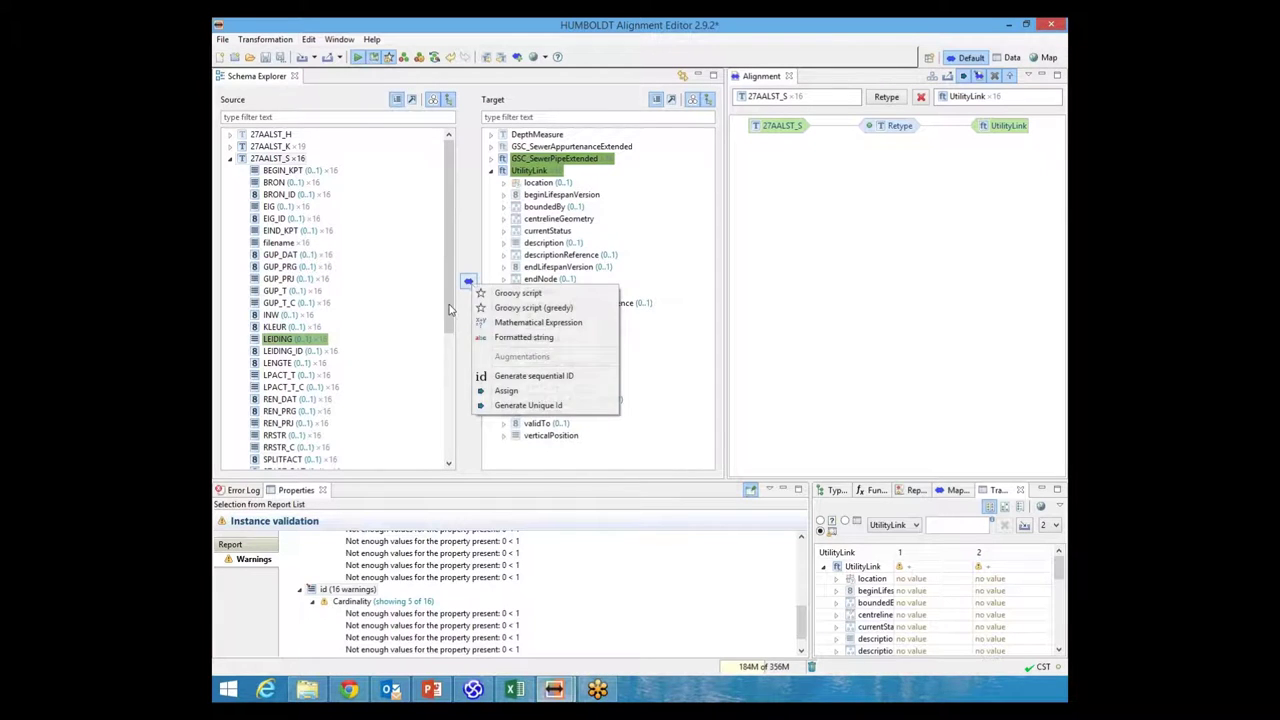
left_click(453, 310)
left_click_drag(453, 310, 450, 416)
left_click(297, 389)
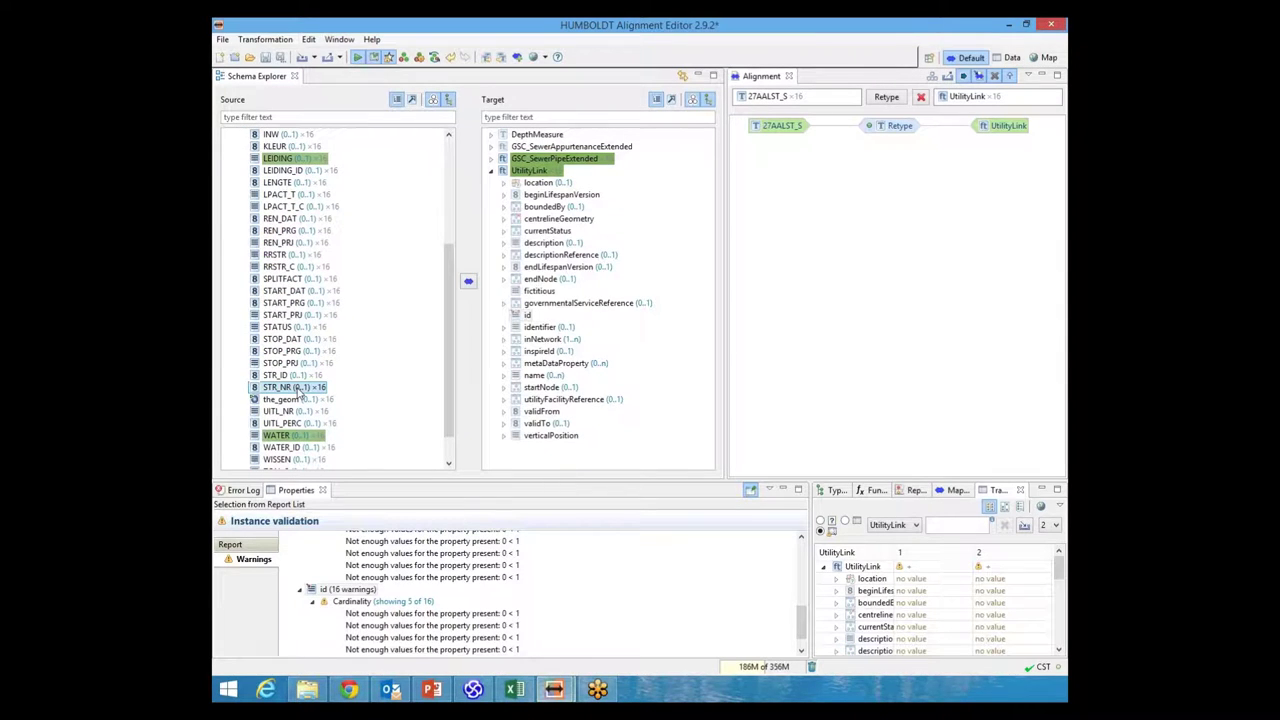
left_click(468, 281)
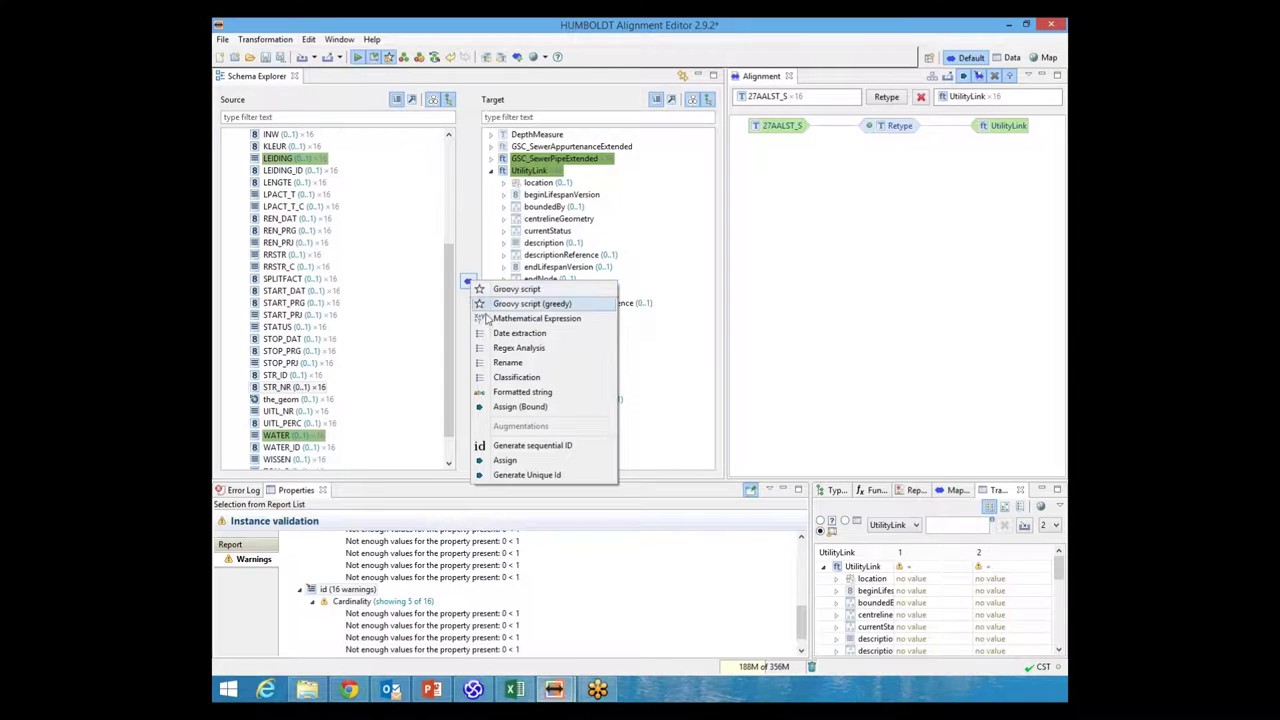
left_click(475, 391)
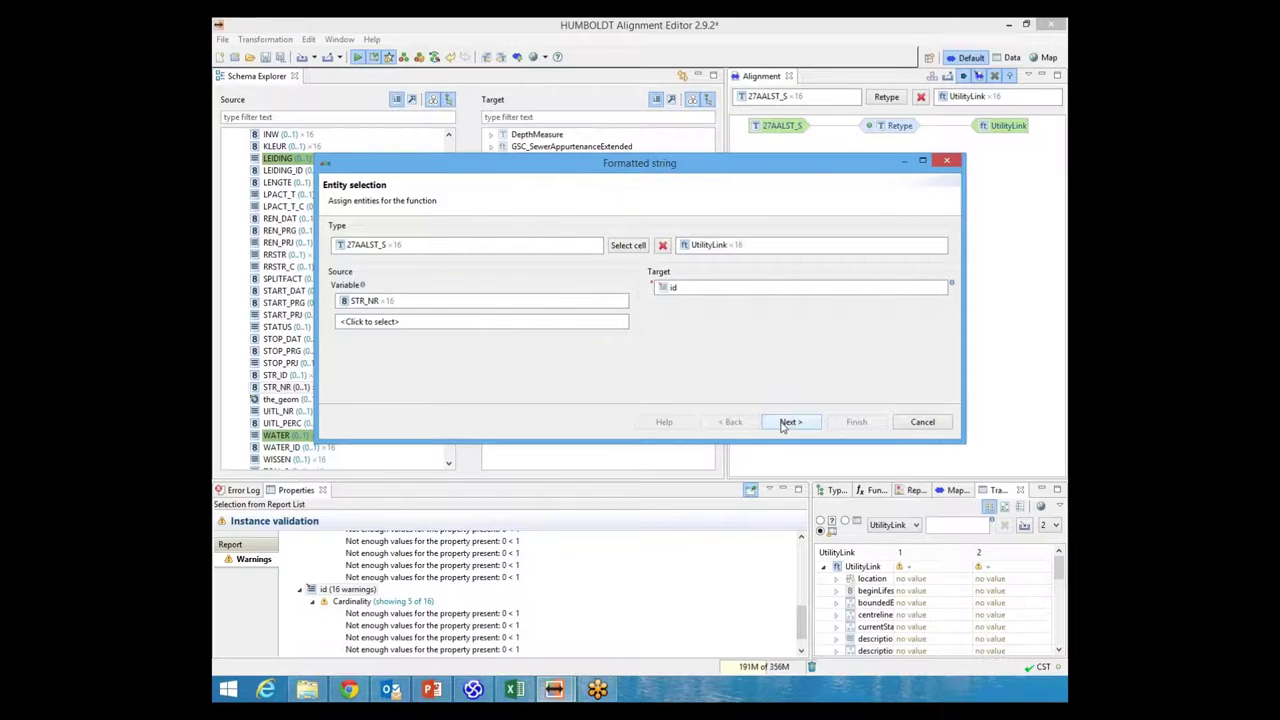
left_click(788, 422)
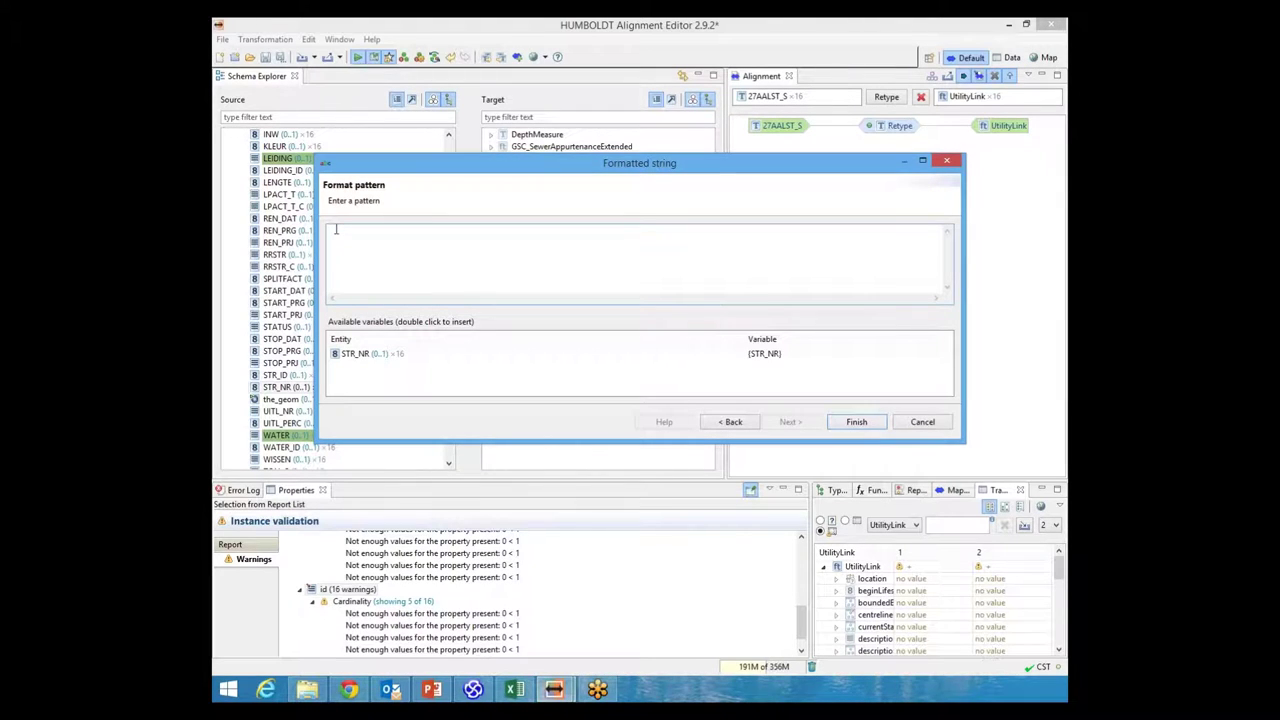
type("UL")
type("_")
double_click(350, 354)
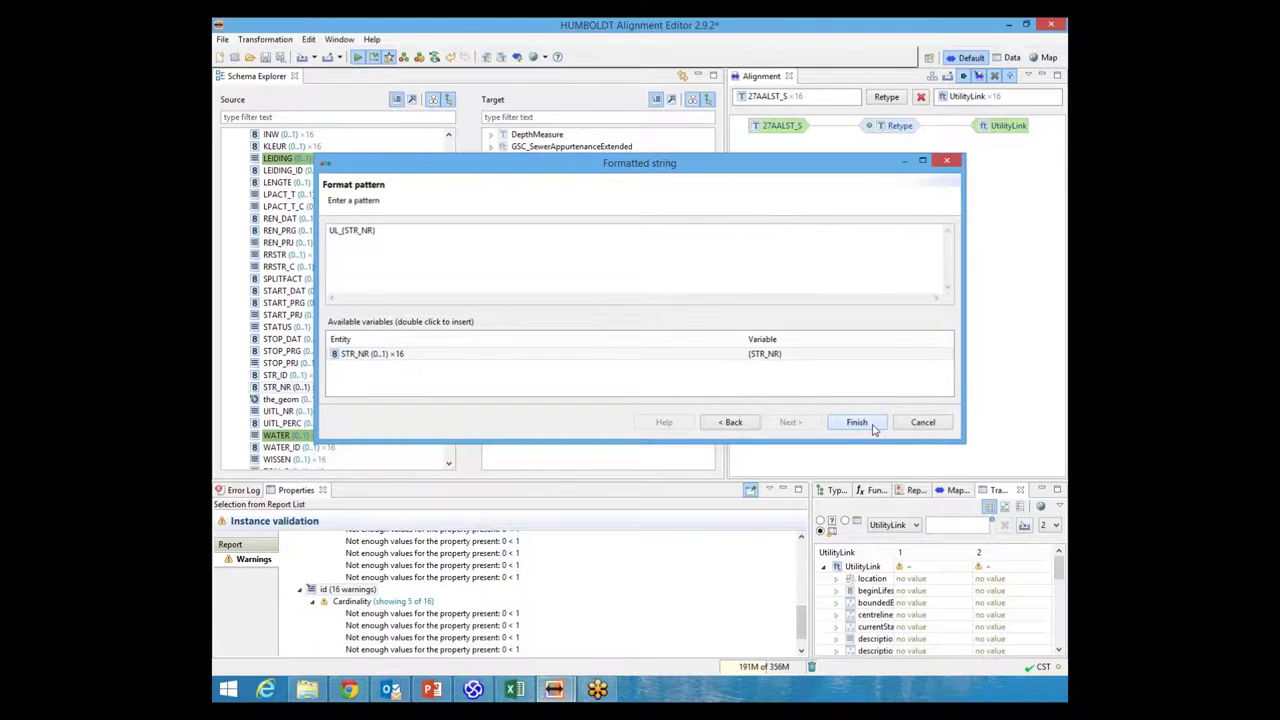
left_click(857, 422)
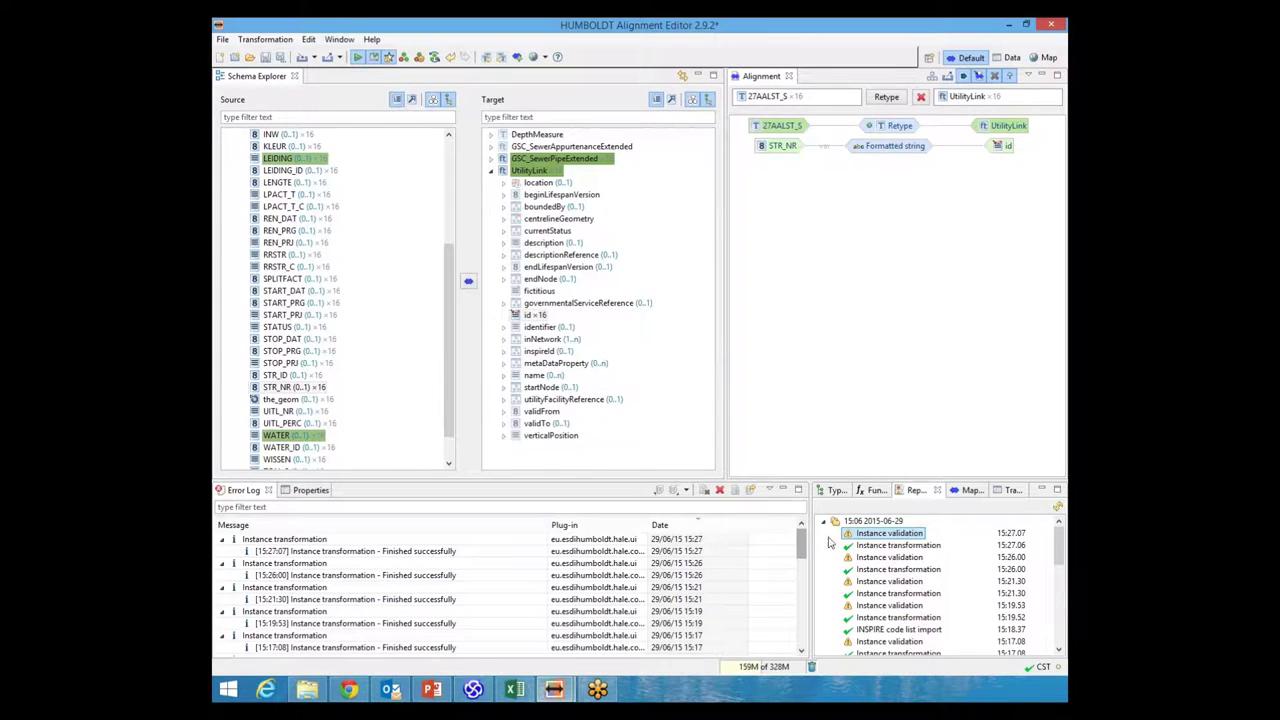
- Check the fictitious warnings and the attribute's definition, and assign the value true to UtilityLink's fictitious attribute
left_click(884, 537)
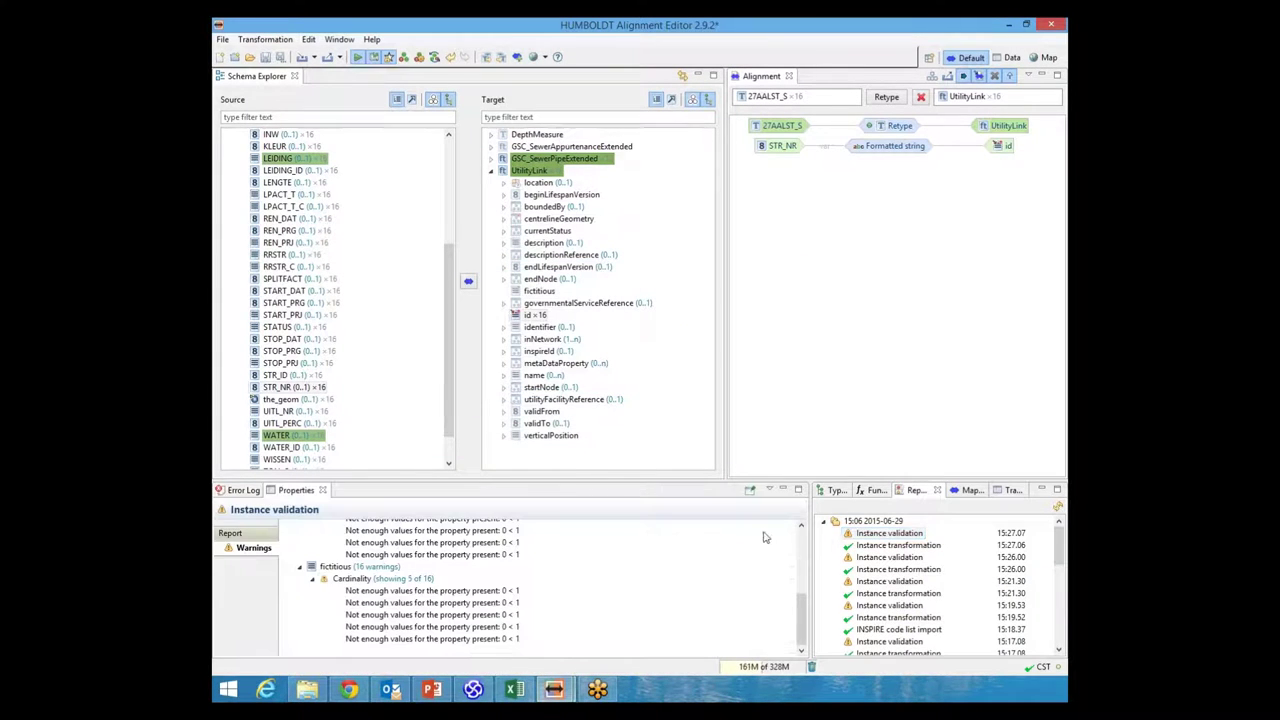
left_click(340, 567)
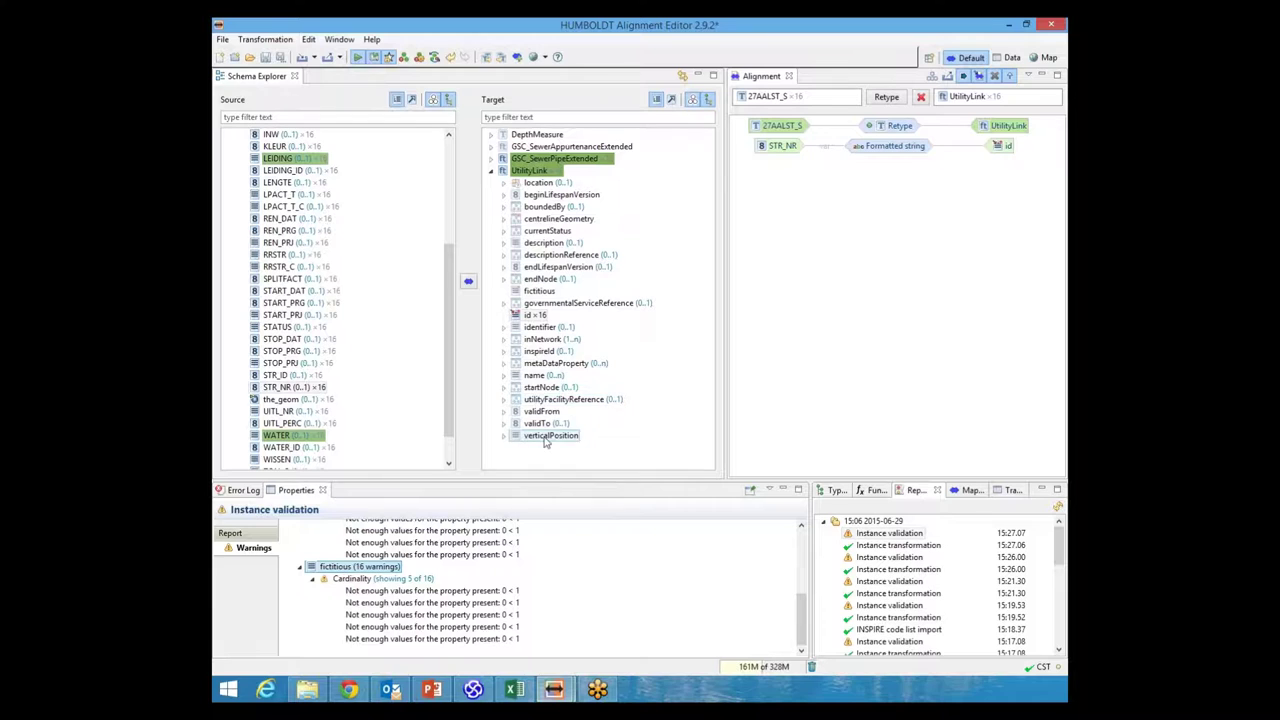
left_click(516, 292)
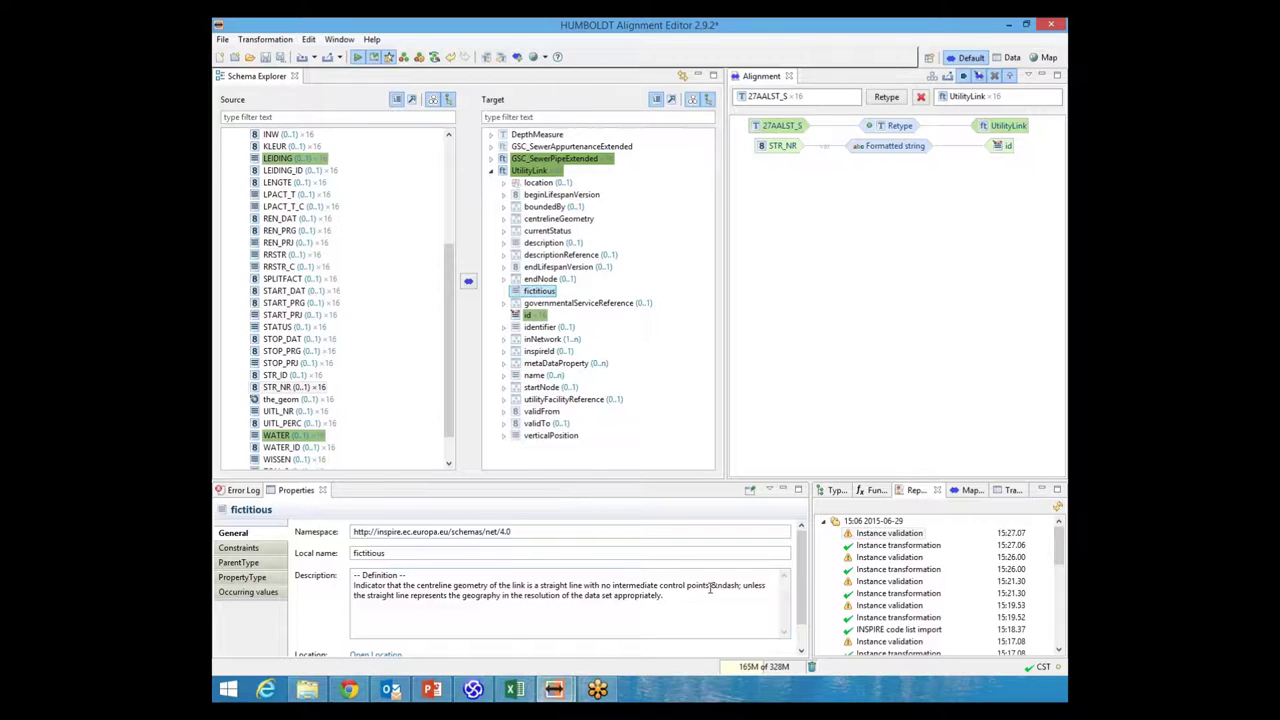
left_click(364, 575)
left_click_drag(364, 575, 400, 576)
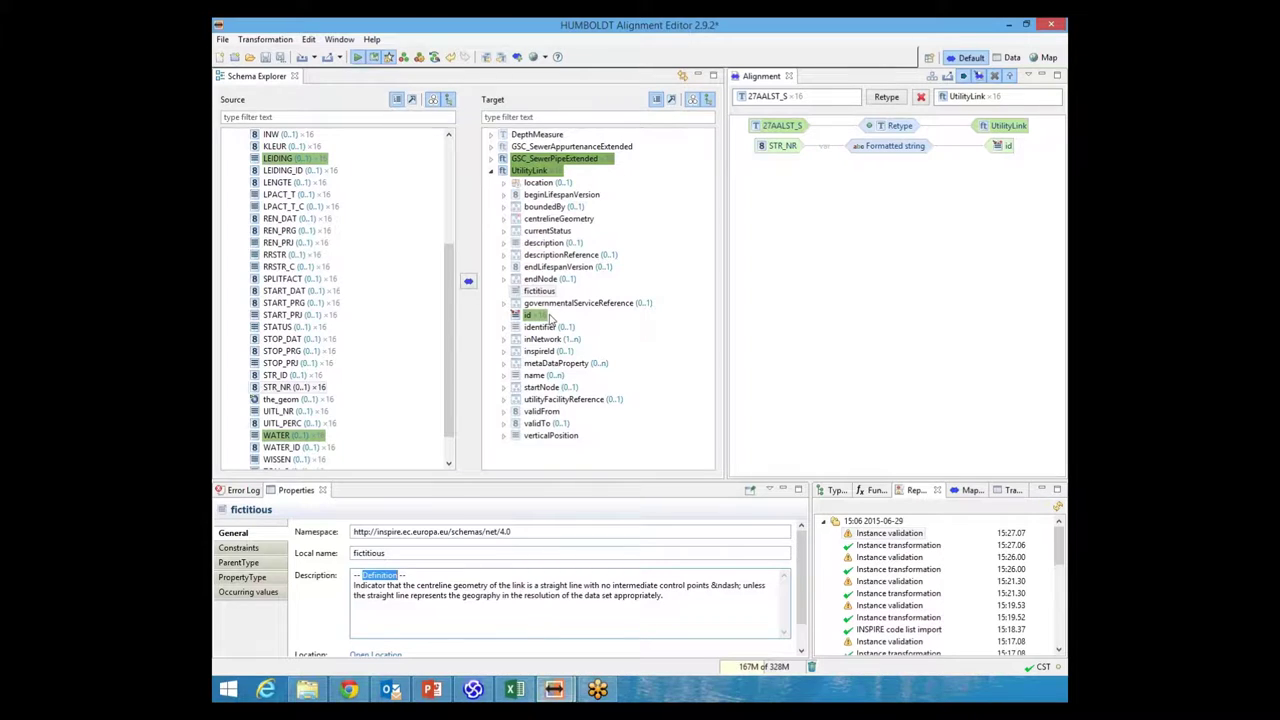
left_click(521, 293)
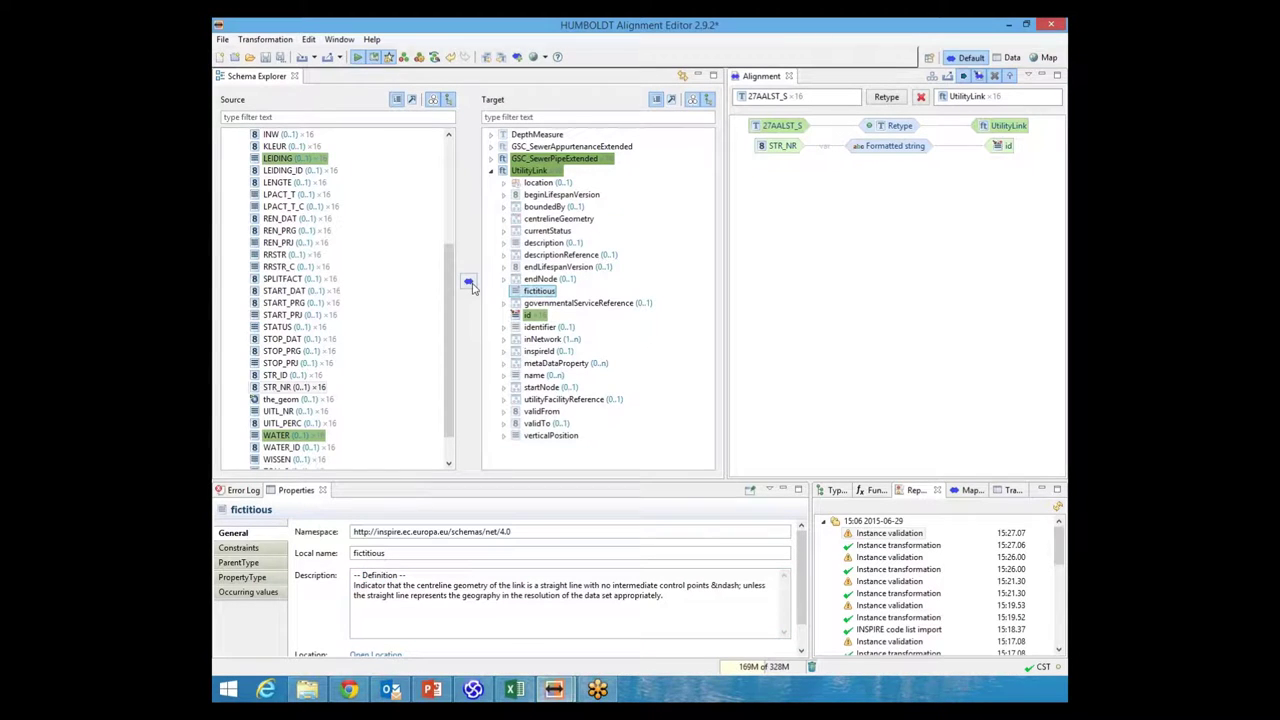
left_click(471, 284)
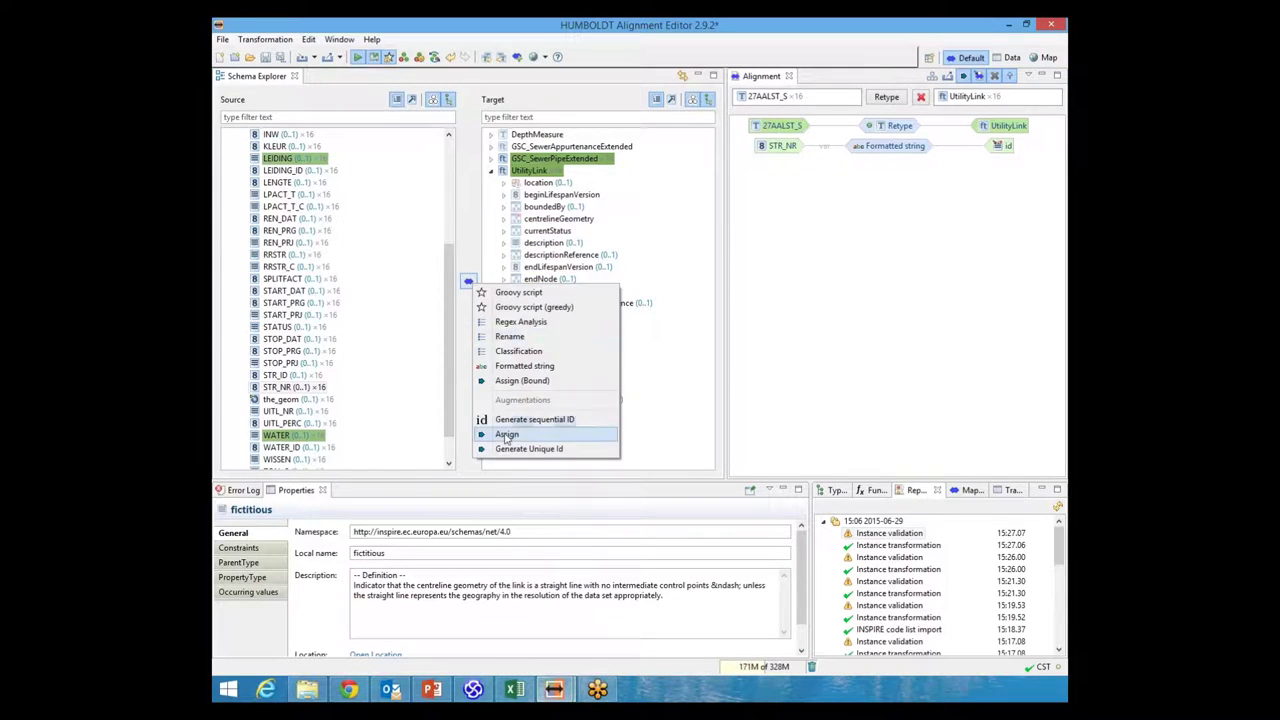
left_click(506, 435)
left_click(651, 421)
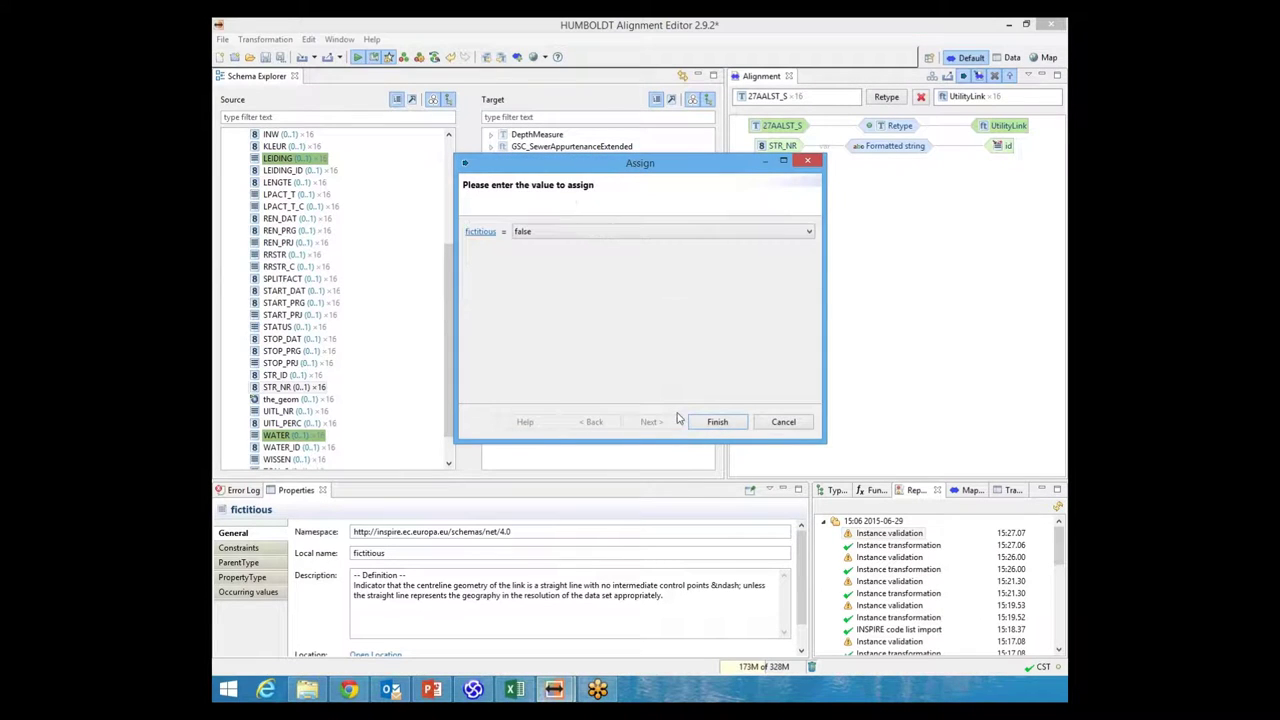
left_click(809, 234)
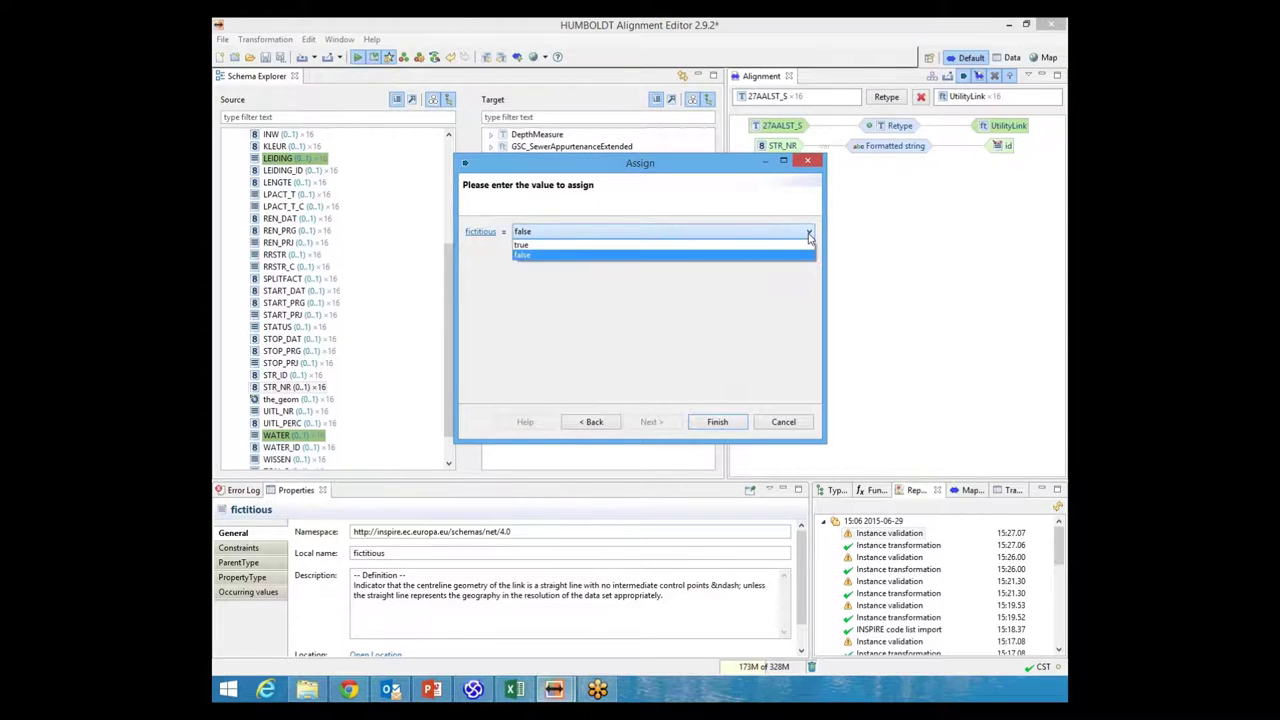
left_click(808, 245)
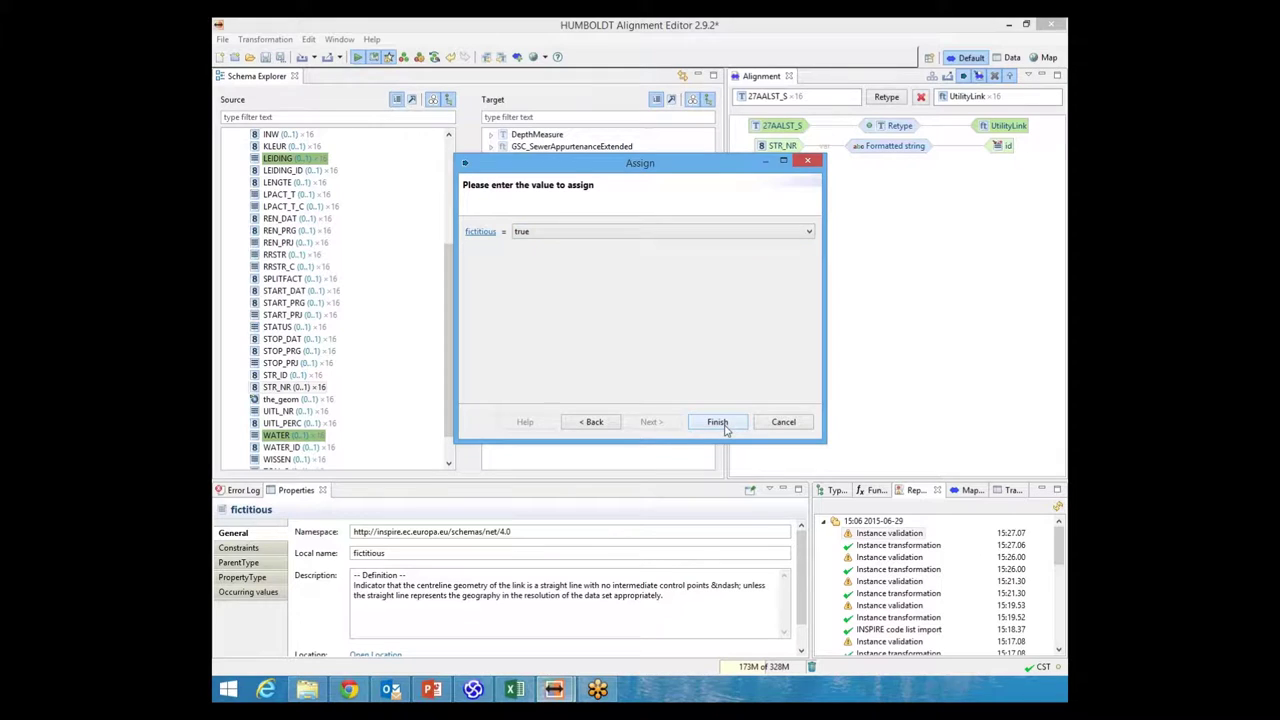
left_click(717, 422)
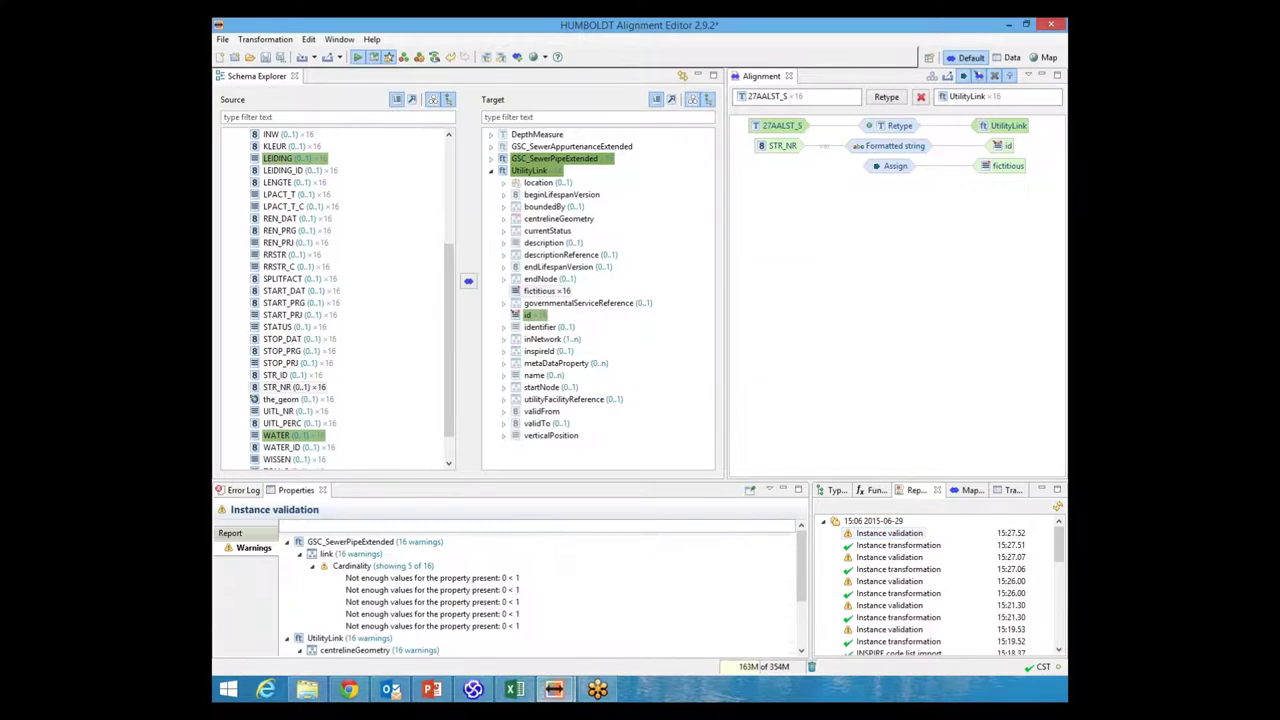
- Create a Rename relation from the source geometry the_geom to the LineString under centrelineGeometry's AbstractCurve in UtilityLink
scroll(466, 582, "down", 1)
scroll(466, 583, "down", 2)
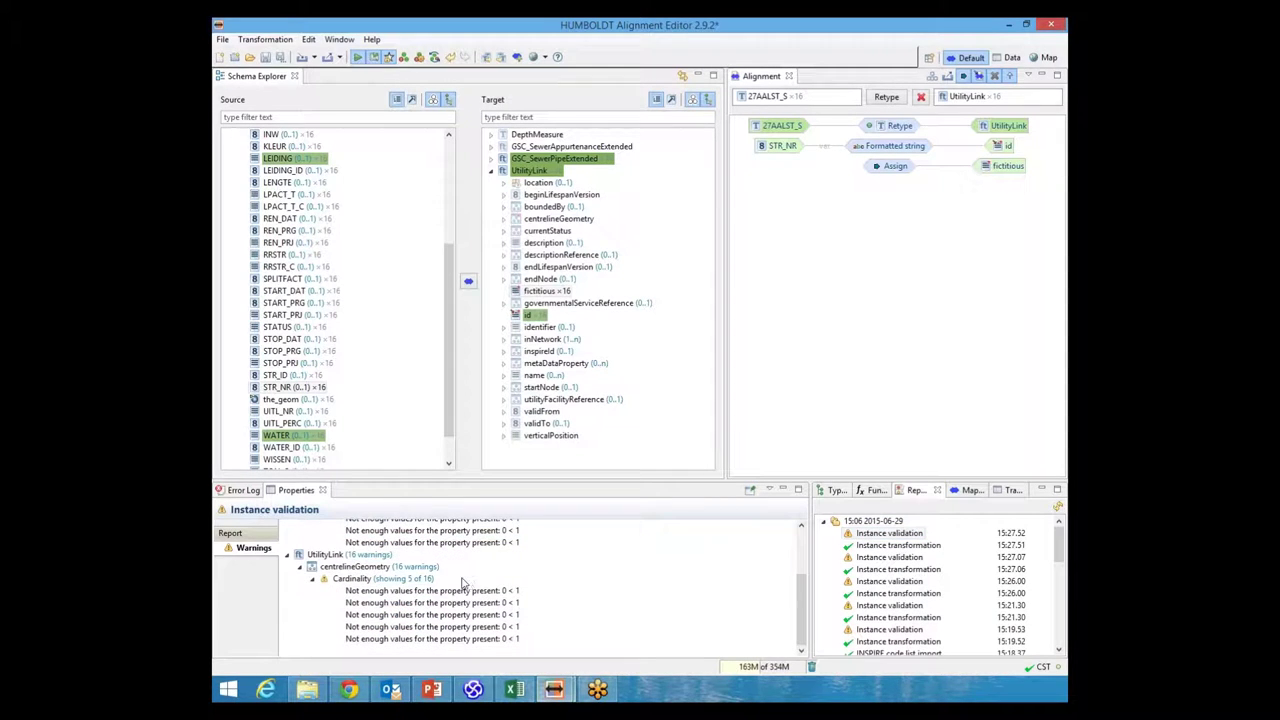
left_click(288, 402)
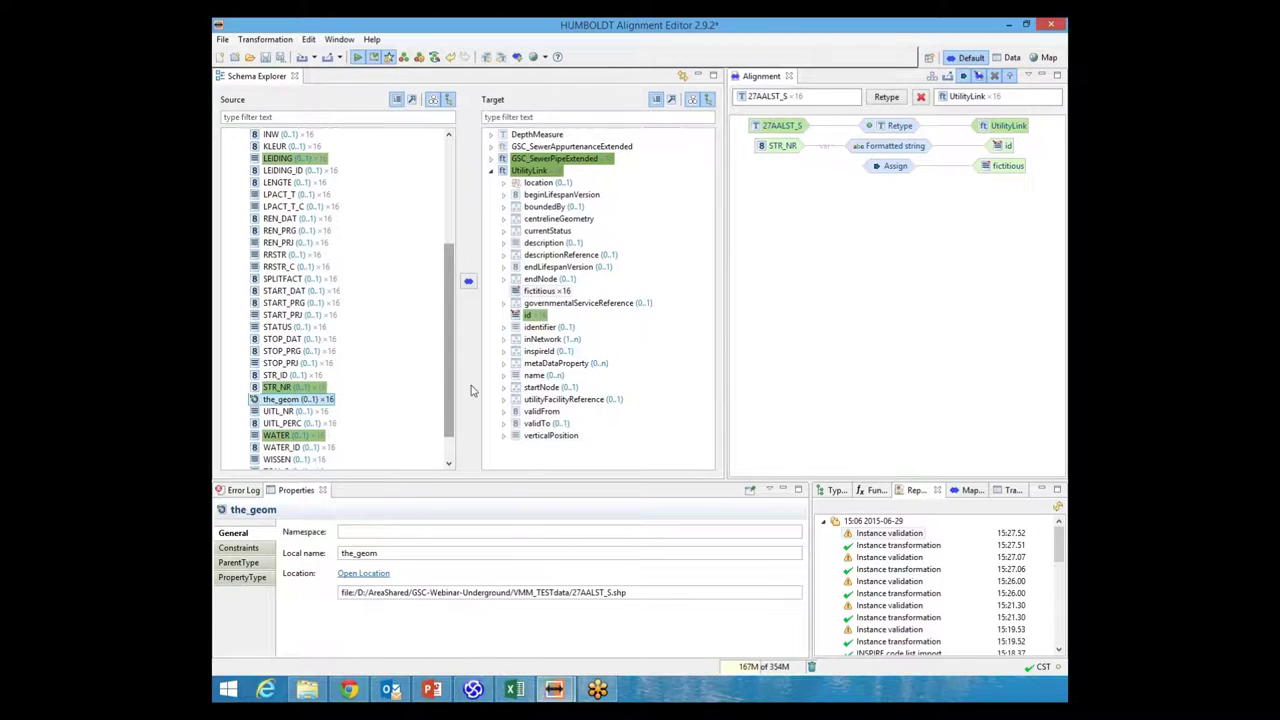
scroll(449, 361, "up", 1)
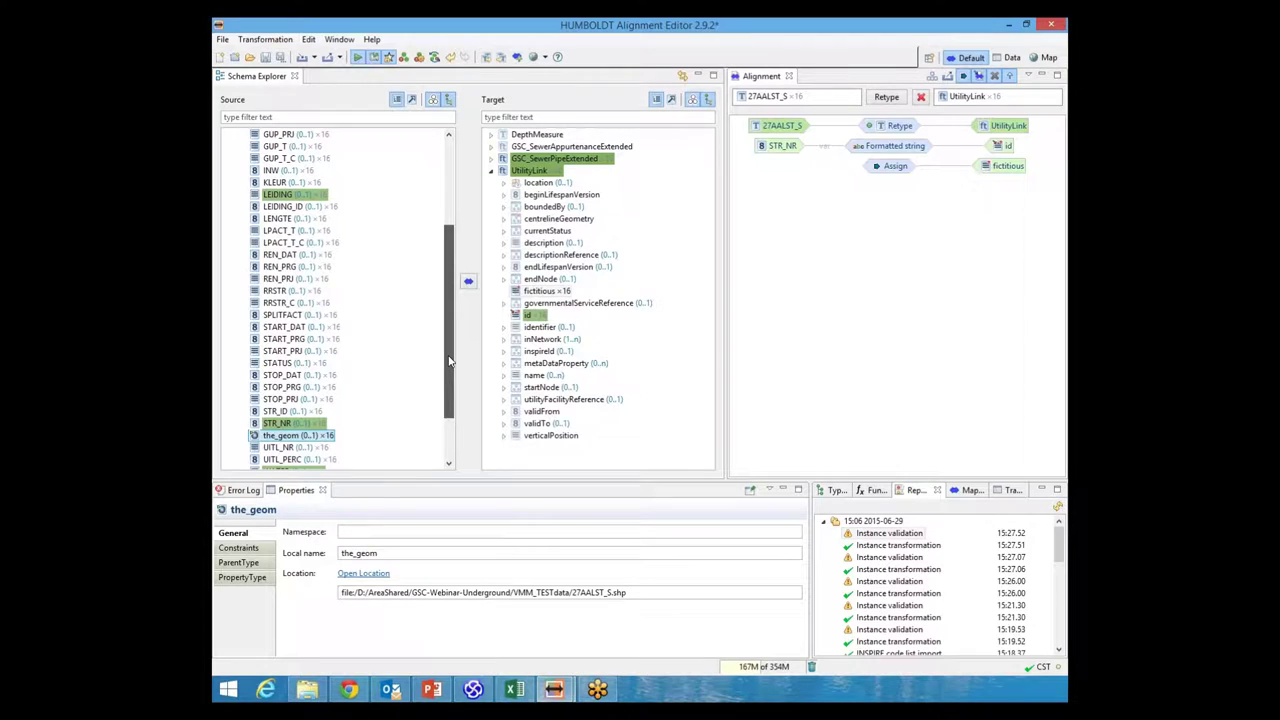
scroll(449, 361, "up", 2)
scroll(330, 420, "down", 2)
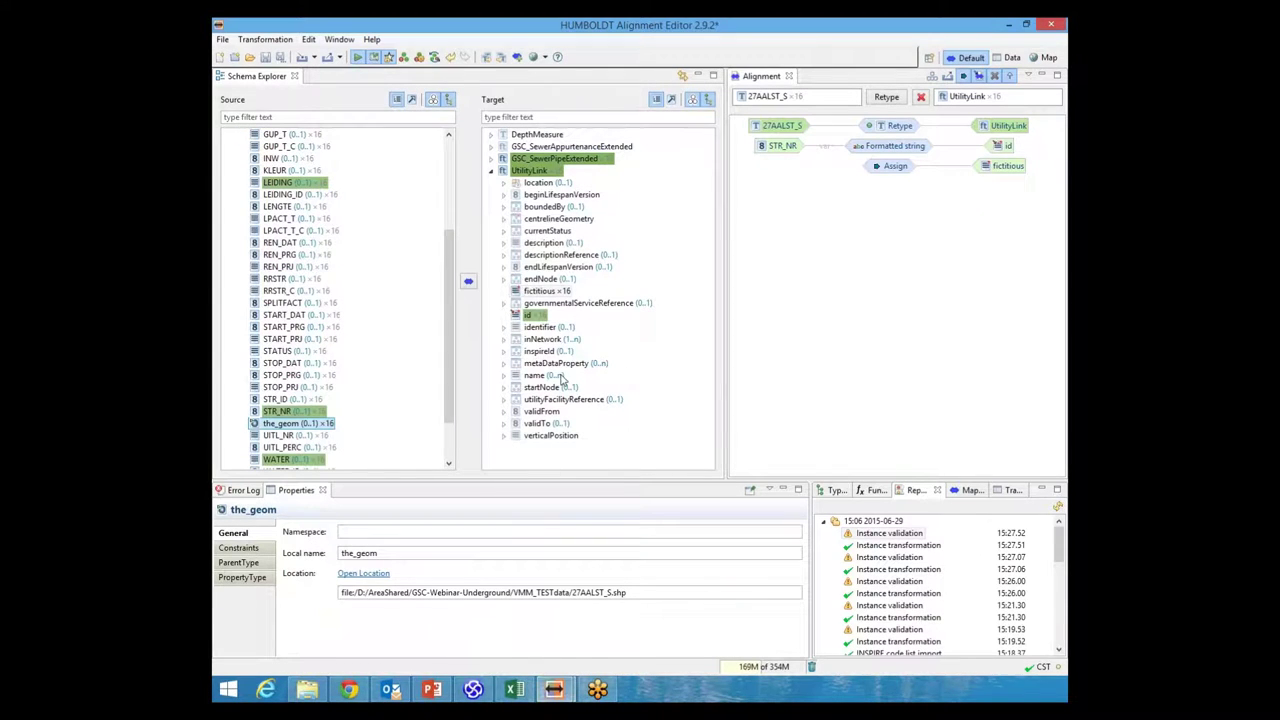
left_click(584, 221)
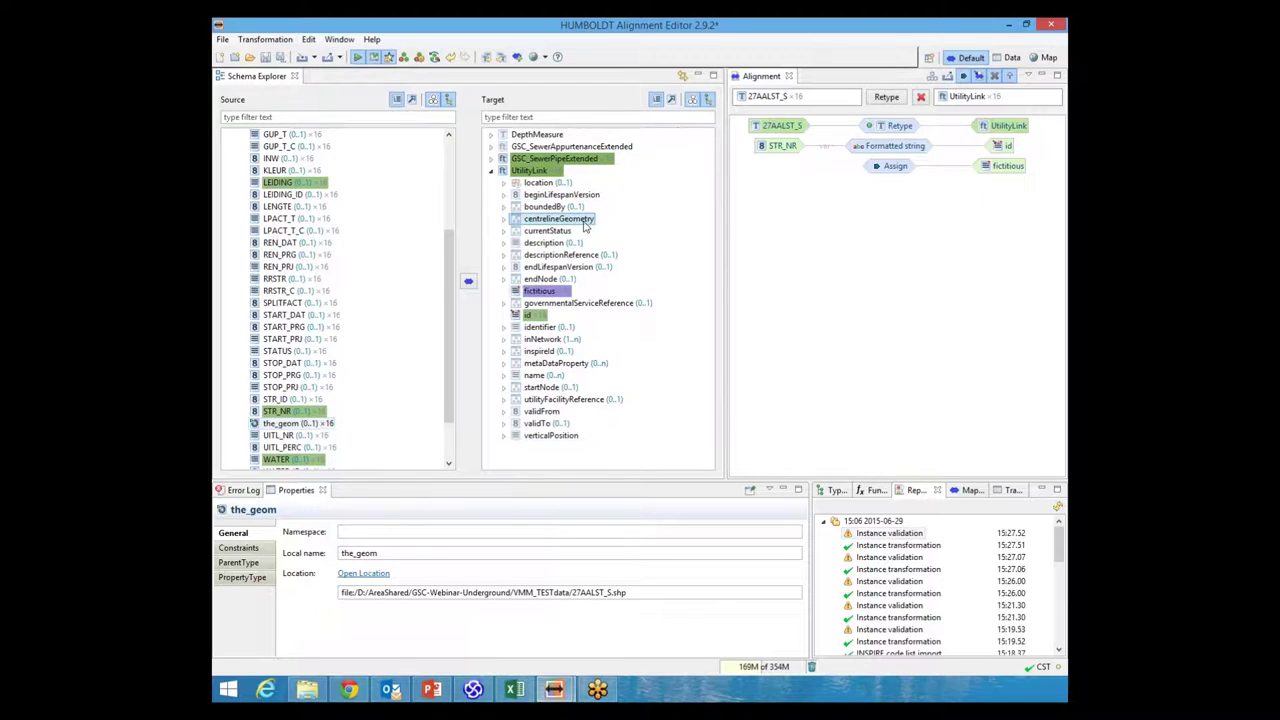
left_click(504, 219)
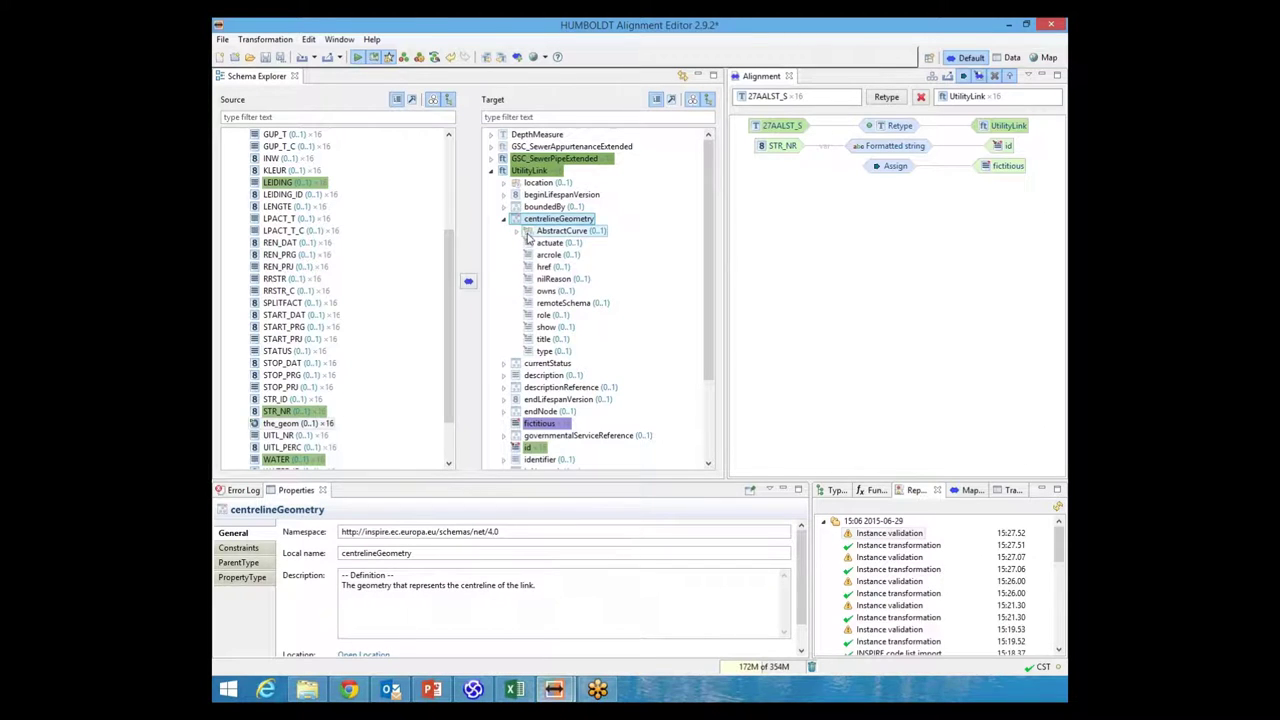
left_click(527, 233)
left_click(516, 231)
left_click(530, 268)
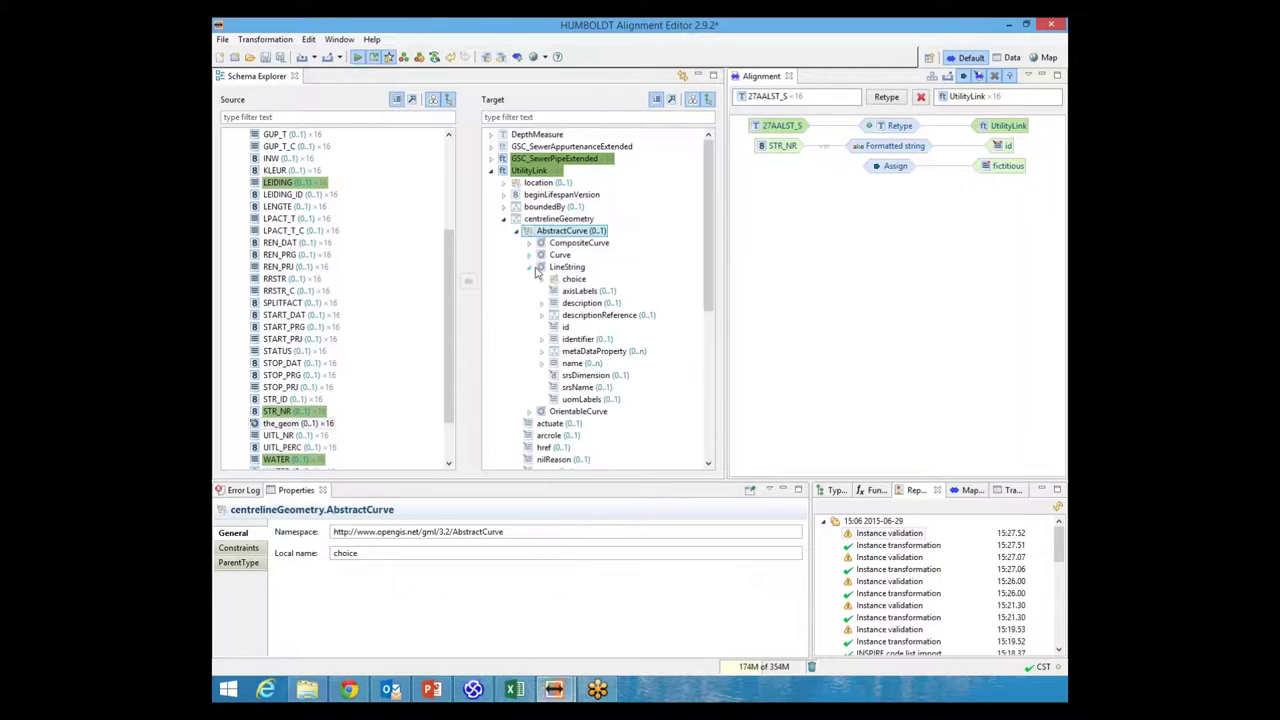
left_click(545, 270)
left_click(468, 281)
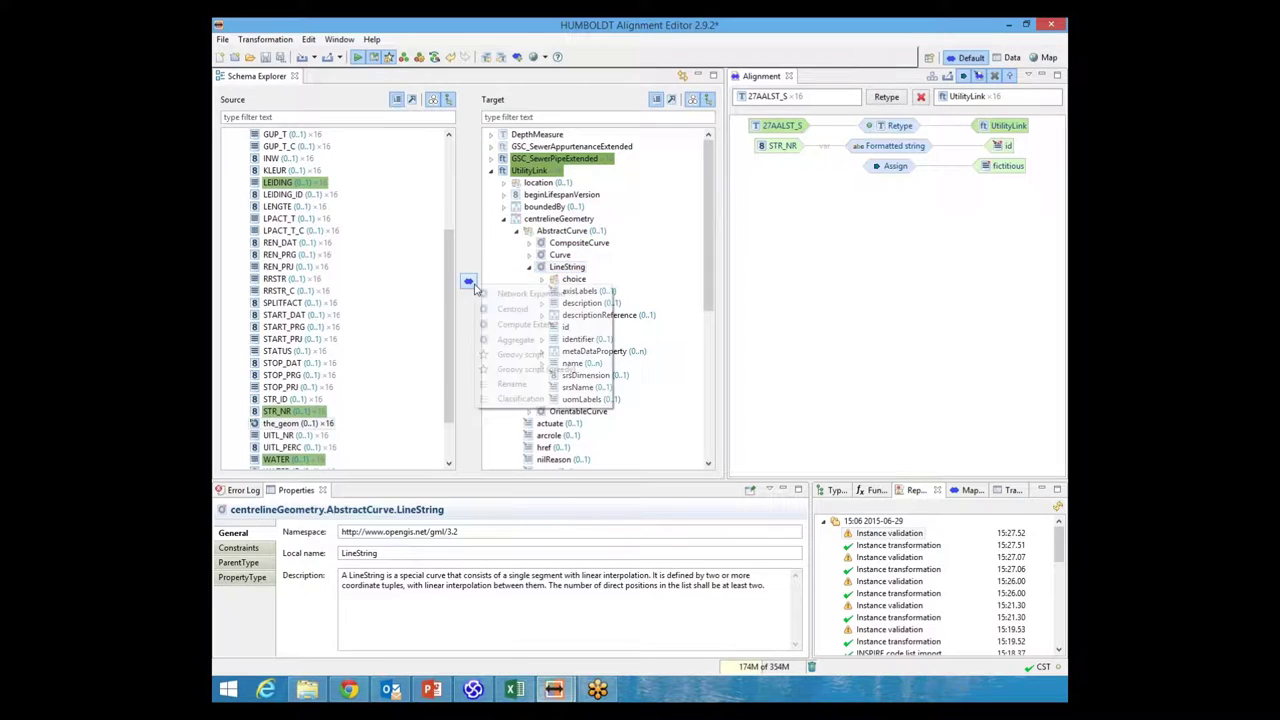
left_click(508, 384)
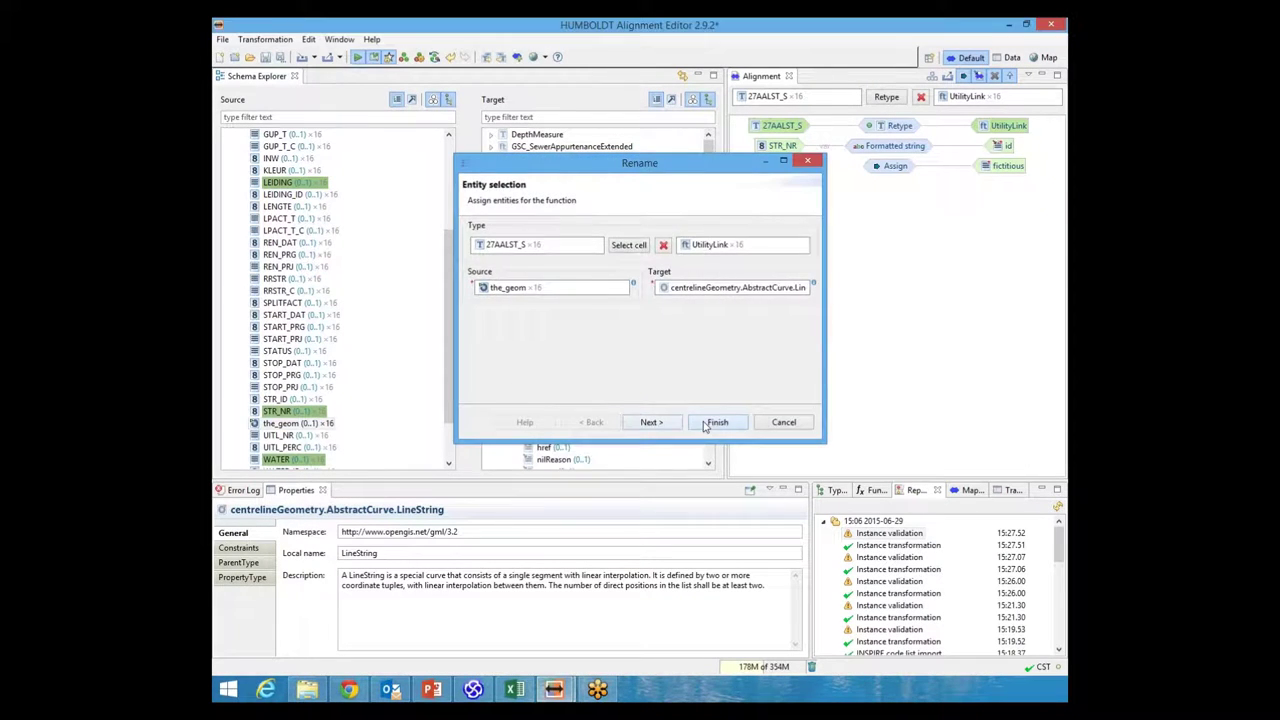
left_click(706, 425)
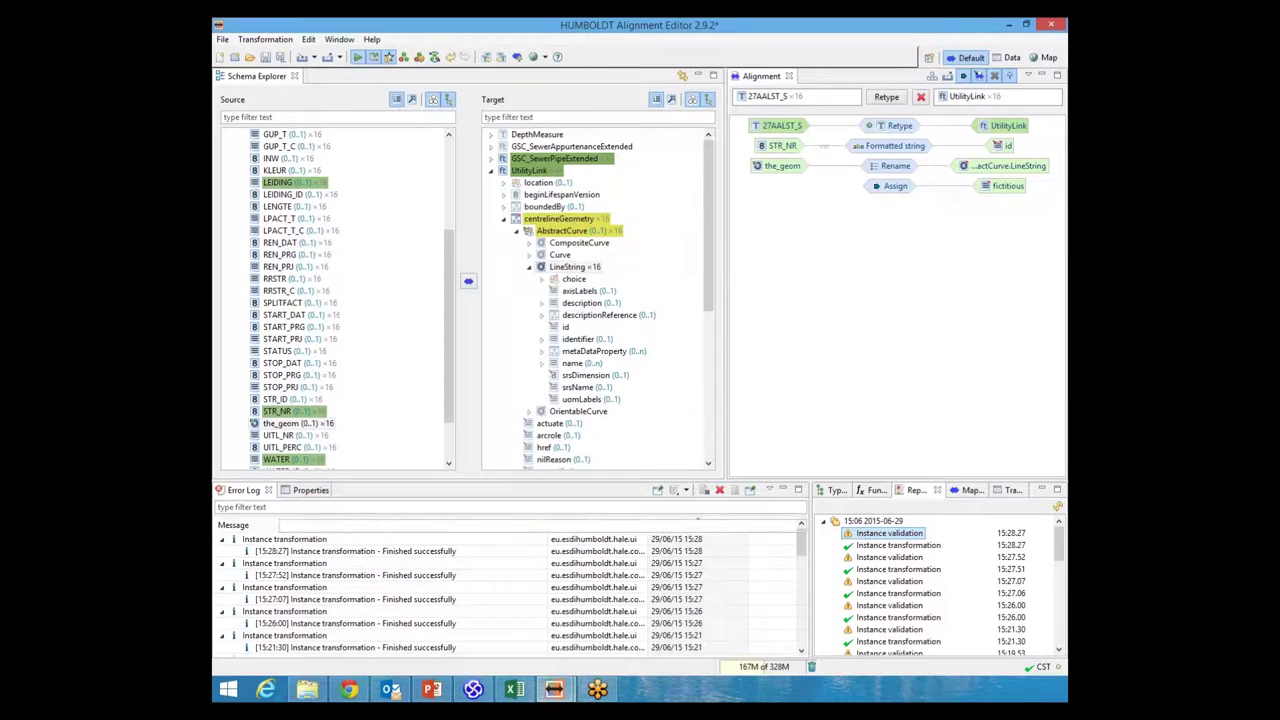
- Check the link warnings in the validation report and the definition of GSC_SewerPipeExtended's link attribute
left_click(350, 555)
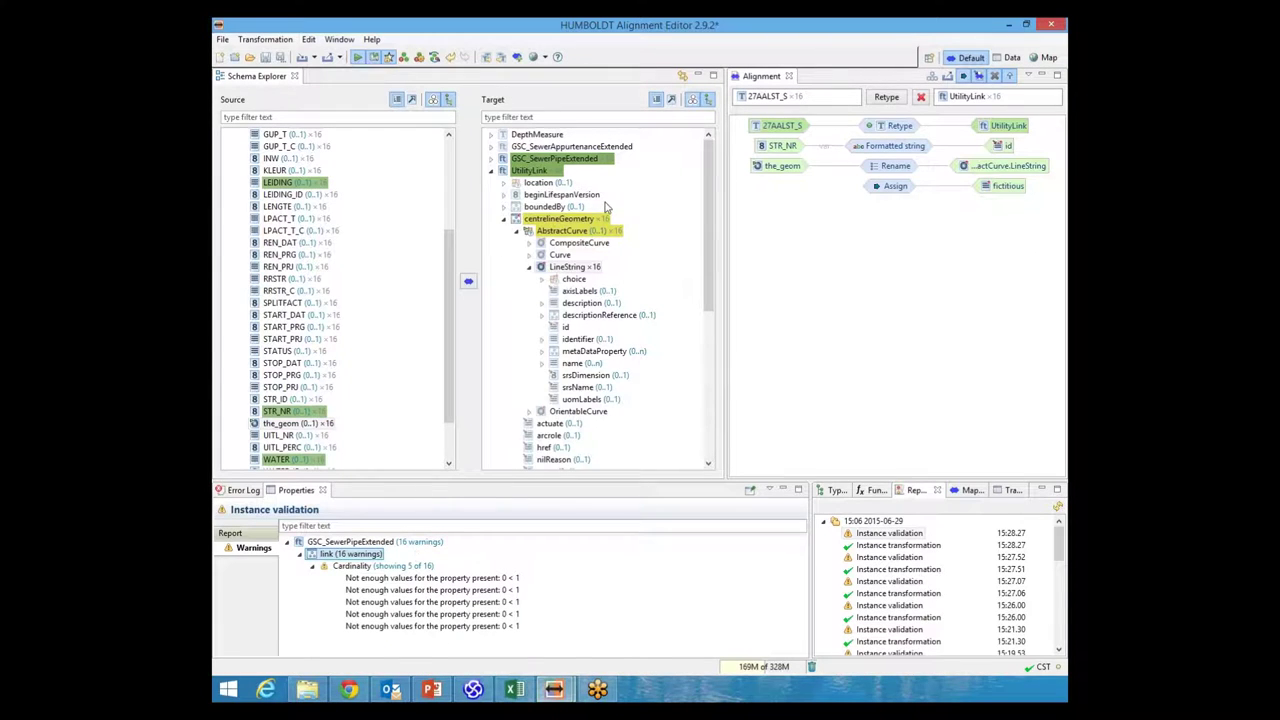
left_click(492, 171)
left_click(493, 161)
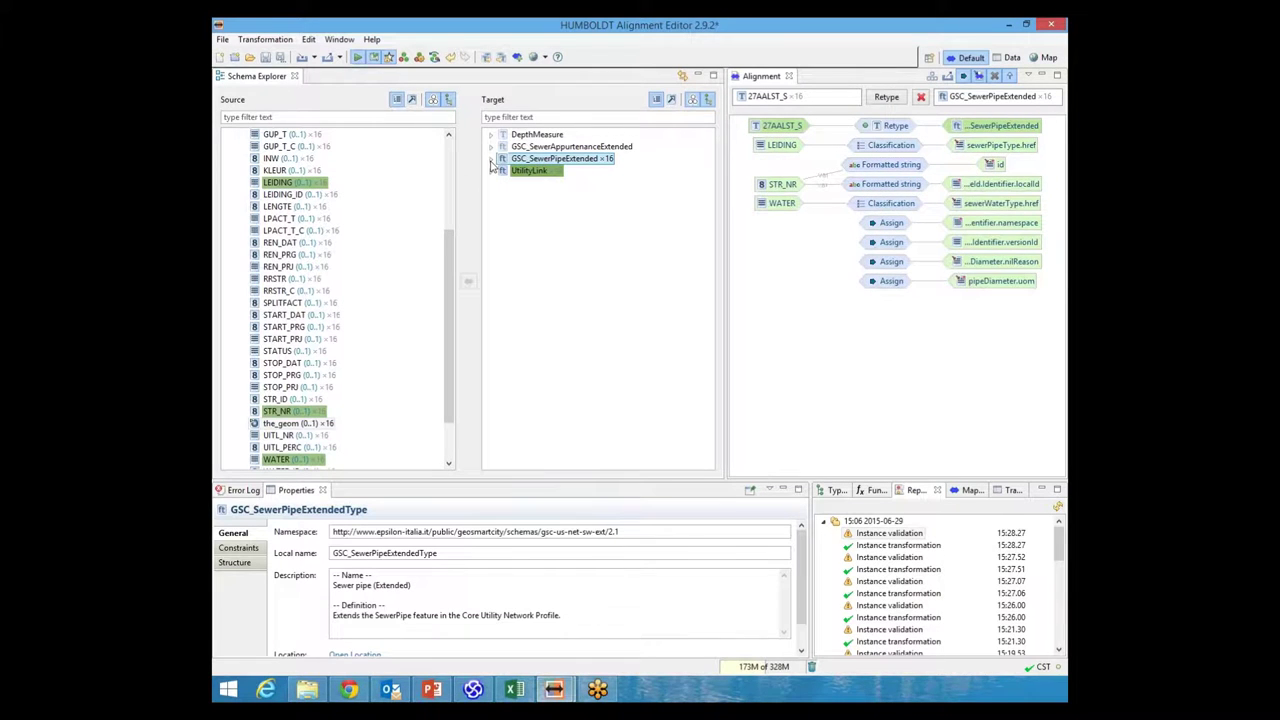
left_click(491, 161)
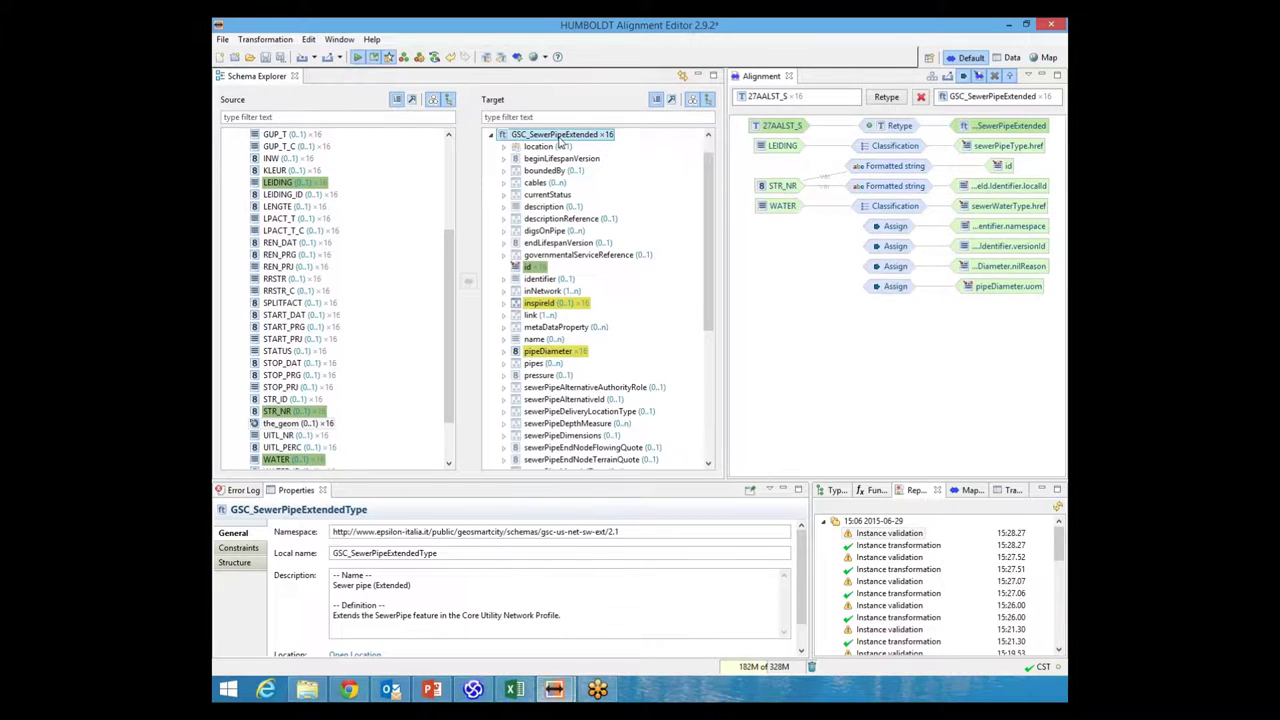
double_click(540, 316)
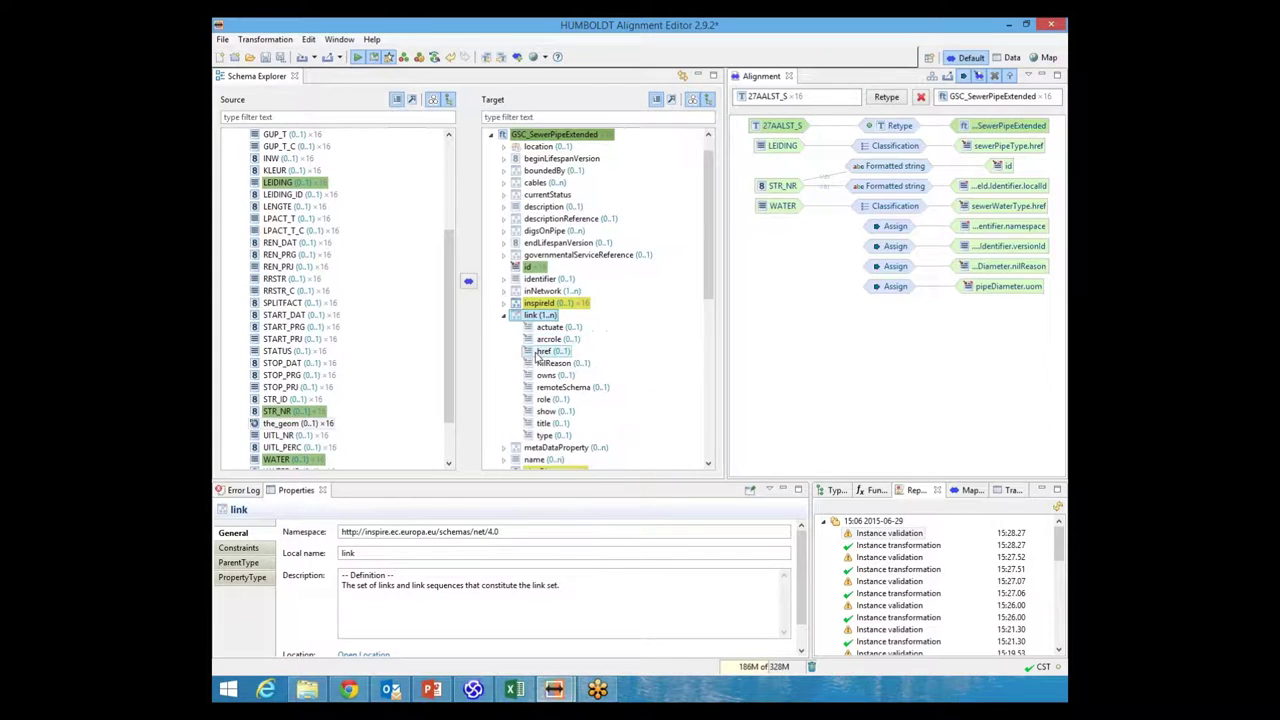
- Map the source attribute STR_NR to GSC_SewerPipeExtended's link href with a Formatted string relation using the pattern #UL_{STR_NR}
left_click(537, 353)
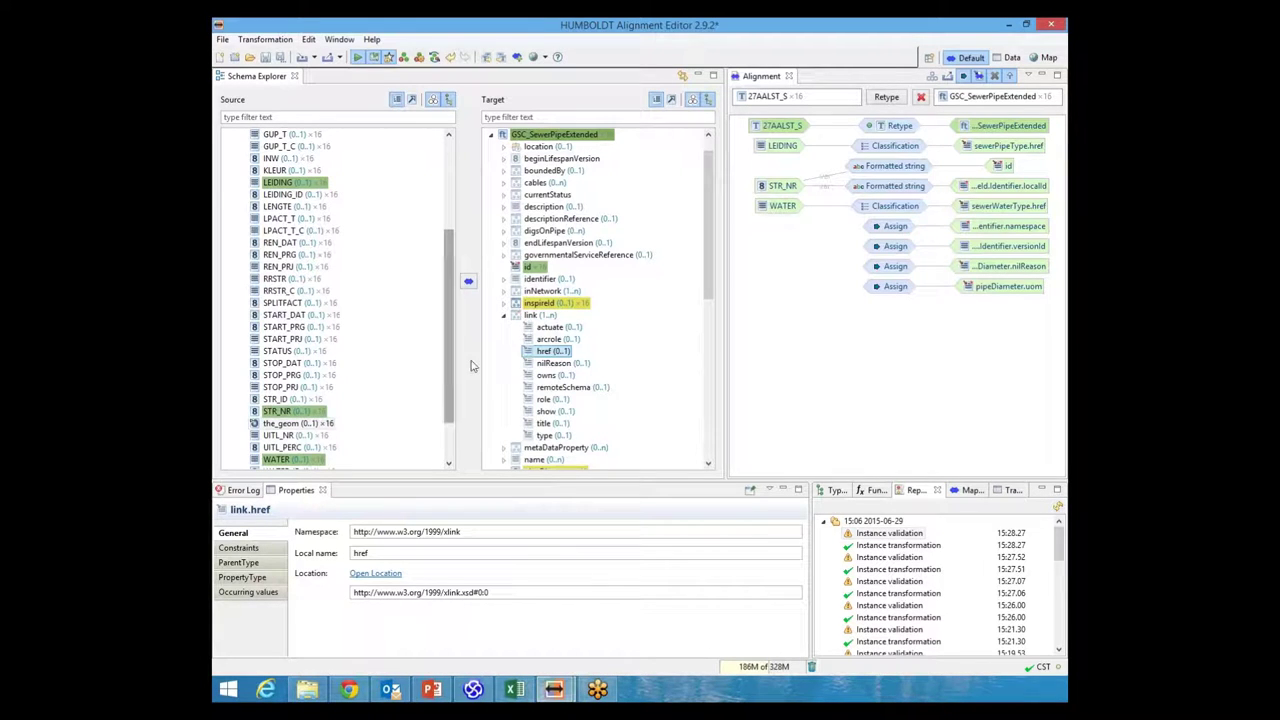
left_click(316, 412)
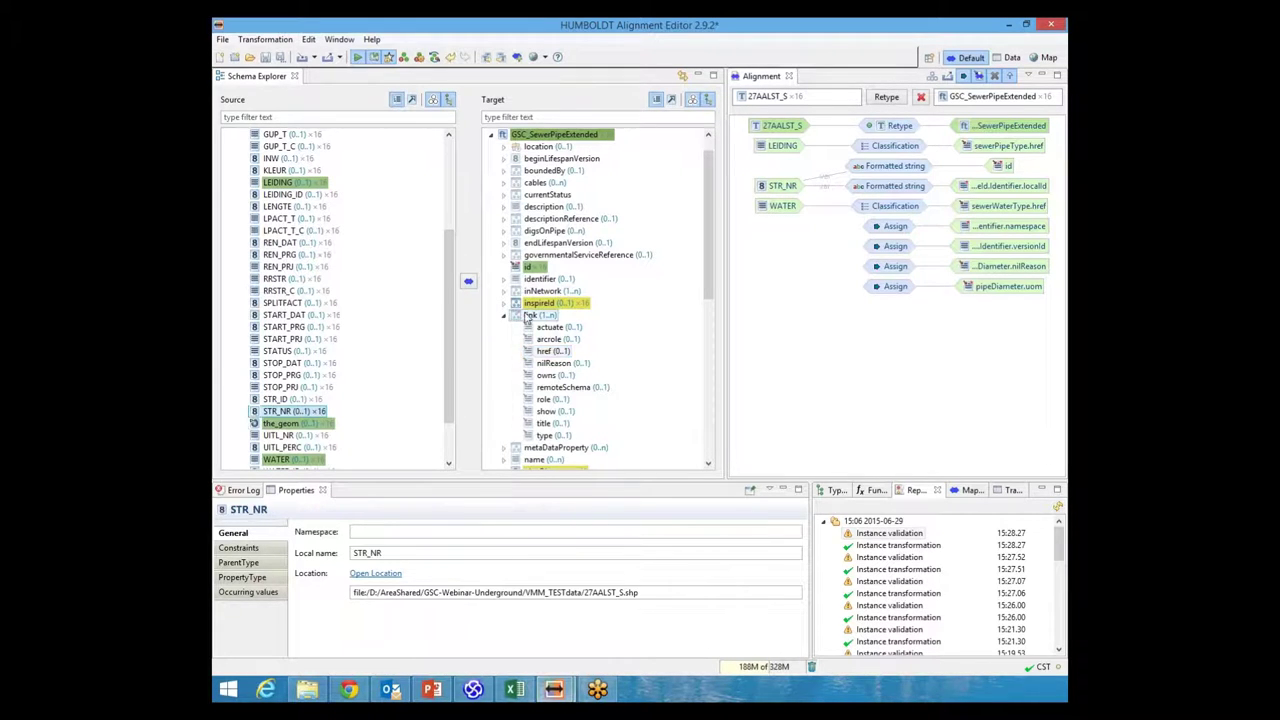
left_click(543, 352)
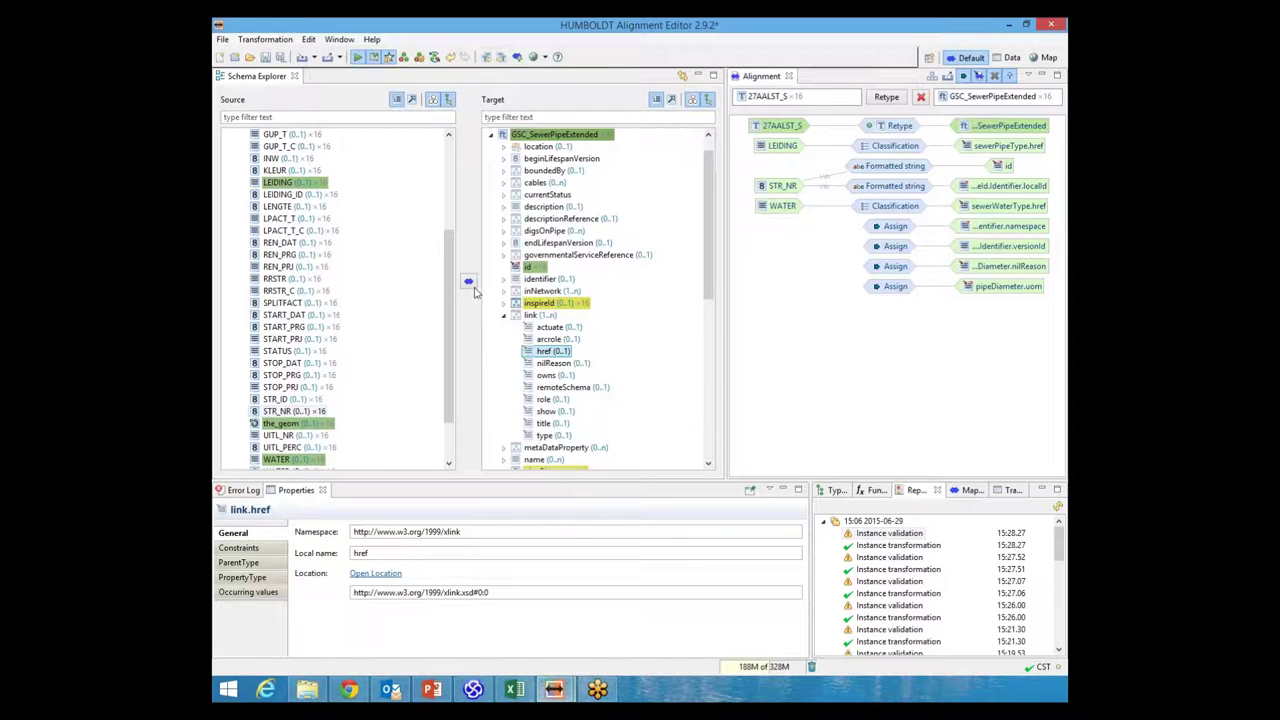
left_click(469, 282)
left_click(665, 385)
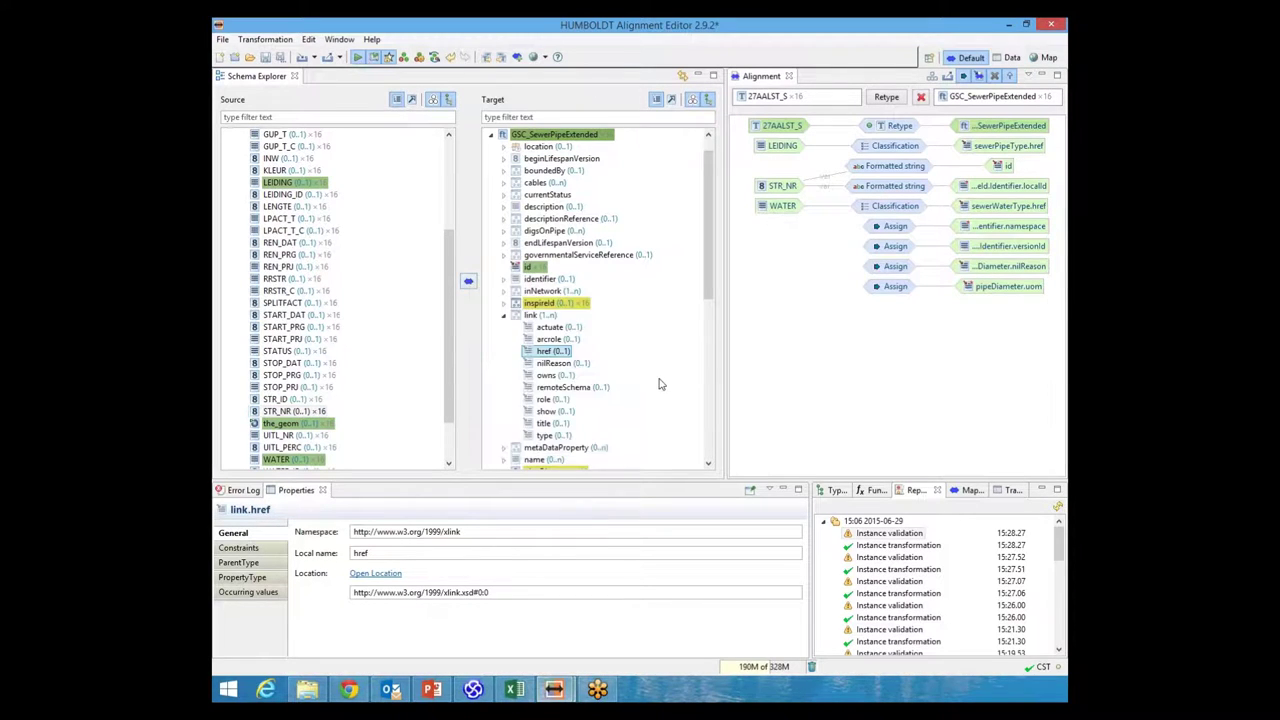
left_click(475, 289)
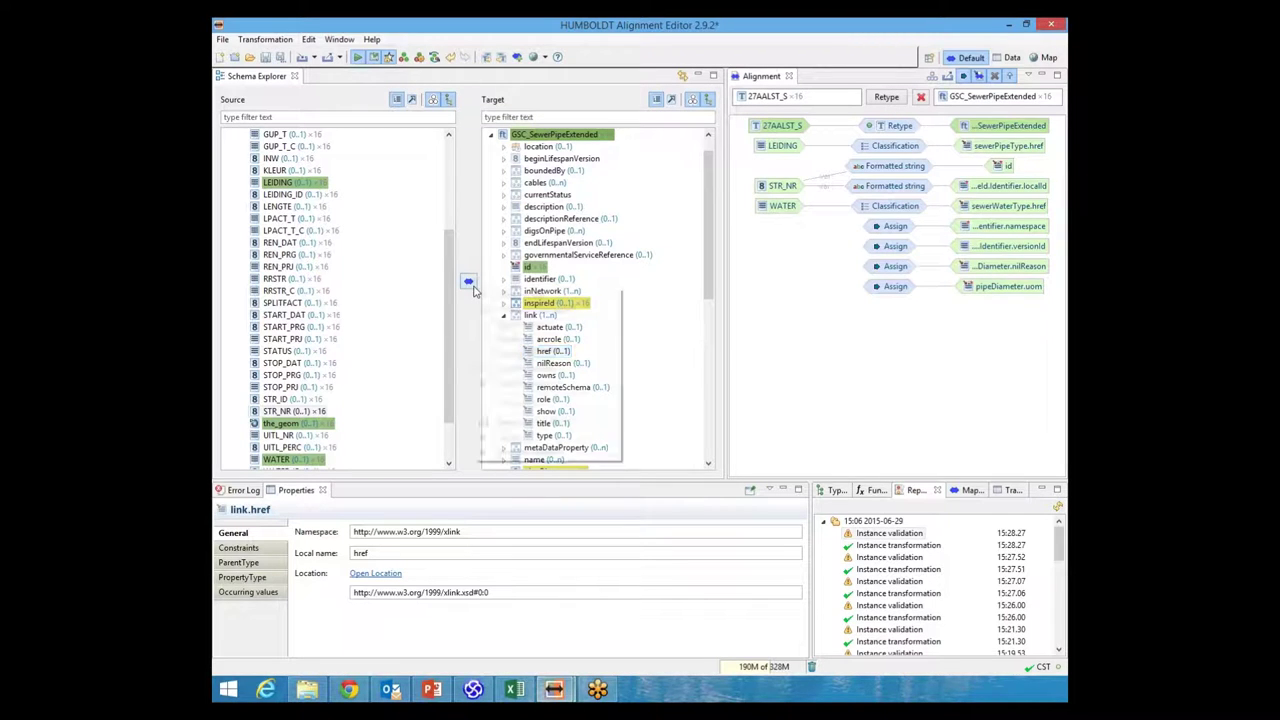
left_click(499, 370)
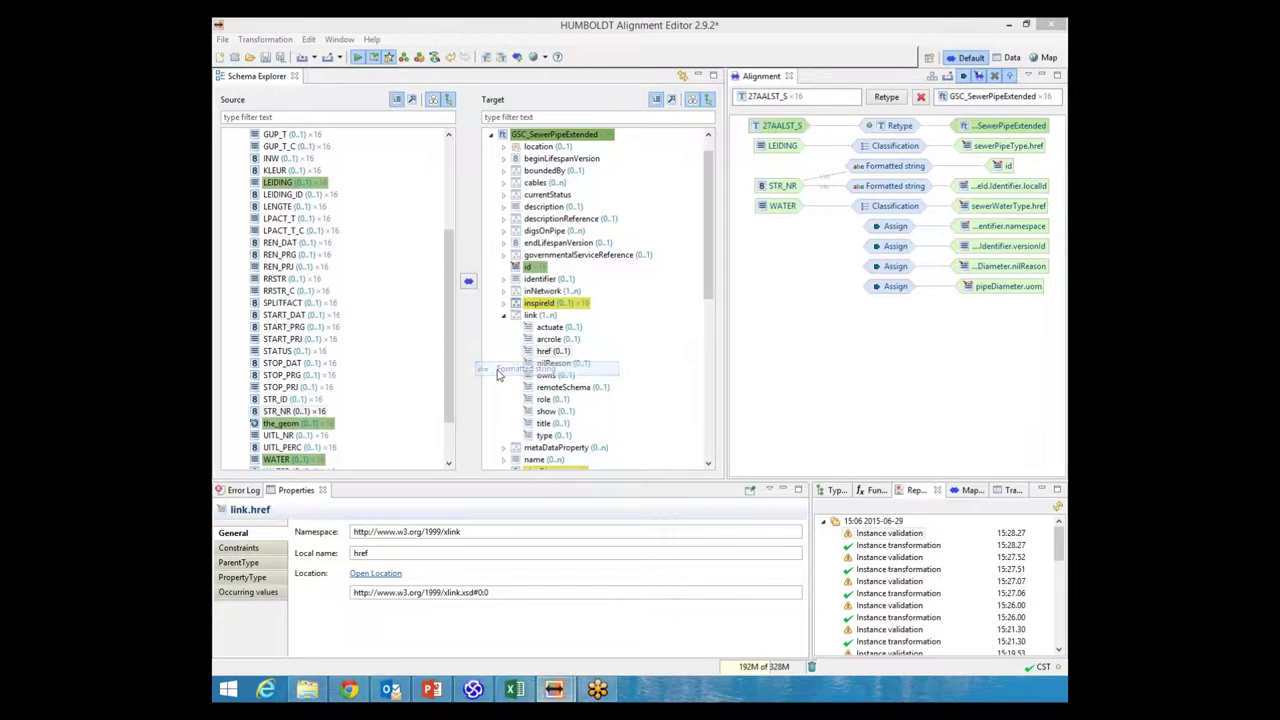
left_click(790, 421)
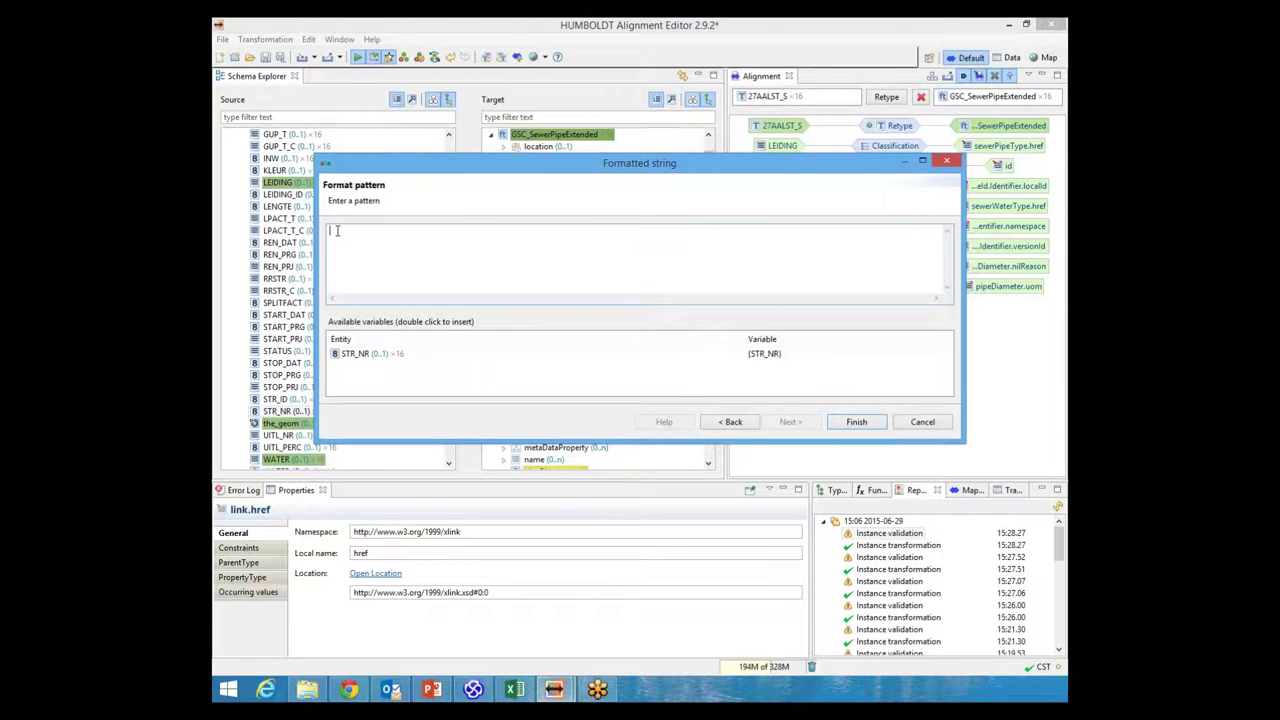
left_click(337, 230)
type("#")
type("UL_")
double_click(367, 358)
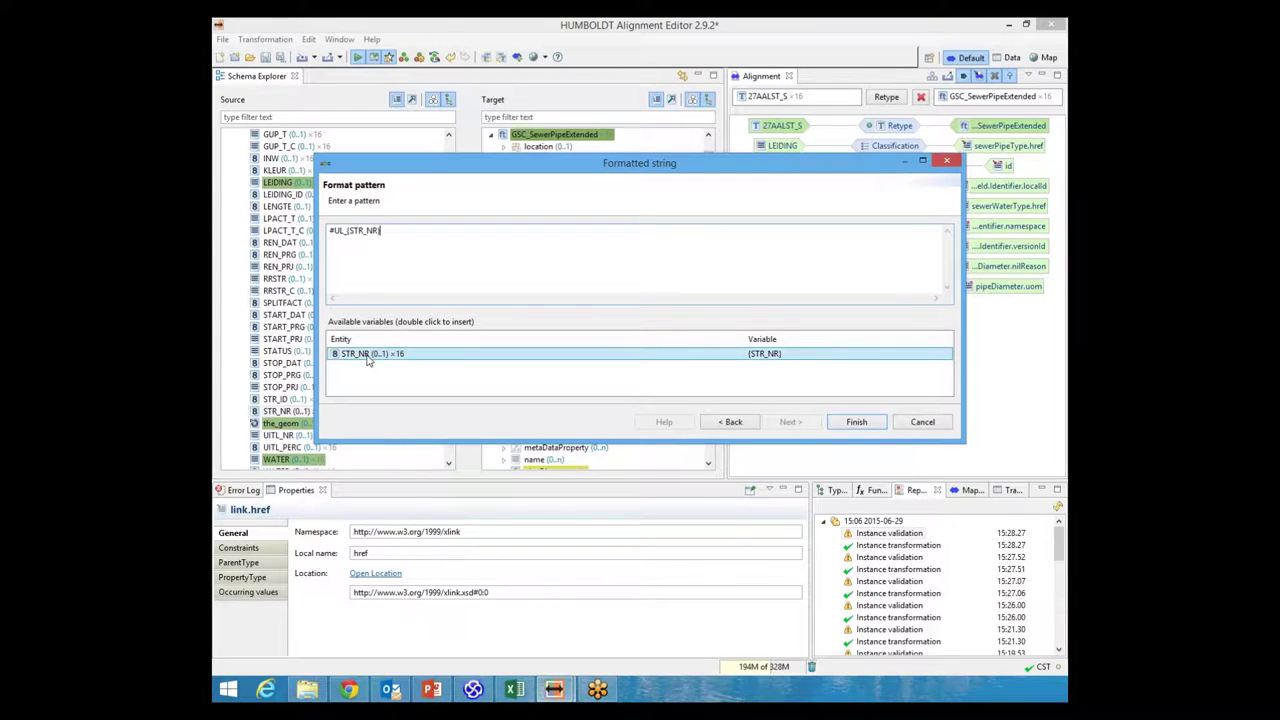
left_click(856, 422)
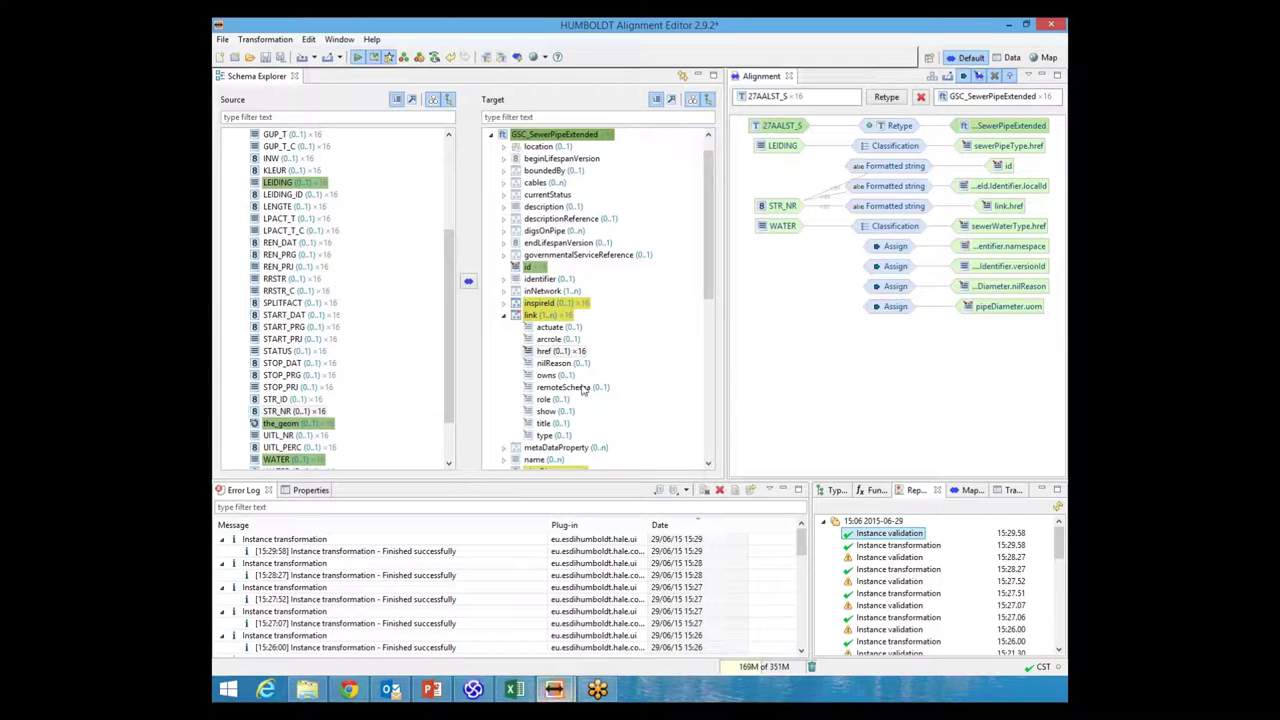
- Bring up the Data perspective to compare 27AALST_S with the transformed UtilityLink data, limiting the transformed data to 1 instance
left_click_drag(447, 283, 458, 145)
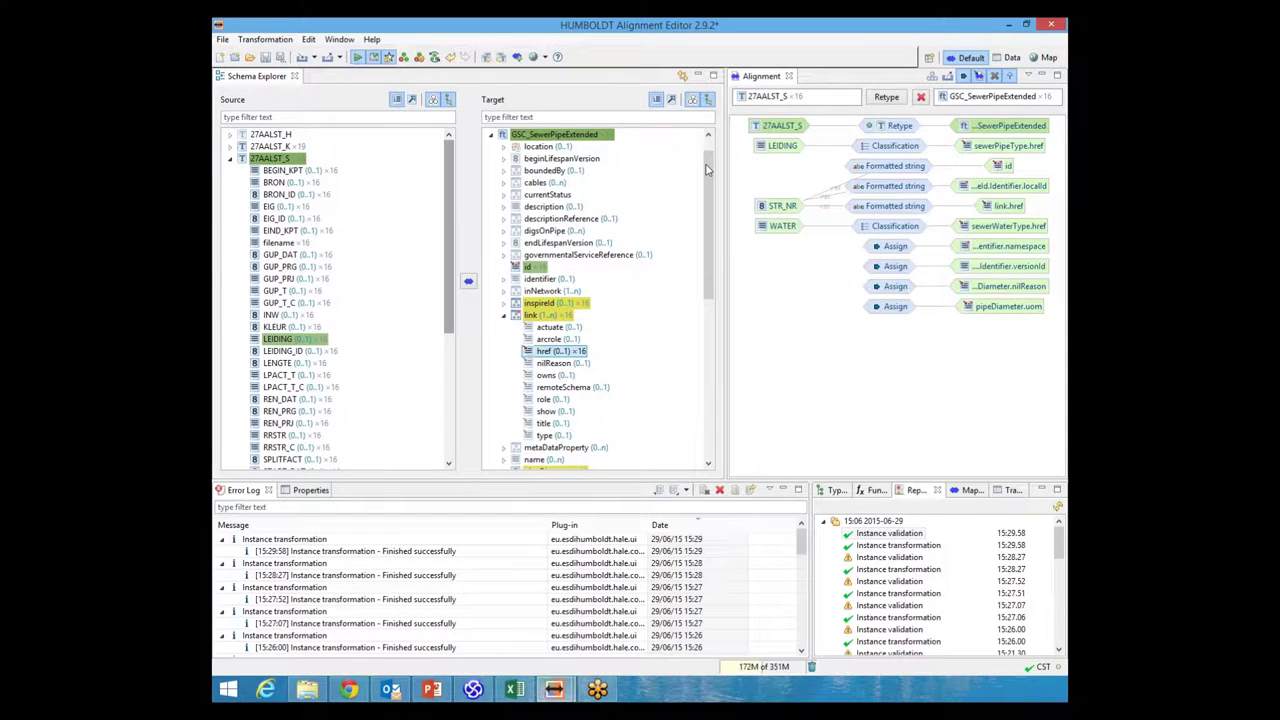
left_click(1012, 57)
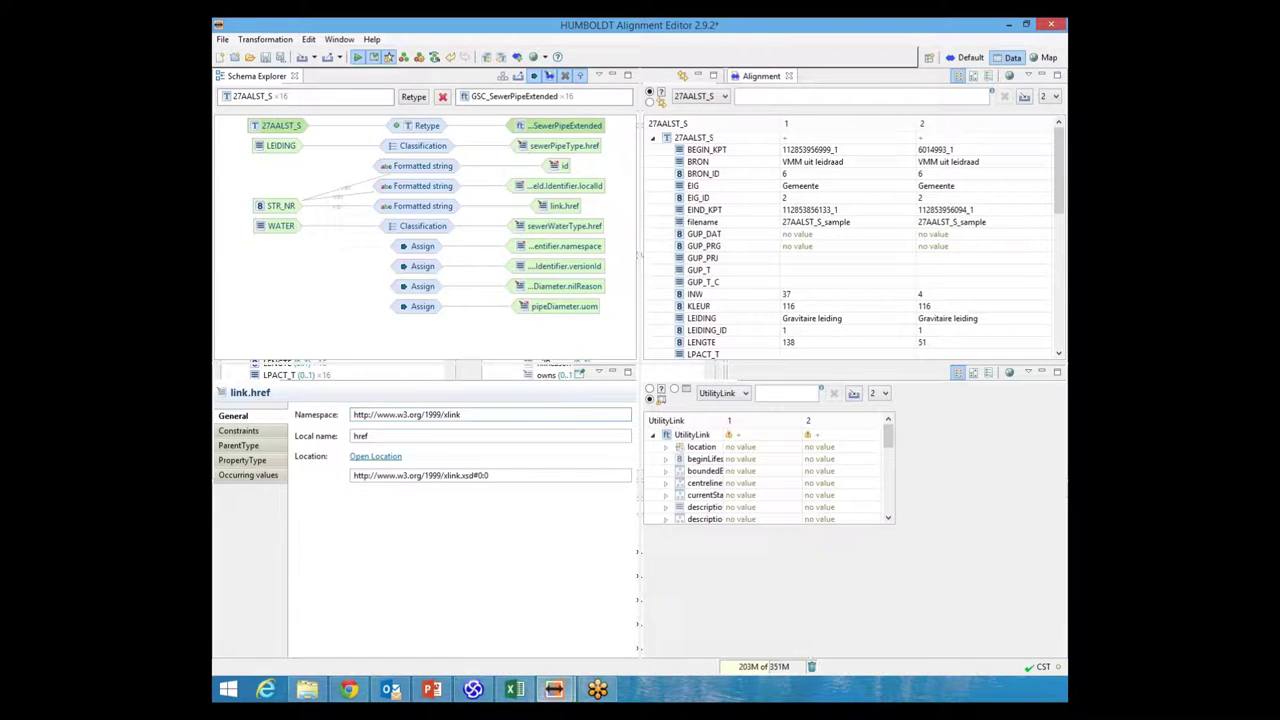
left_click(744, 395)
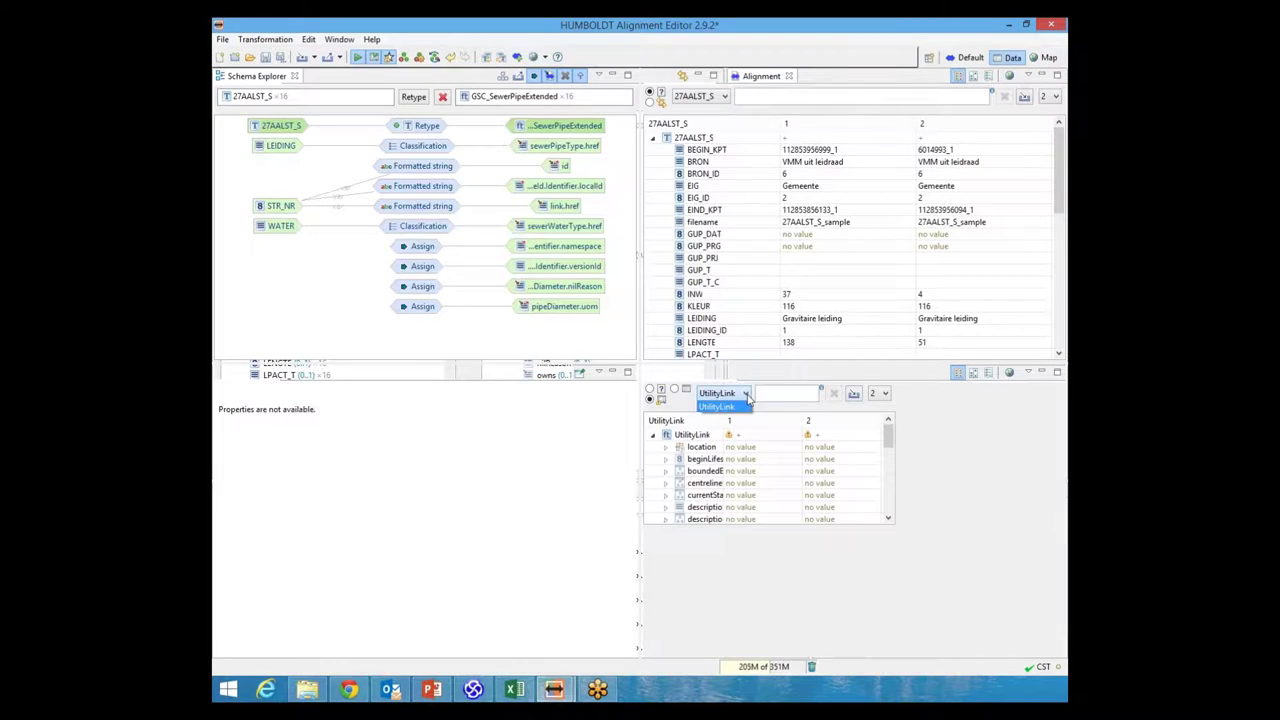
left_click(747, 397)
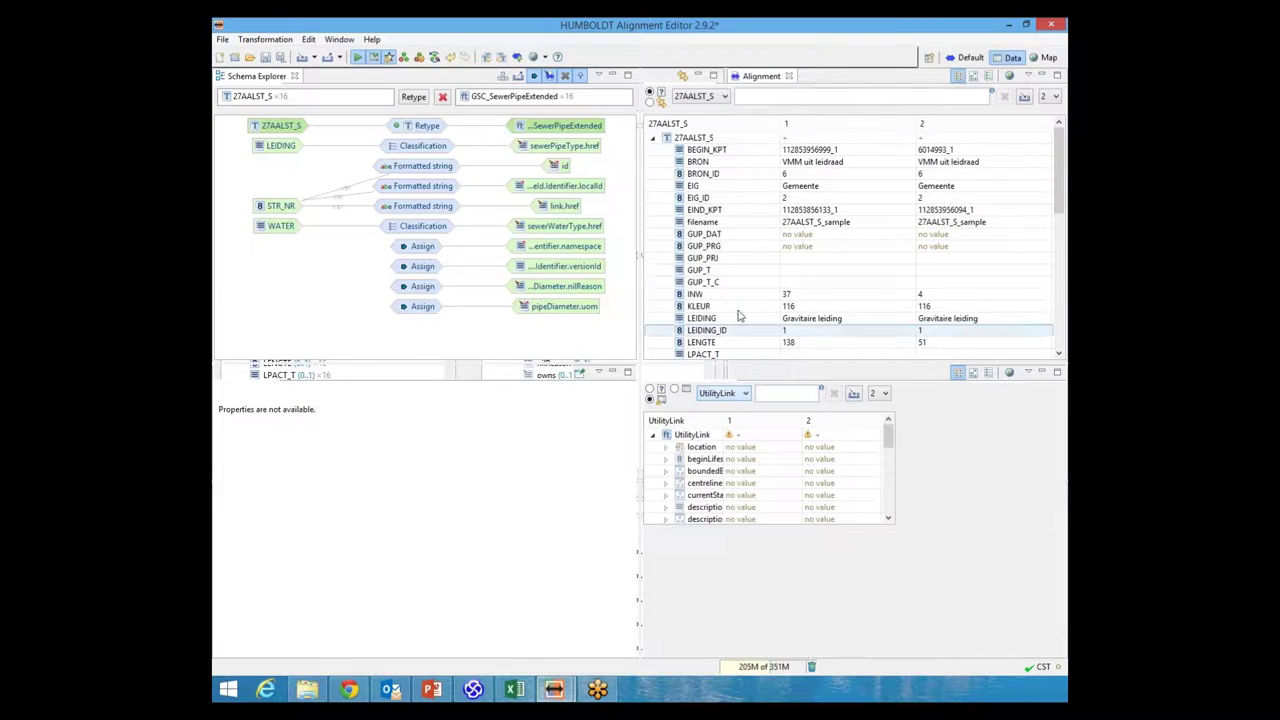
left_click(711, 97)
left_click(700, 137)
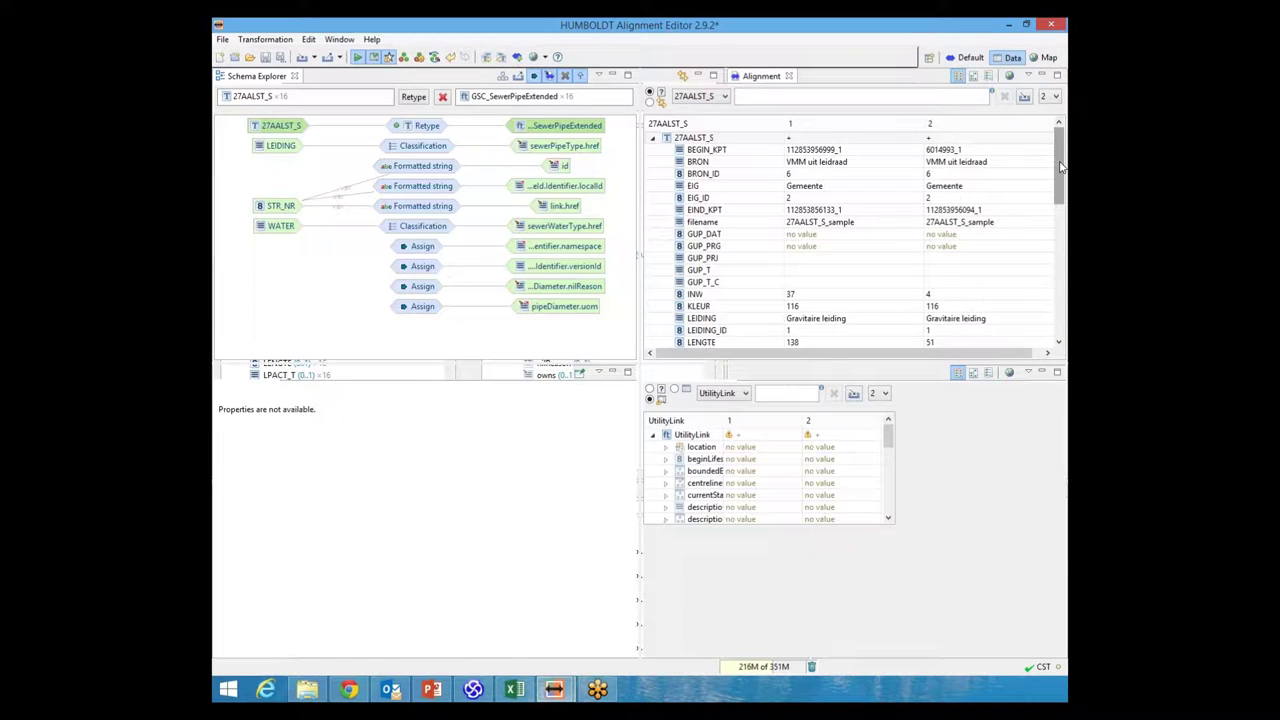
left_click(886, 394)
left_click(878, 406)
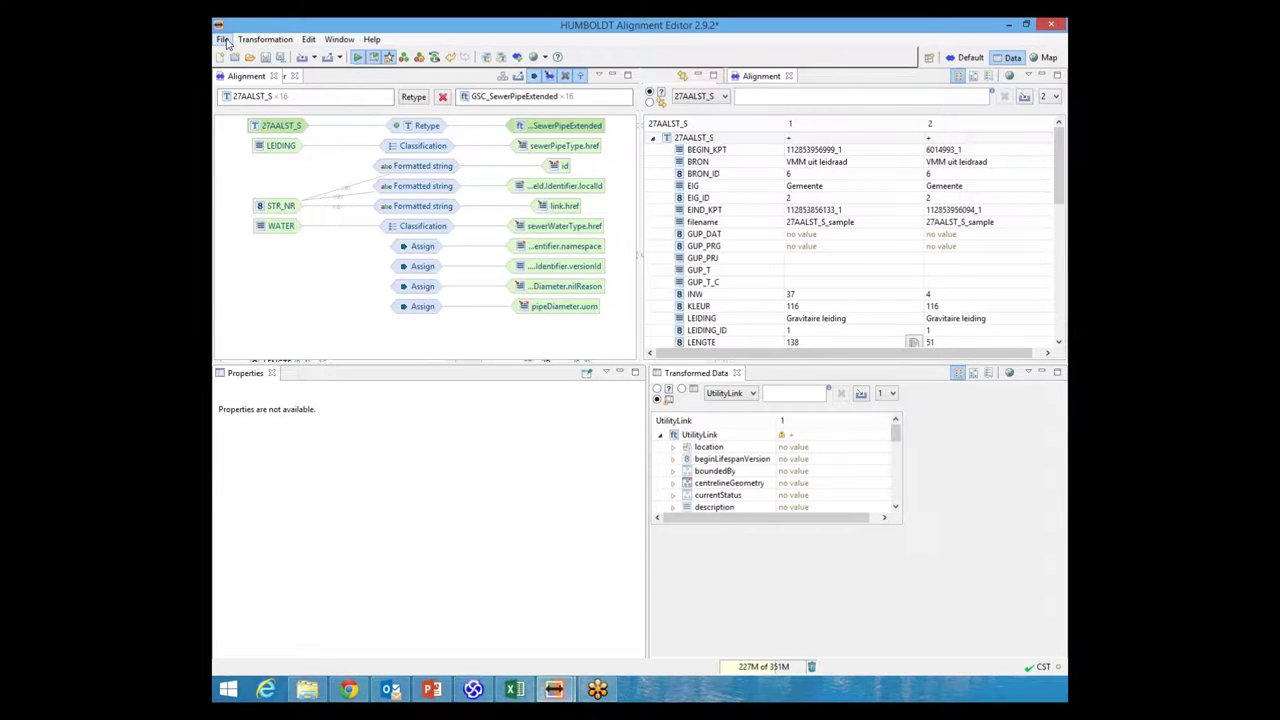
- Save the alignment project in HALE project format with the project name US_live
left_click(224, 40)
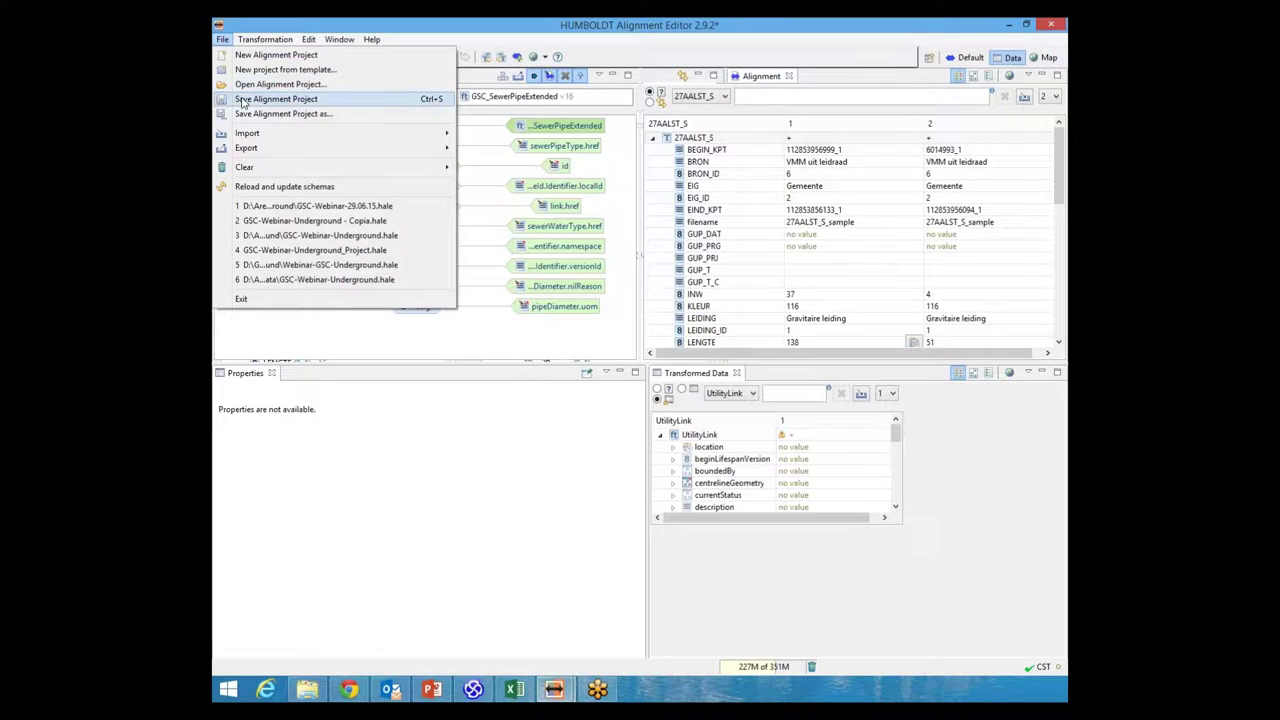
left_click(243, 101)
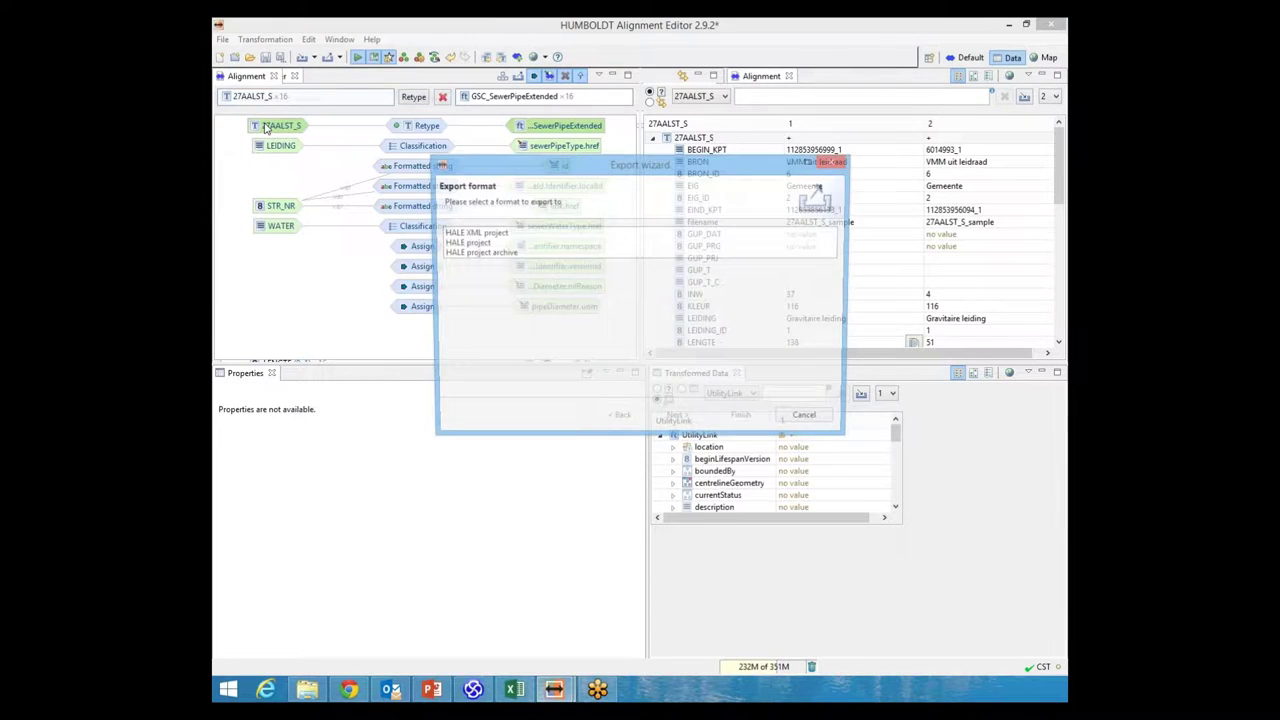
left_click(697, 424)
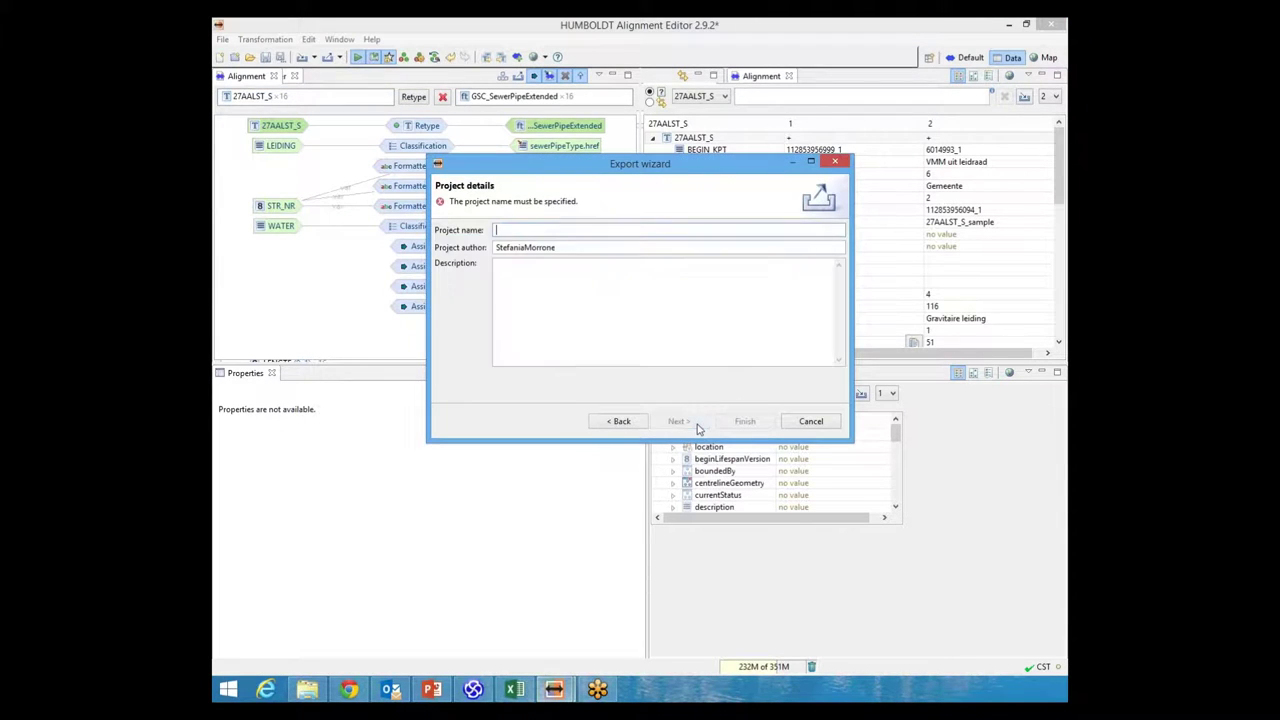
type("US_live")
key("Tab")
key("ctrl+c")
right_click(501, 232)
left_click(506, 271)
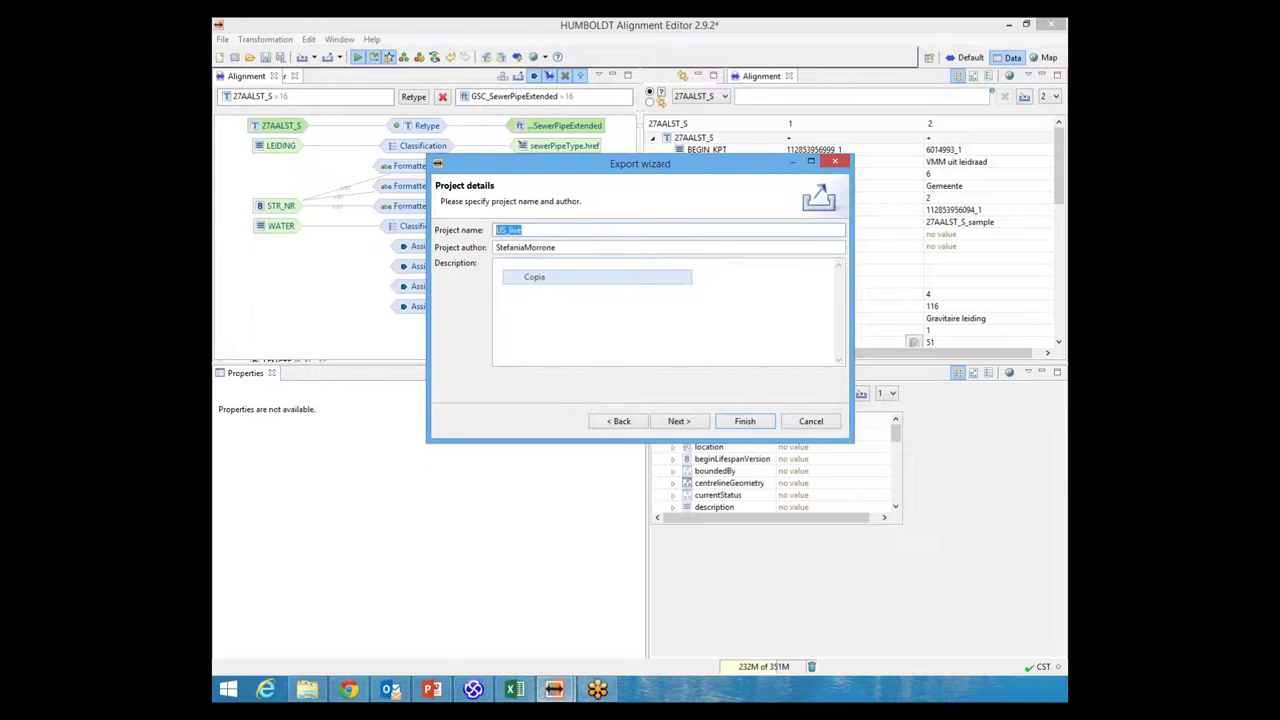
left_click(677, 421)
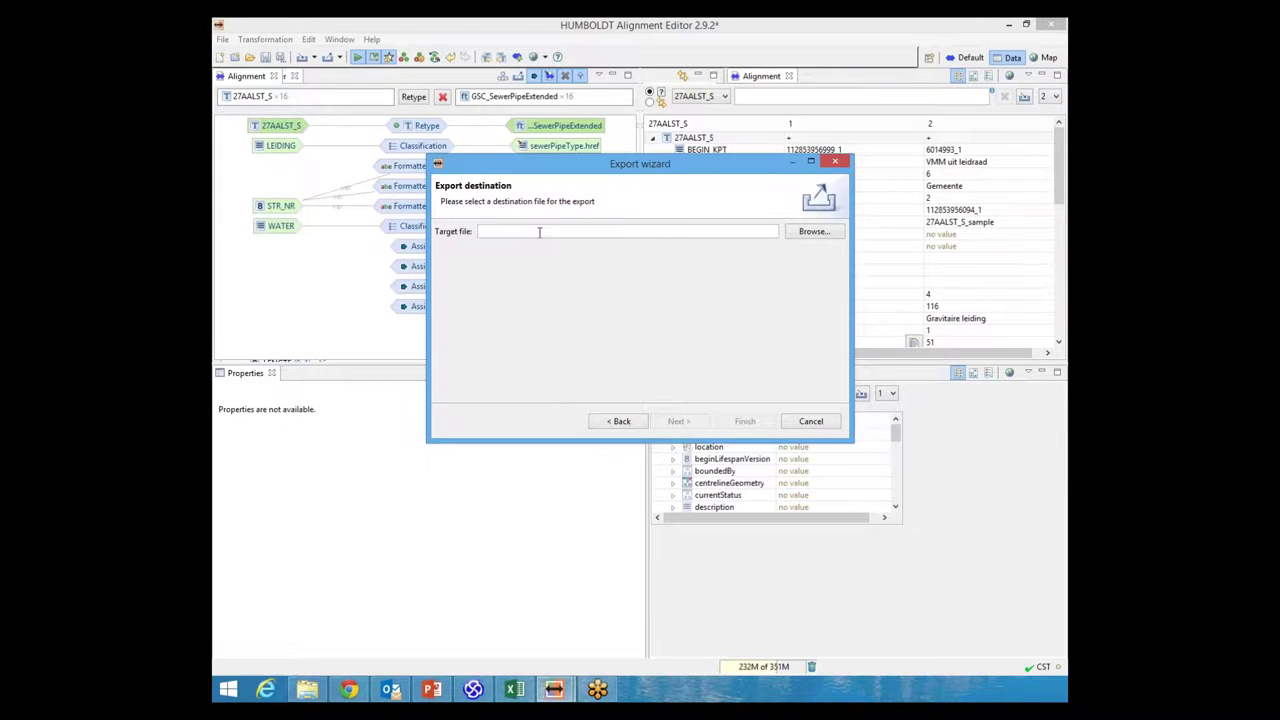
- Set the export's target file to US_live in the VMM_TESTdata folder, keep the default project file settings and complete the export
left_click(812, 232)
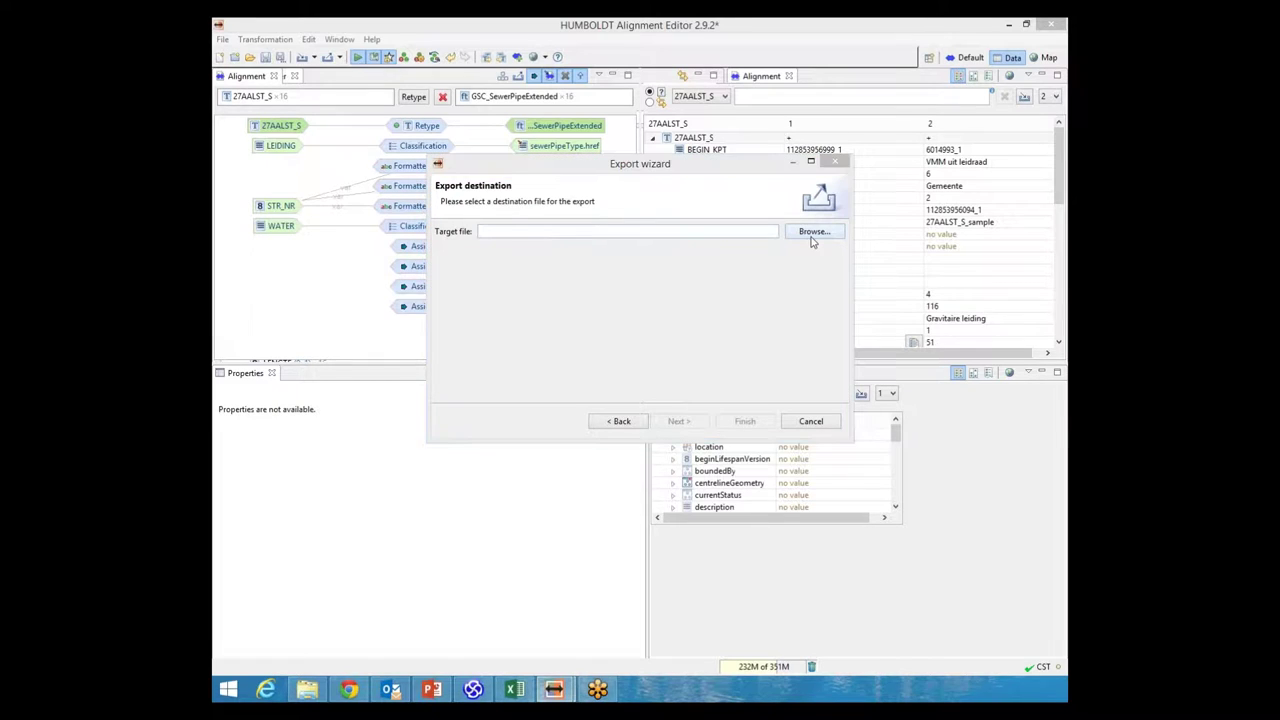
right_click(538, 466)
left_click(572, 522)
left_click(955, 513)
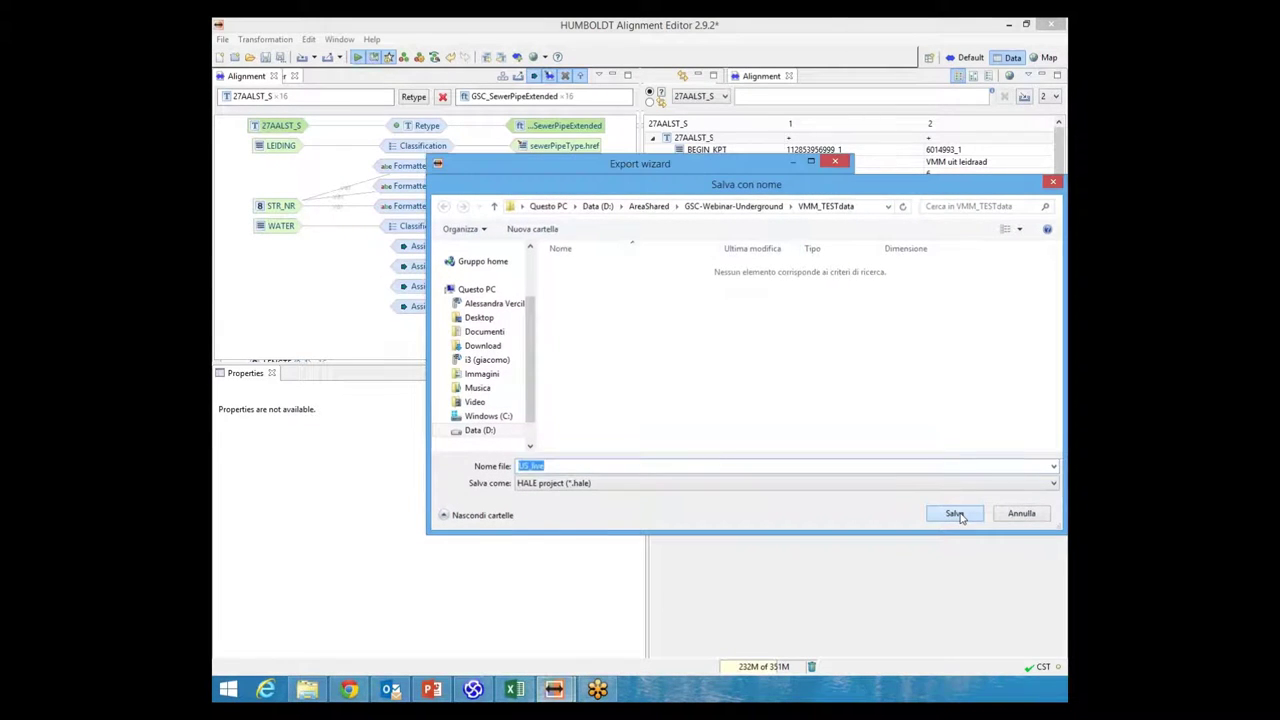
left_click(676, 421)
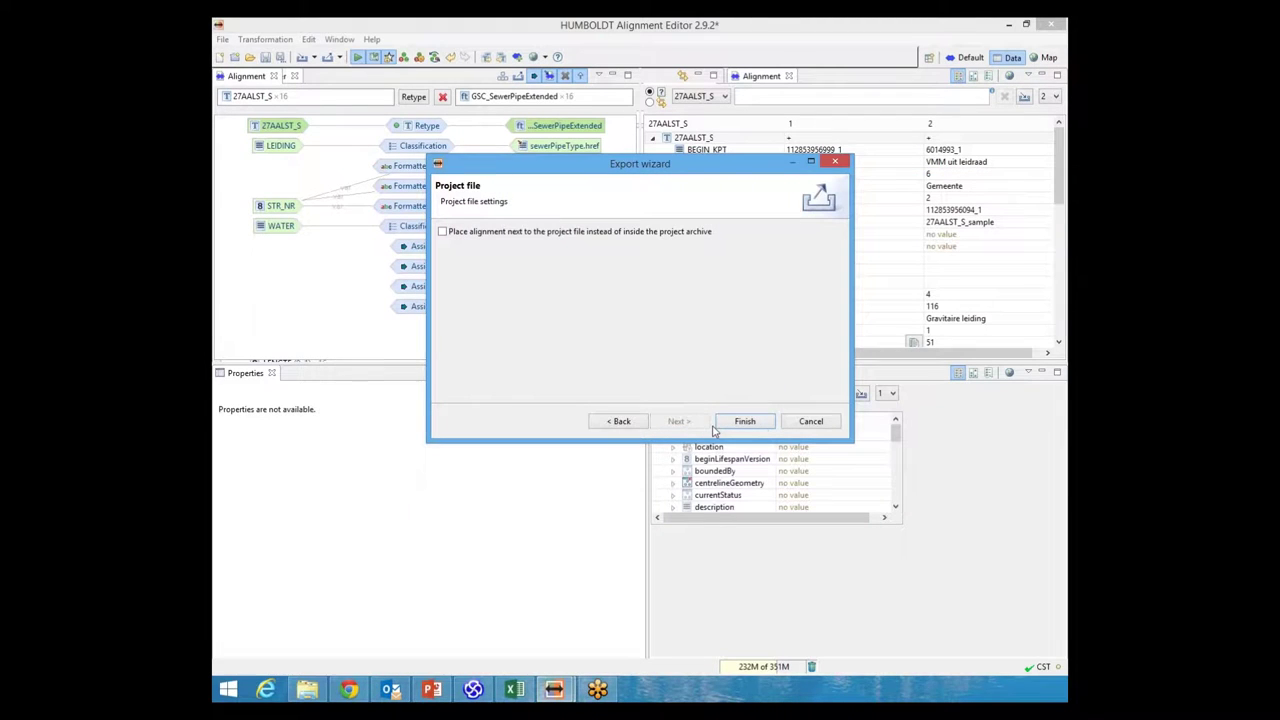
left_click(745, 421)
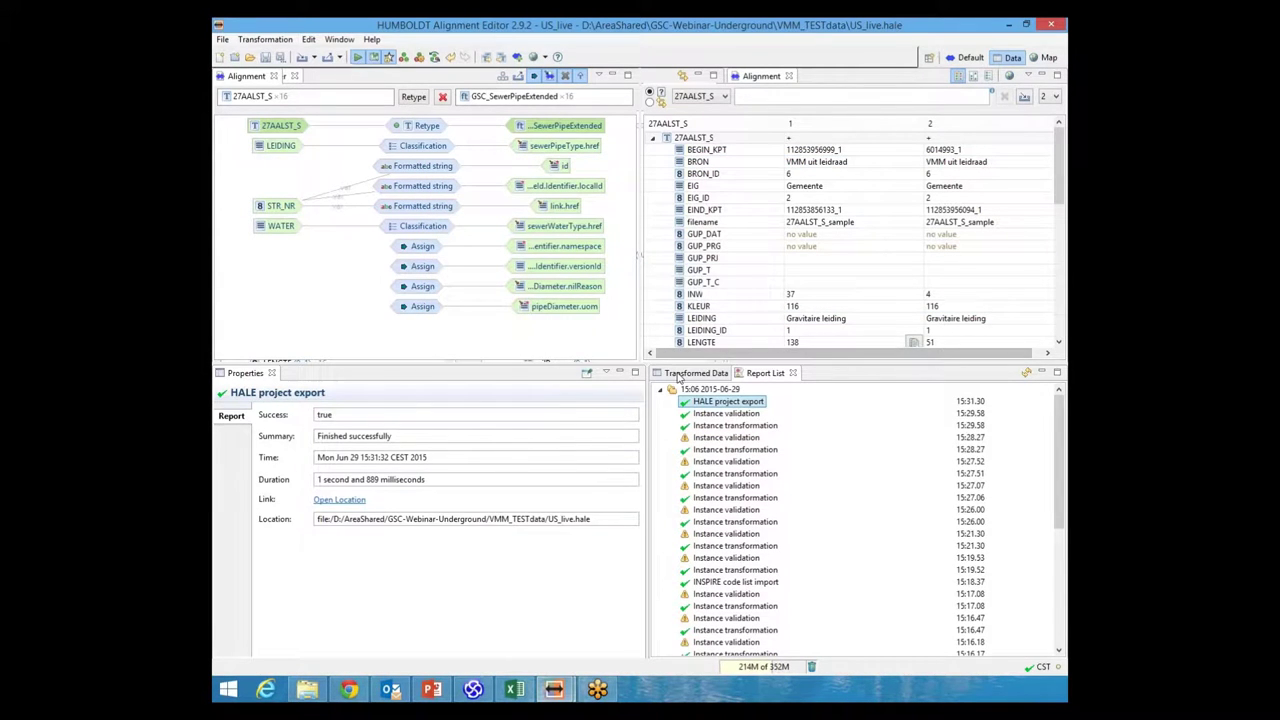
- Examine the transformed UtilityLink instance's centrelineGeometry down through AbstractCurve and LineString to its choice elements
left_click(682, 374)
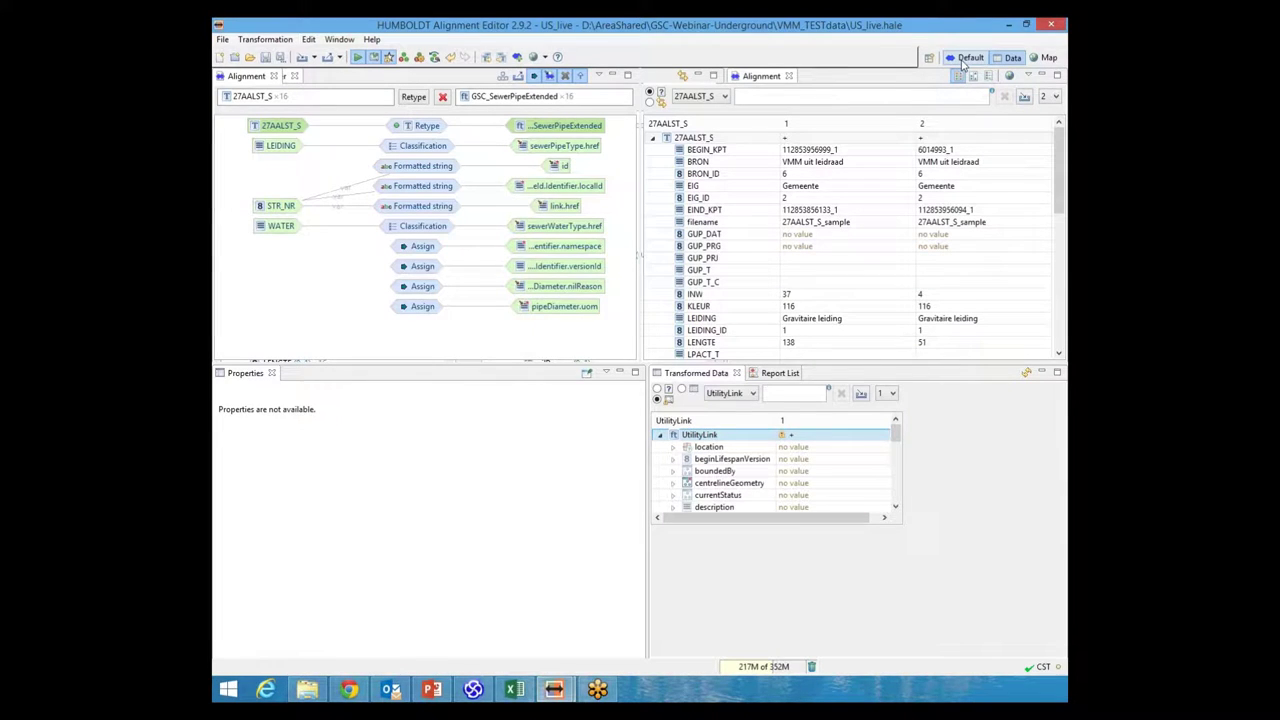
left_click(1010, 57)
left_click(742, 484)
left_click(672, 483)
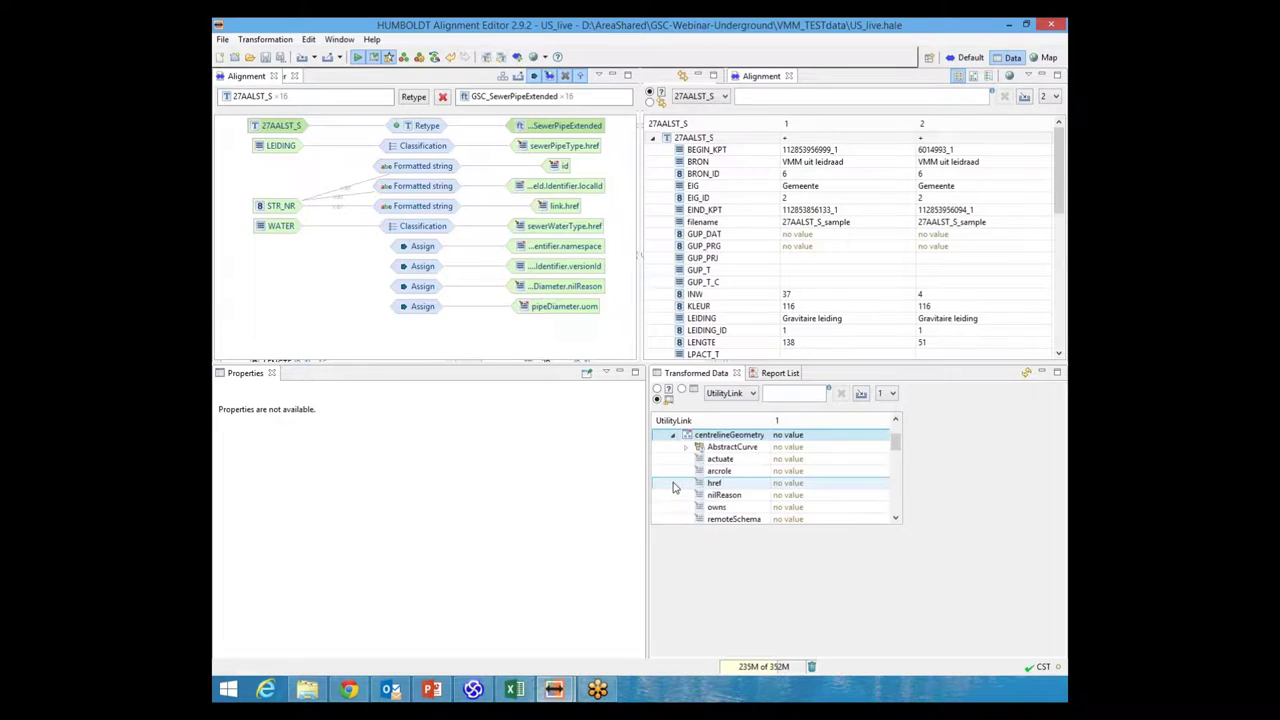
left_click(686, 447)
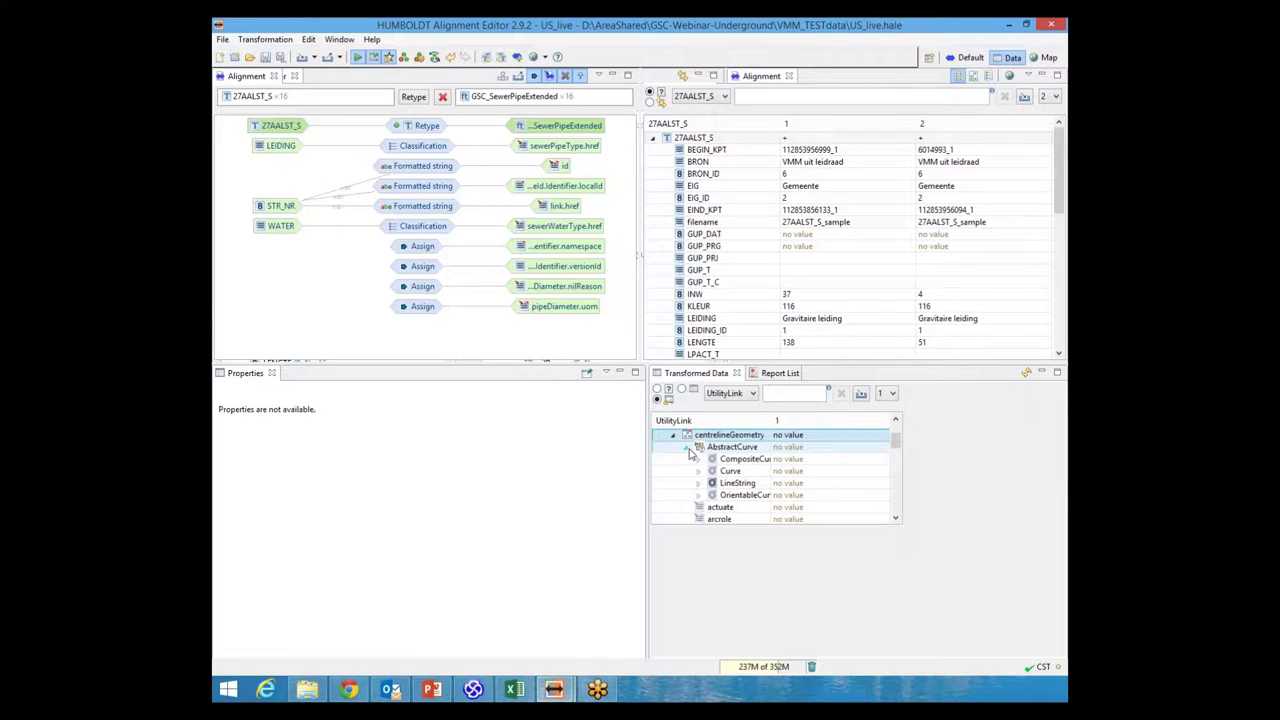
left_click(699, 483)
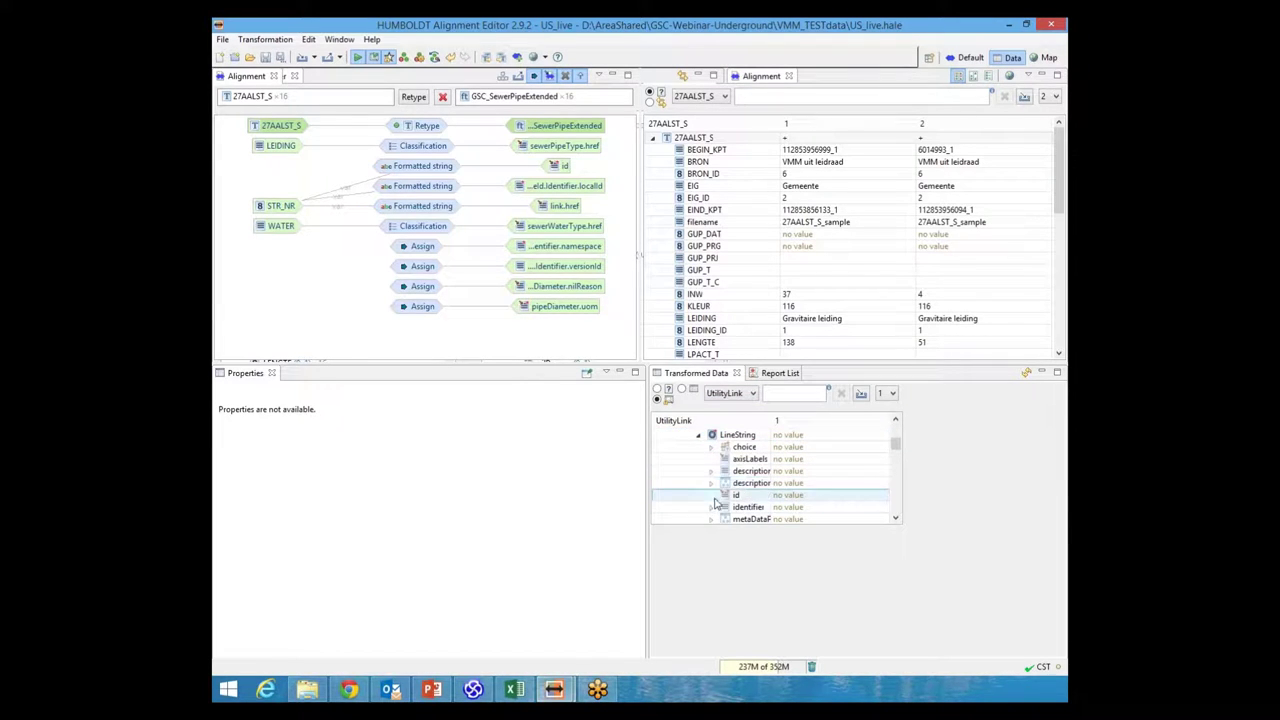
scroll(762, 496, "up", 3)
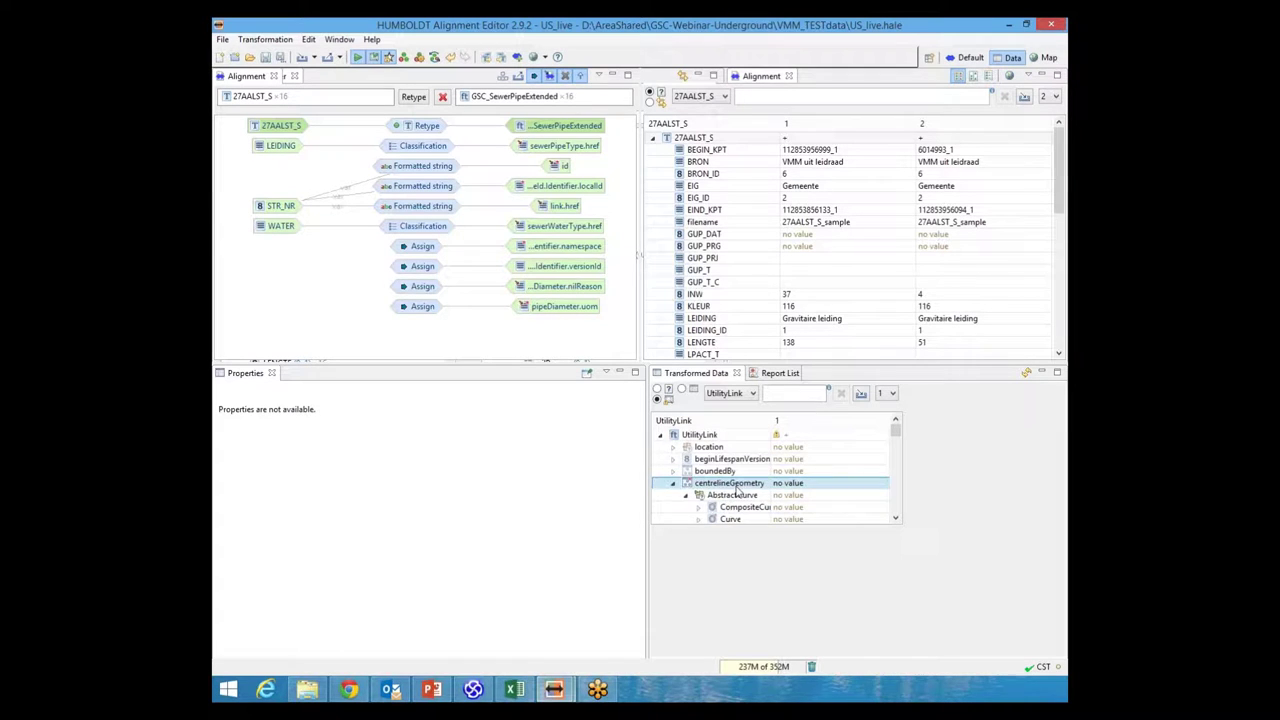
scroll(720, 503, "down", 2)
left_click(708, 460)
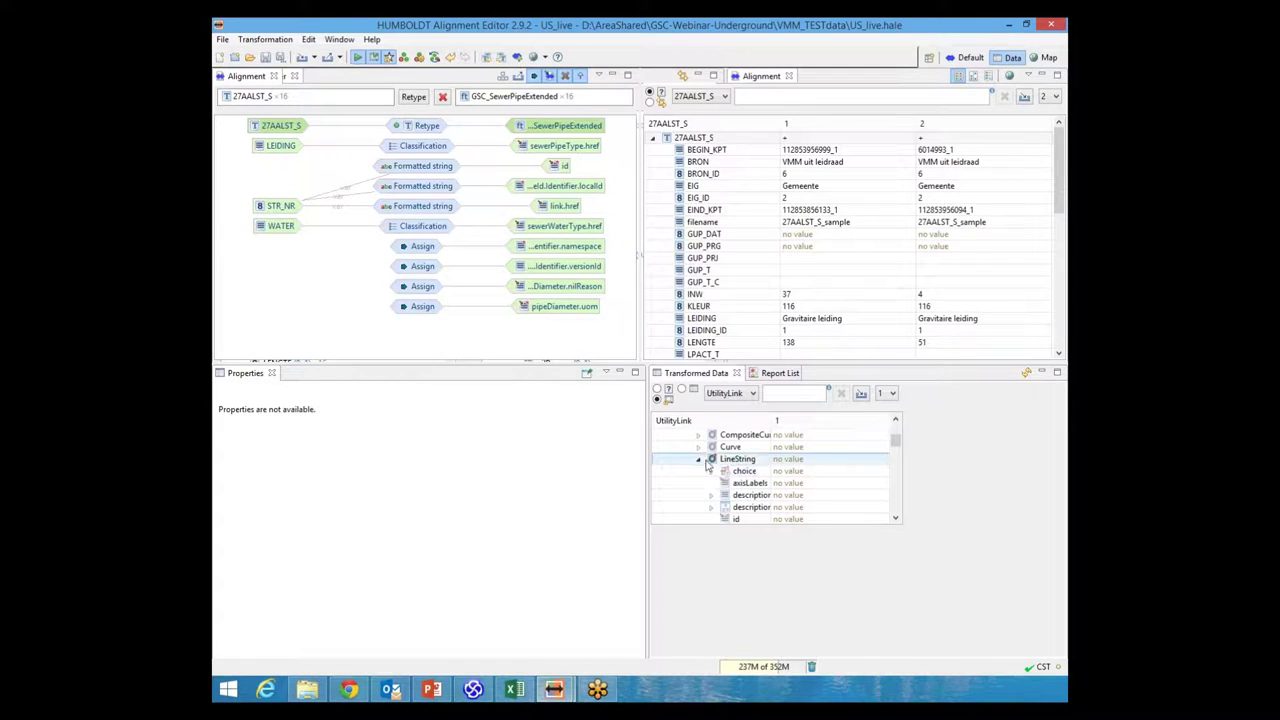
left_click(711, 471)
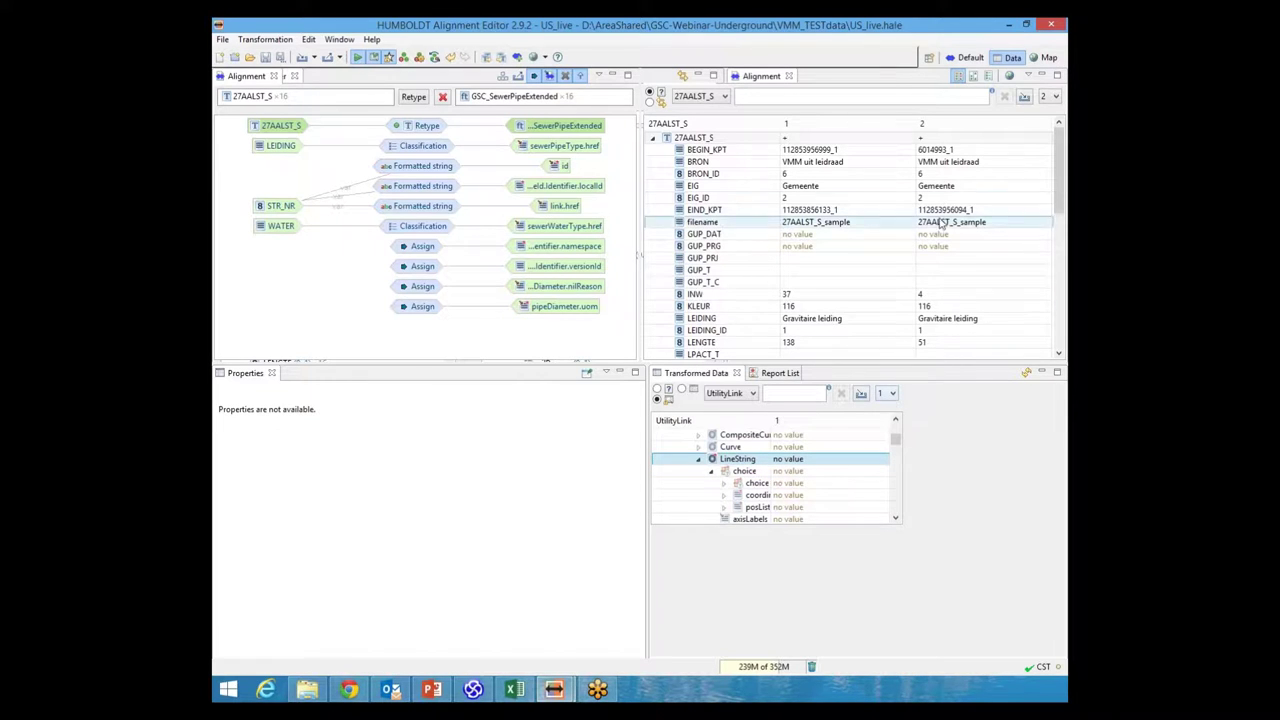
- Show the source and transformed data in the Map perspective and inspect the sewer network near Hofstade, northwest of Brussels
left_click(1046, 59)
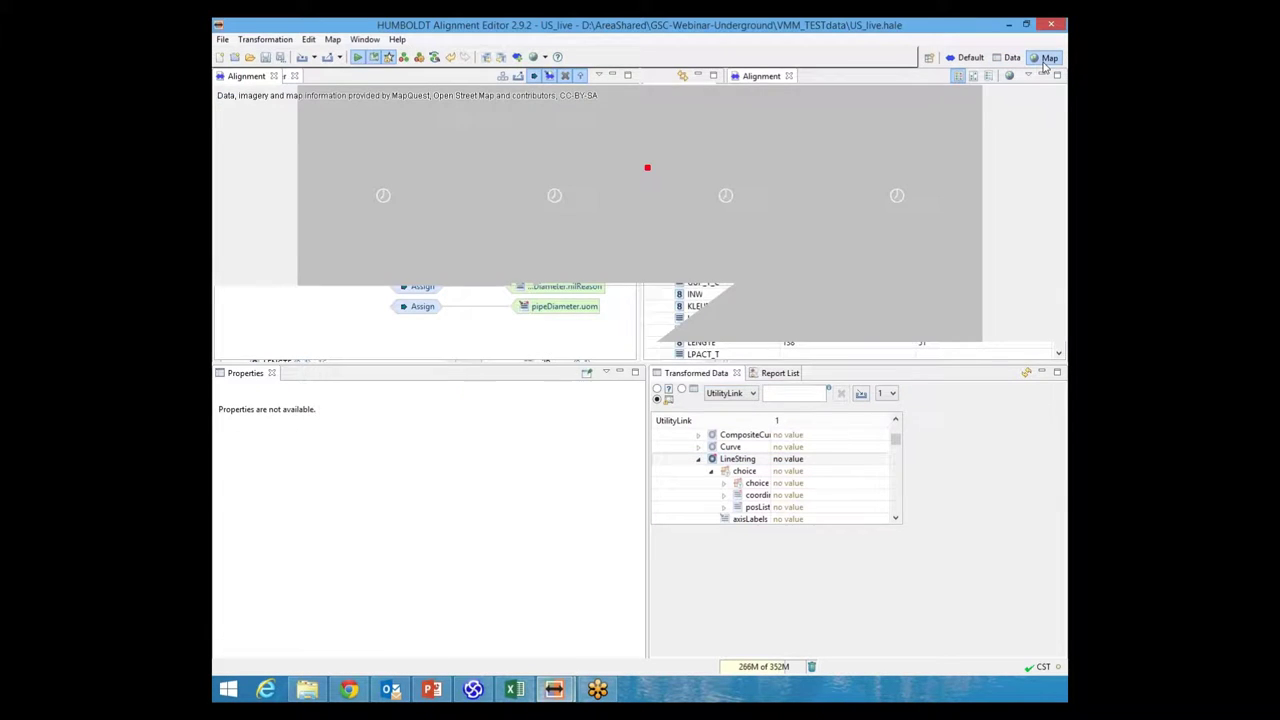
double_click(648, 171)
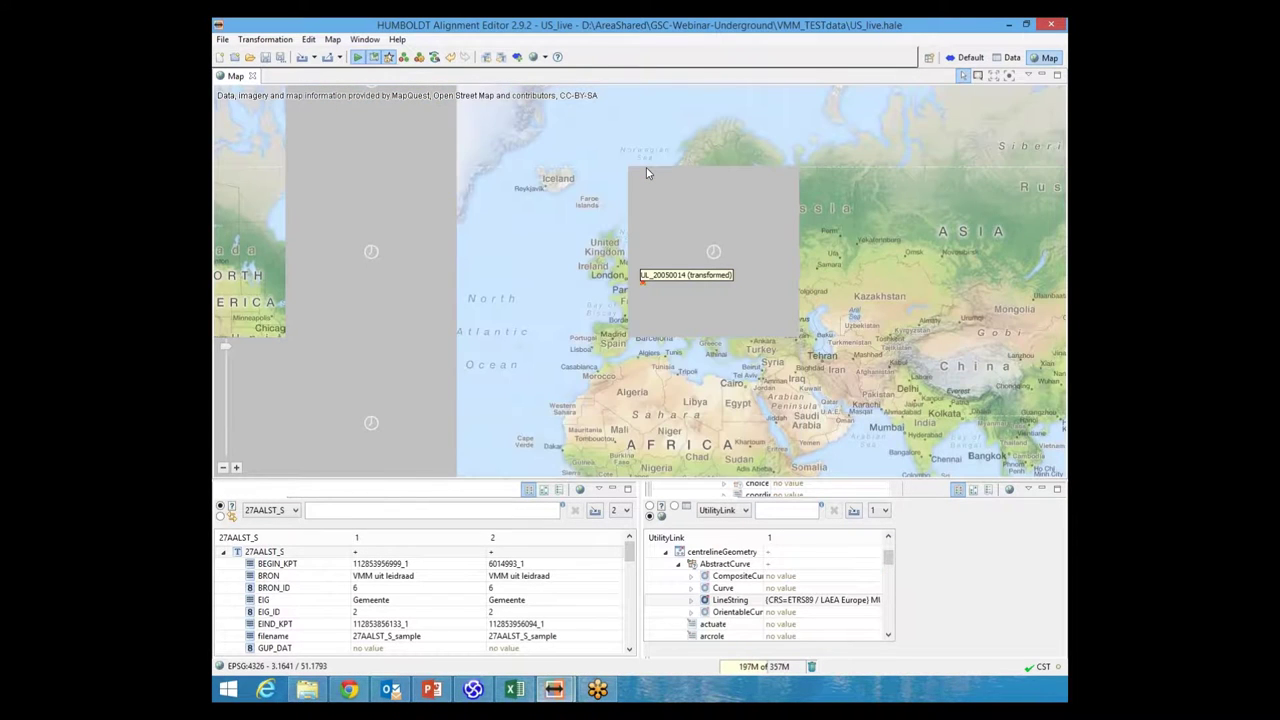
scroll(646, 171, "up", 1)
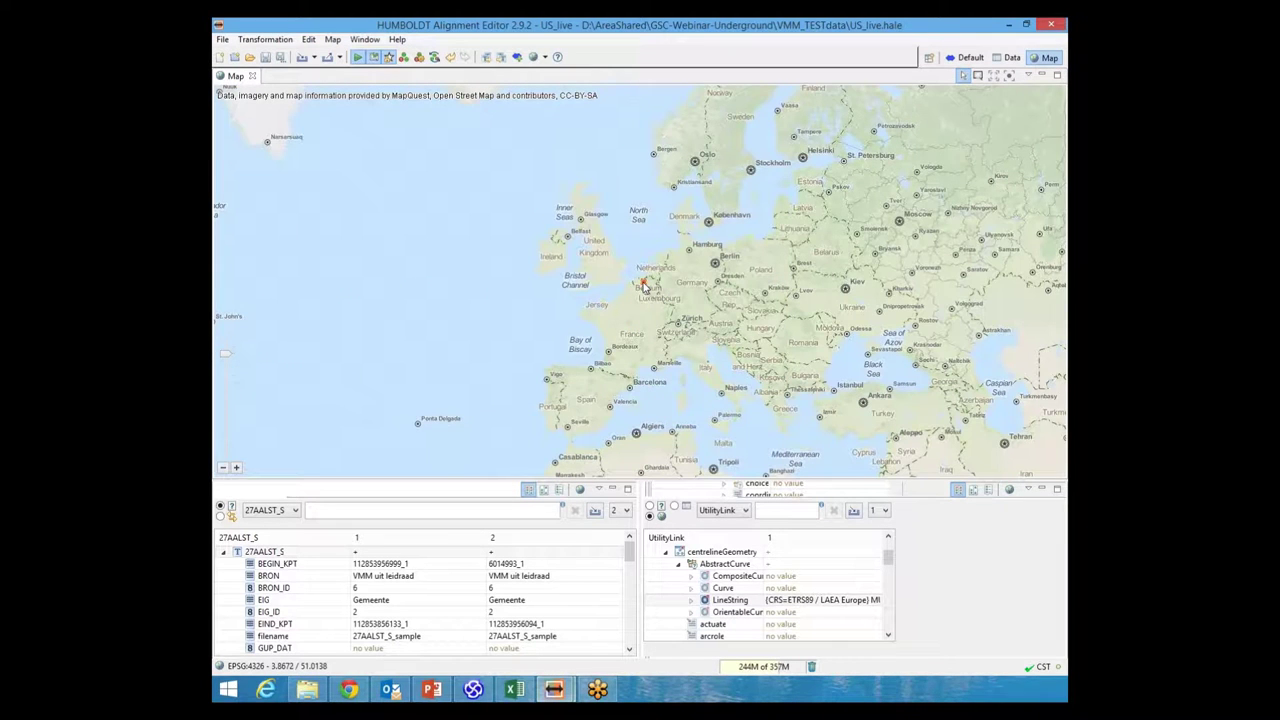
scroll(645, 286, "up", 3)
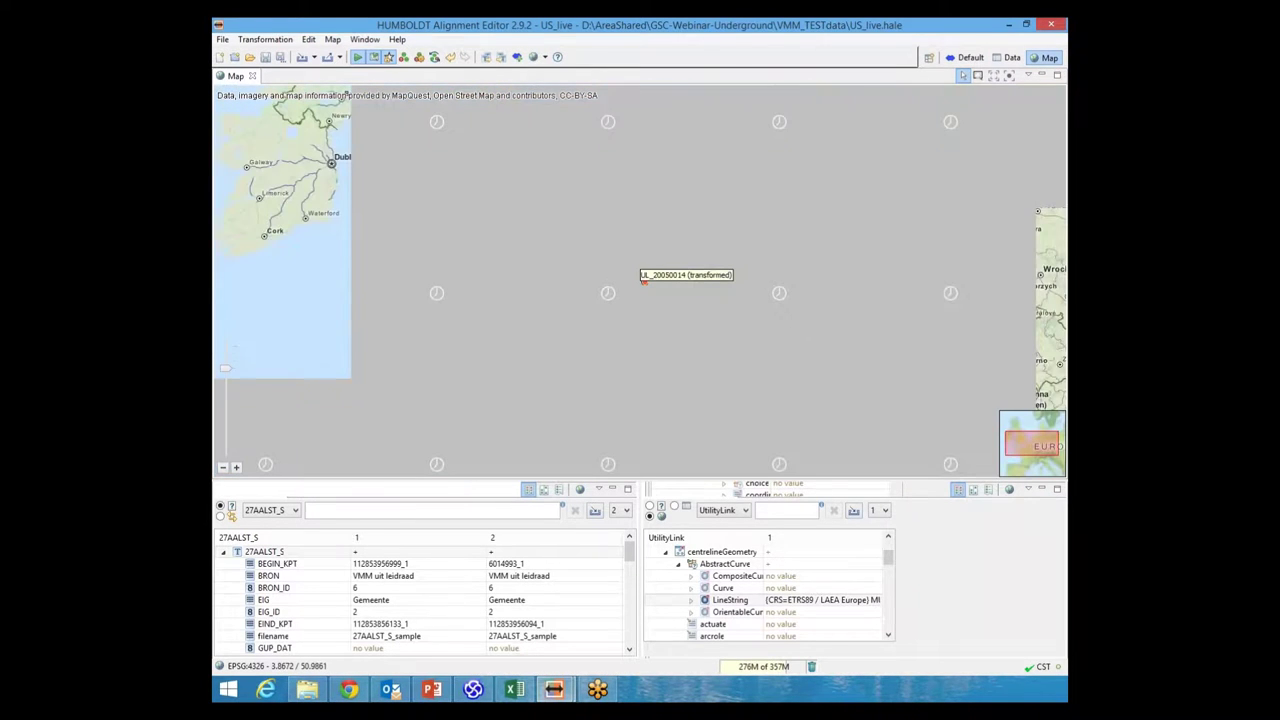
scroll(645, 286, "up", 1)
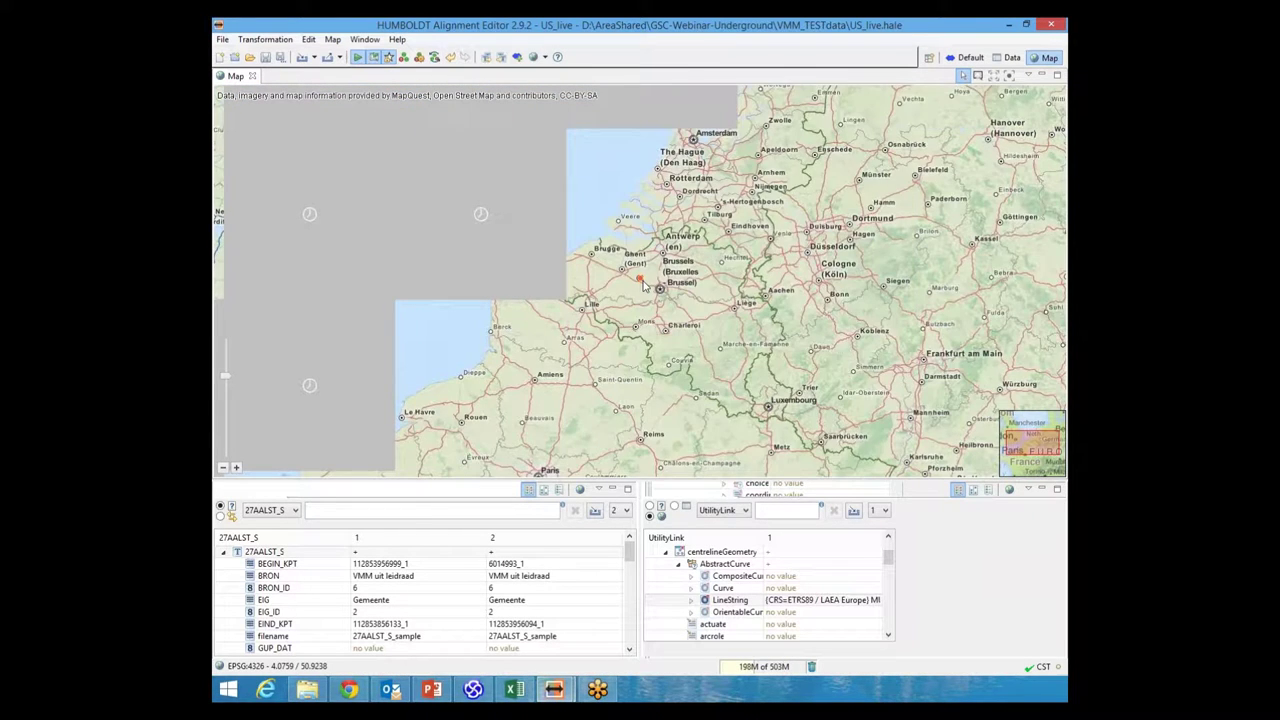
scroll(645, 289, "up", 1)
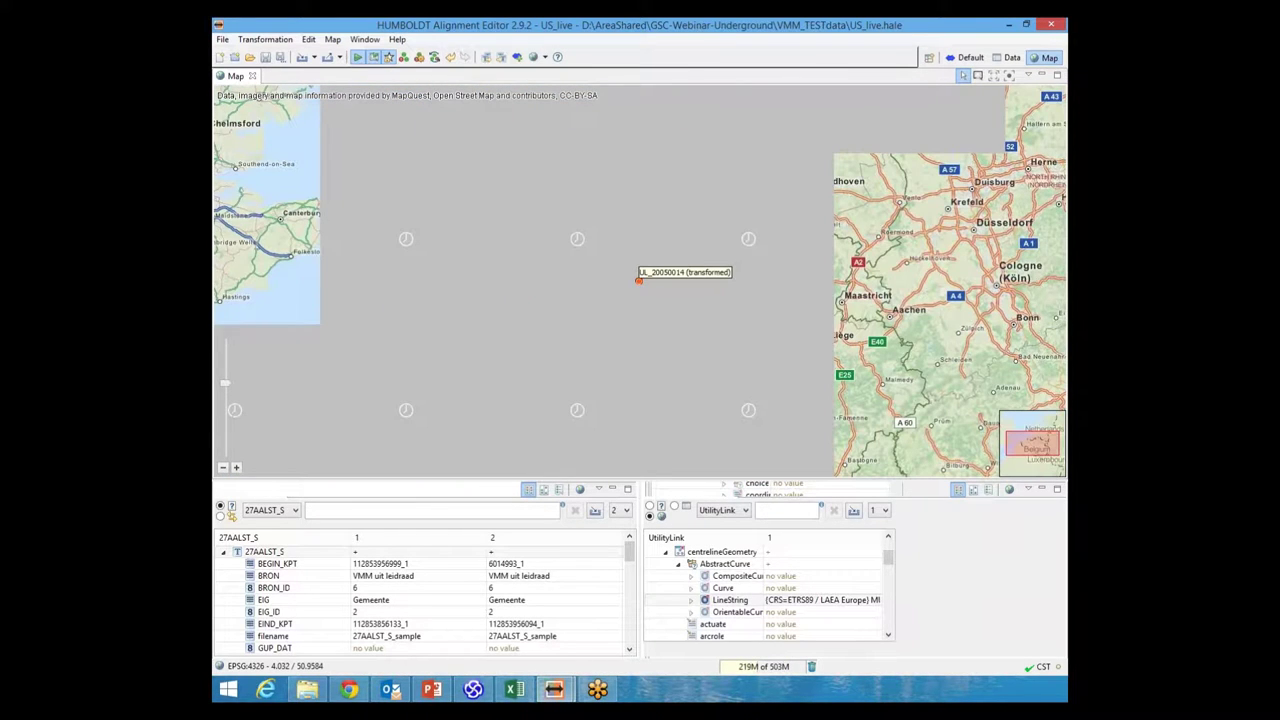
scroll(640, 282, "up", 1)
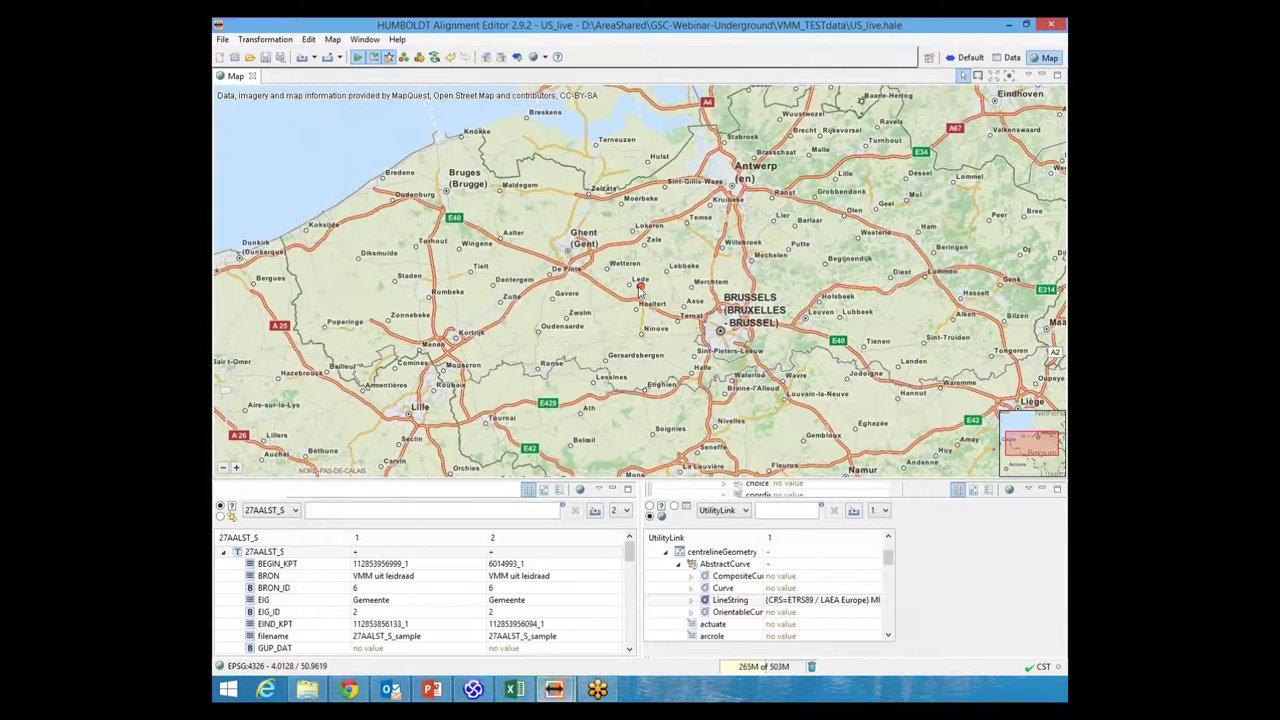
scroll(640, 290, "up", 1)
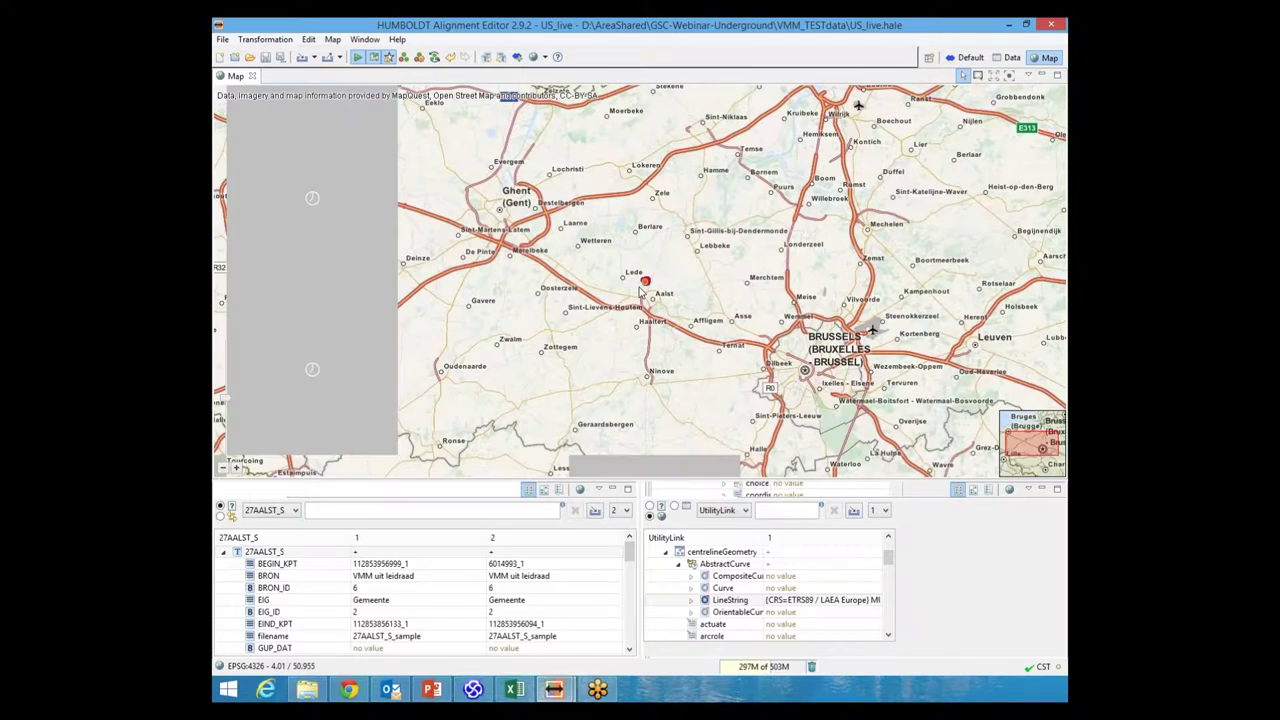
scroll(645, 285, "up", 1)
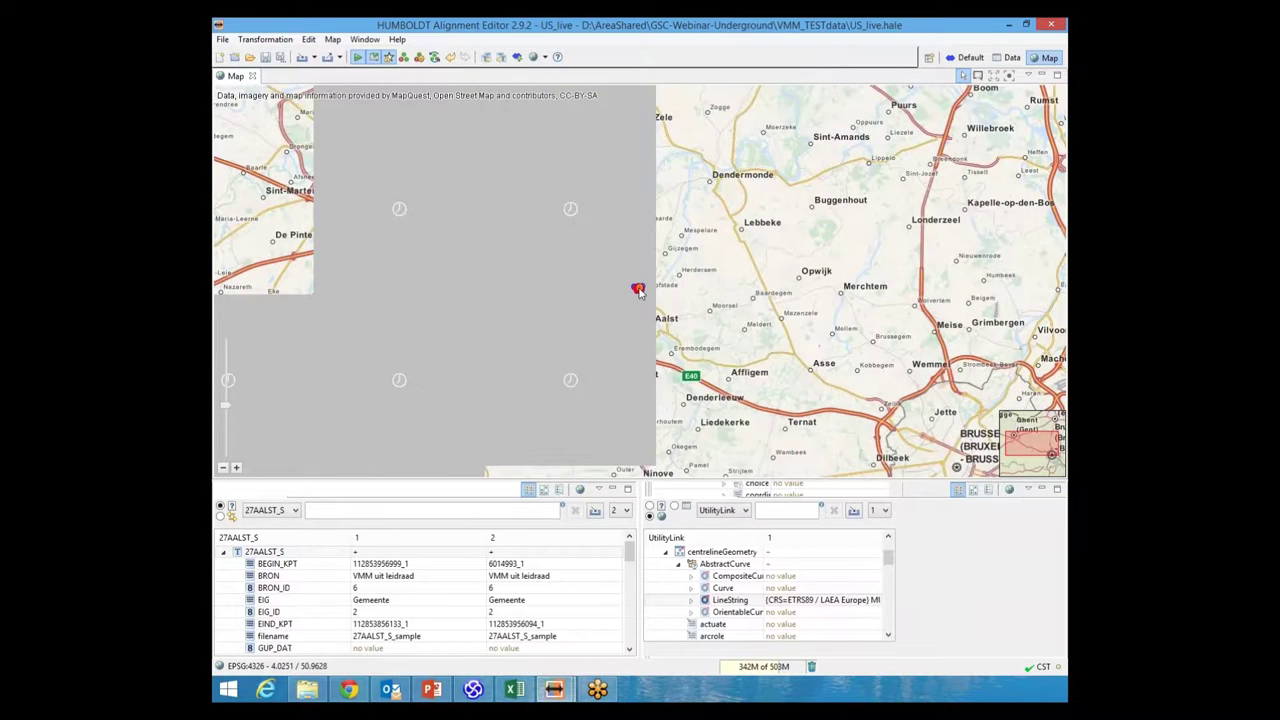
scroll(638, 285, "up", 1)
scroll(646, 274, "up", 1)
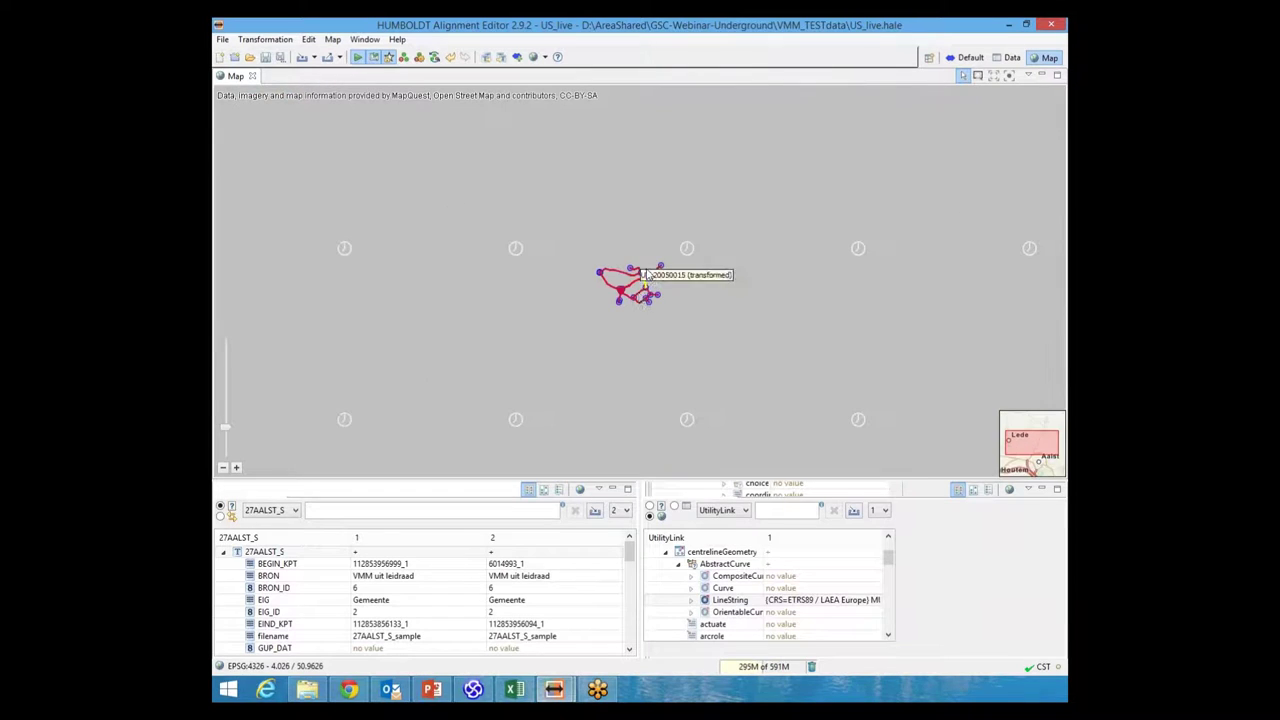
scroll(651, 280, "up", 1)
left_click(648, 288)
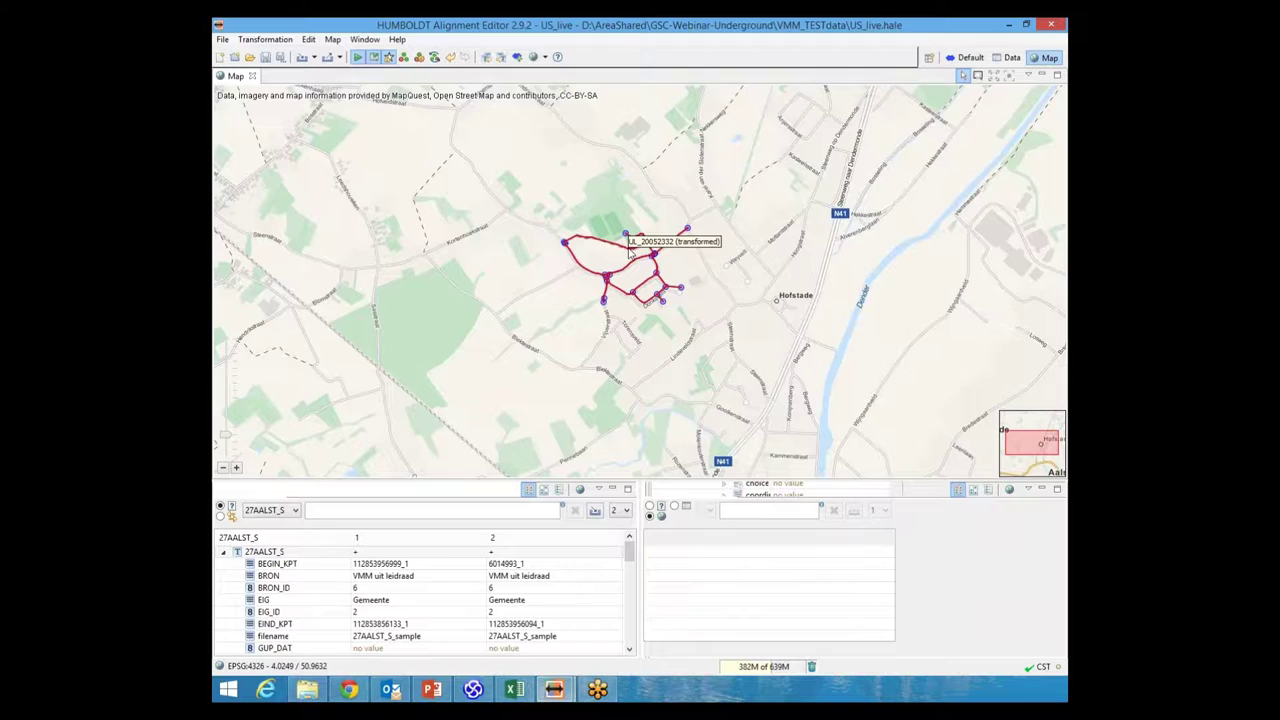
- Return to the Default perspective, collapse GSC_SewerPipeExtended in the target schema and expand UtilityLink
left_click(968, 58)
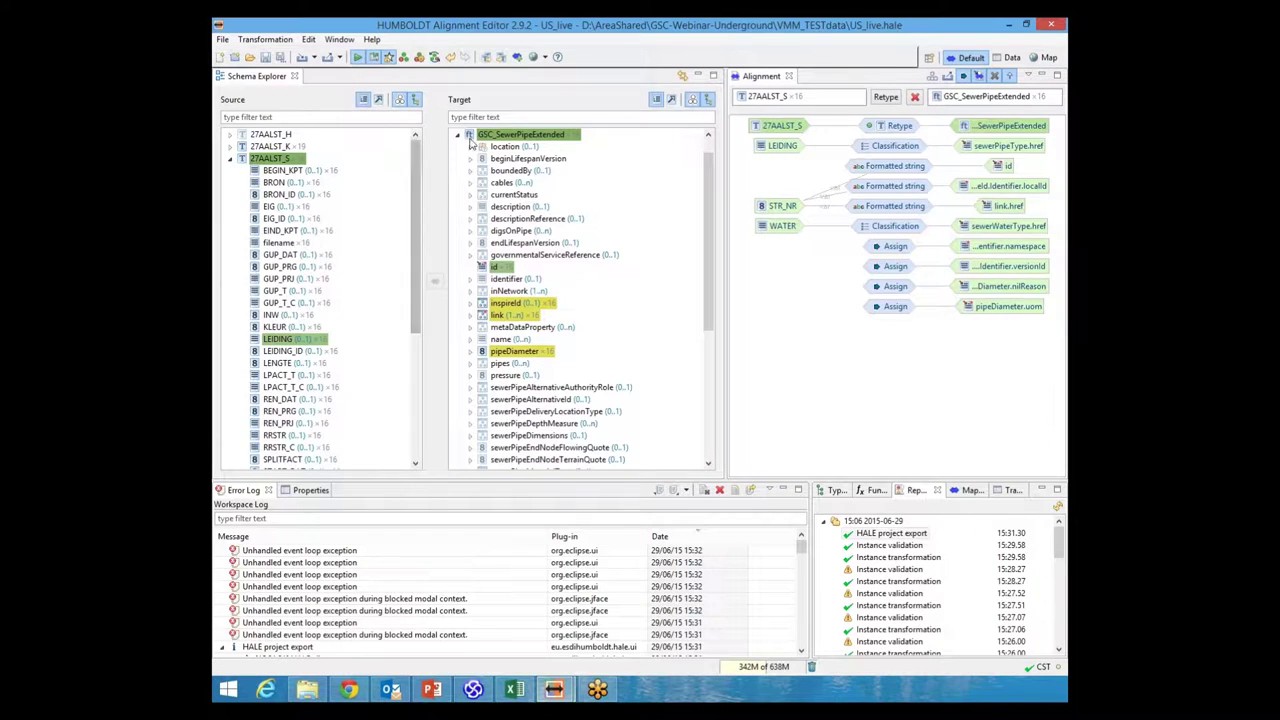
left_click(458, 135)
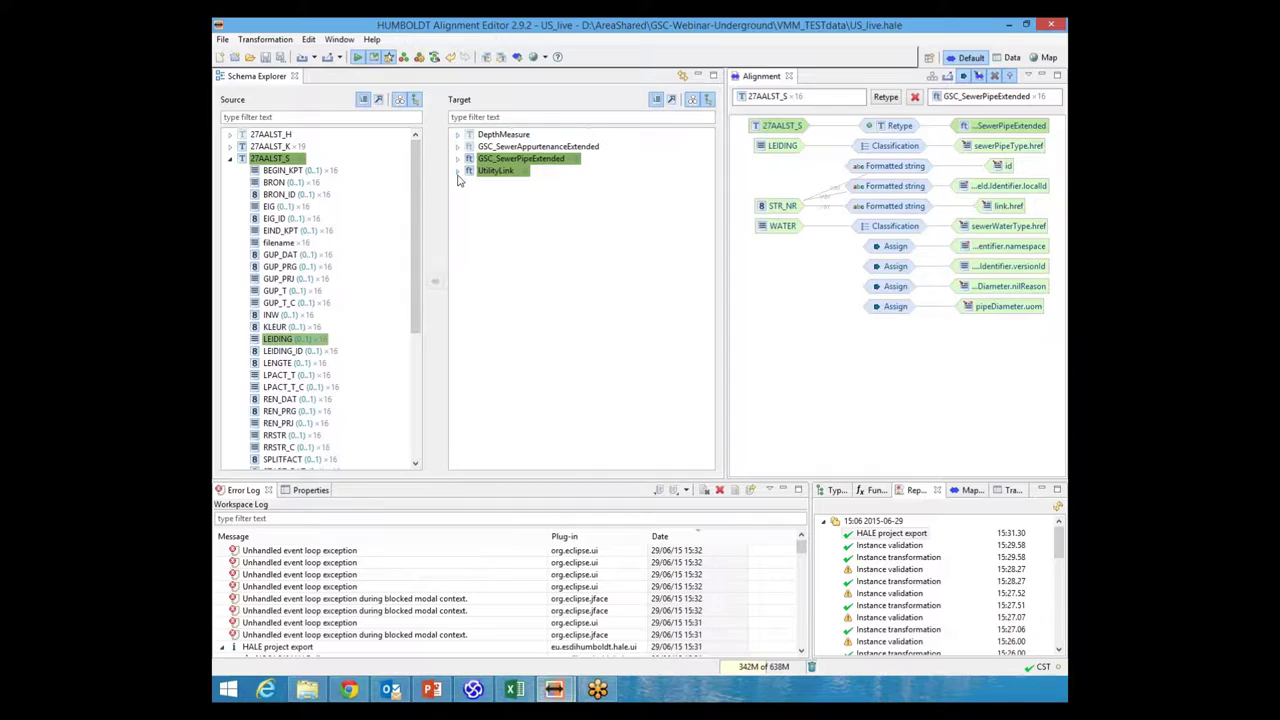
left_click(458, 171)
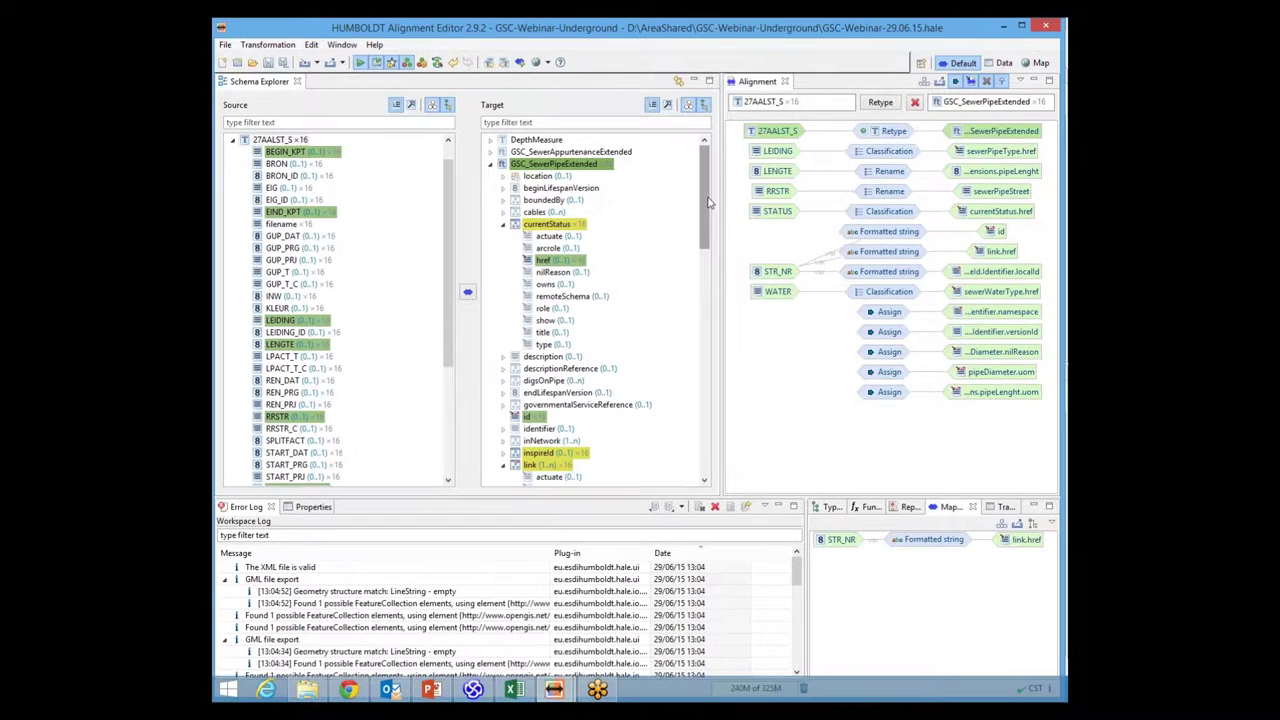
- In the GSC-Webinar-29.06.15 project's Data perspective, examine the transformed GSC_SewerPipeExtended id and the inspireId Identifier values
left_click(1003, 63)
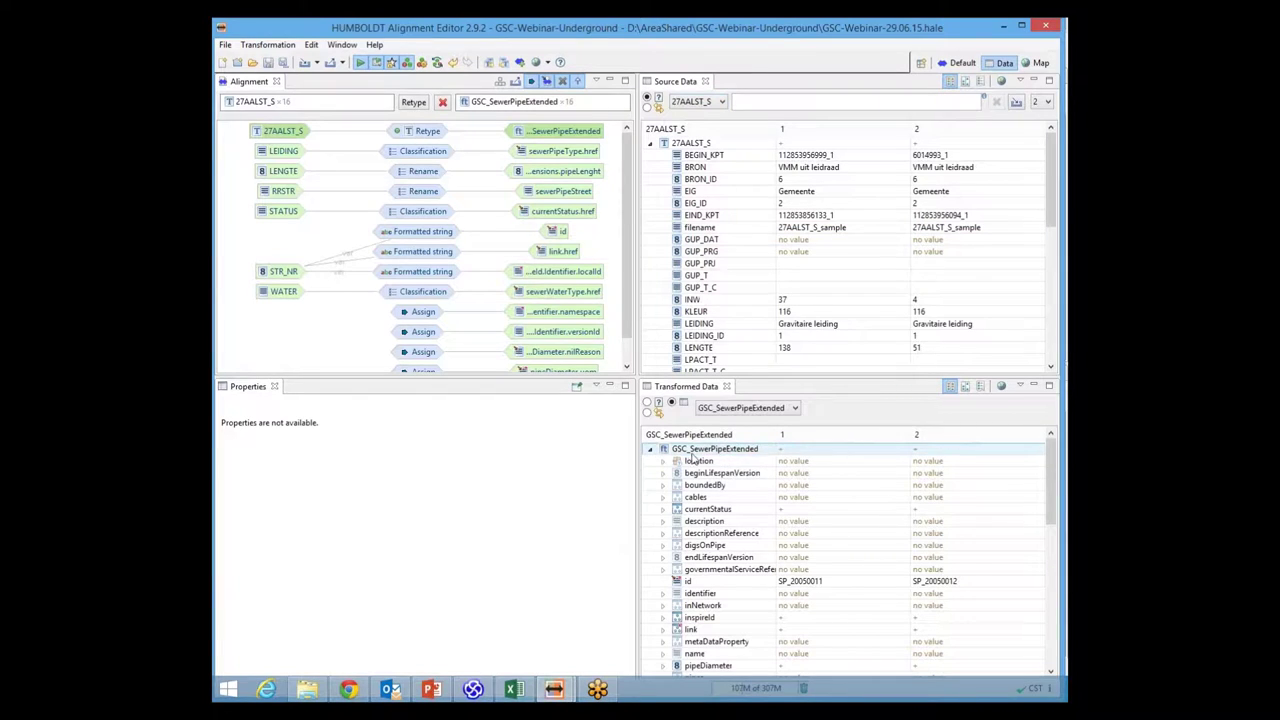
left_click(712, 450)
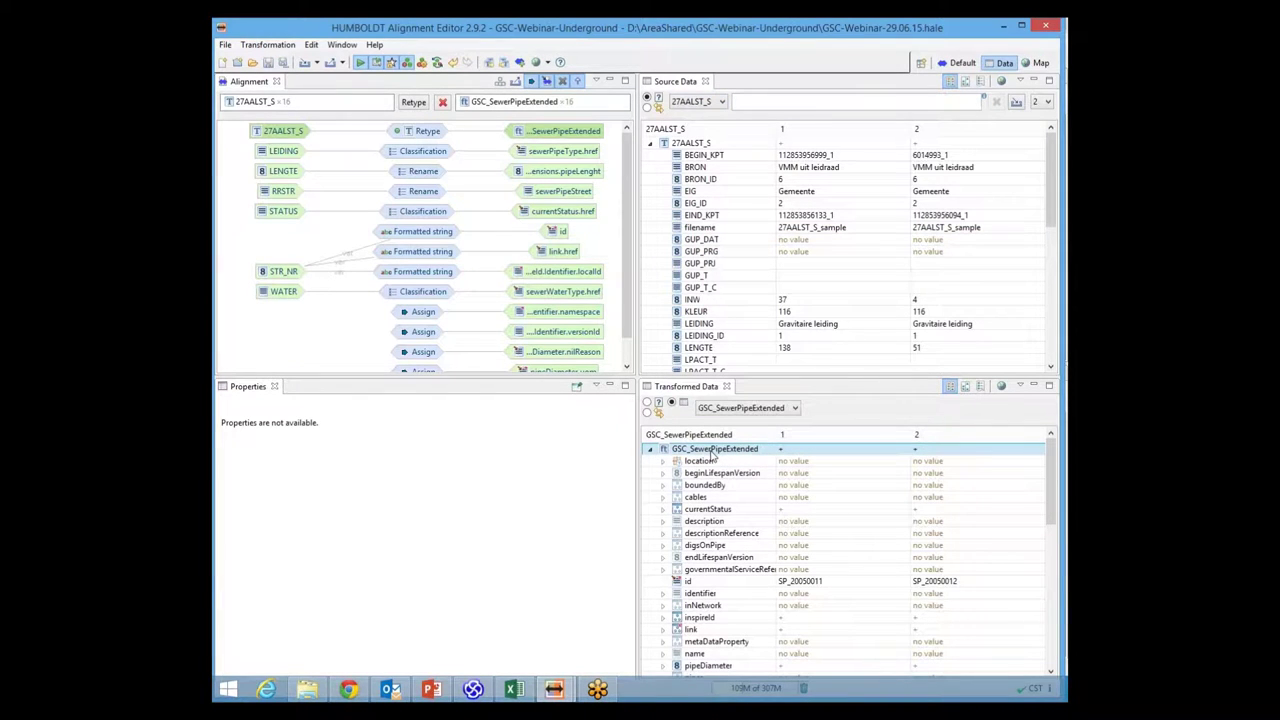
left_click(797, 584)
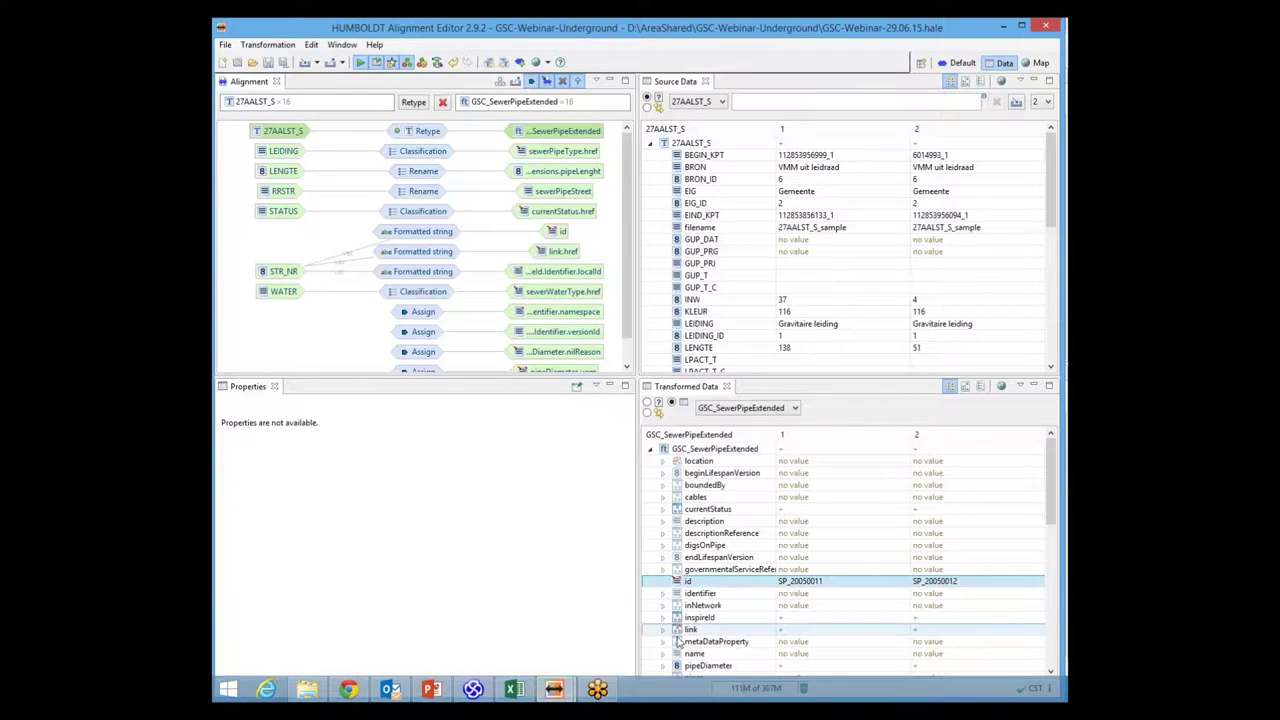
left_click(662, 617)
left_click(676, 629)
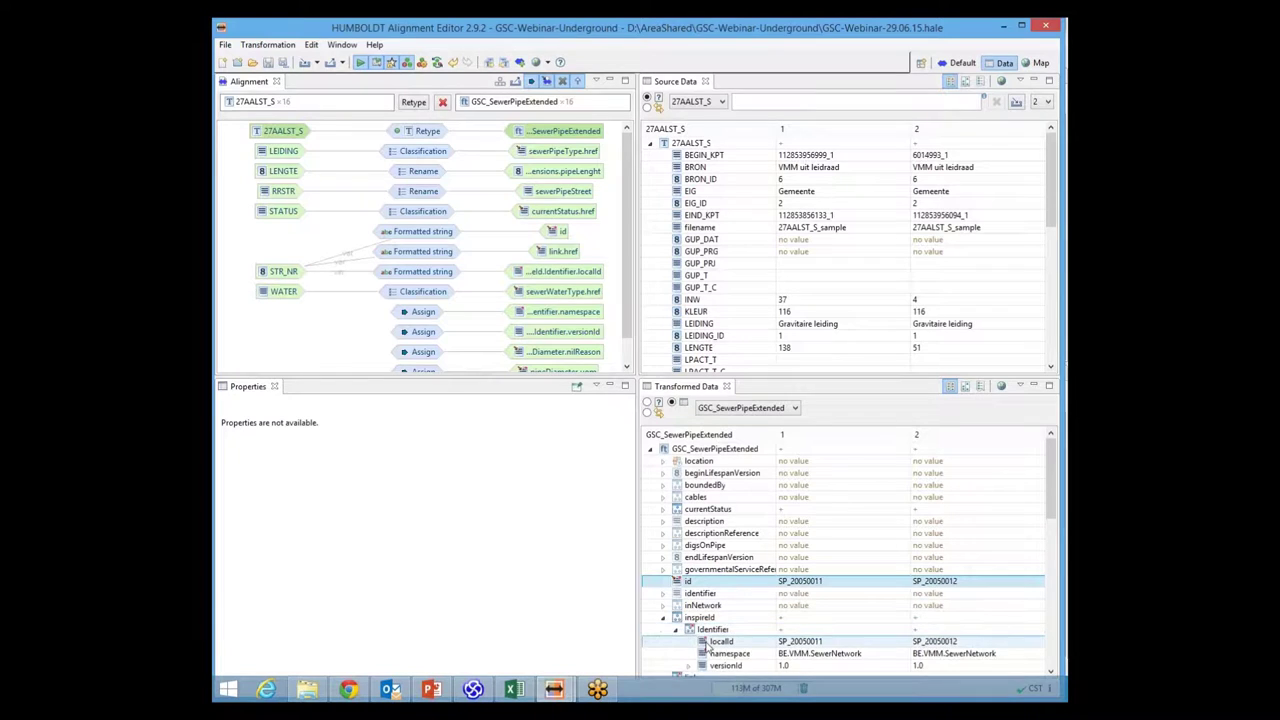
left_click(709, 651)
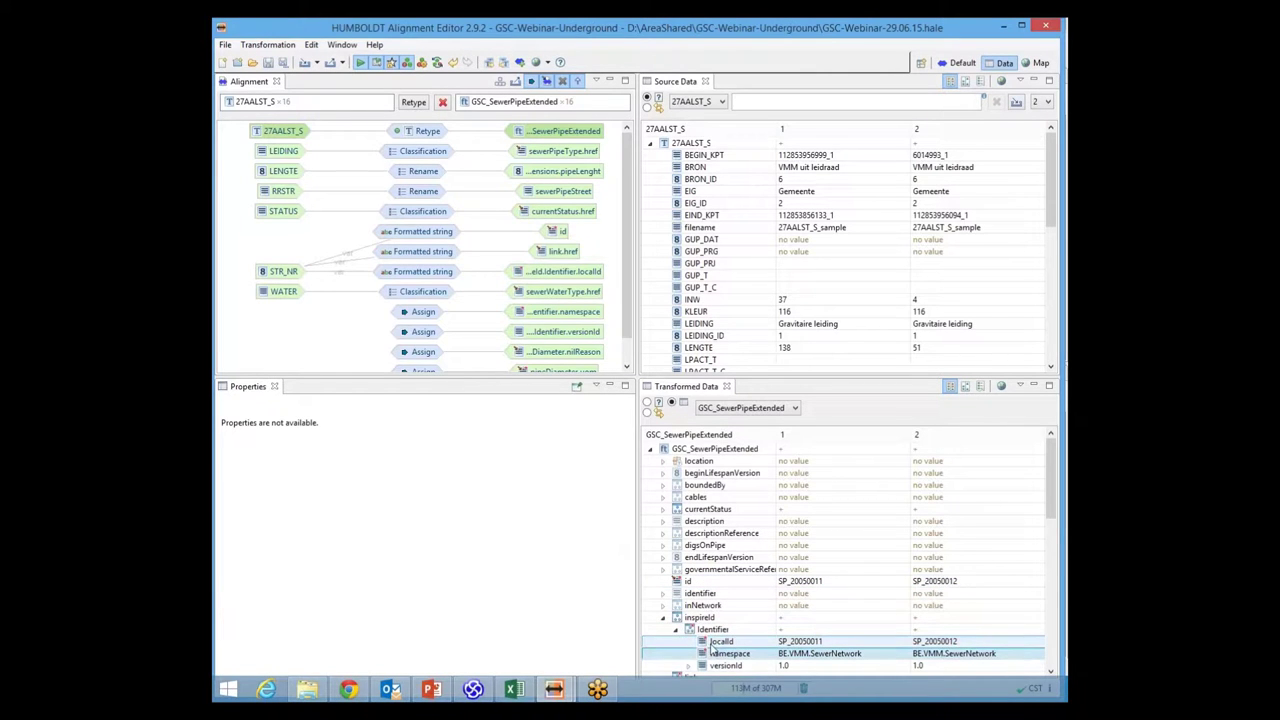
- Examine the href value under link in the transformed GSC_SewerPipeExtended instances, and collapse link again
scroll(690, 630, "down", 2)
left_click(662, 605)
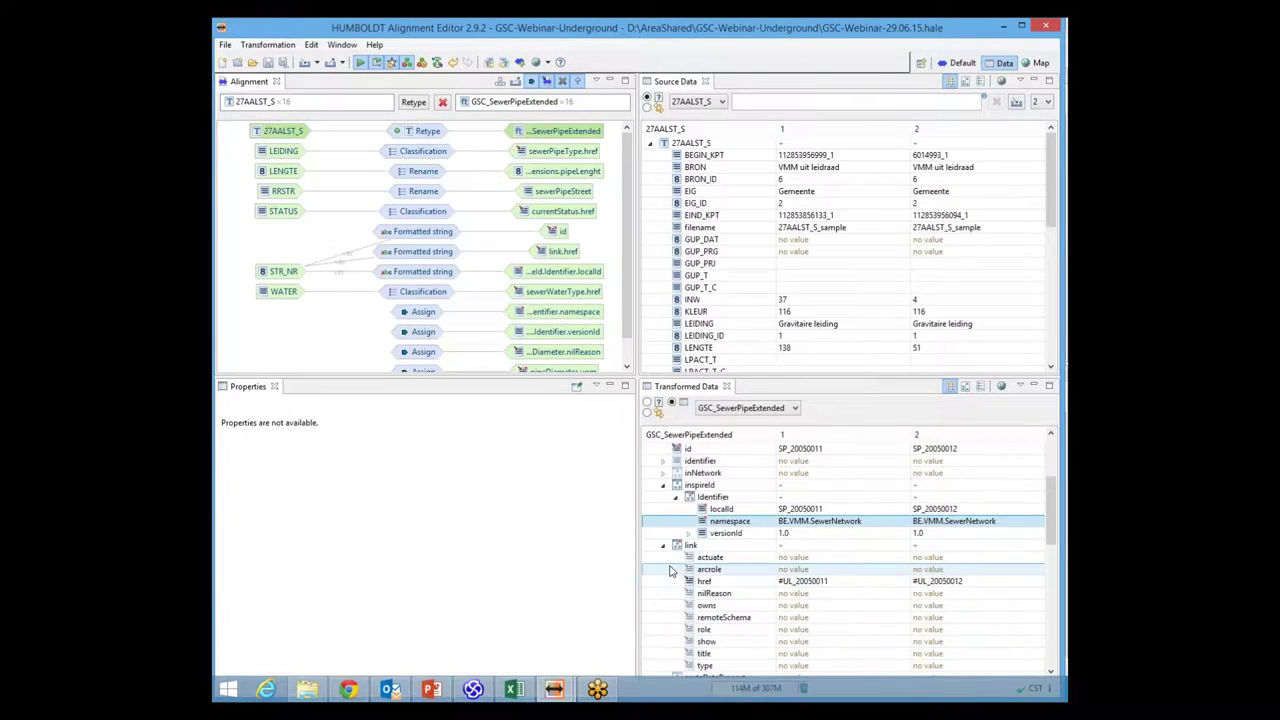
left_click(778, 584)
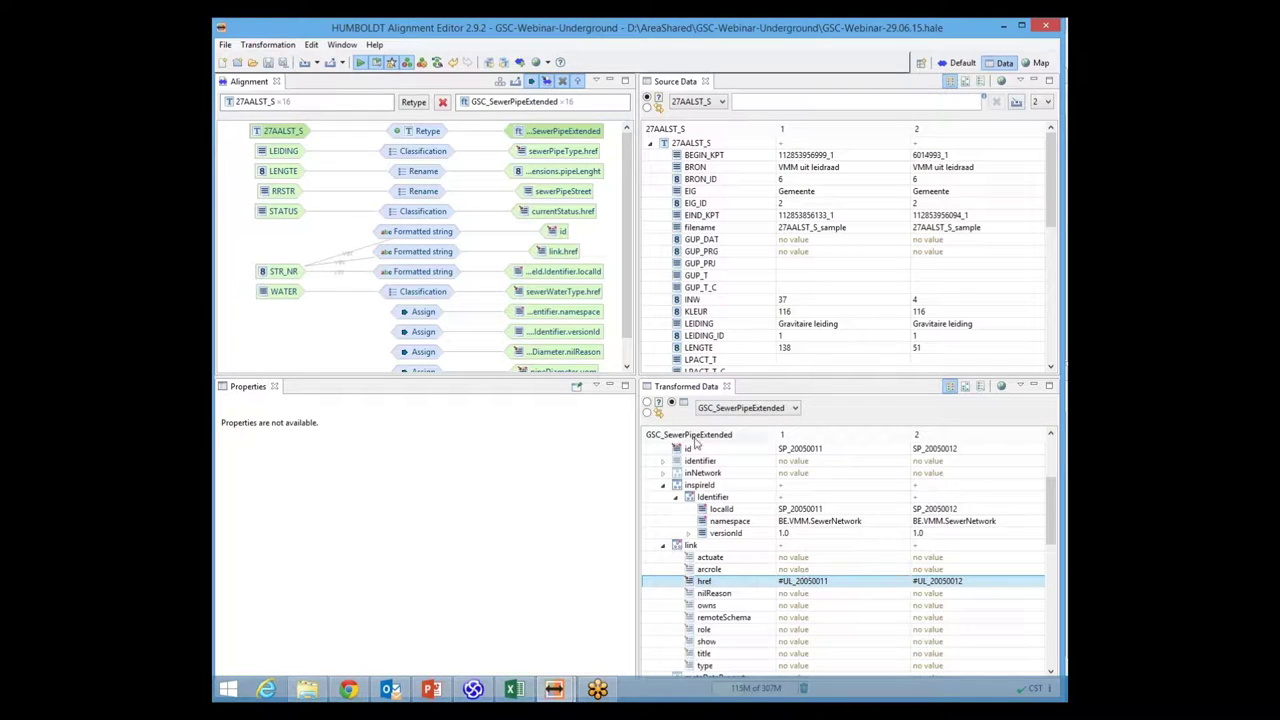
left_click(664, 546)
- Examine the code list href values under sewerPipeType and sewerWaterType in the transformed GSC_SewerPipeExtended instances
scroll(660, 558, "down", 3)
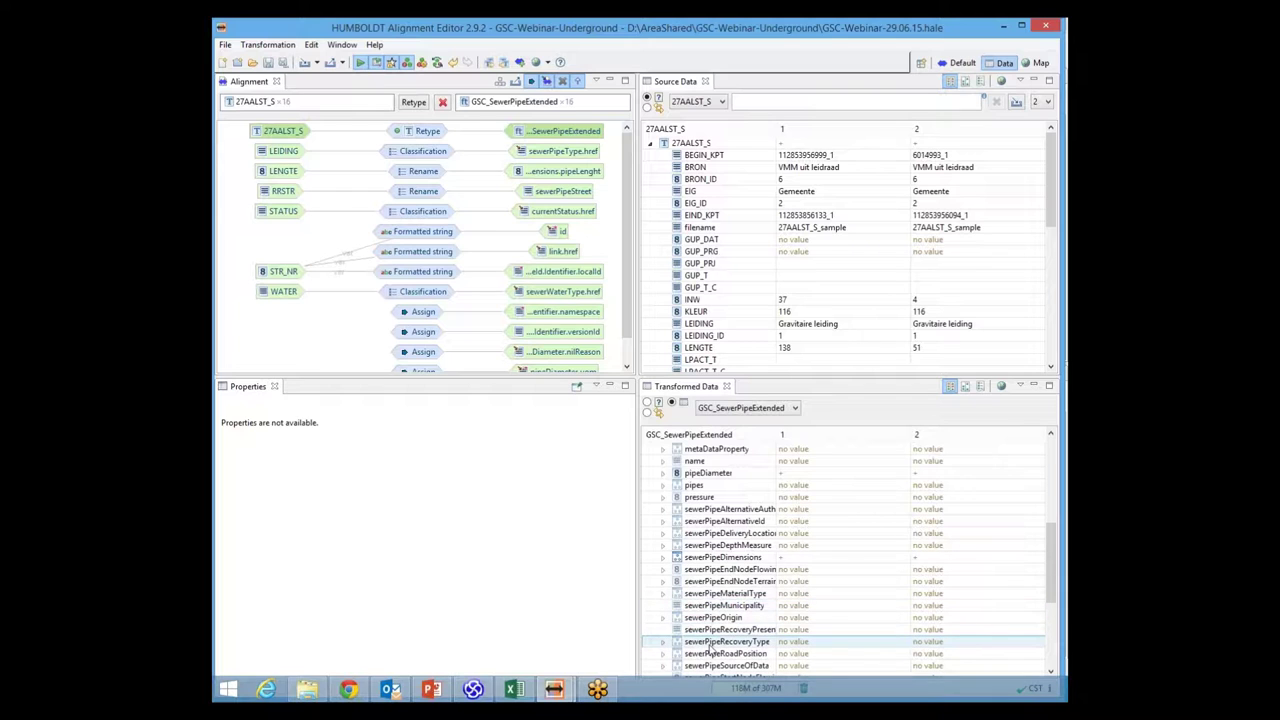
scroll(711, 648, "down", 2)
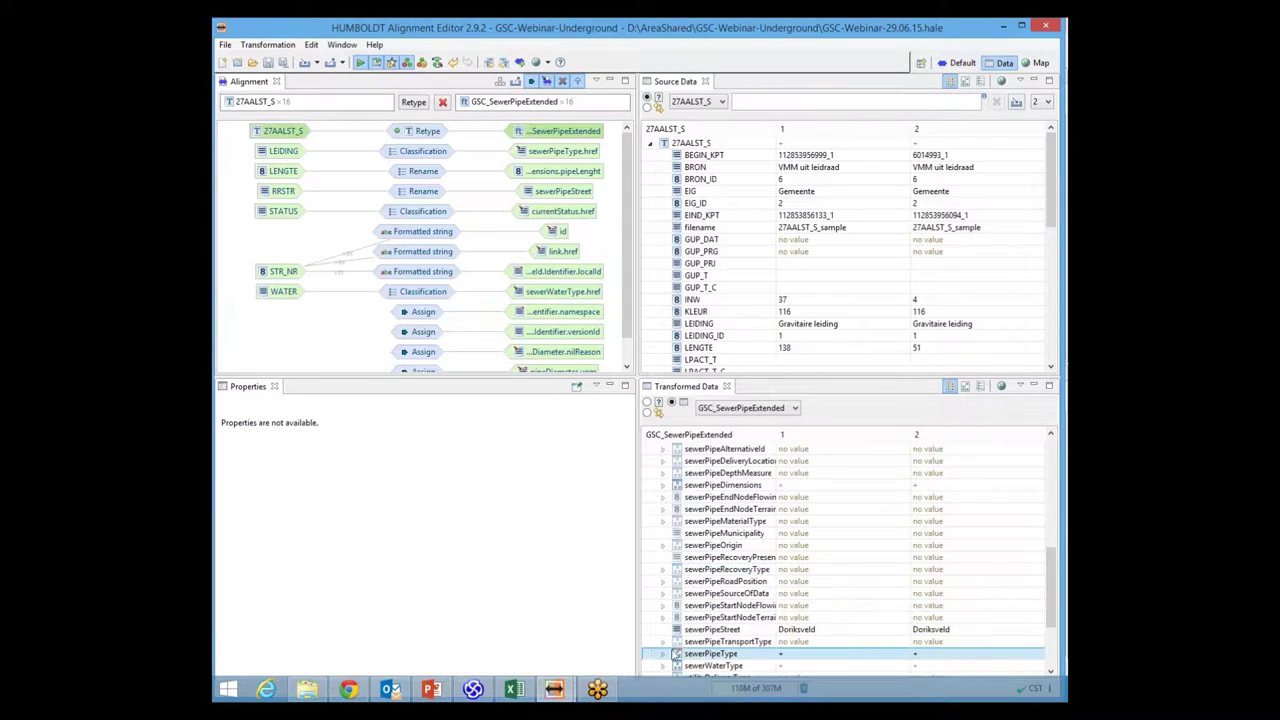
left_click(663, 655)
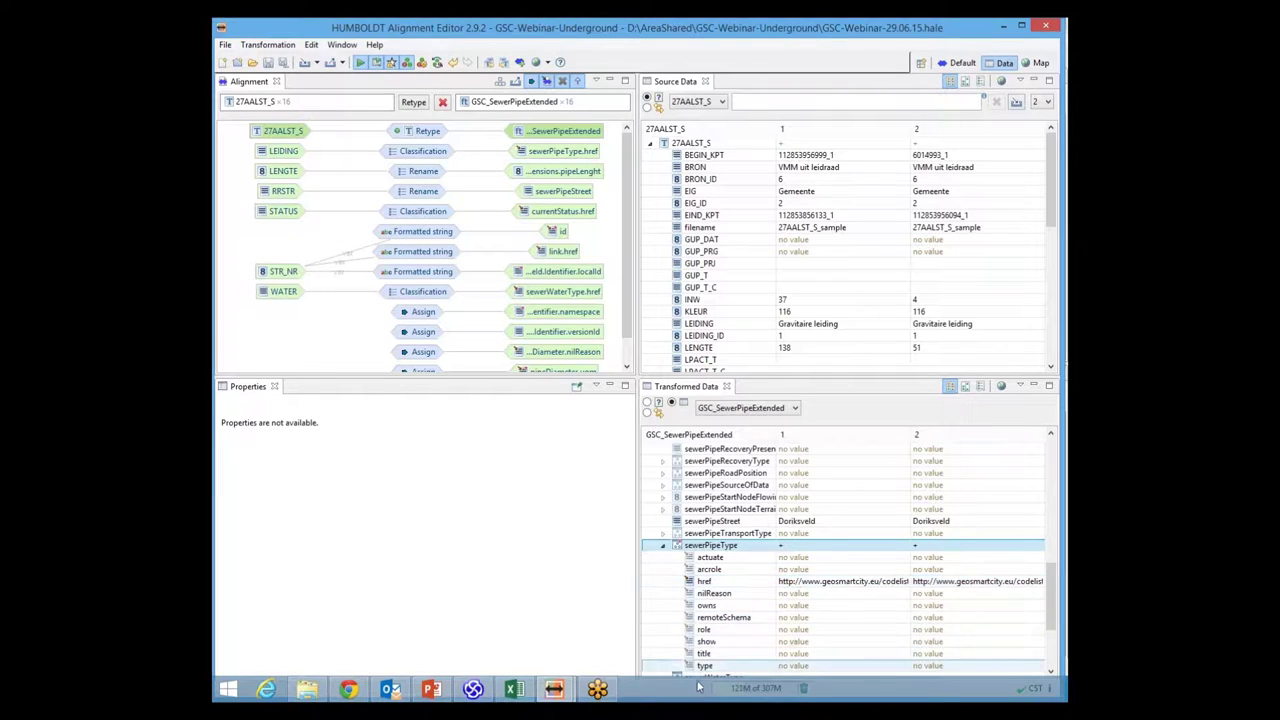
scroll(667, 608, "down", 3)
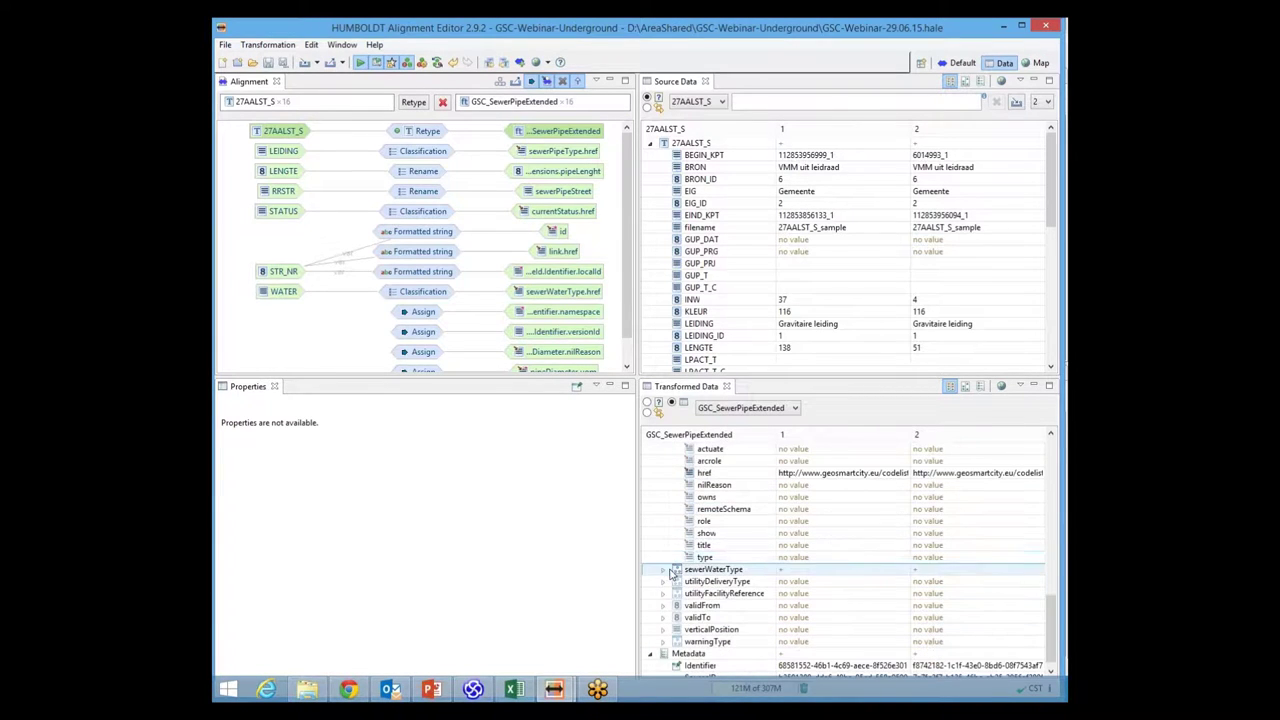
left_click(665, 571)
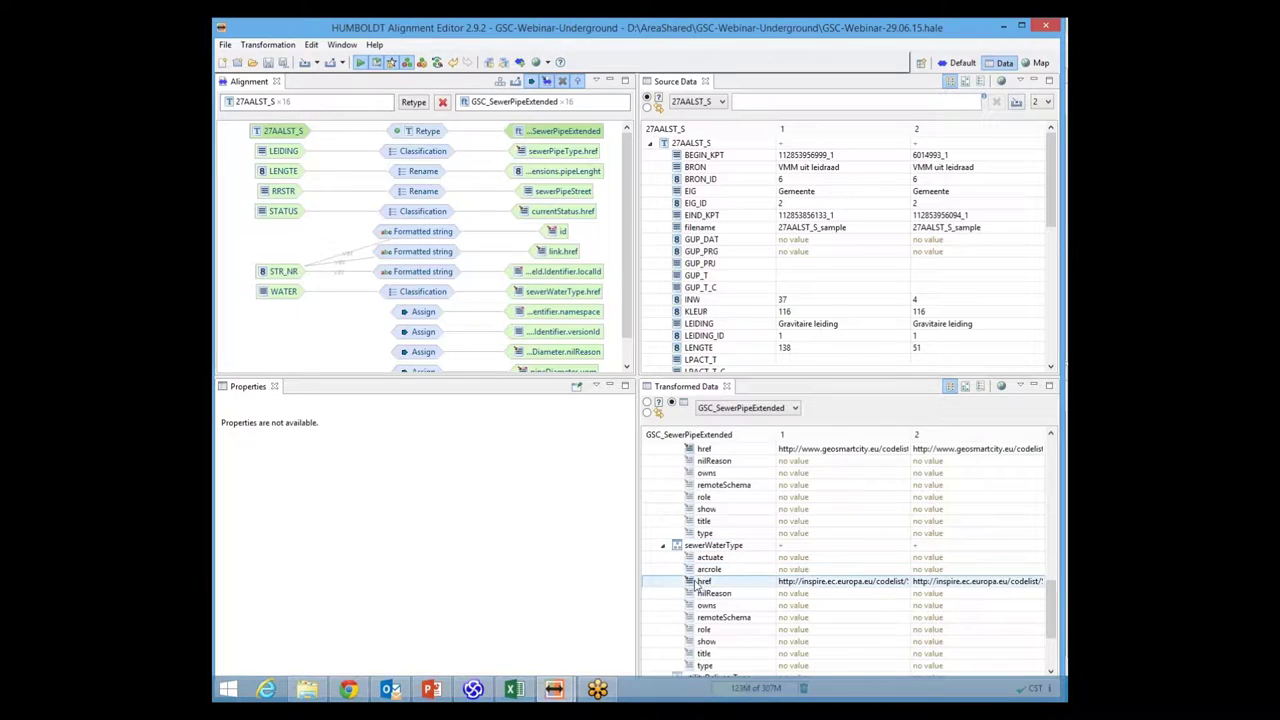
left_click(700, 584)
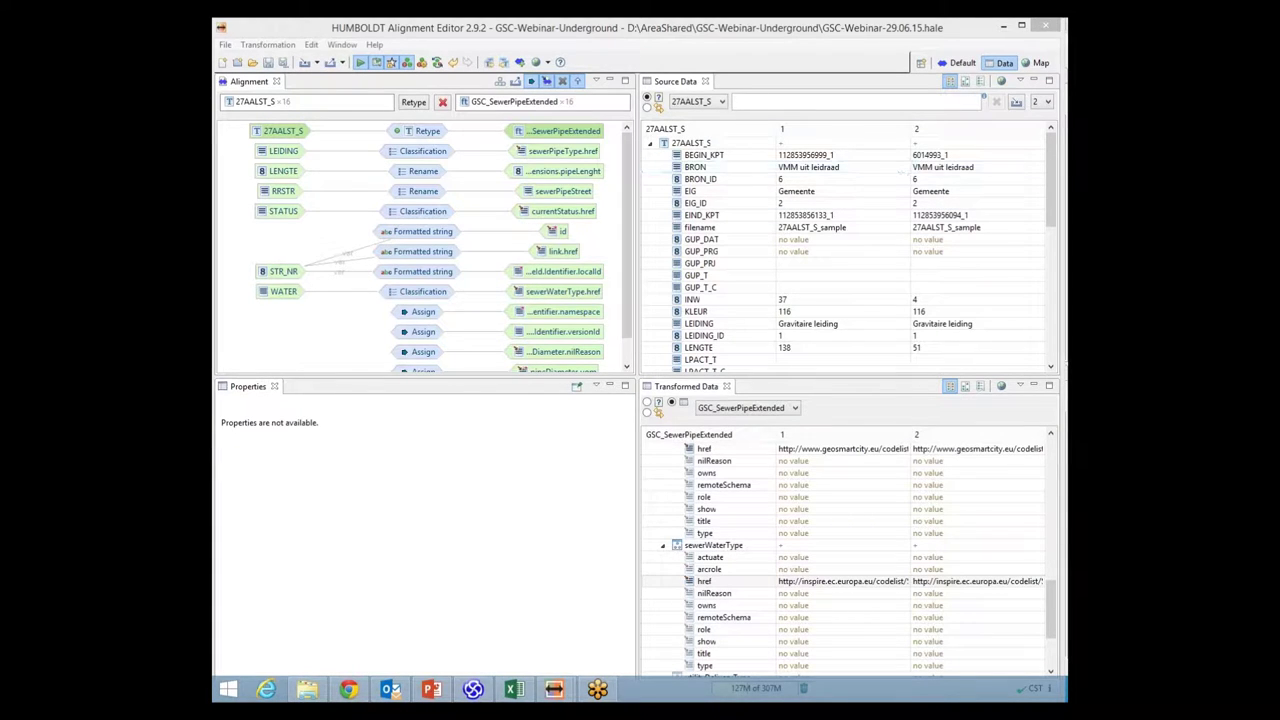
- Check the full source URL of GSC-SewerNetworkExtended.xsd in the target schema import from URL, and leave the import without completing it
left_click(962, 62)
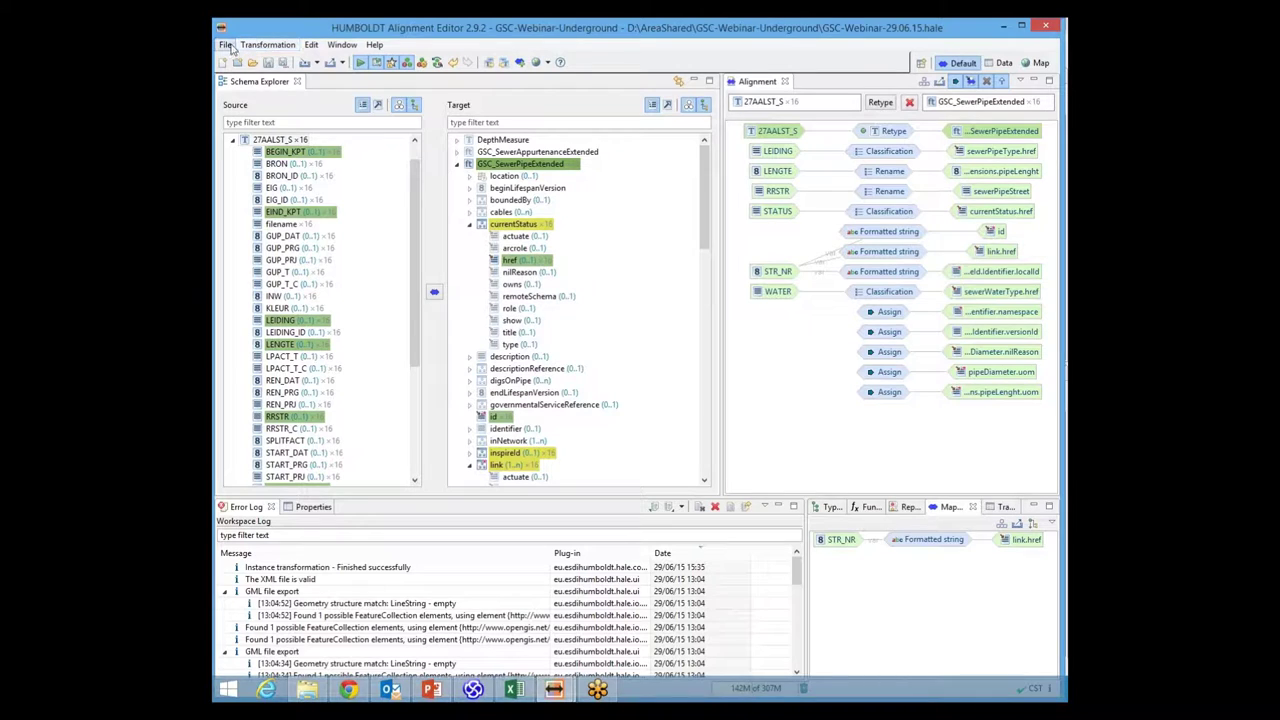
left_click(228, 45)
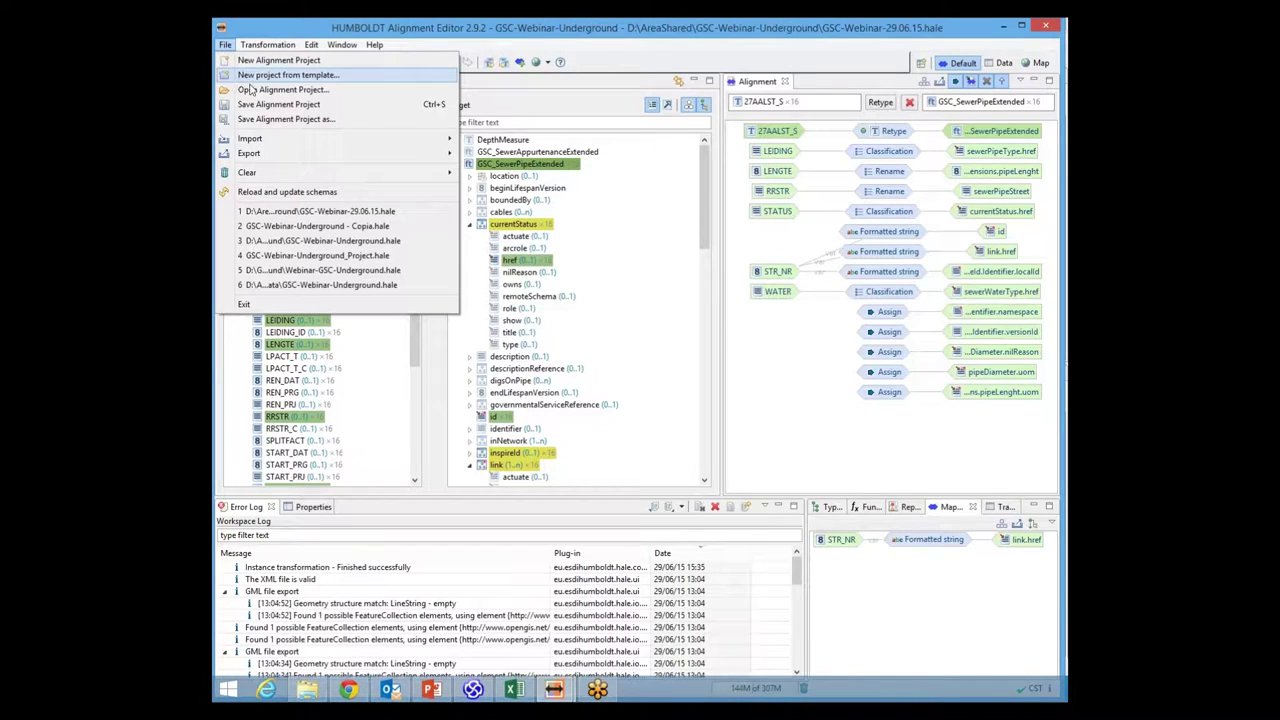
mouse_move(287, 143)
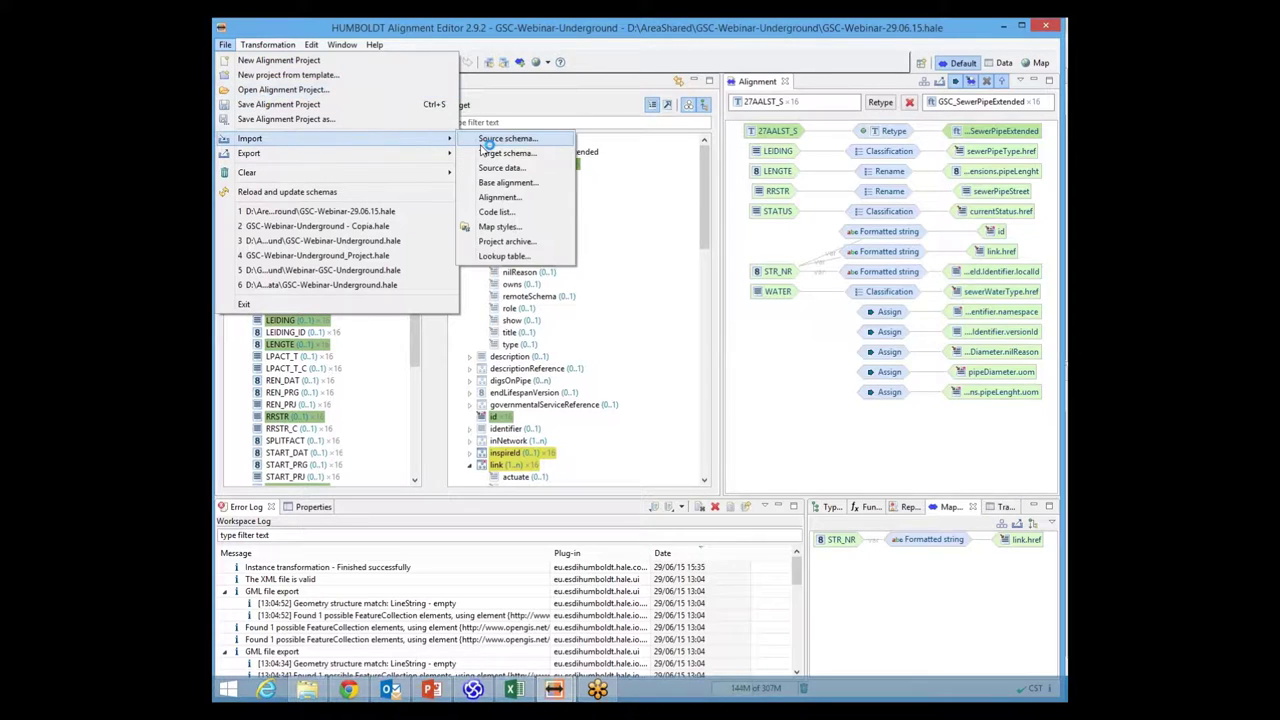
left_click(489, 150)
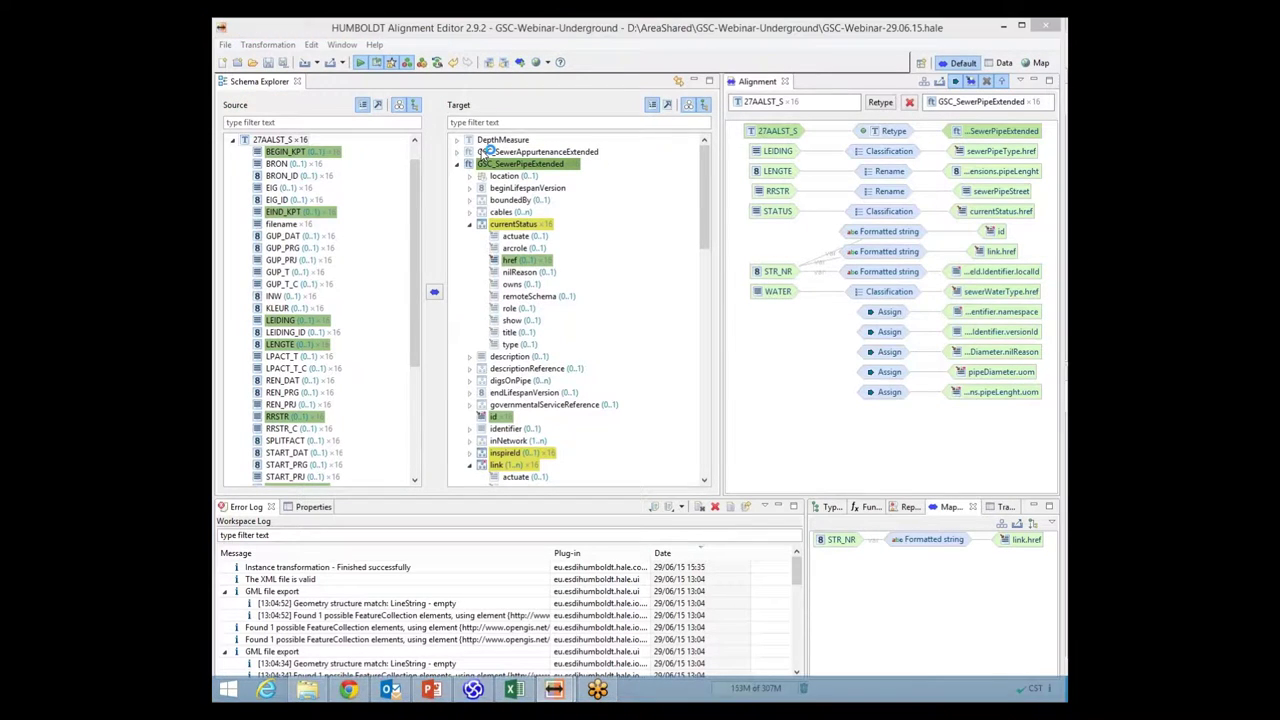
left_click(555, 229)
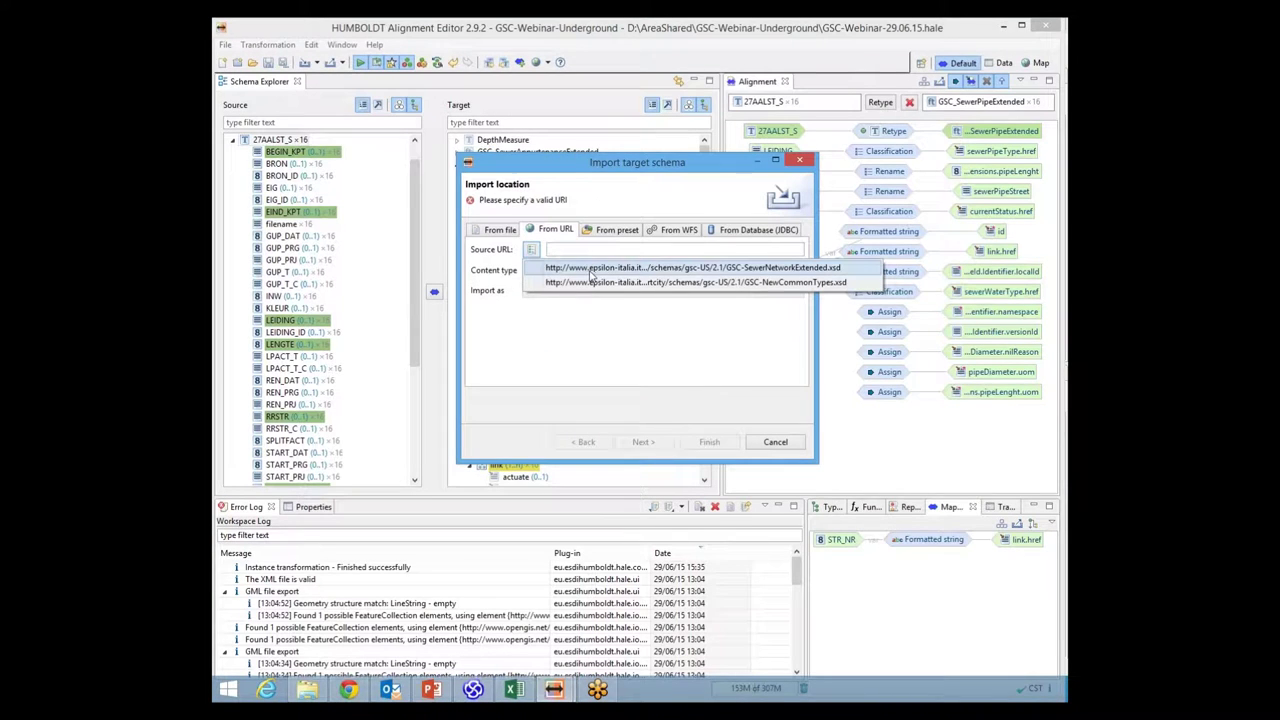
left_click(664, 270)
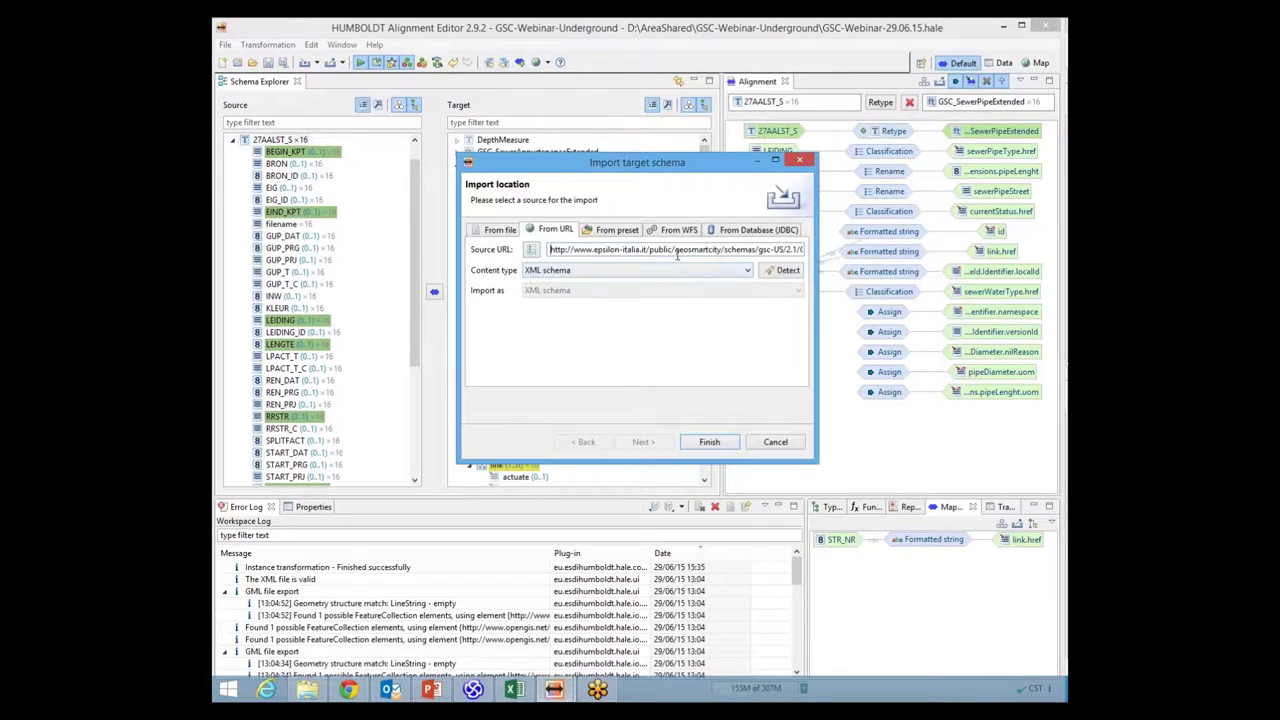
left_click(800, 249)
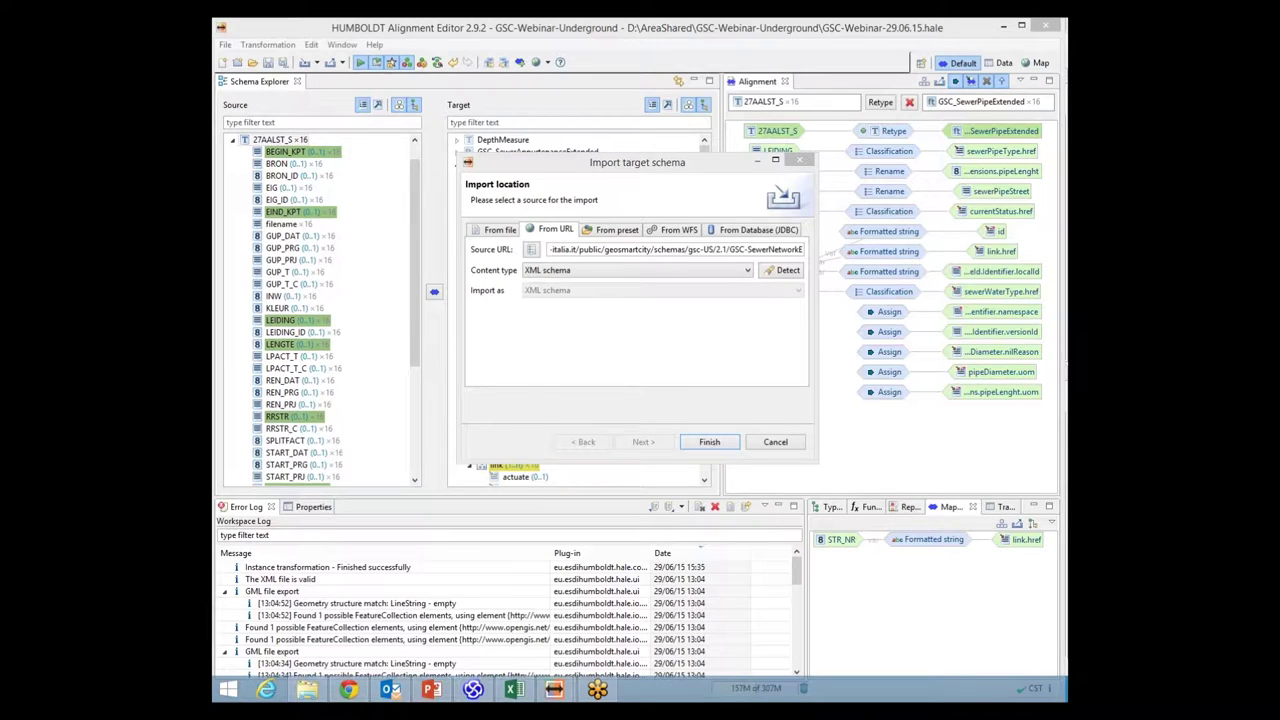
left_click(788, 442)
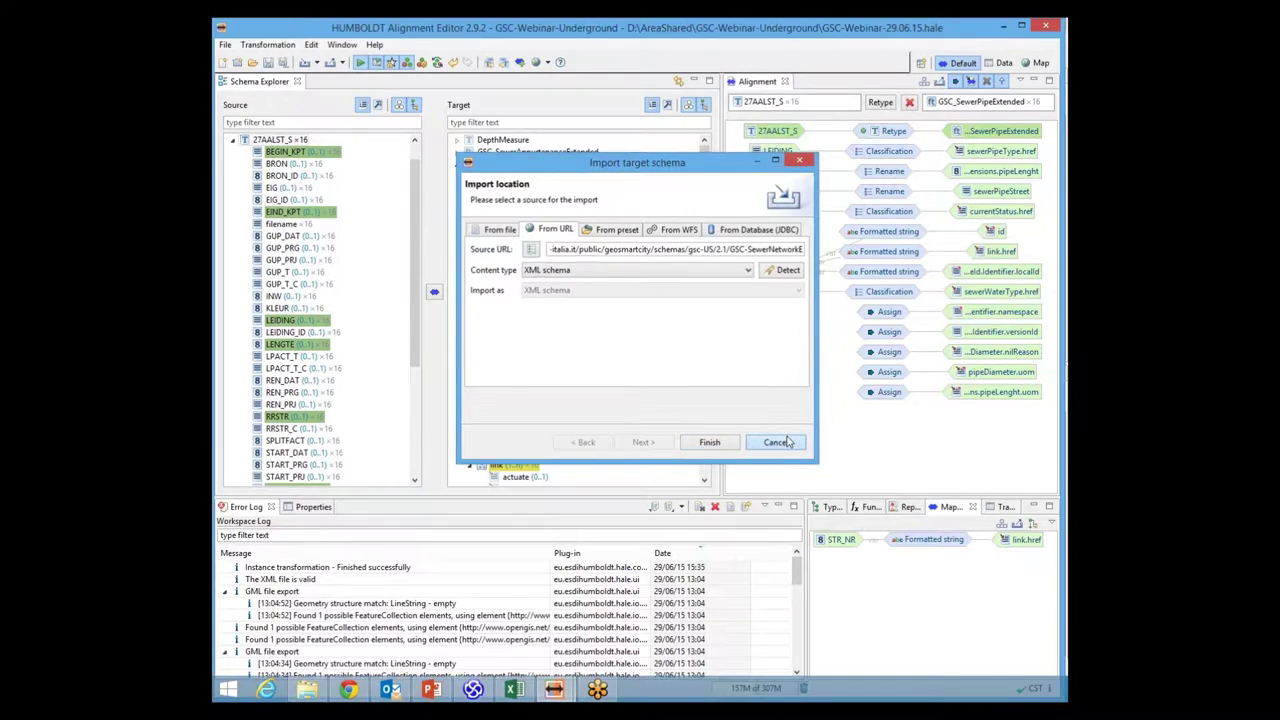
- Leave the target schema import without completing it, and collapse currentStatus and link under the target GSC_SewerPipeExtended
left_click(780, 442)
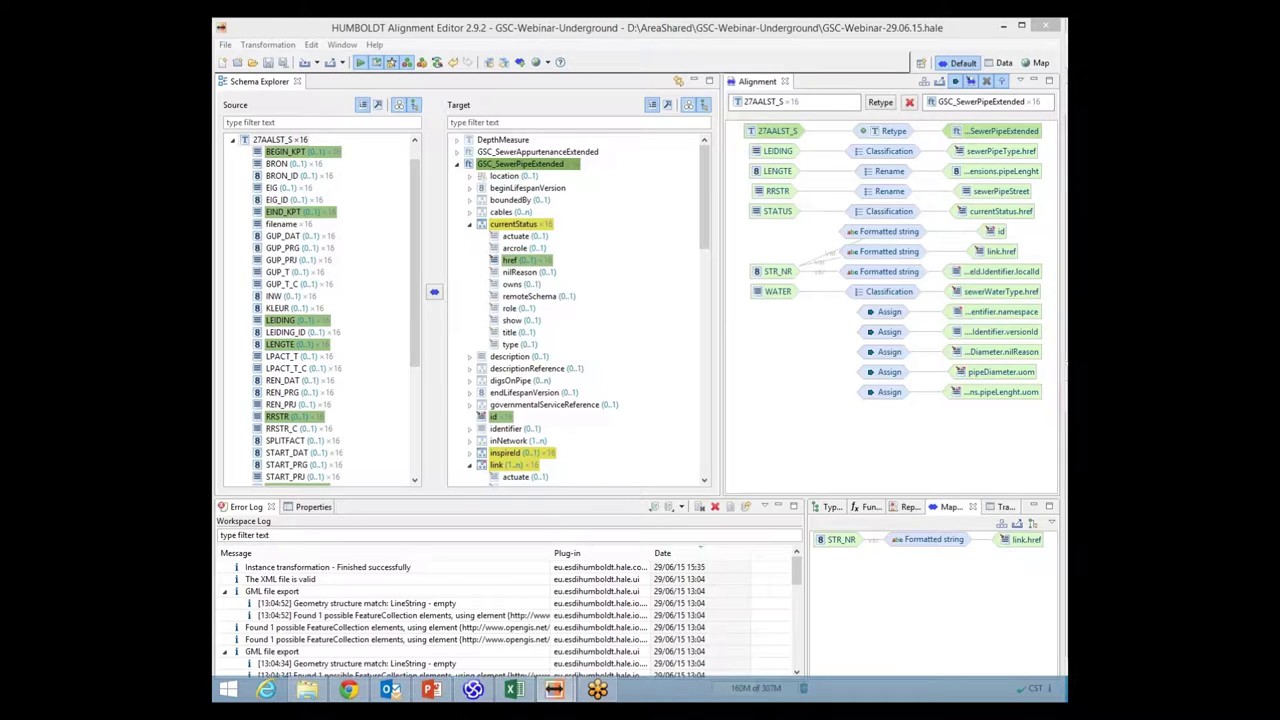
left_click(469, 224)
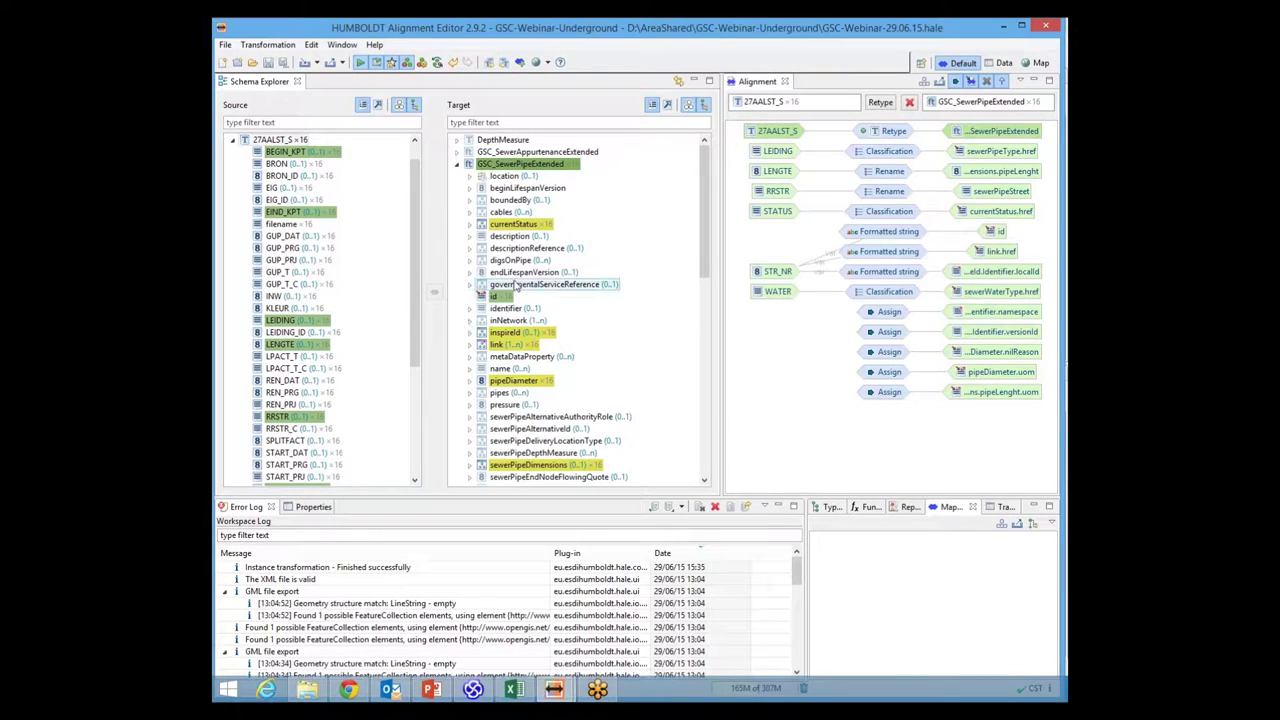
- Start an export of the transformed data in the GML (FeatureCollection) format
left_click(226, 45)
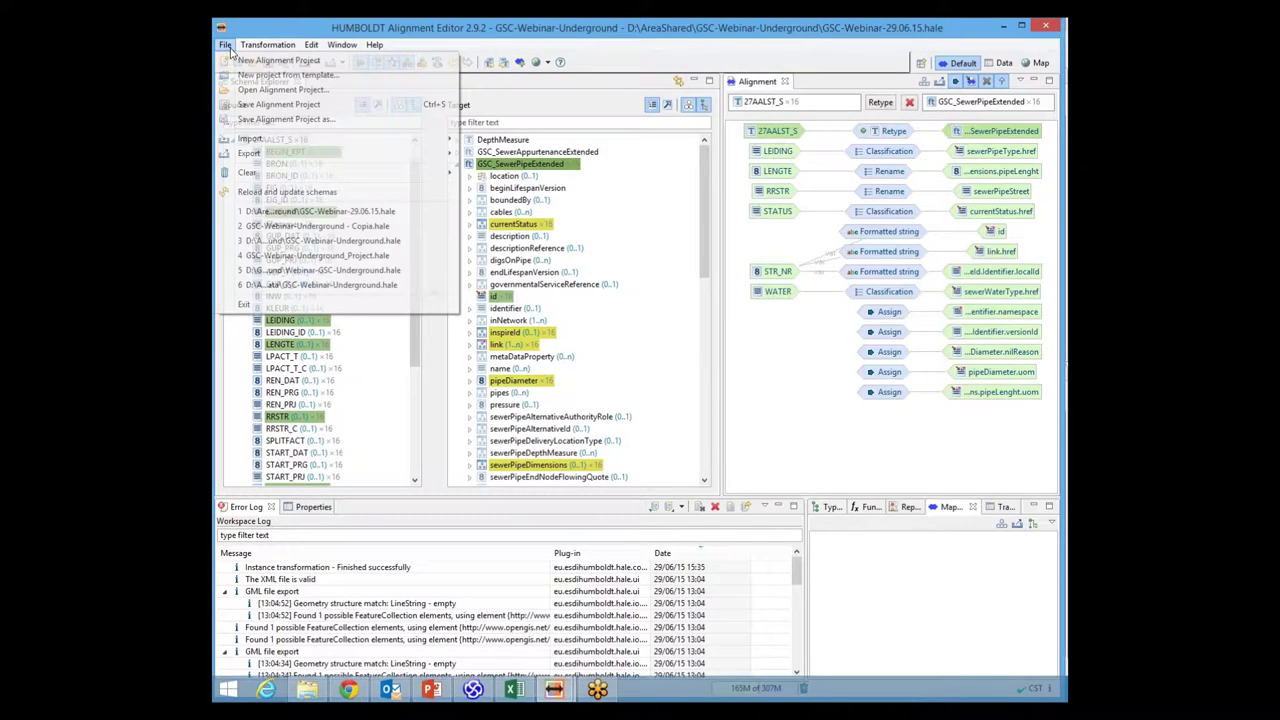
left_click(474, 206)
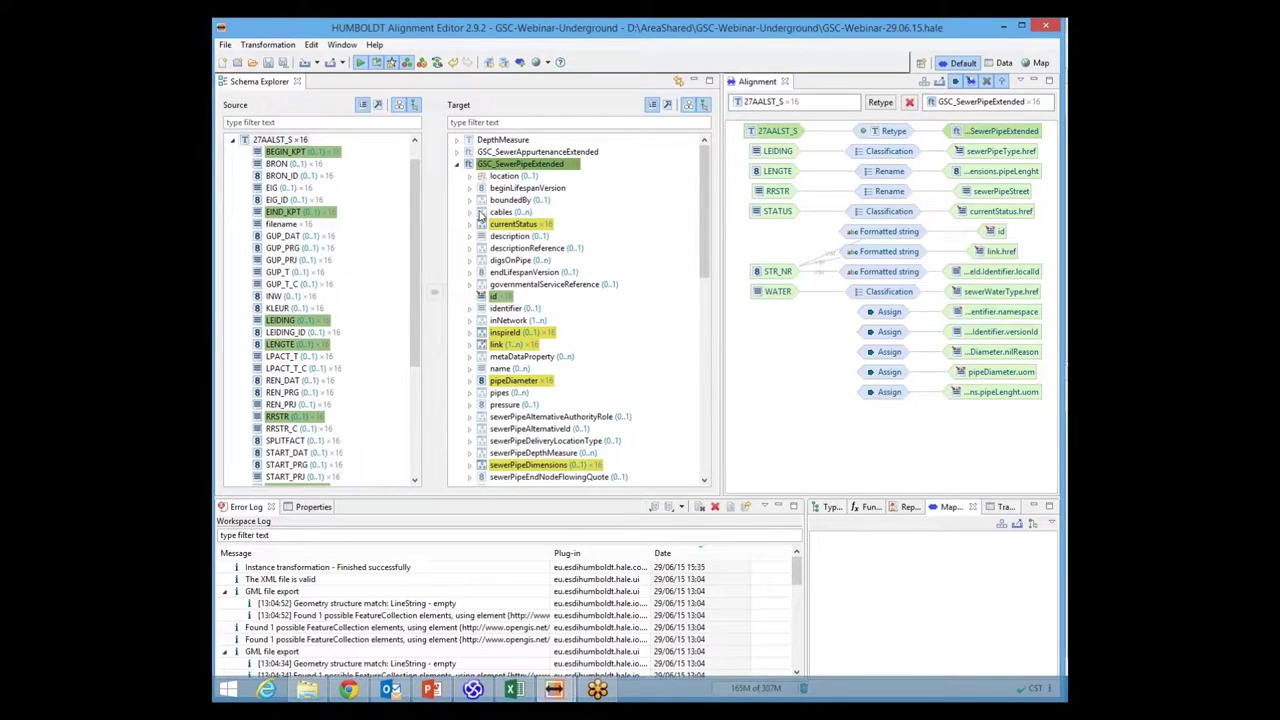
left_click(502, 267)
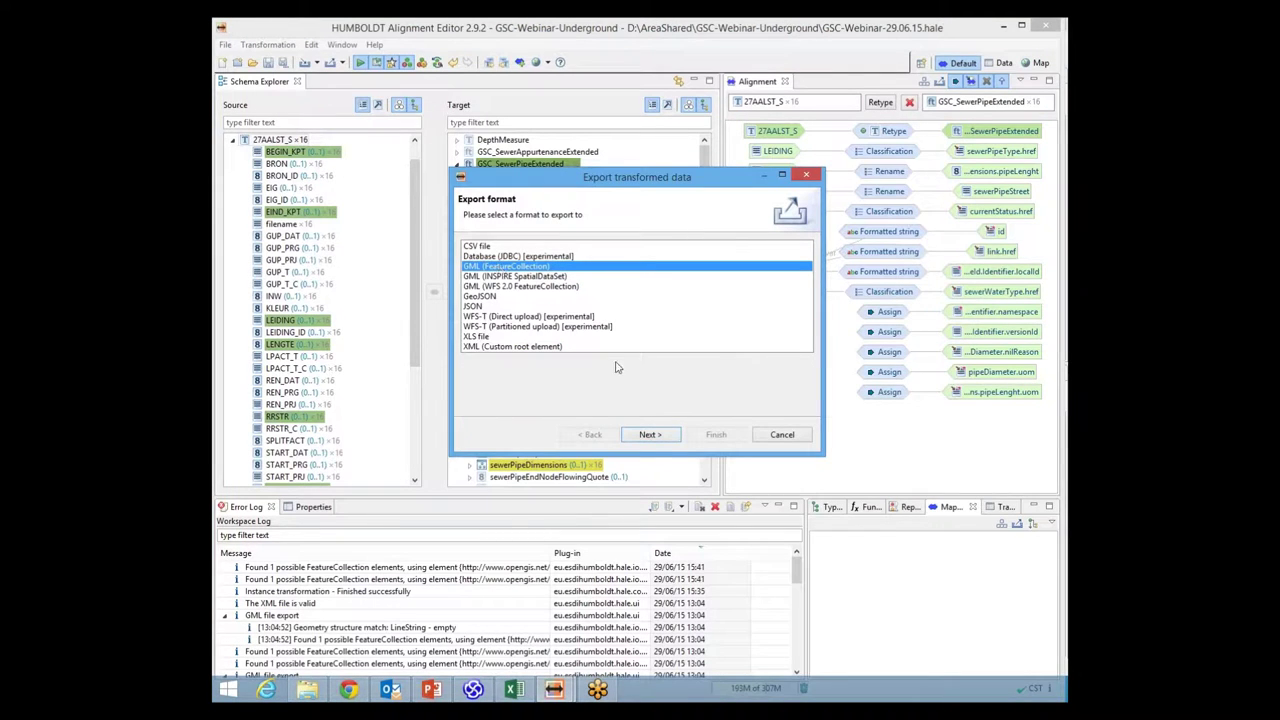
left_click(651, 438)
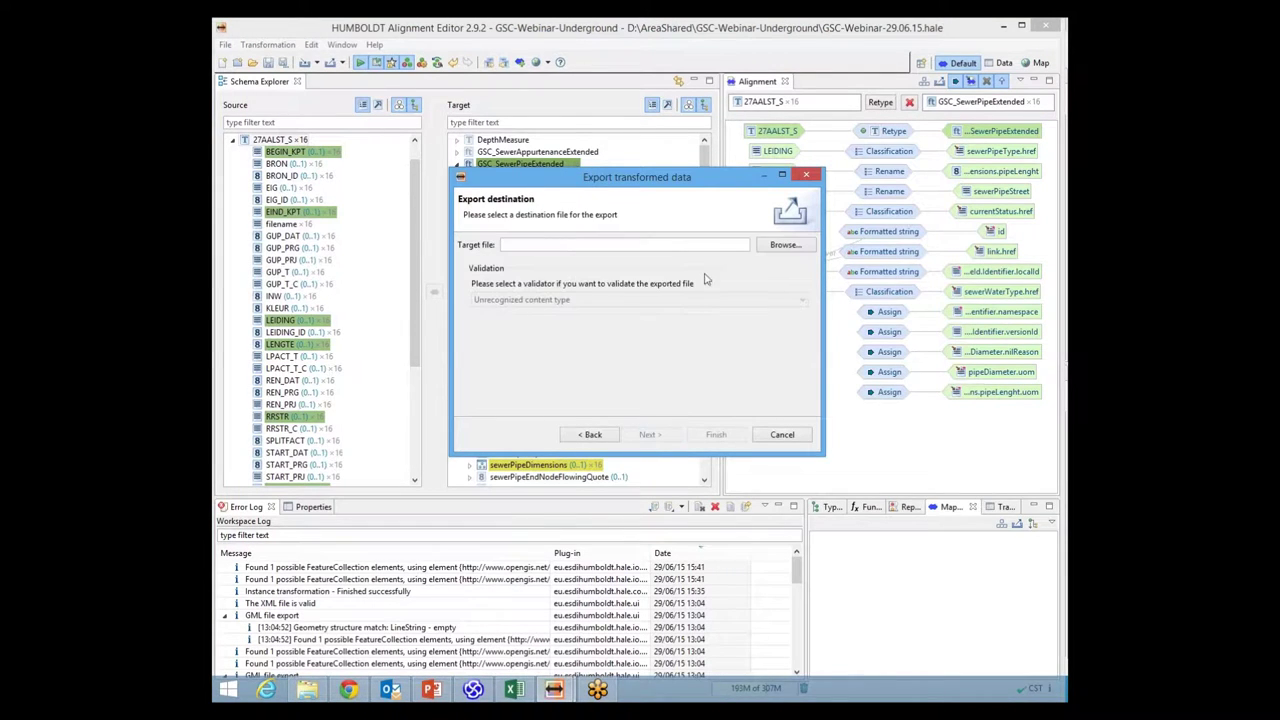
- Set the export's target file to US_live.gml in the VMM_TESTdata folder
left_click(767, 251)
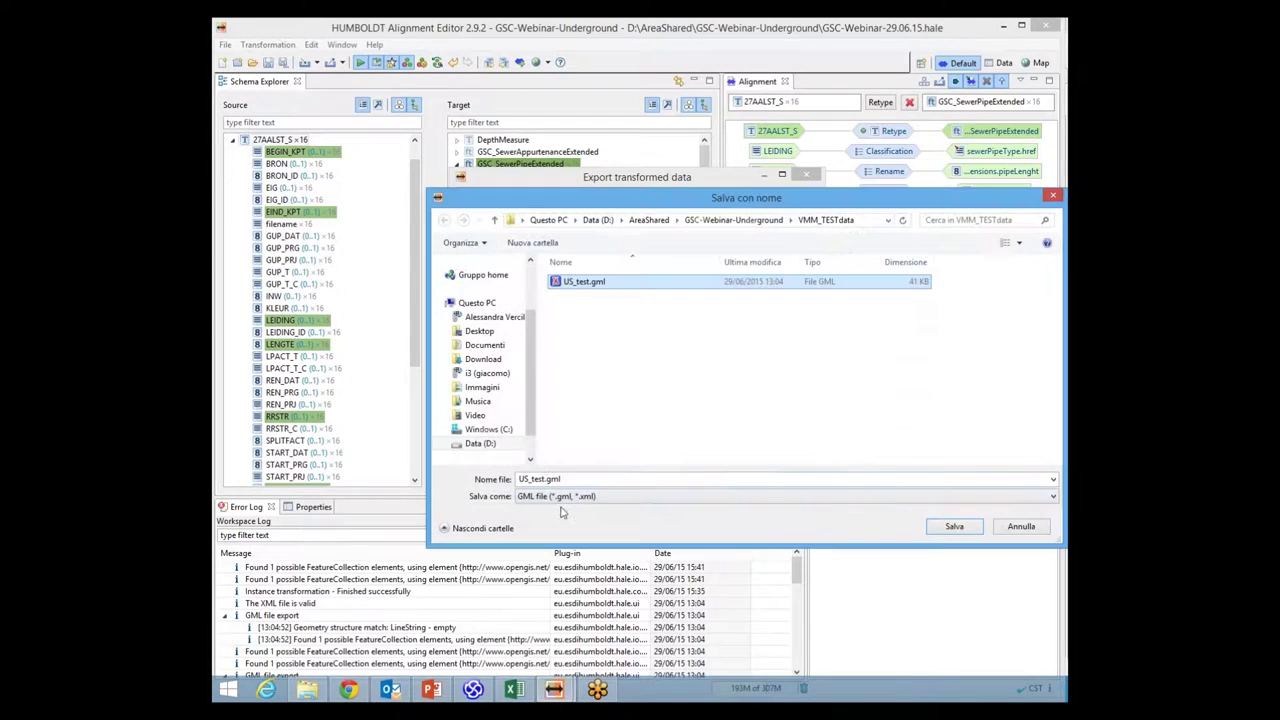
left_click(545, 479)
key("BackSpace")
key("BackSpace")
key("BackSpace")
key("BackSpace")
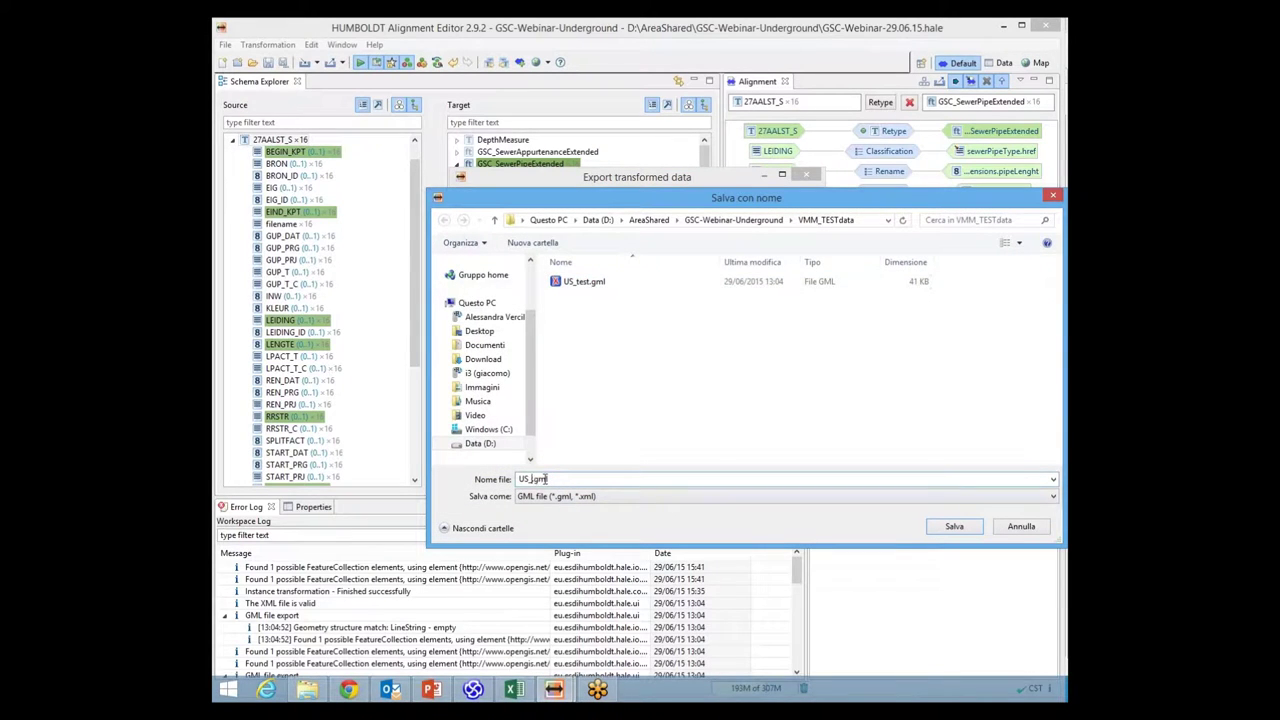
type("t")
type("ive")
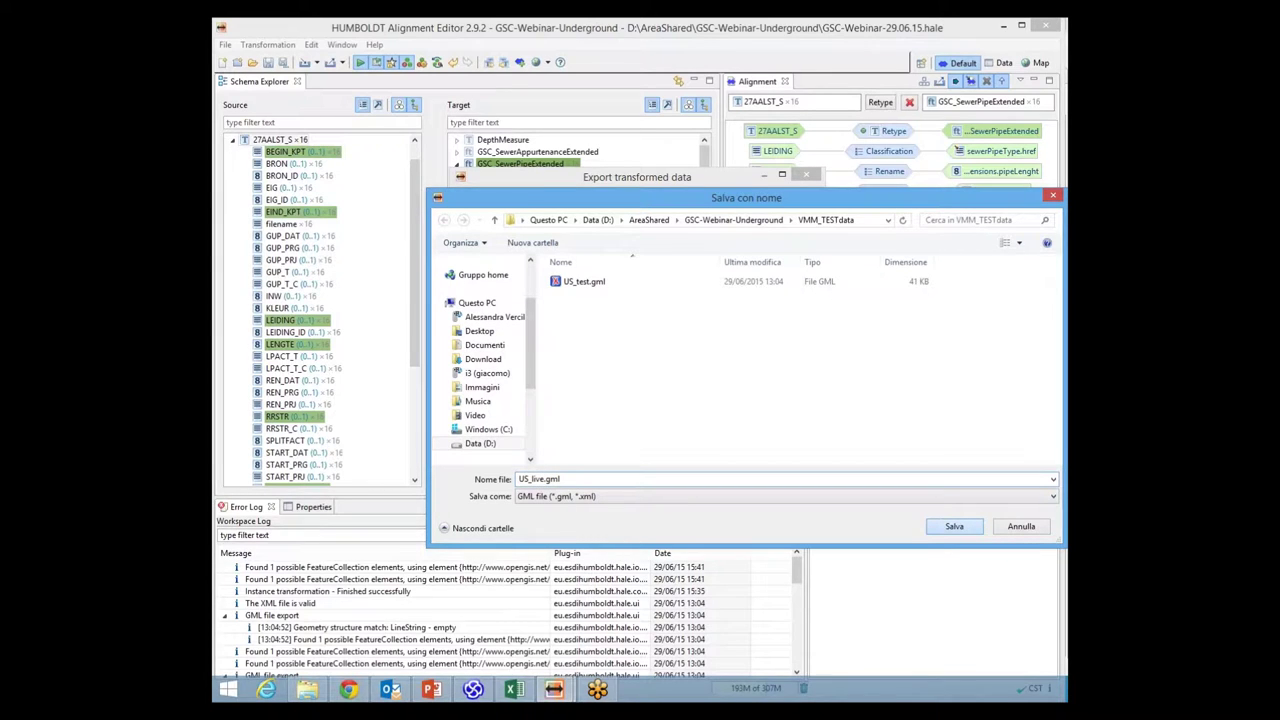
left_click(954, 526)
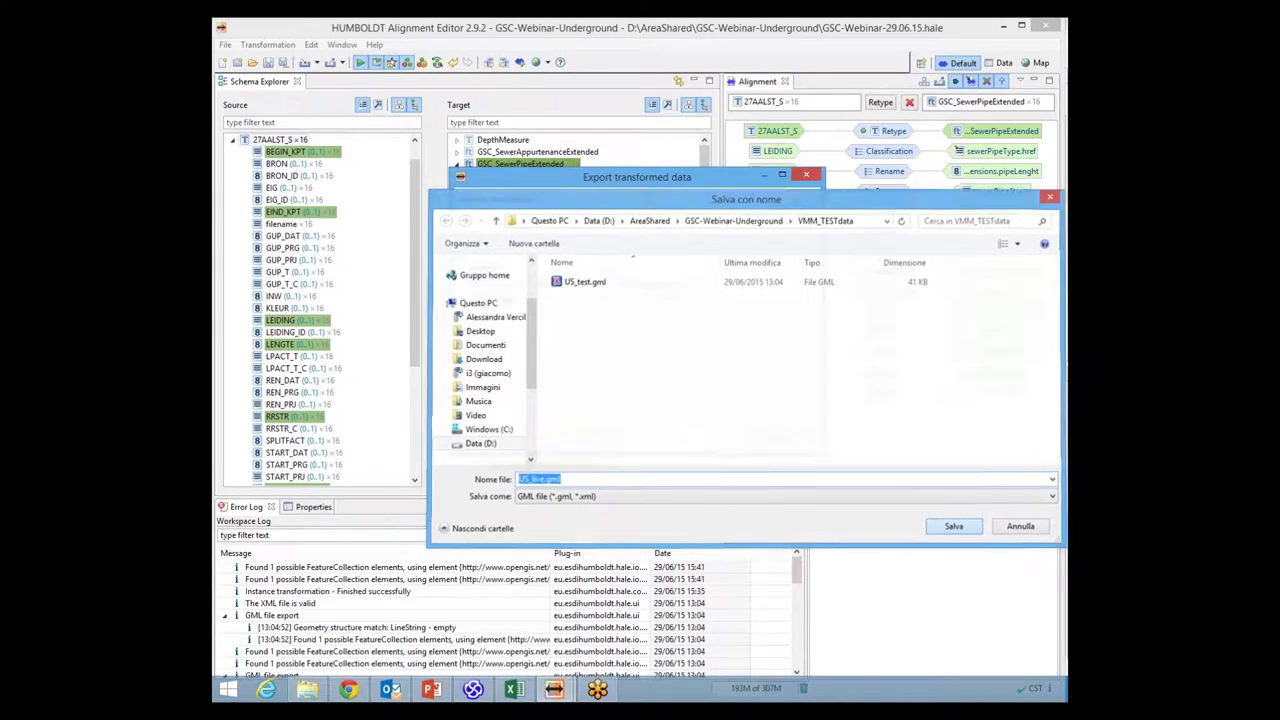
- Validate the exported file with XML validator (Java XML API) and complete the export without converting geometries to another CRS
left_click(790, 299)
left_click(783, 318)
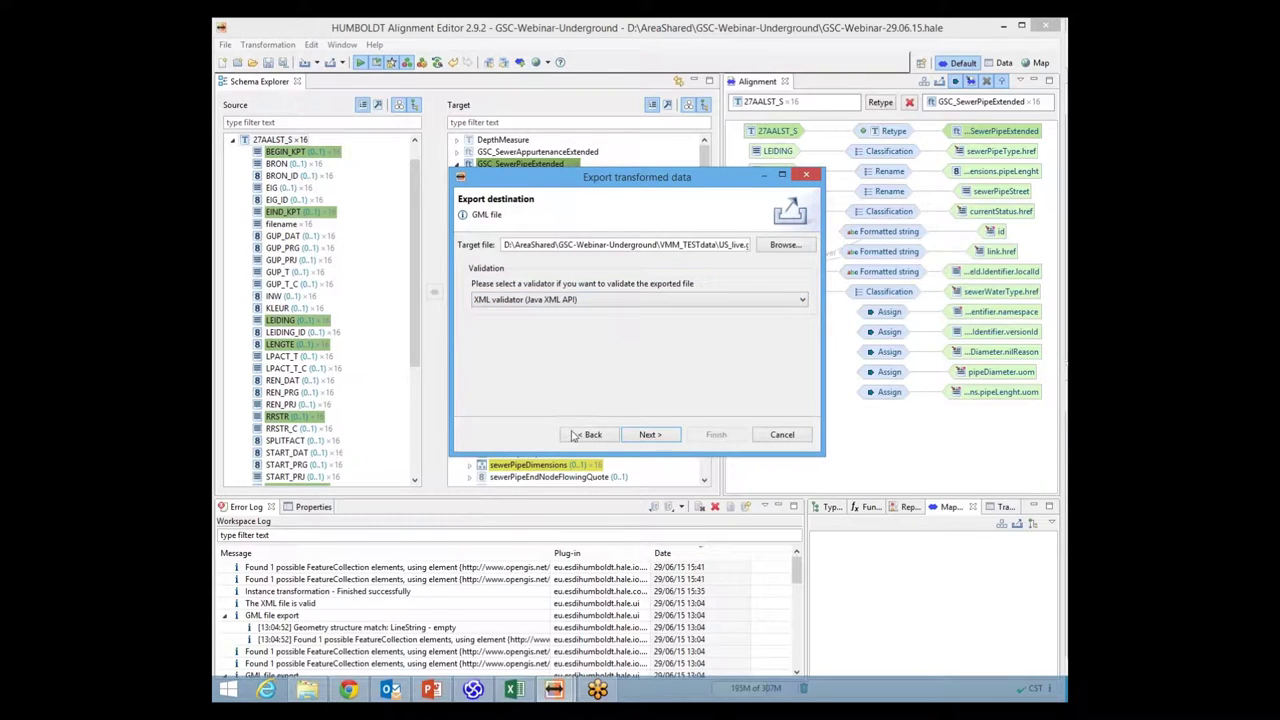
left_click(645, 436)
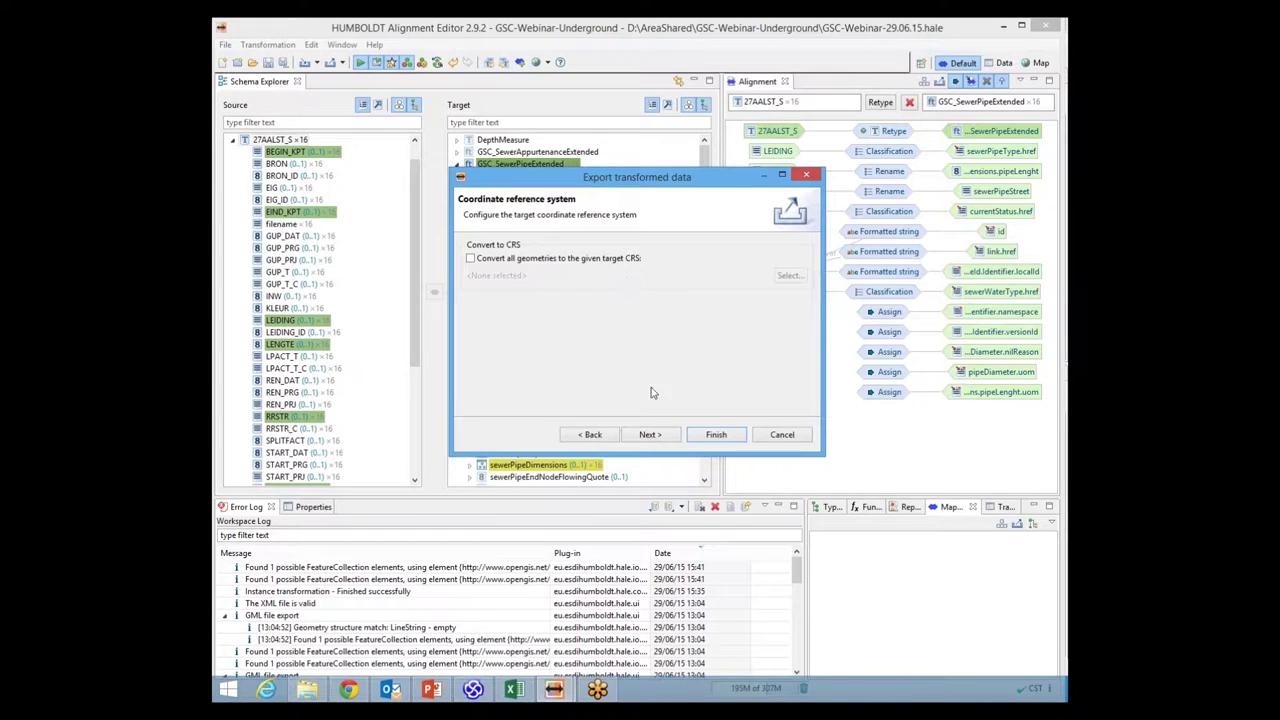
left_click(713, 435)
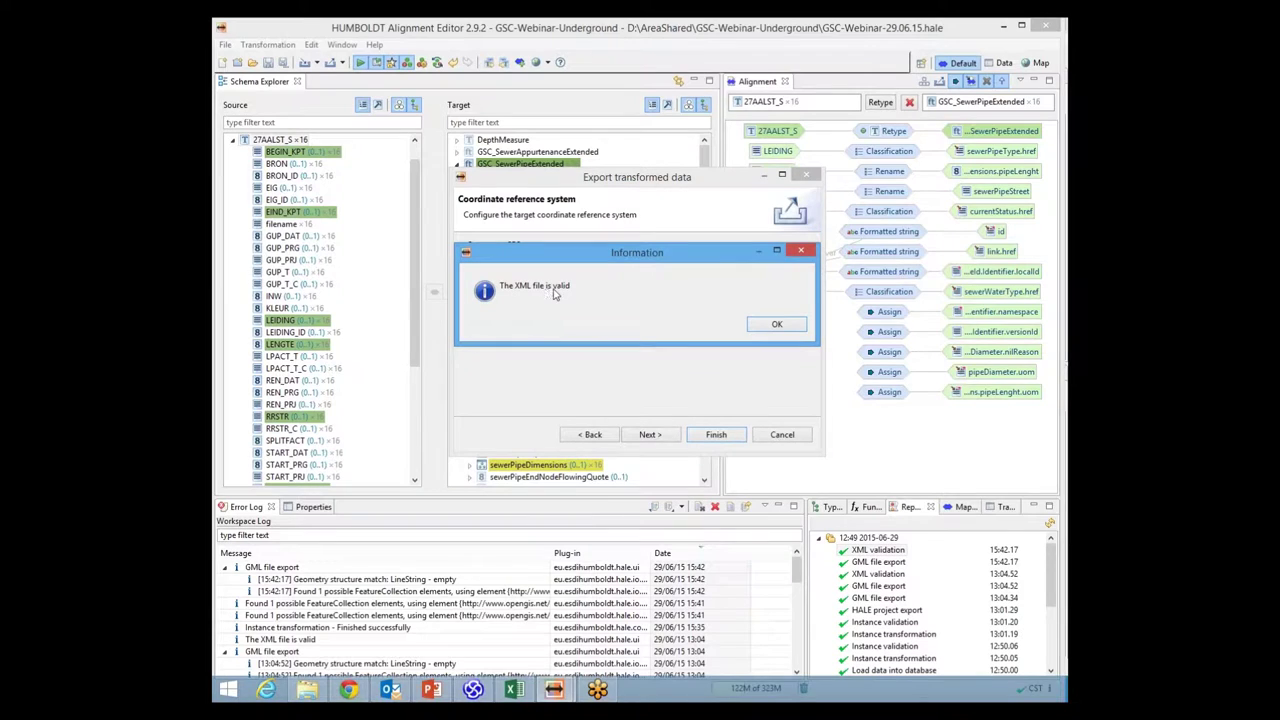
left_click(775, 326)
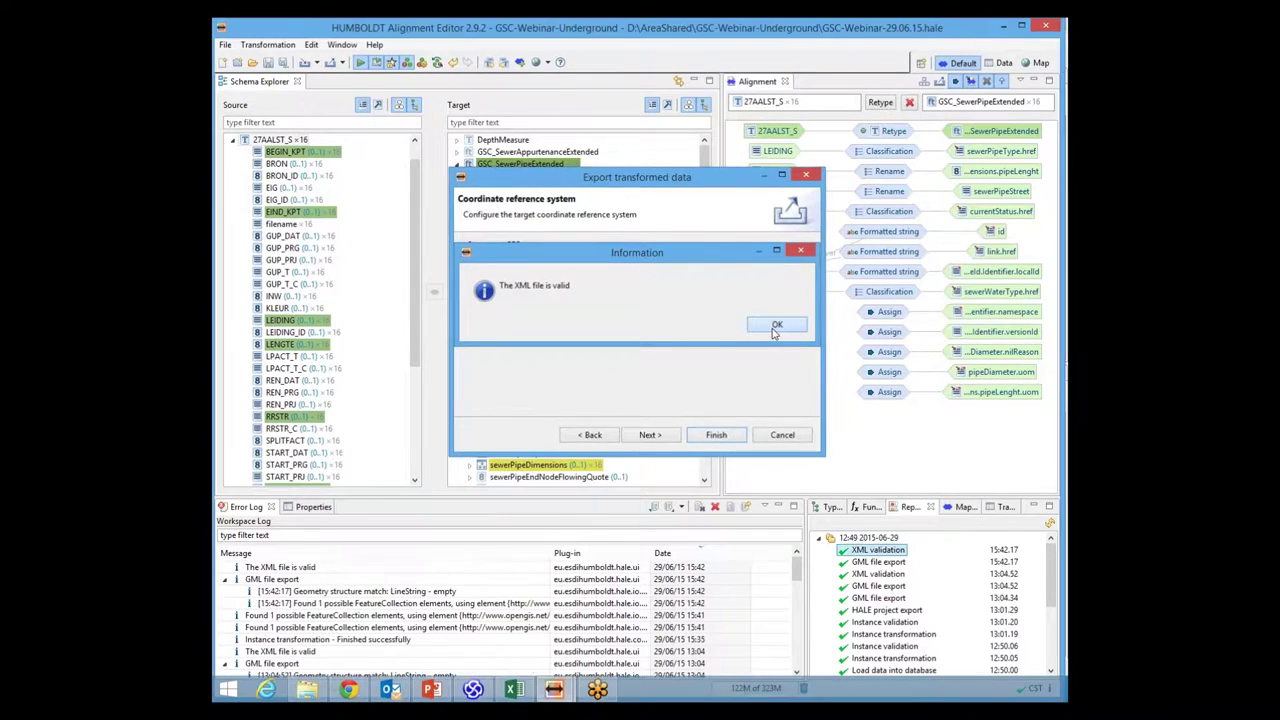